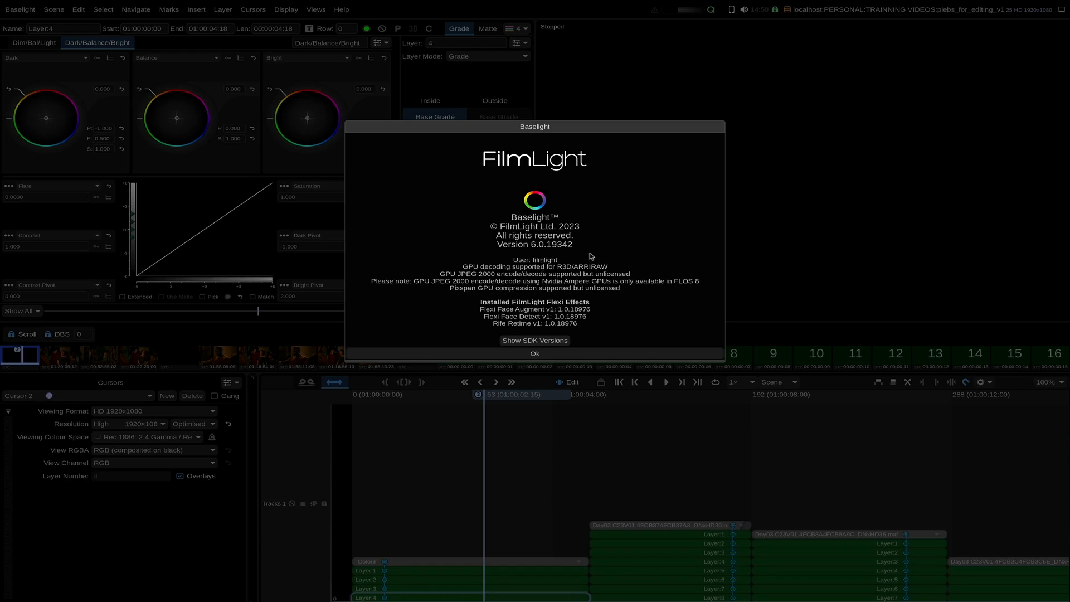
# - Close the version information and review the gap-closing and strip editing commands available in Baselight version 5
pyautogui.click(562, 357)
pyautogui.moveTo(519, 397); pyautogui.dragTo(511, 396)
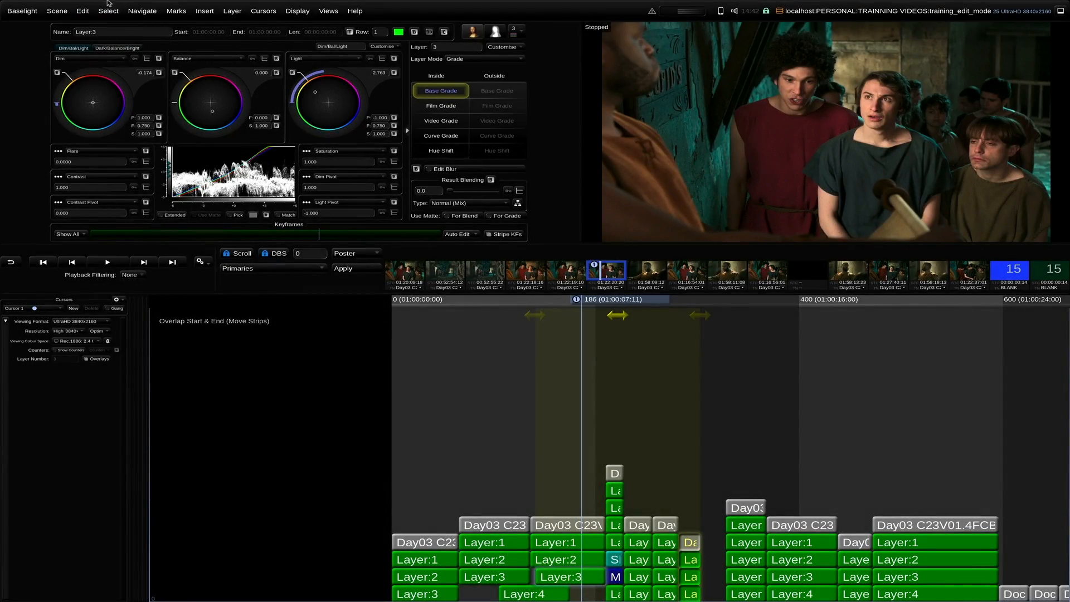
pyautogui.click(82, 10)
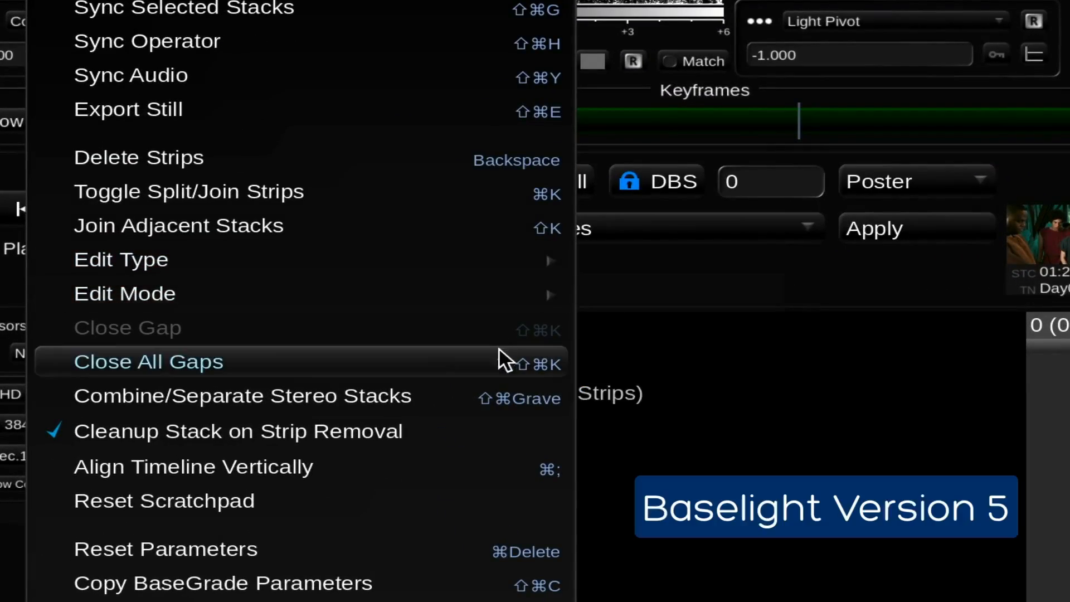
pyautogui.moveTo(487, 261)
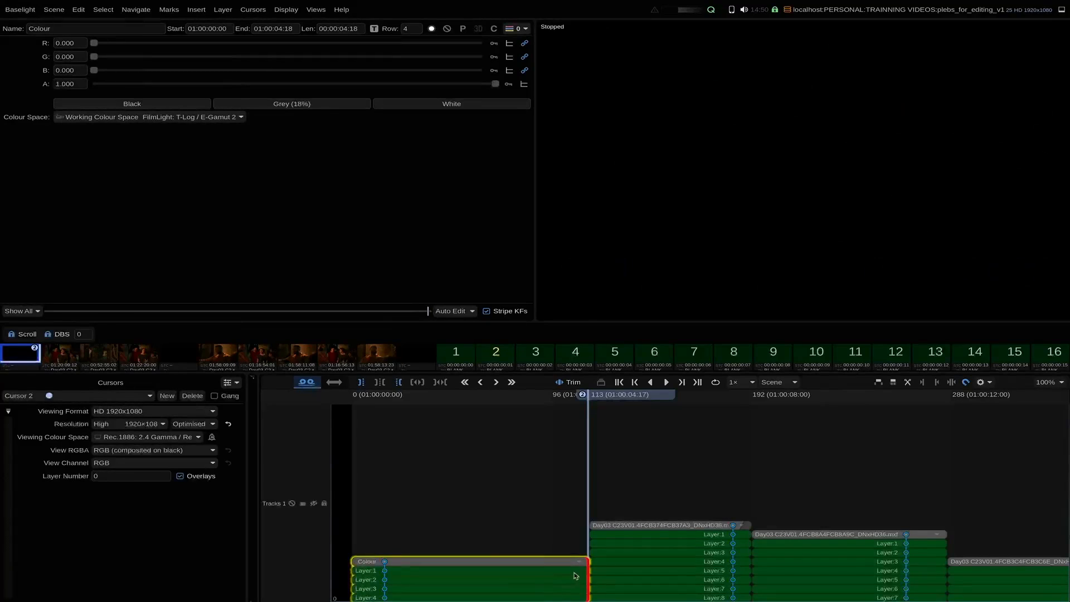
# - Ripple-trim the end of the Colour strip to a length of 00:00:03:18 and try slipping the strip
pyautogui.moveTo(584, 571); pyautogui.dragTo(538, 571)
pyautogui.click(362, 382)
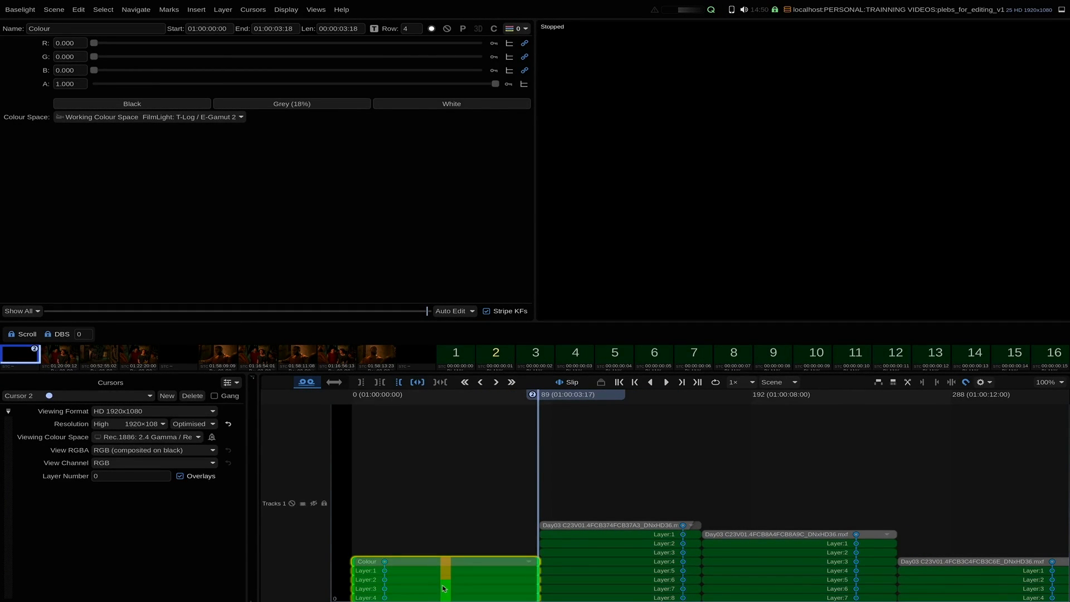
pyautogui.moveTo(445, 577)
pyautogui.mouseDown()
pyautogui.moveTo(466, 576)
pyautogui.moveTo(434, 576)
pyautogui.moveTo(456, 594)
pyautogui.mouseUp()
# - Select the first two Day03 strips together and change from ripple to overwrite editing for moving them
pyautogui.moveTo(615, 493); pyautogui.dragTo(782, 540)
pyautogui.click(334, 381)
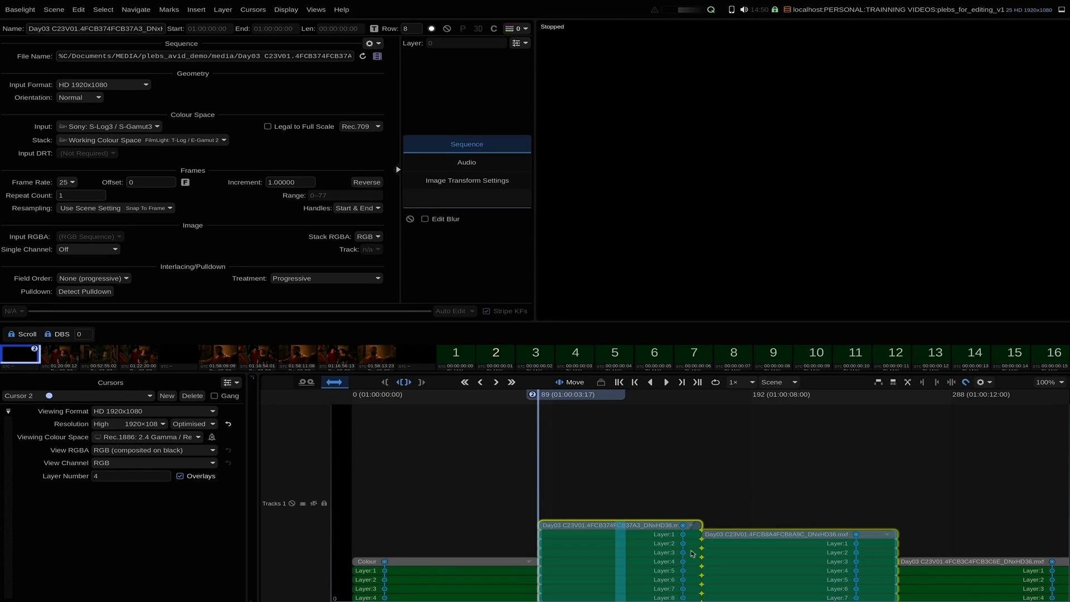
pyautogui.click(615, 562)
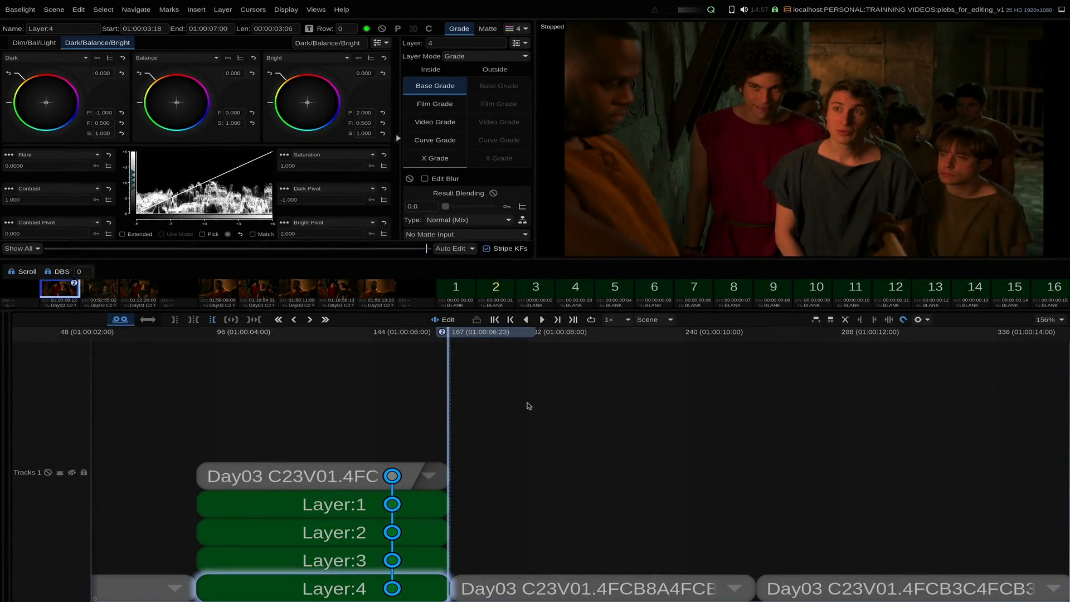
# - Switch the timeline toolbar between the paste options and the editing controls, ending on the editing controls in overwrite mode
pyautogui.hotkey('ctrl', 'c')
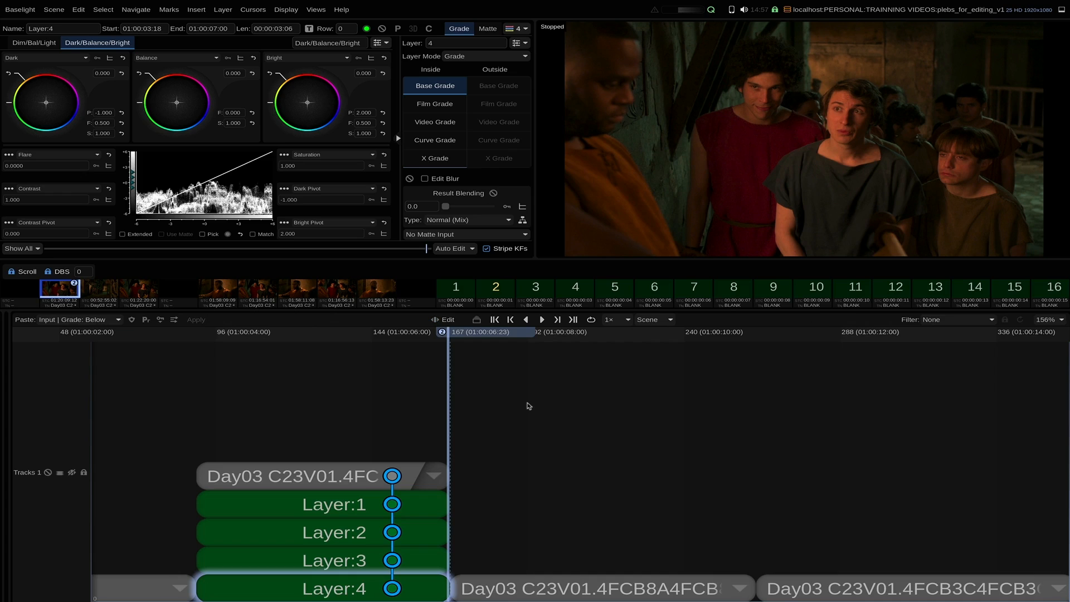
pyautogui.hotkey('shift', 'Return')
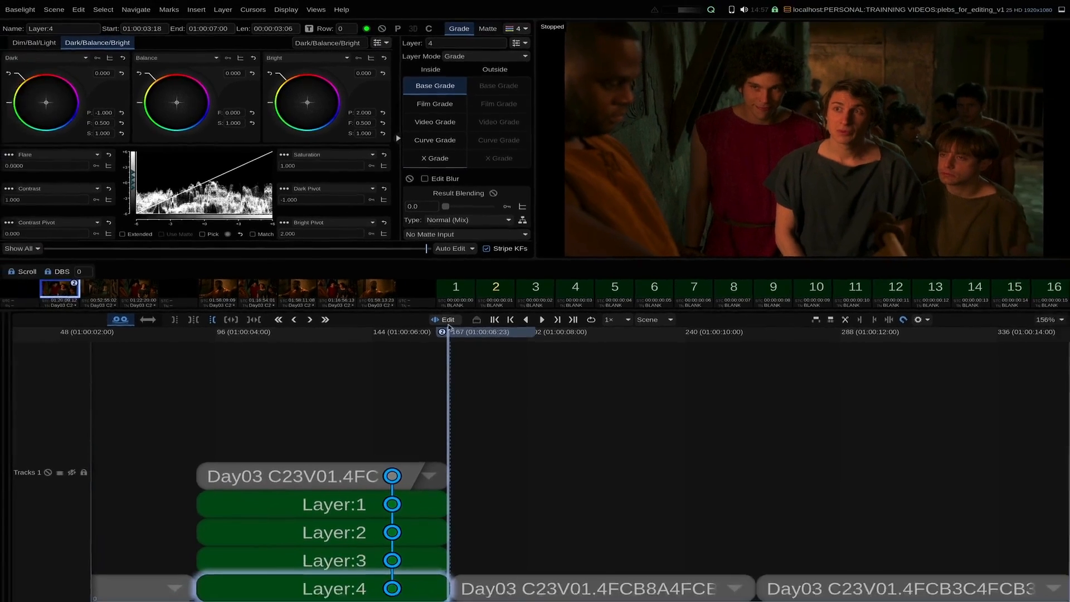
pyautogui.hotkey('ctrl', 'c')
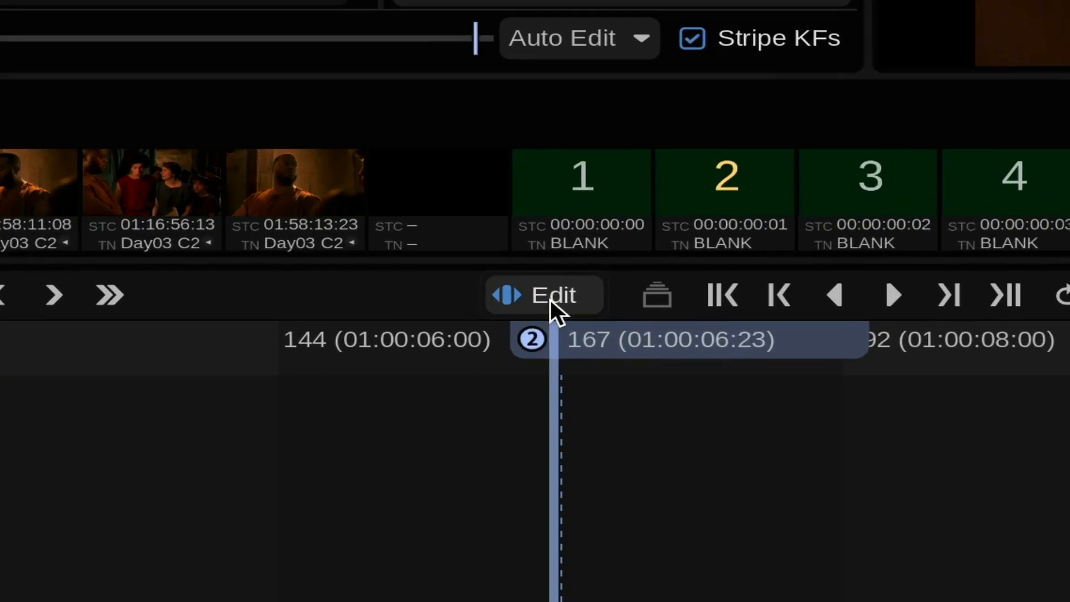
pyautogui.click(448, 321)
pyautogui.click(550, 299)
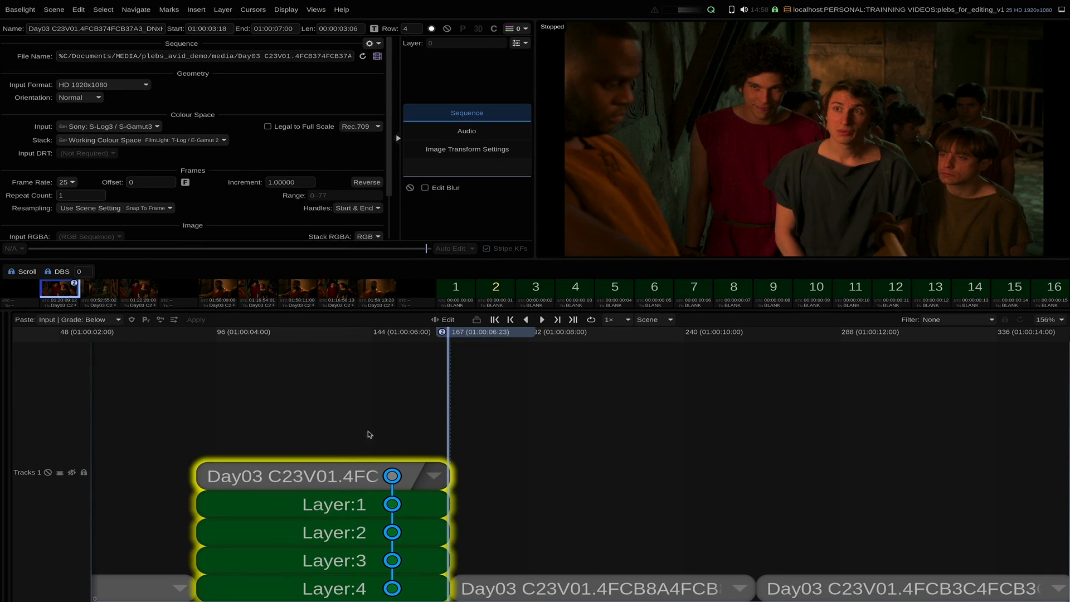
pyautogui.click(591, 587)
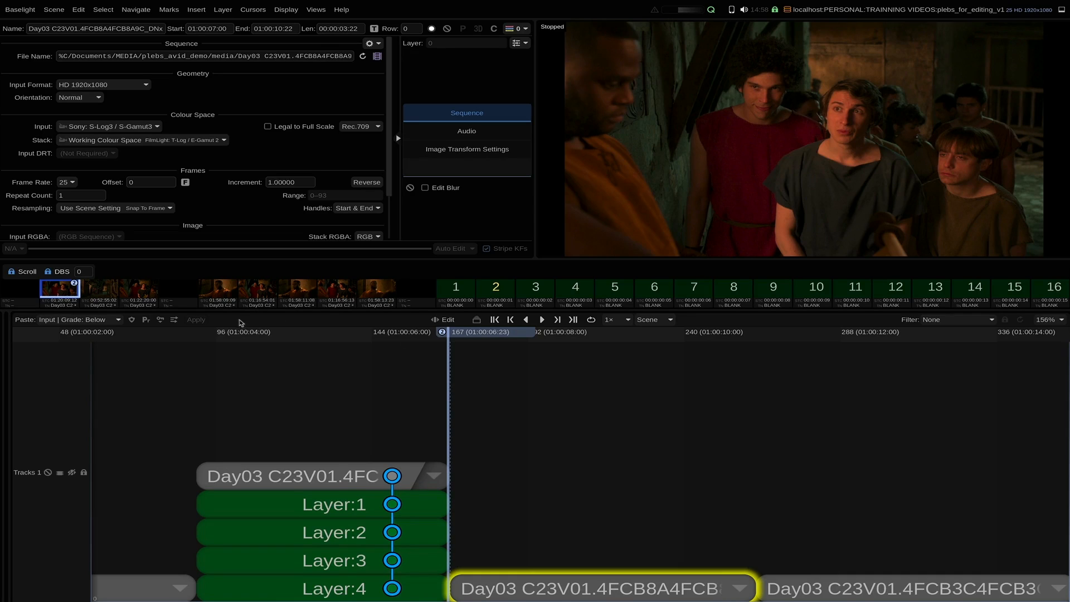
pyautogui.click(444, 319)
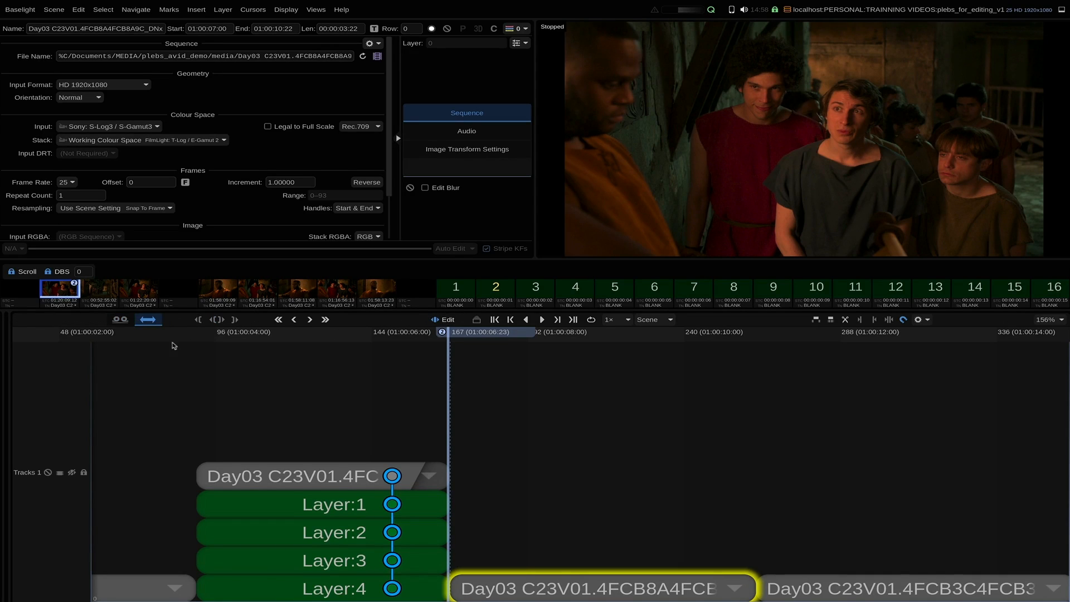
# - Move the first Day03 stack one frame earlier, to start at 01:00:03:17, without rippling the following strips, and deselect it
pyautogui.click(331, 525)
pyautogui.moveTo(327, 518)
pyautogui.mouseDown()
pyautogui.moveTo(350, 519)
pyautogui.moveTo(263, 520)
pyautogui.moveTo(329, 517)
pyautogui.mouseUp()
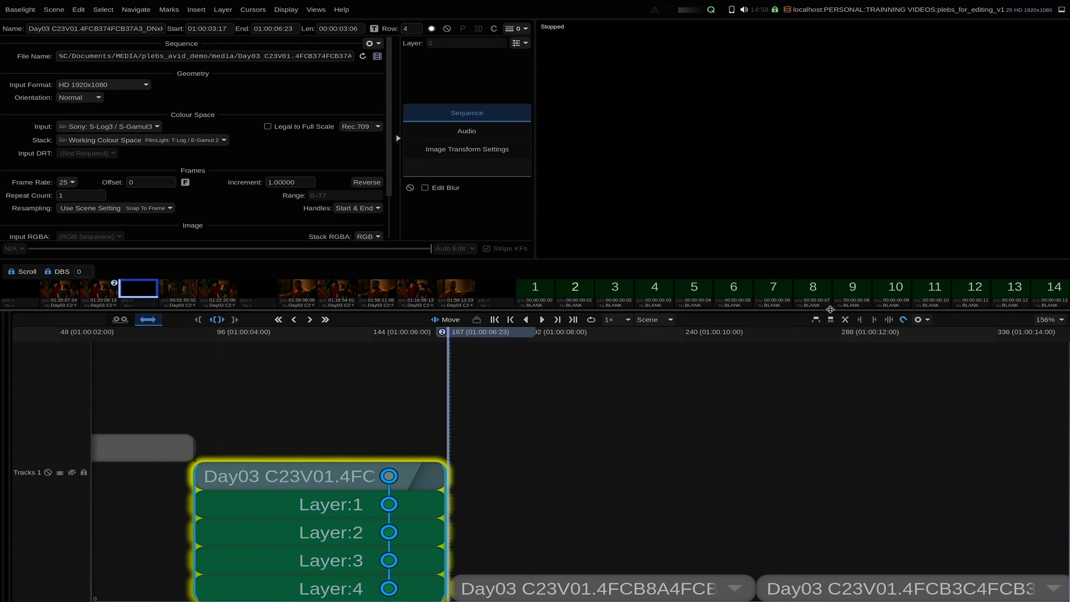
pyautogui.press('Escape')
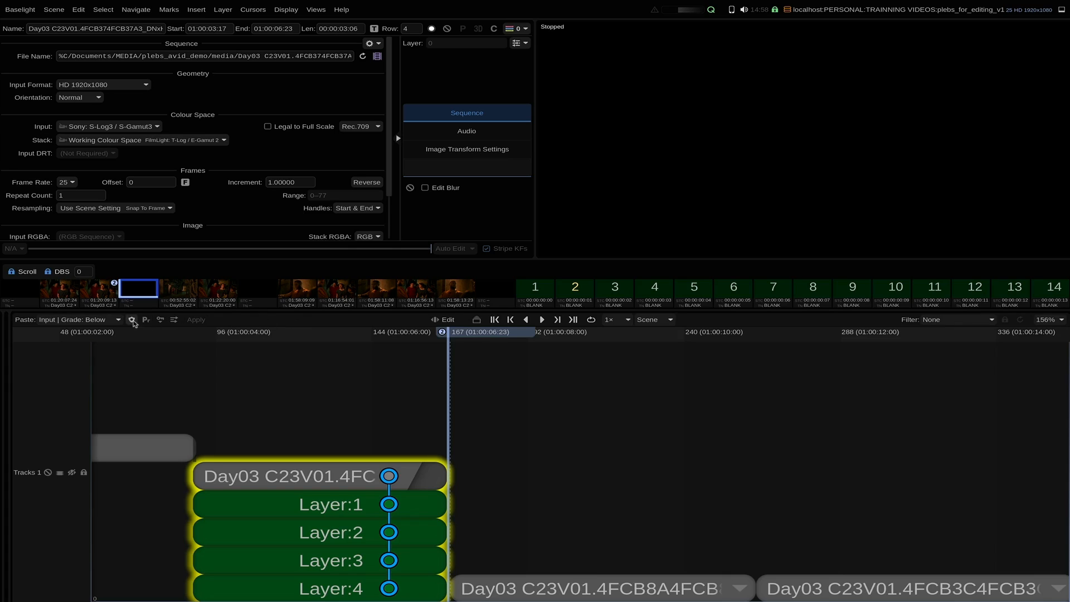
pyautogui.press('e')
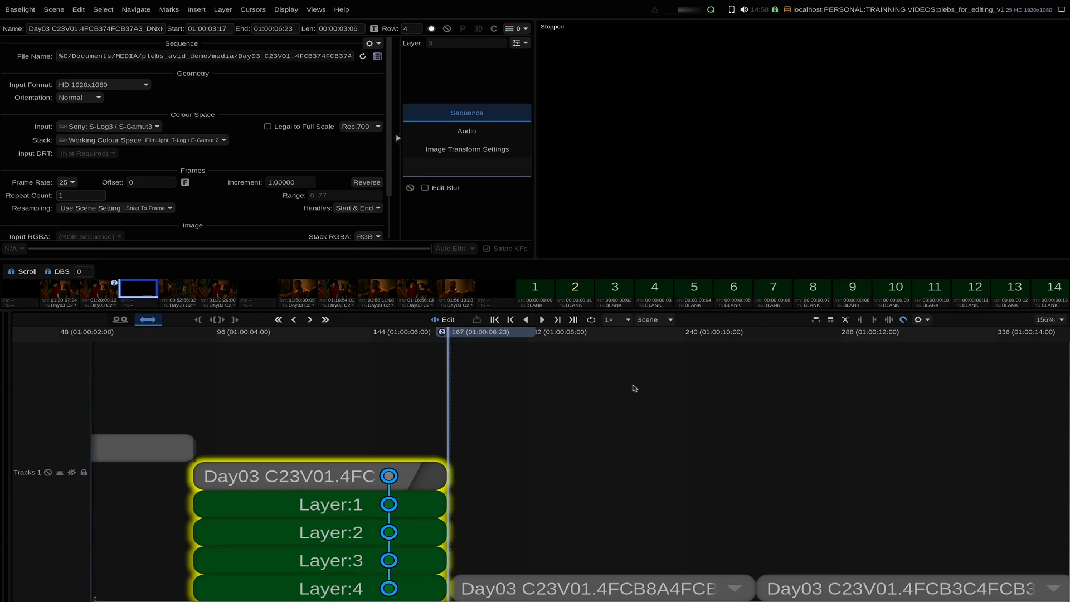
pyautogui.click(584, 401)
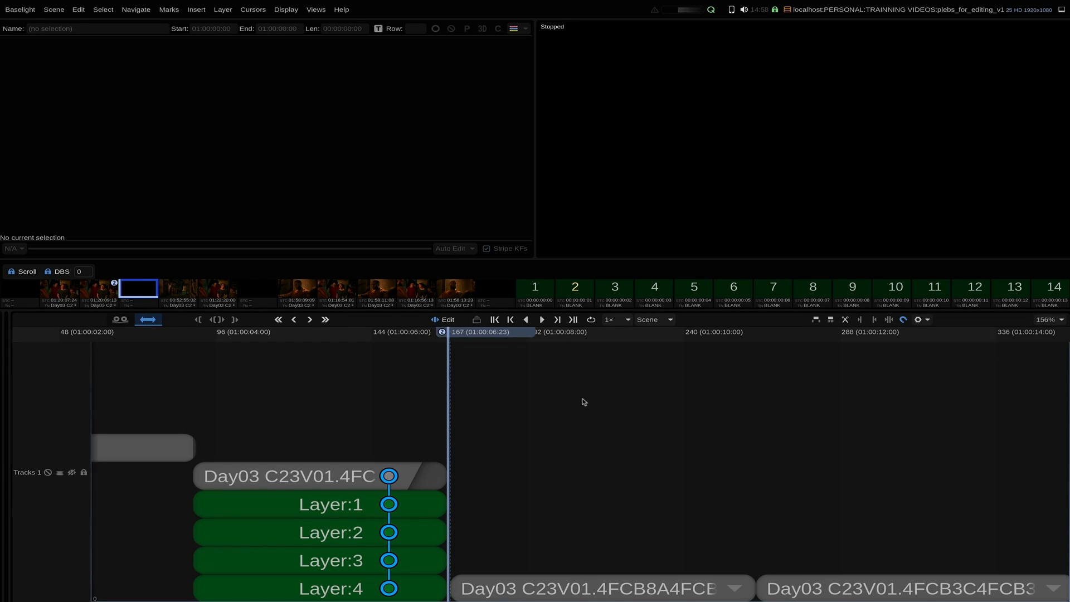
# - Scrub back into the first Day03 stack and jump the playhead between its cut points
pyautogui.moveTo(482, 340); pyautogui.dragTo(381, 350)
pyautogui.scroll(2, 407, 415)
pyautogui.scroll(-3, 351, 432)
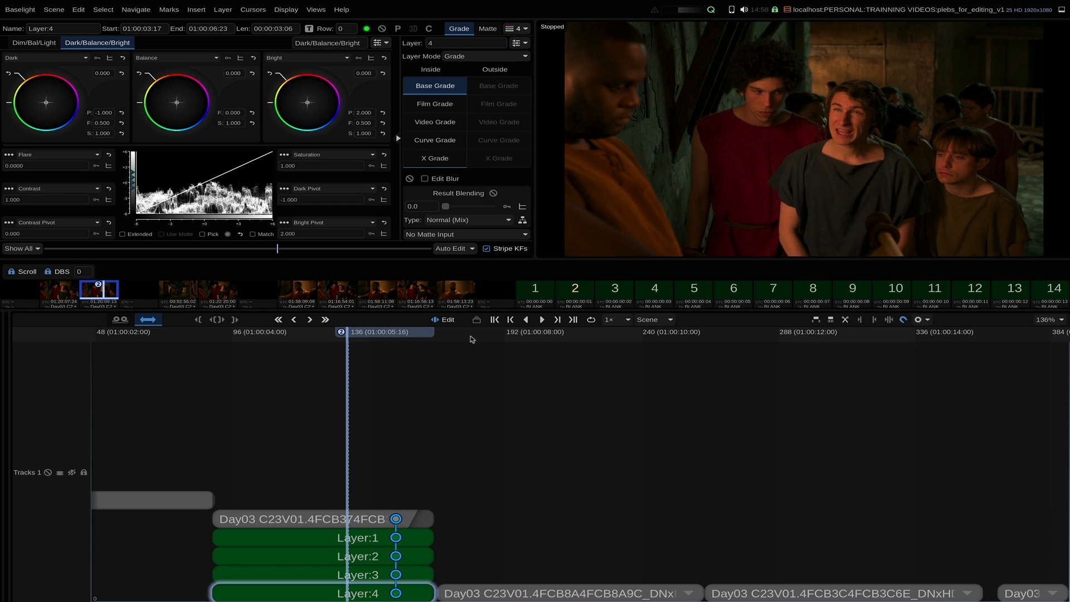
pyautogui.press('Up')
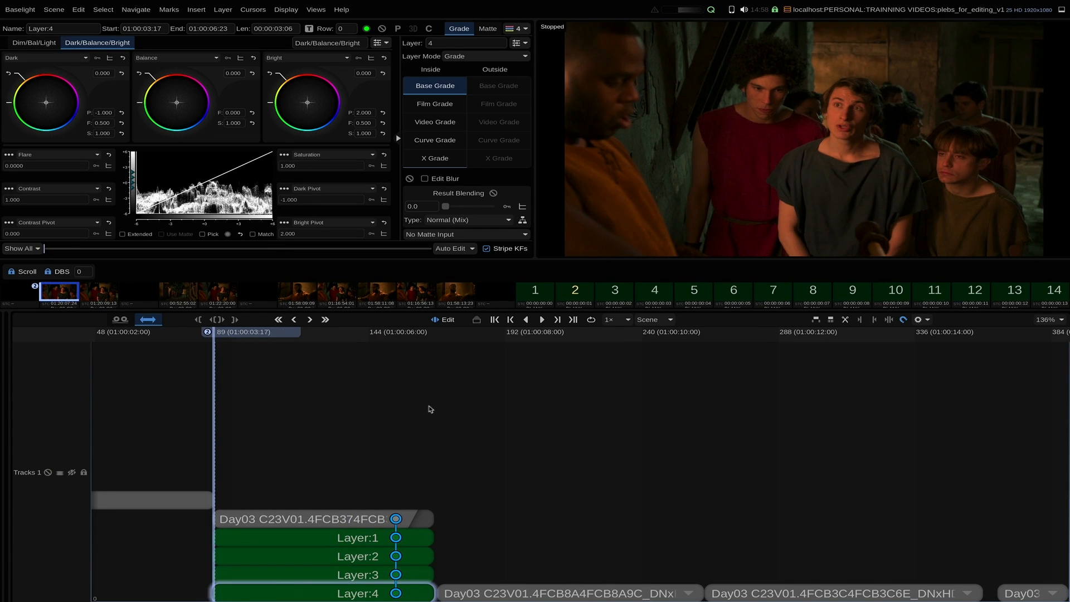
pyautogui.press('Down')
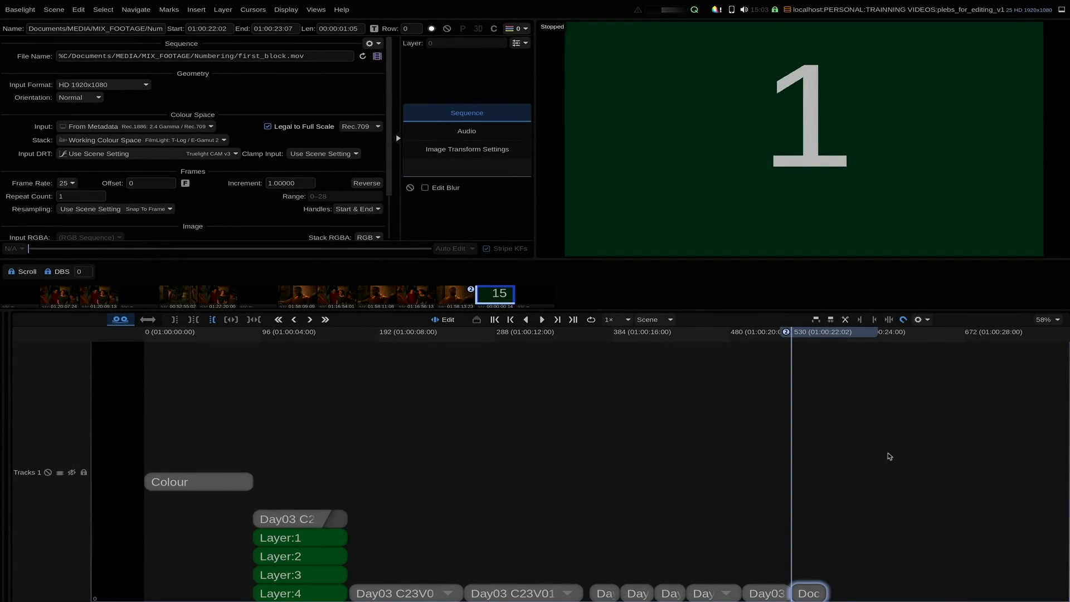
# - Select the numbered first_block.mov strip at the end of the timeline
pyautogui.moveTo(156, 446); pyautogui.dragTo(696, 594)
pyautogui.click(799, 567)
pyautogui.click(820, 589)
pyautogui.scroll(5, 926, 533)
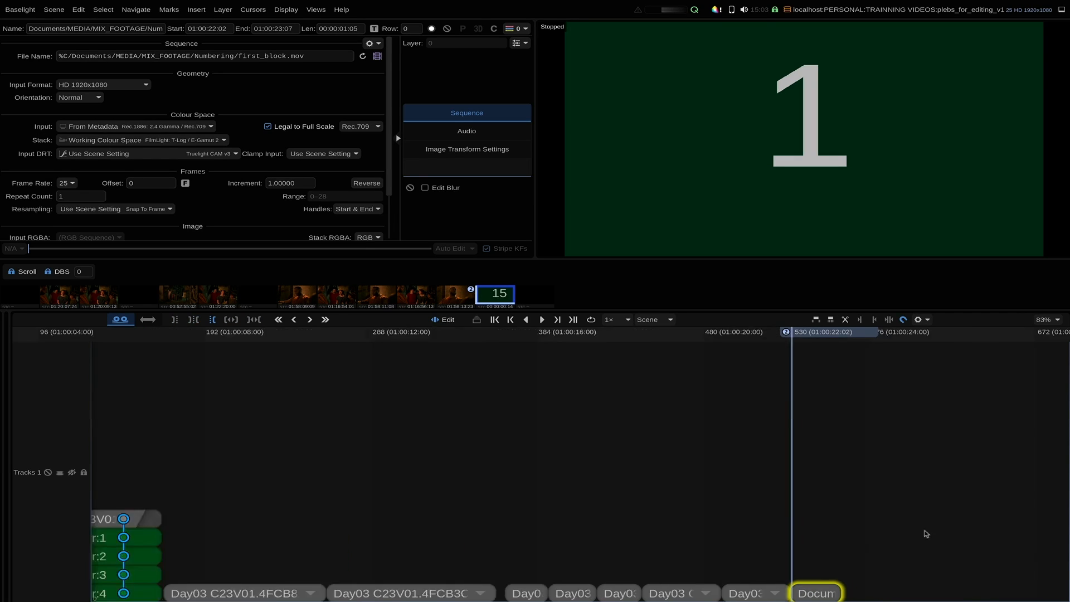
pyautogui.moveTo(950, 524); pyautogui.dragTo(683, 552)
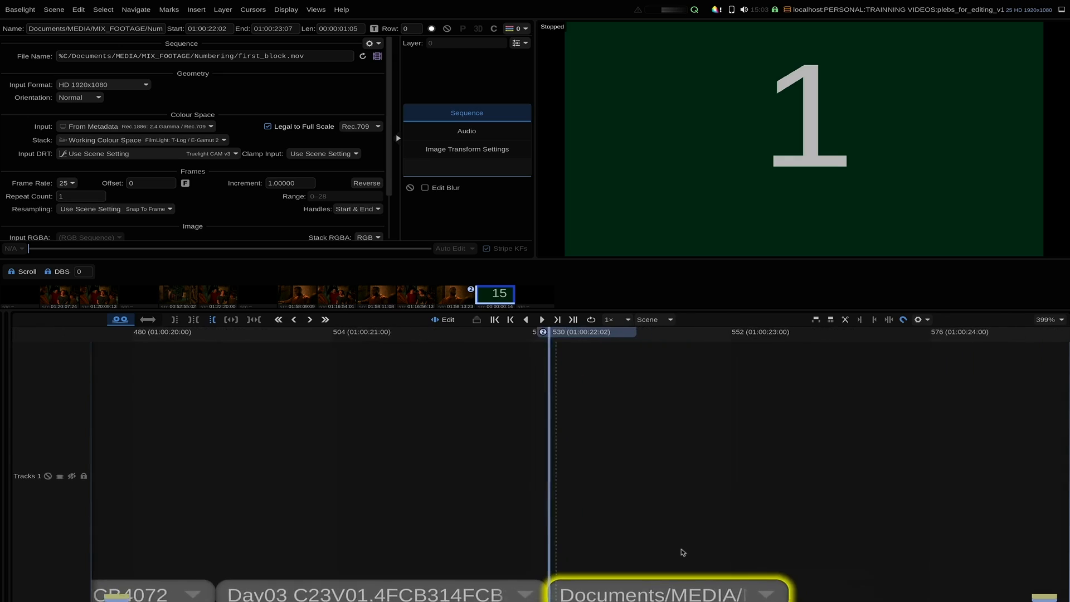
# - Play and step forward through the numbered frames of the first_block.mov strip, and return to its first frame
pyautogui.press('space')
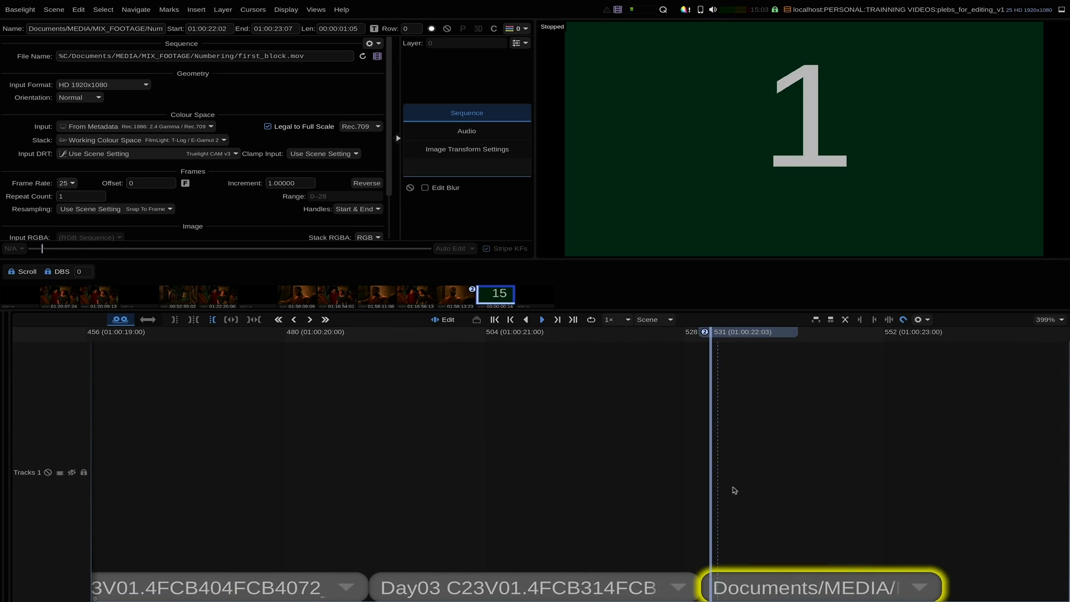
pyautogui.press('space')
pyautogui.press('Right')
pyautogui.press('Right')
pyautogui.press('Right')
pyautogui.press('Right')
pyautogui.press('Right')
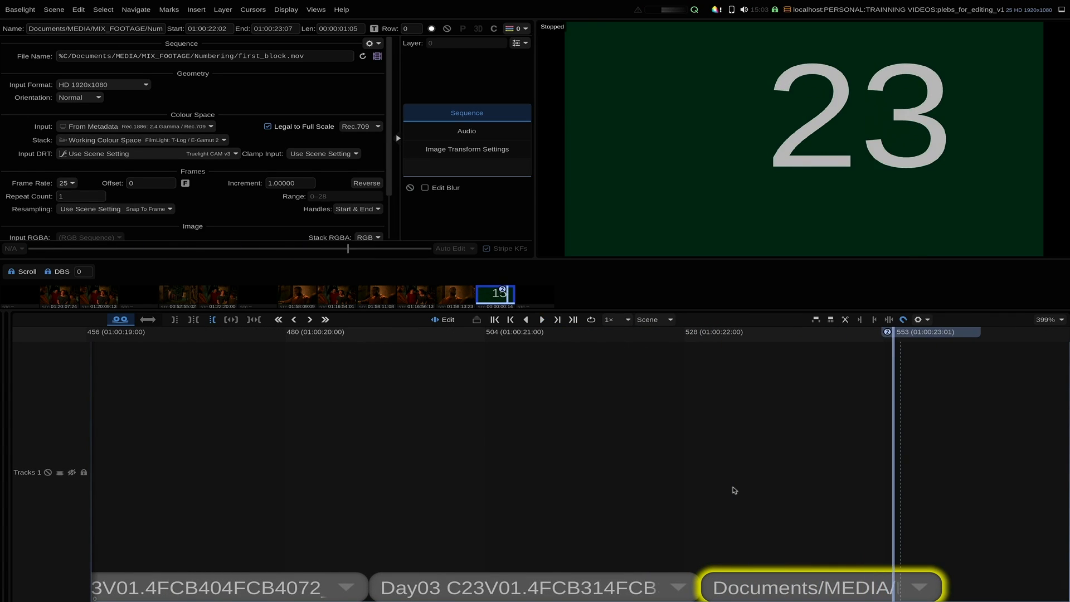
pyautogui.press('Up')
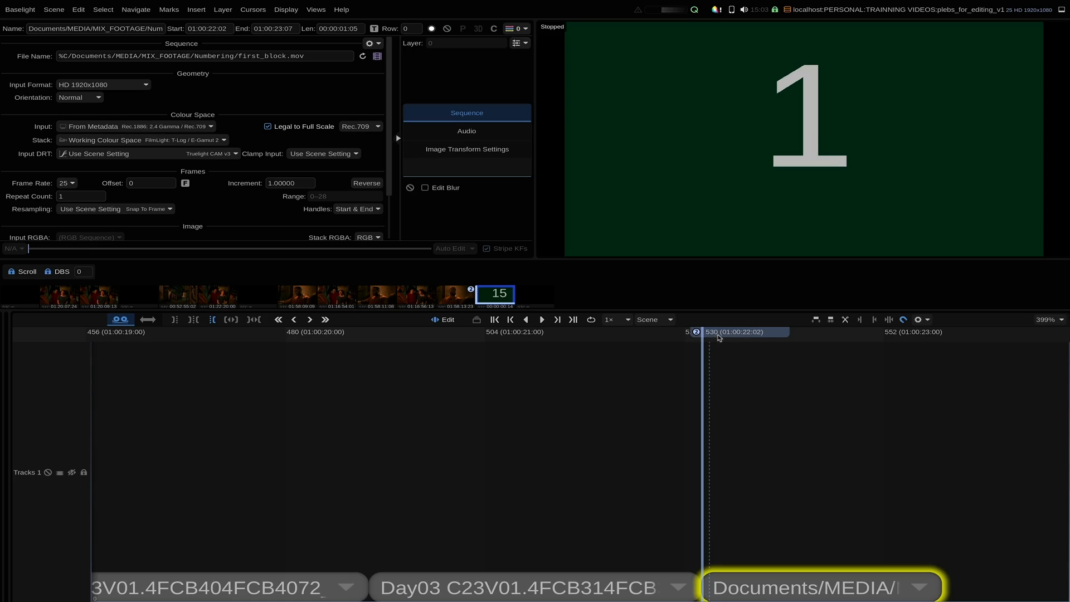
# - Cut the first_block.mov strip at 01:00:22:09 and again at 01:00:22:13
pyautogui.moveTo(726, 339); pyautogui.dragTo(818, 333)
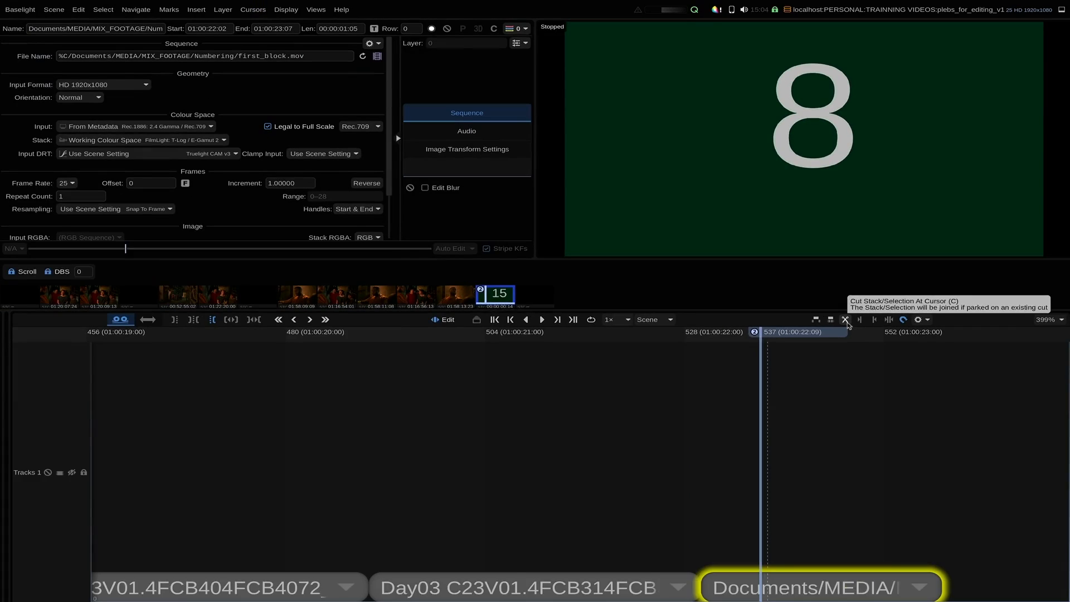
pyautogui.press('c')
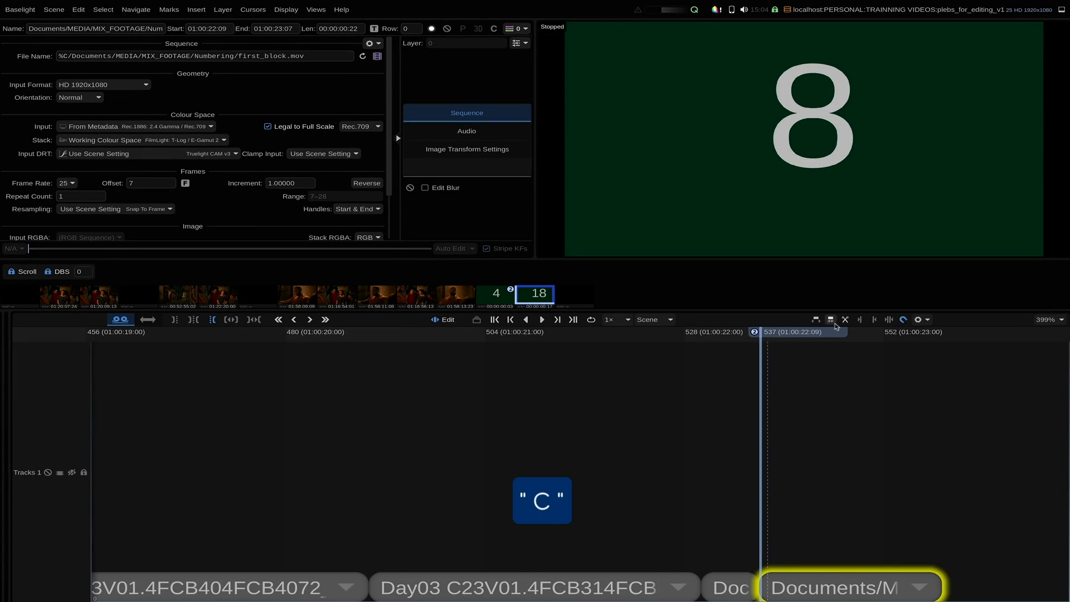
pyautogui.moveTo(817, 335); pyautogui.dragTo(855, 336)
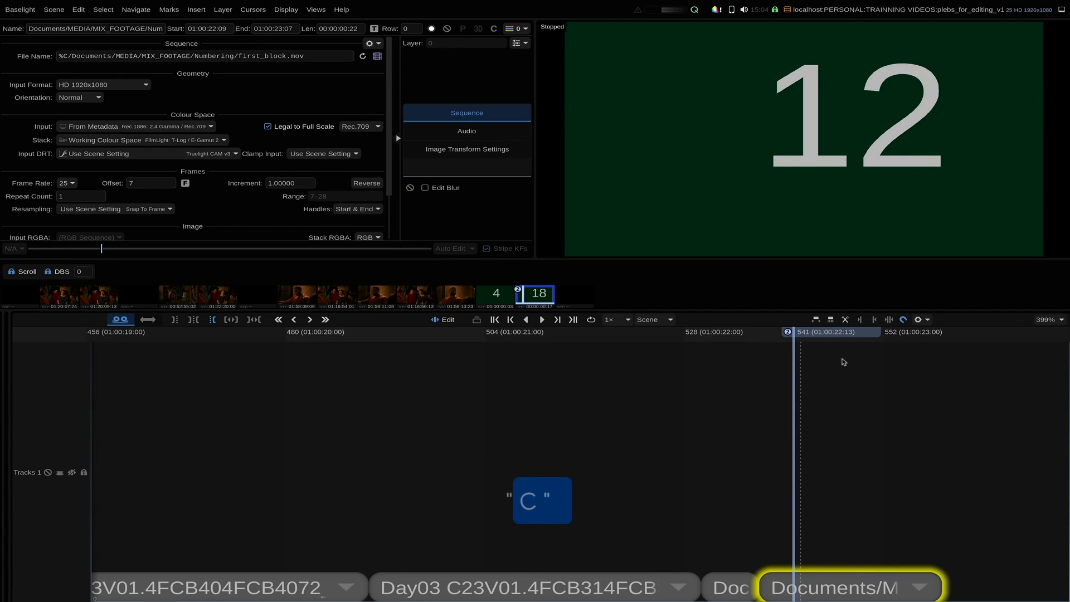
pyautogui.press('c')
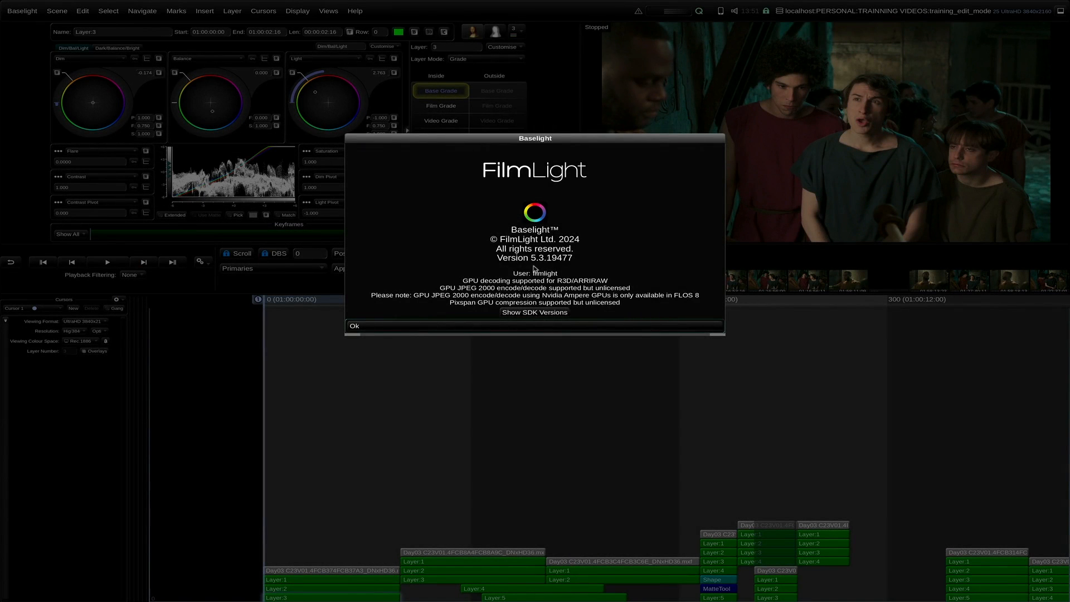
# - Close the version 5 information and examine the Edit Mode and Edit Type options offered there
pyautogui.click(419, 325)
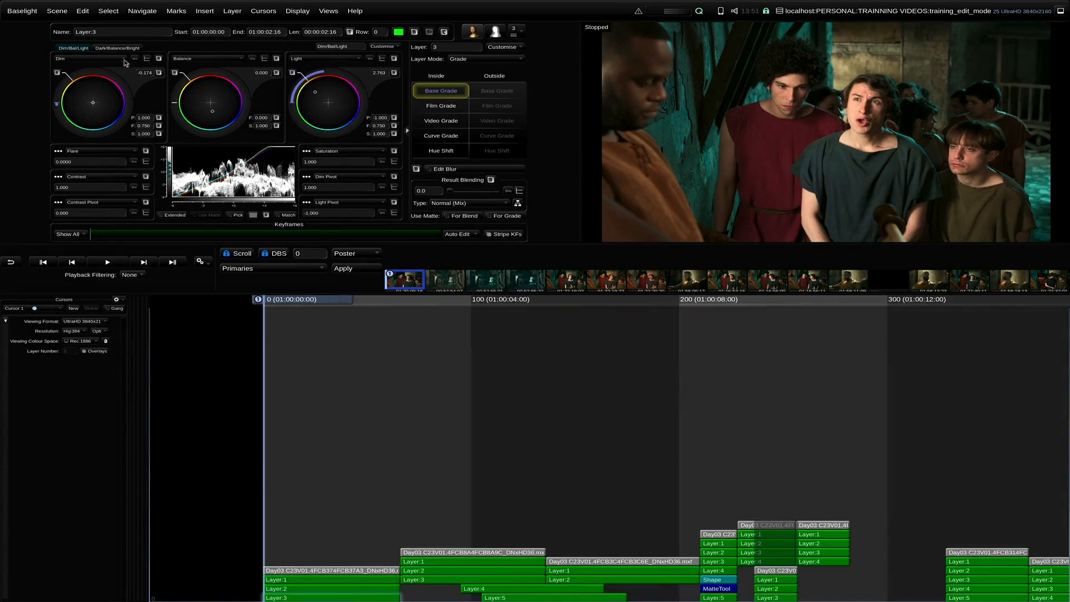
pyautogui.click(63, 15)
pyautogui.click(82, 12)
pyautogui.click(83, 11)
pyautogui.moveTo(228, 191)
pyautogui.moveTo(234, 289)
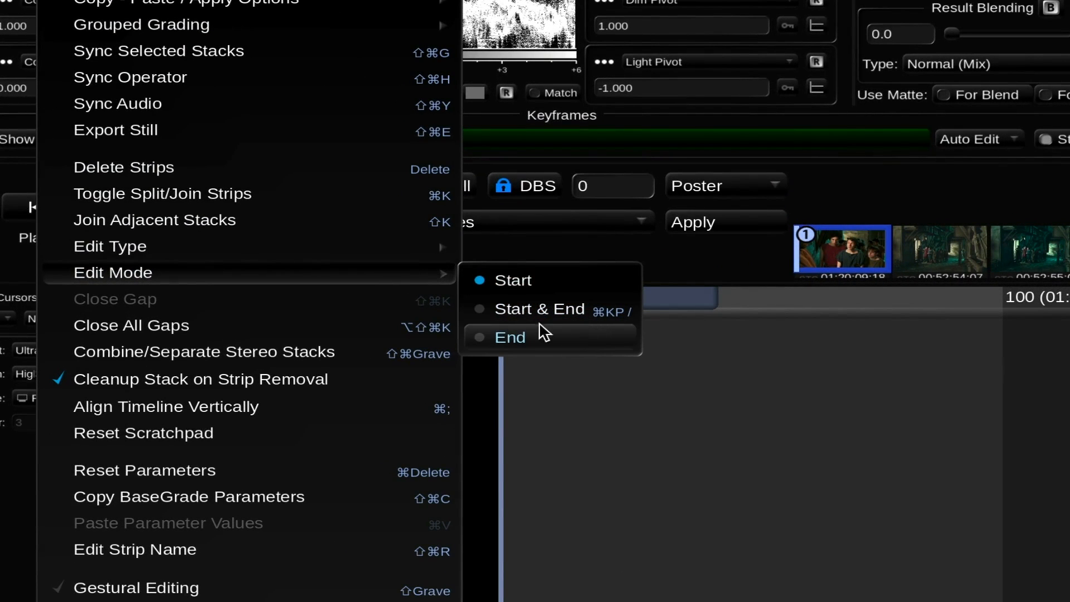
pyautogui.moveTo(446, 247)
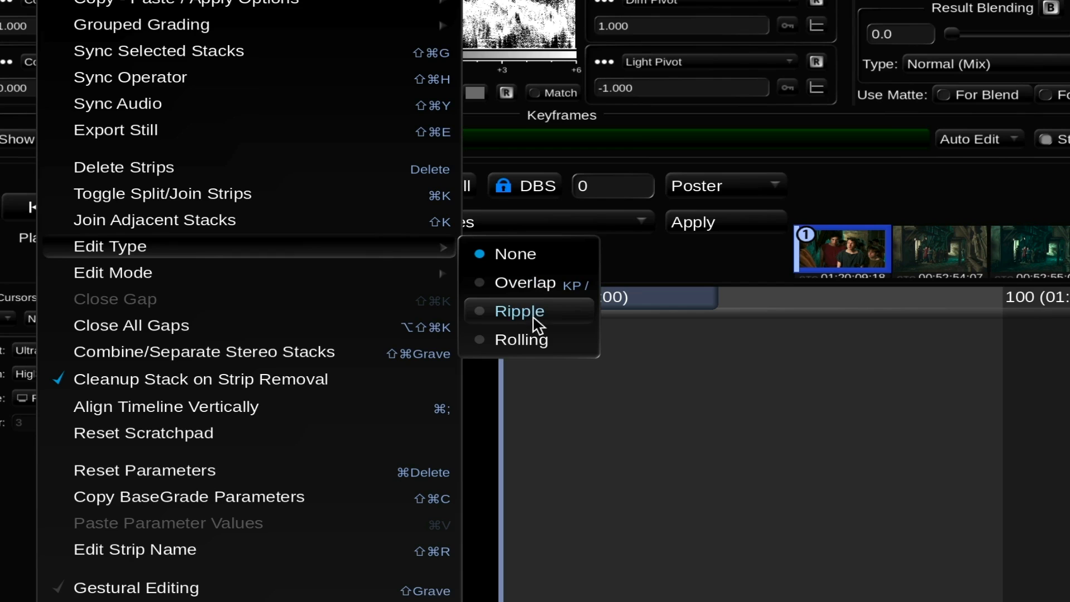
pyautogui.click(1034, 410)
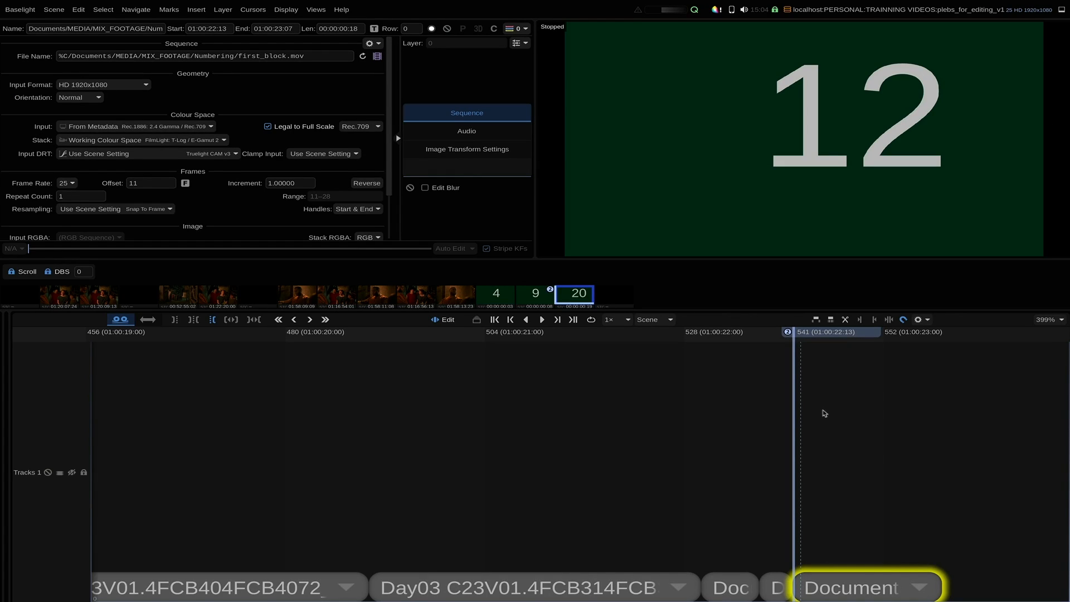
# - Undo both cuts in the first_block.mov strip and mark in and out points around the whole strip
pyautogui.hotkey('ctrl', 'z')
pyautogui.hotkey('ctrl', 'z')
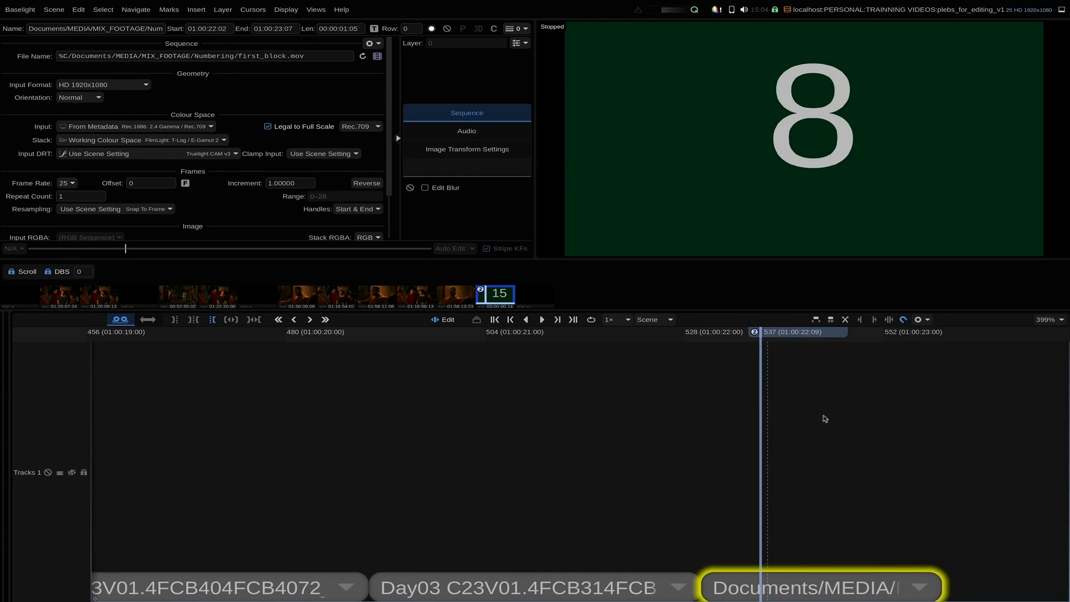
pyautogui.moveTo(800, 335)
pyautogui.mouseDown()
pyautogui.moveTo(765, 343)
pyautogui.moveTo(795, 344)
pyautogui.mouseUp()
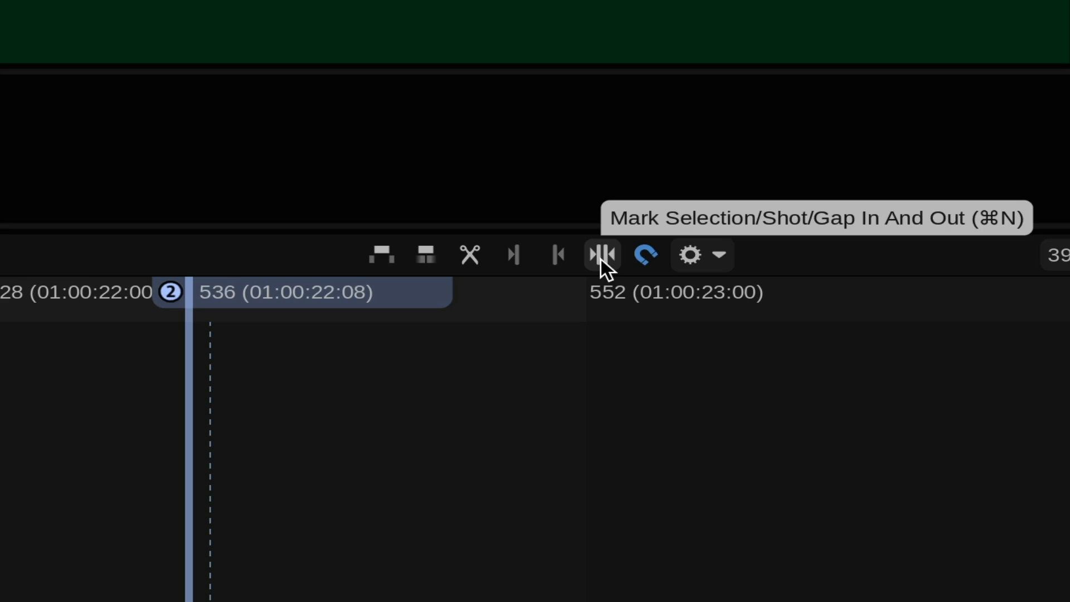
pyautogui.click(602, 266)
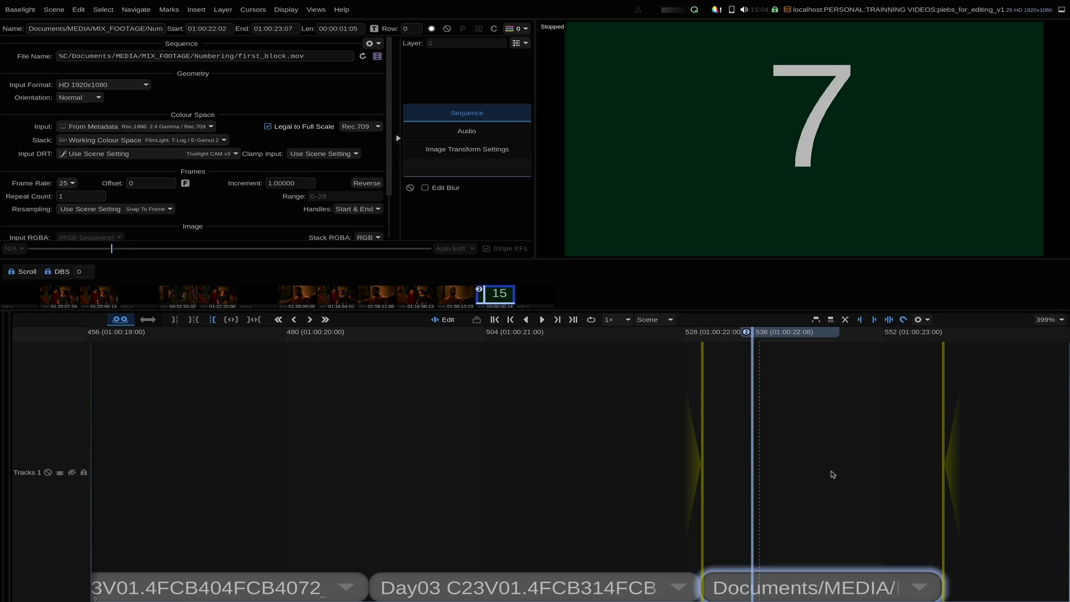
# - Mark in and out points around the strip before first_block.mov, and around the 4FCB404FCB4072 strip preceding it
pyautogui.click(831, 479)
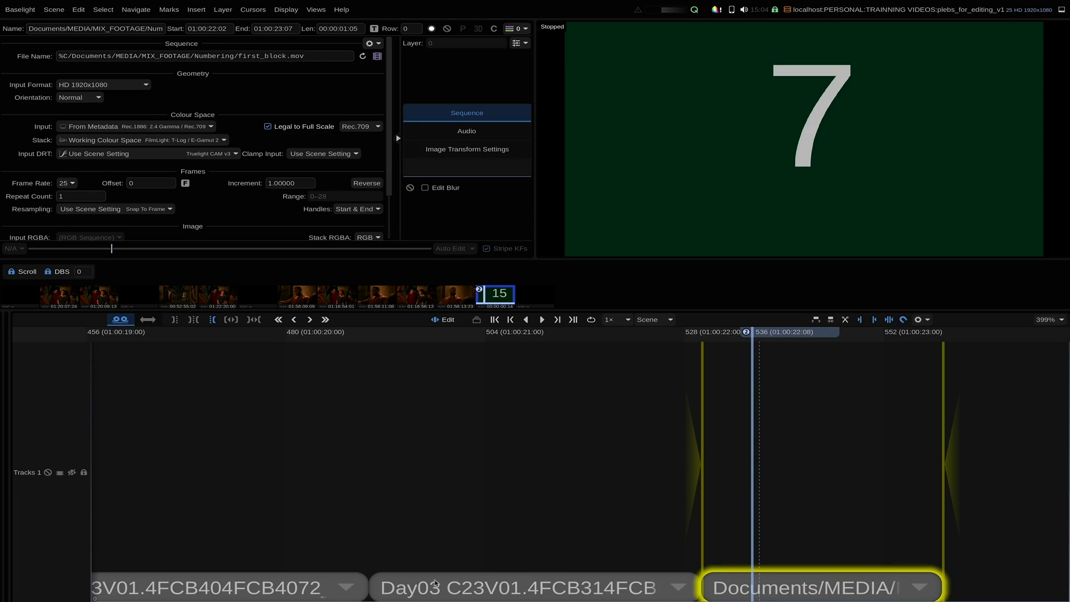
pyautogui.click(437, 583)
pyautogui.press('x')
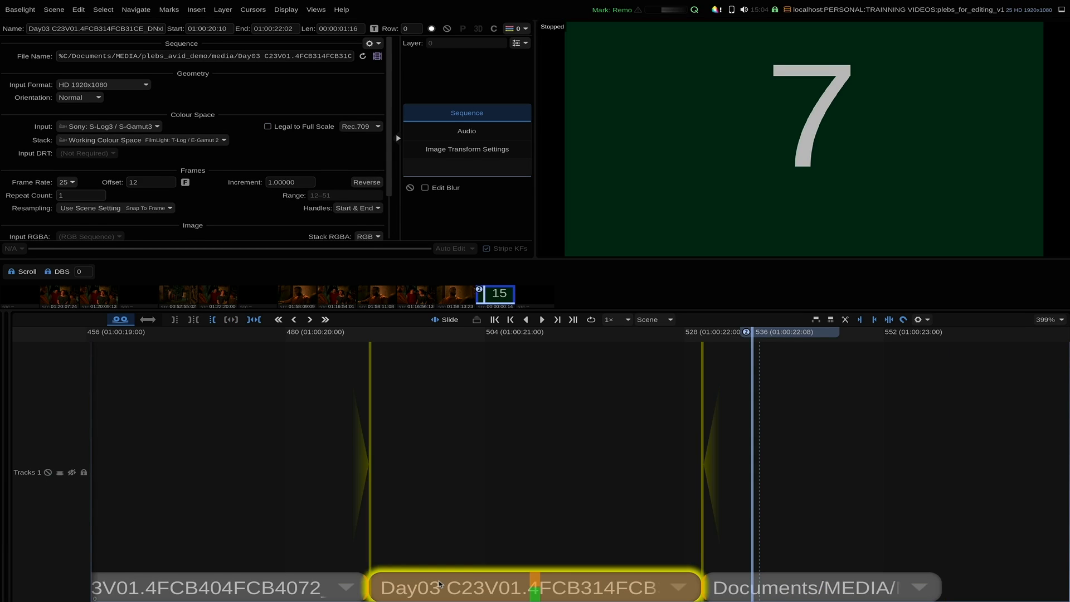
pyautogui.moveTo(444, 519); pyautogui.dragTo(337, 509)
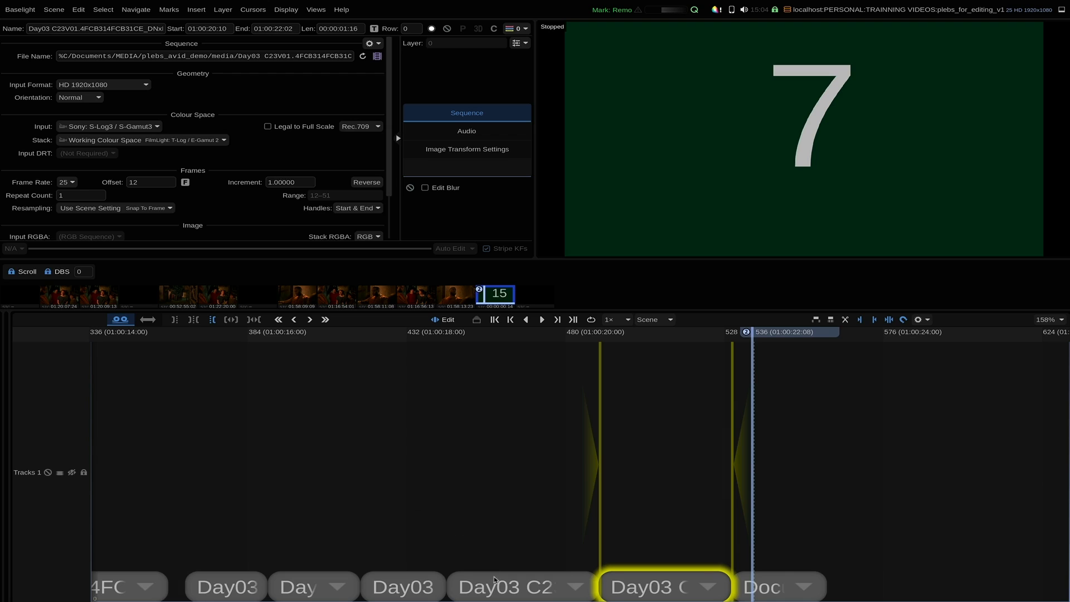
pyautogui.click(493, 580)
pyautogui.press('super+n')
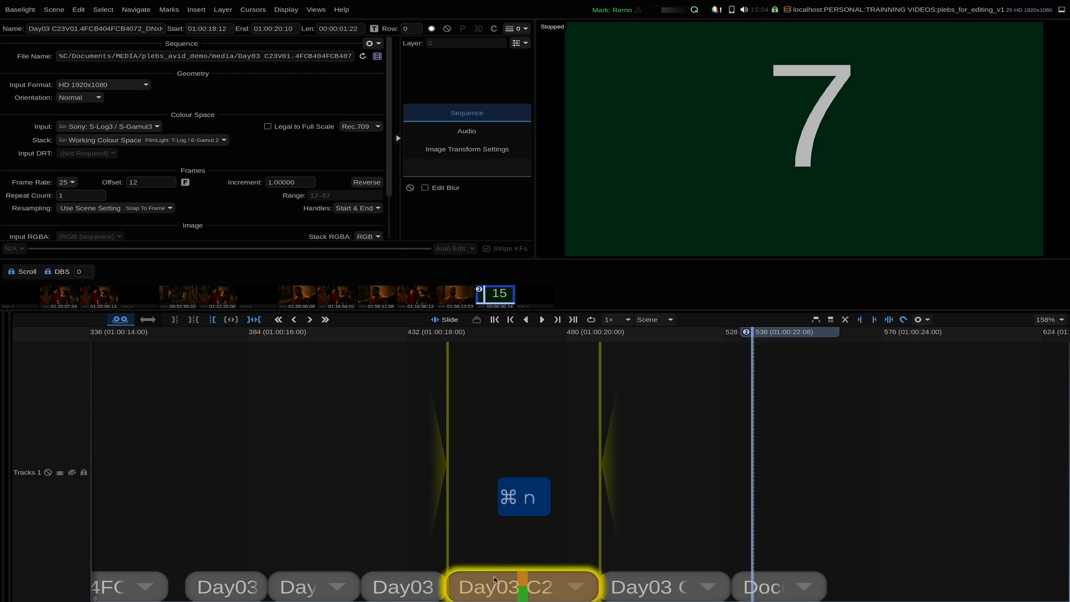
# - Go to the strip starting at 01:00:16:06 and mark in and out points around it
pyautogui.press('Up')
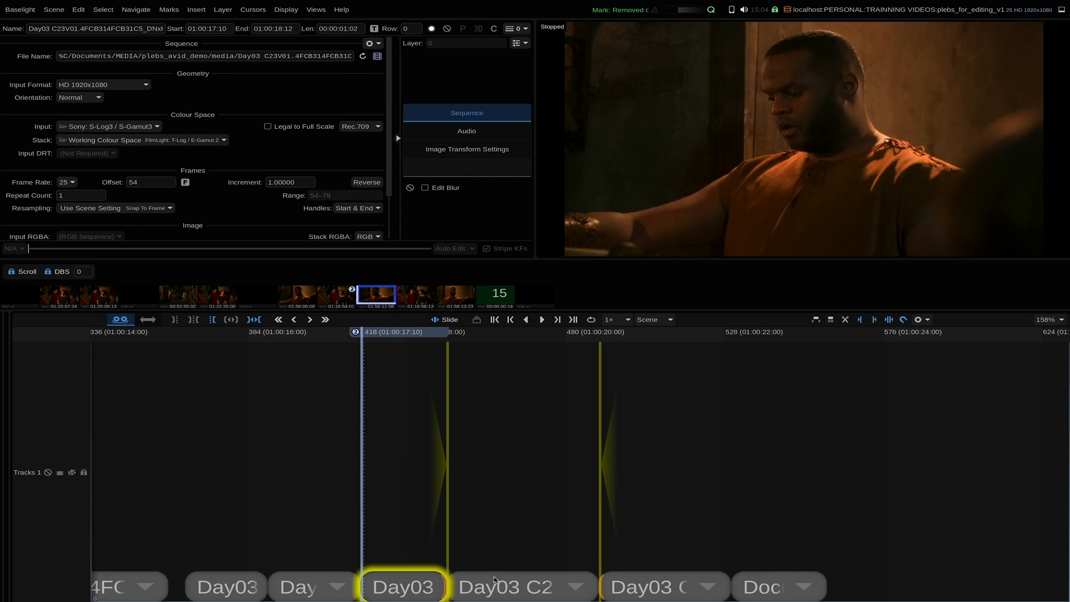
pyautogui.press('z')
pyautogui.moveTo(292, 552); pyautogui.dragTo(334, 598)
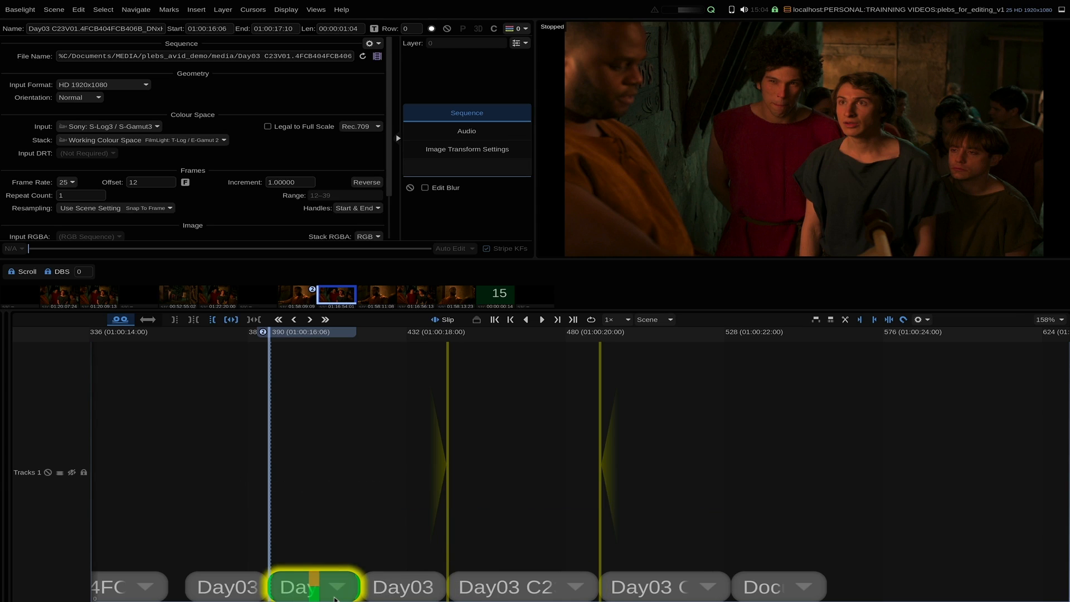
pyautogui.press('t')
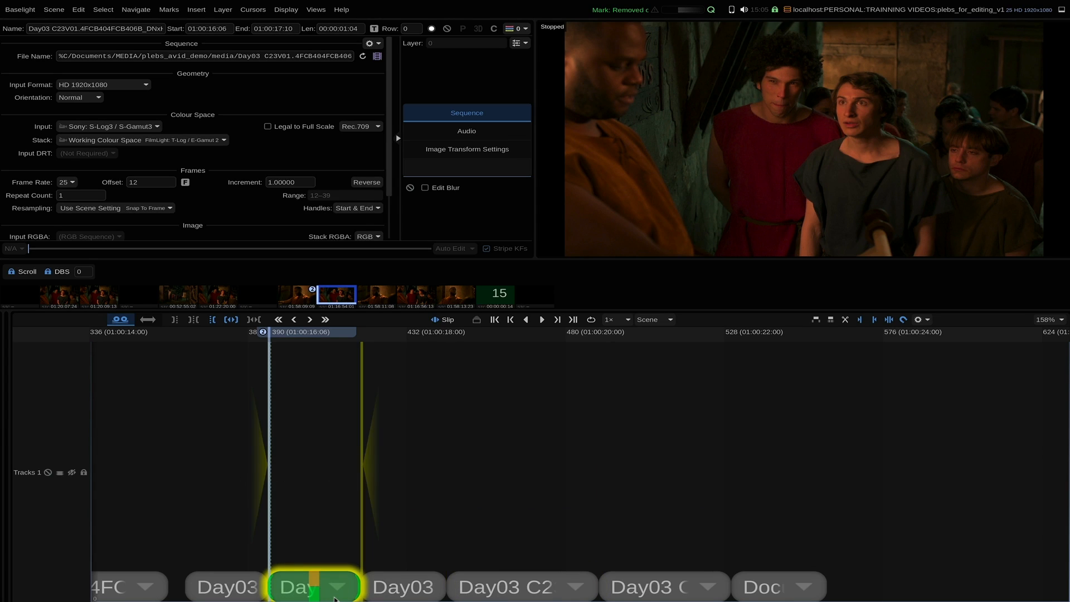
# - Mark in and out points around the four strips from 01:00:16:06, and extend the range to include first_block.mov
pyautogui.moveTo(318, 552); pyautogui.dragTo(616, 600)
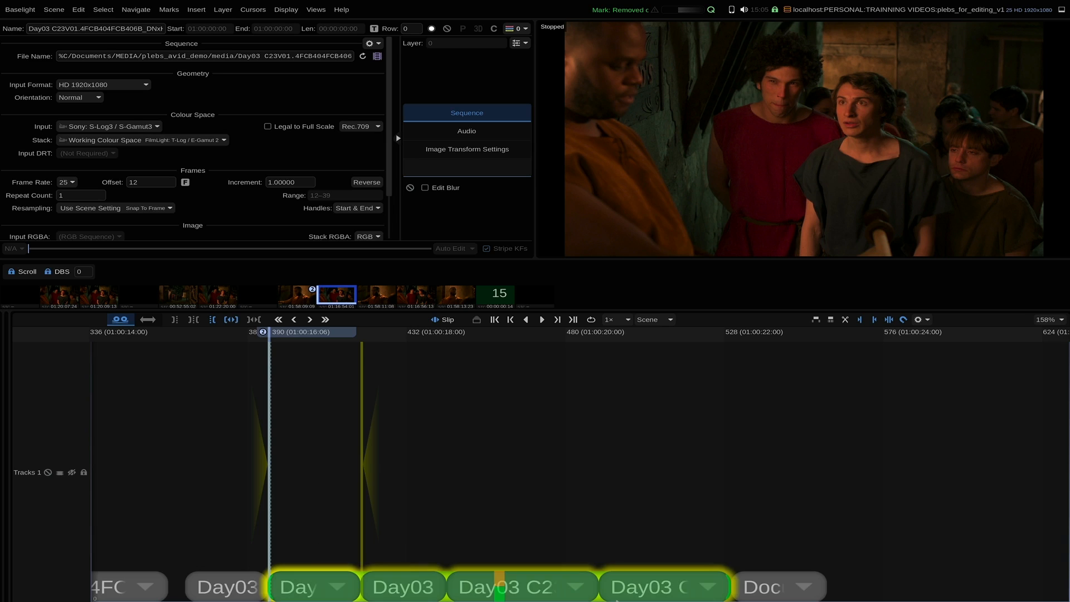
pyautogui.press('t')
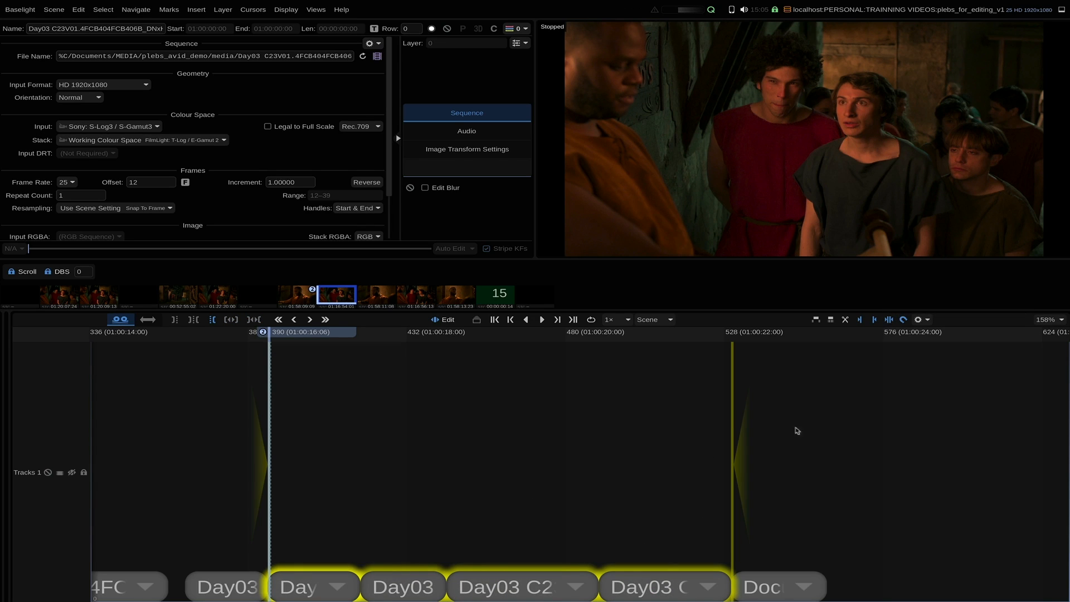
pyautogui.moveTo(226, 533); pyautogui.dragTo(760, 600)
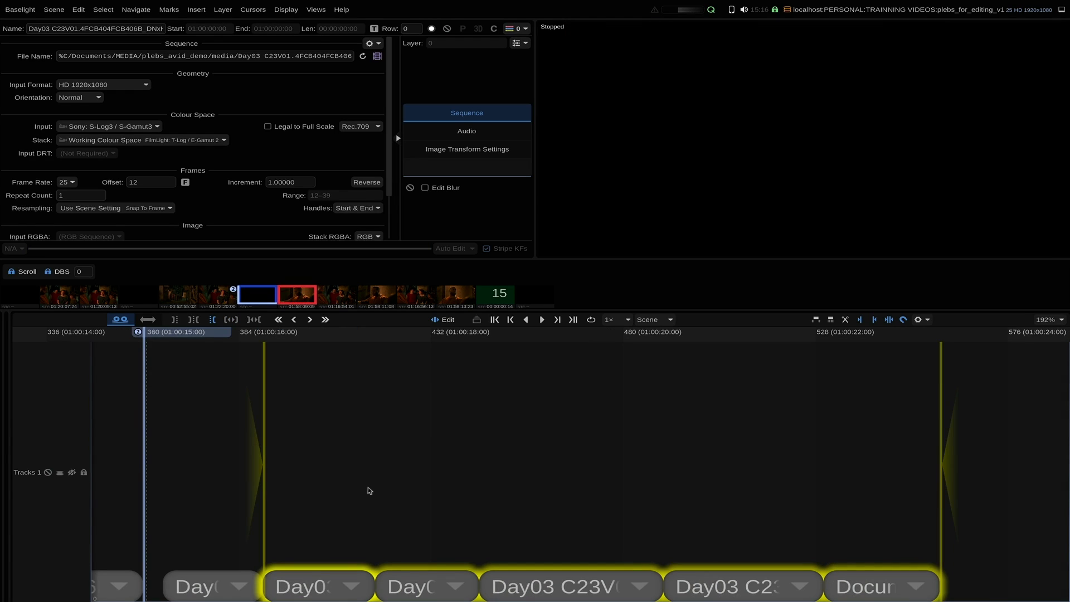
# - Deselect all strips, clear both marks, and mark in and out points around the empty gap at 01:00:15:00
pyautogui.click(360, 488)
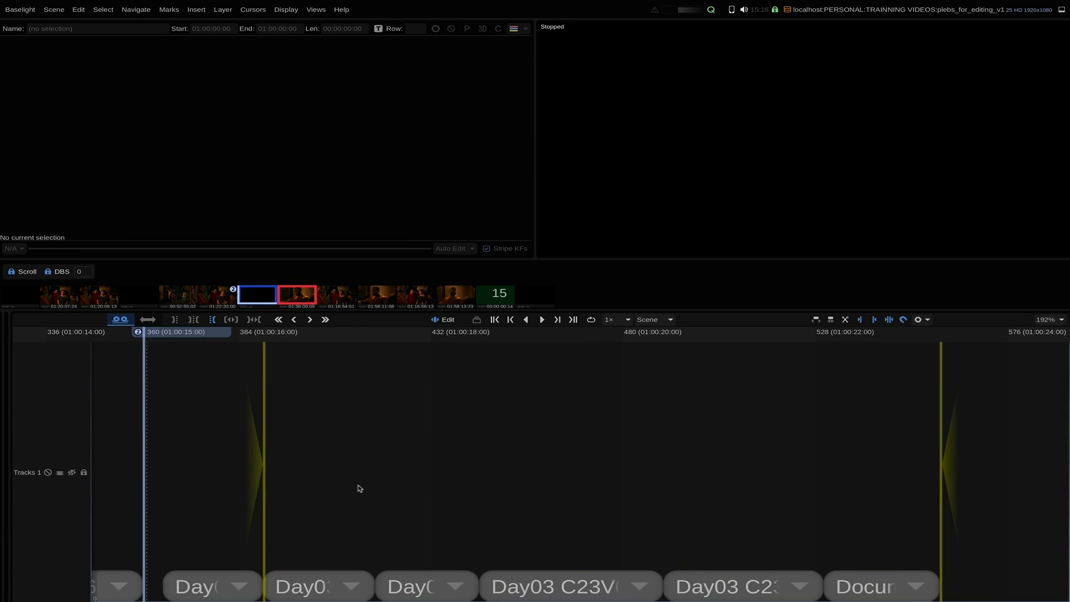
pyautogui.hotkey('shift', 'm')
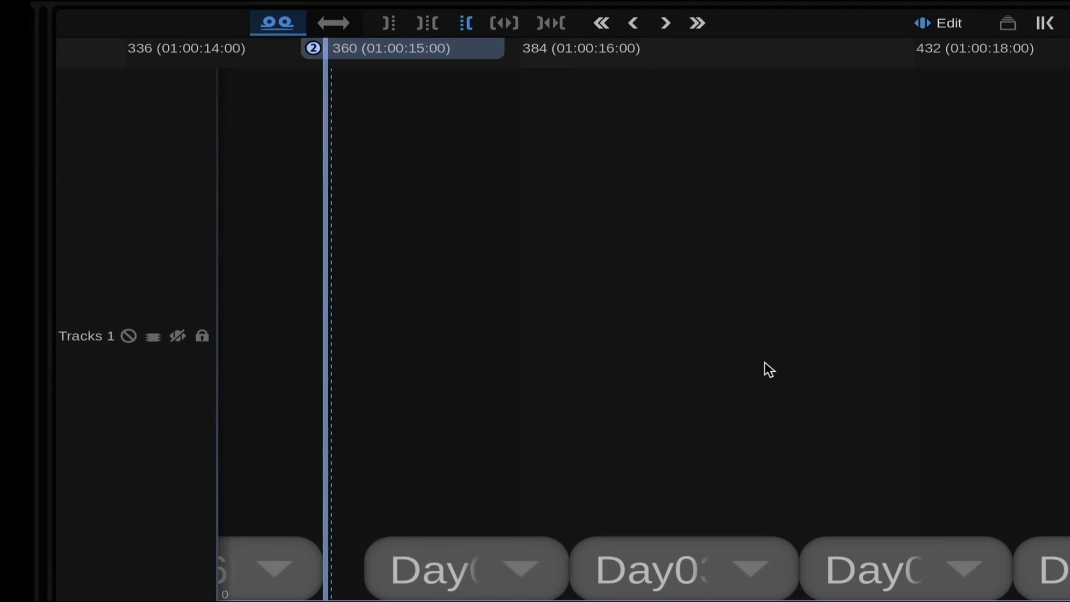
pyautogui.press('m')
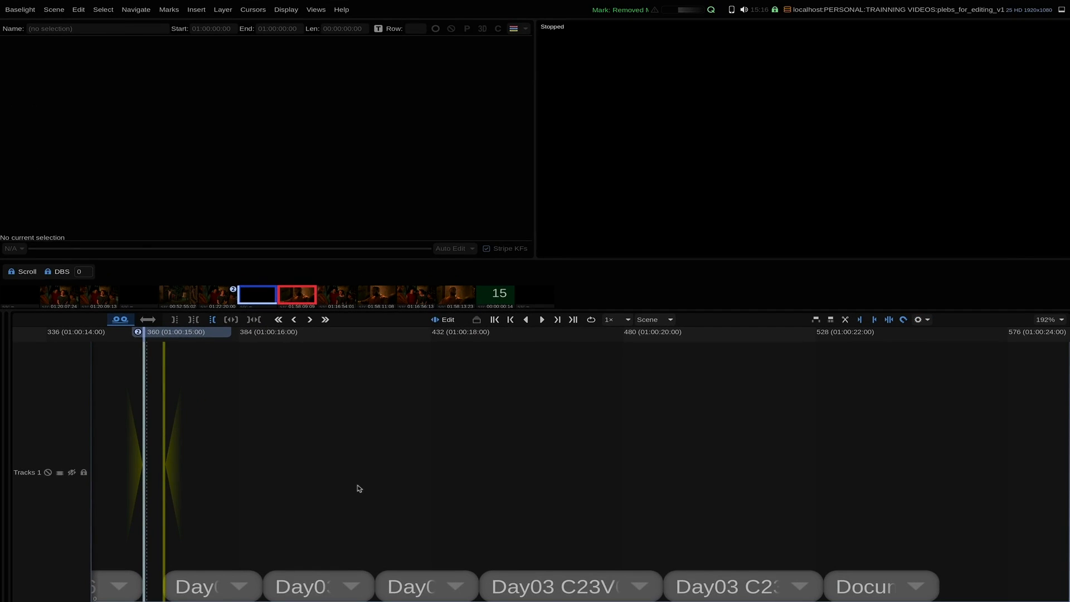
# - Select the two adjacent strips starting at 01:00:16:06 and mark in and out points around them
pyautogui.click(318, 535)
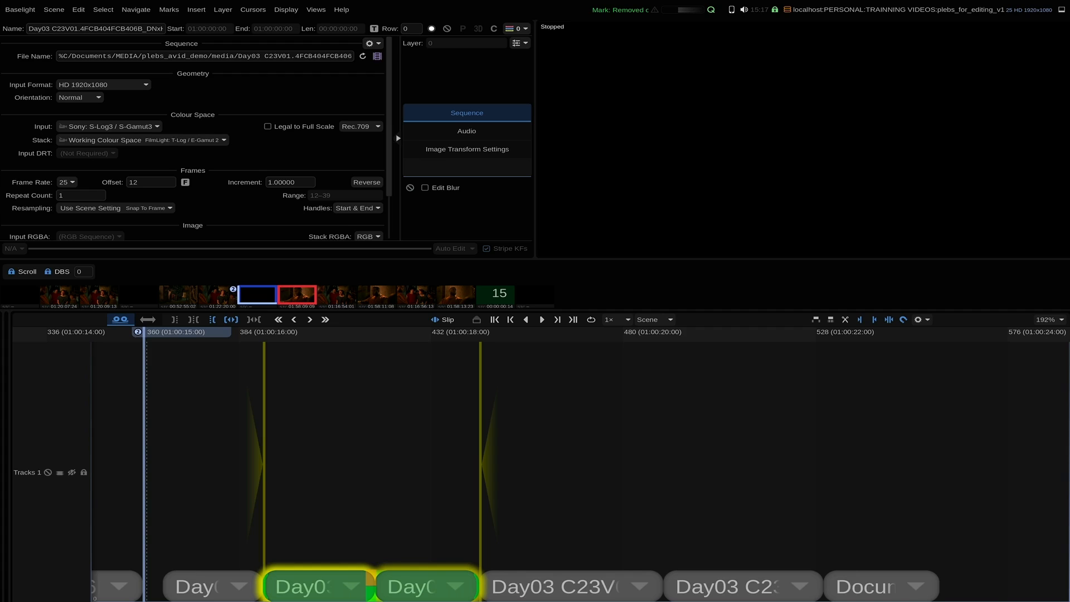
pyautogui.click(289, 597)
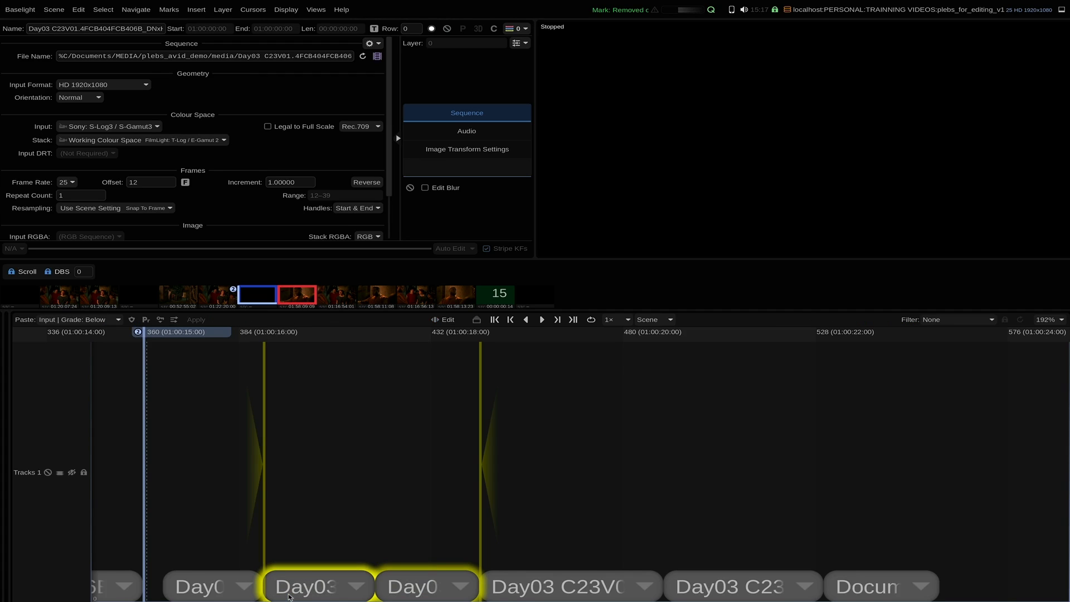
pyautogui.click(289, 597)
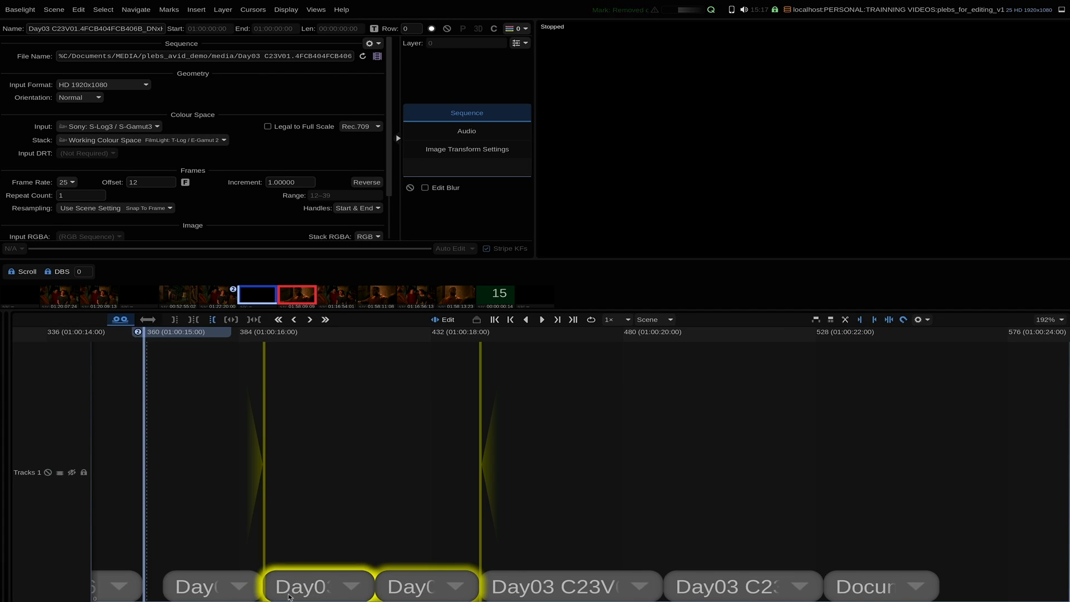
# - Move the cursor to 01:00:16:20, and undo a PanAndScan layer added to the two selected strips
pyautogui.press('e')
pyautogui.press('e')
pyautogui.press('e')
pyautogui.moveTo(258, 338); pyautogui.dragTo(322, 338)
pyautogui.hotkey('shift', 'p')
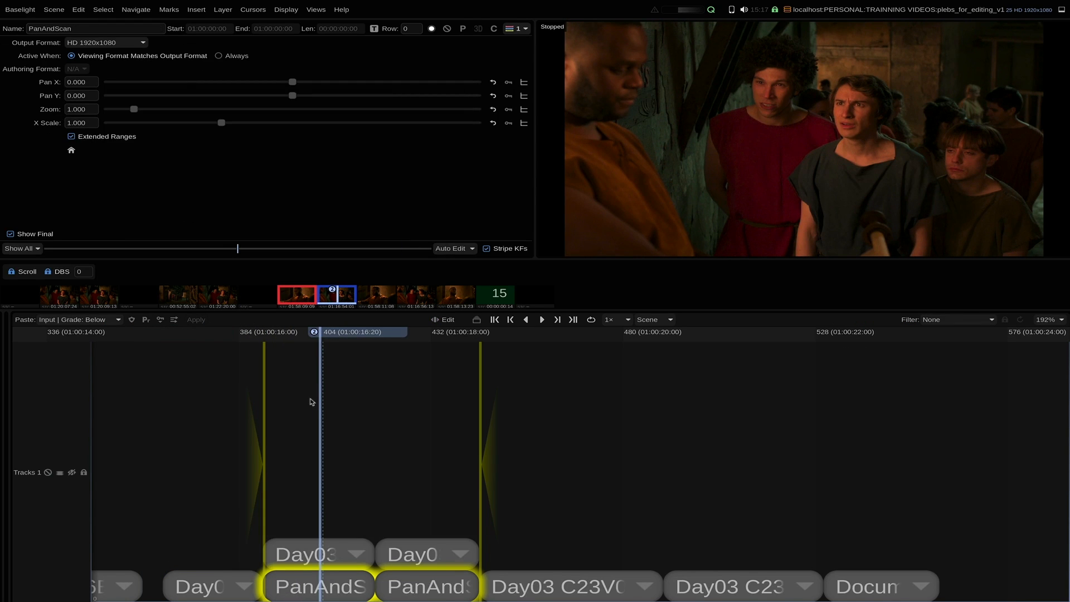
pyautogui.hotkey('ctrl', 'z')
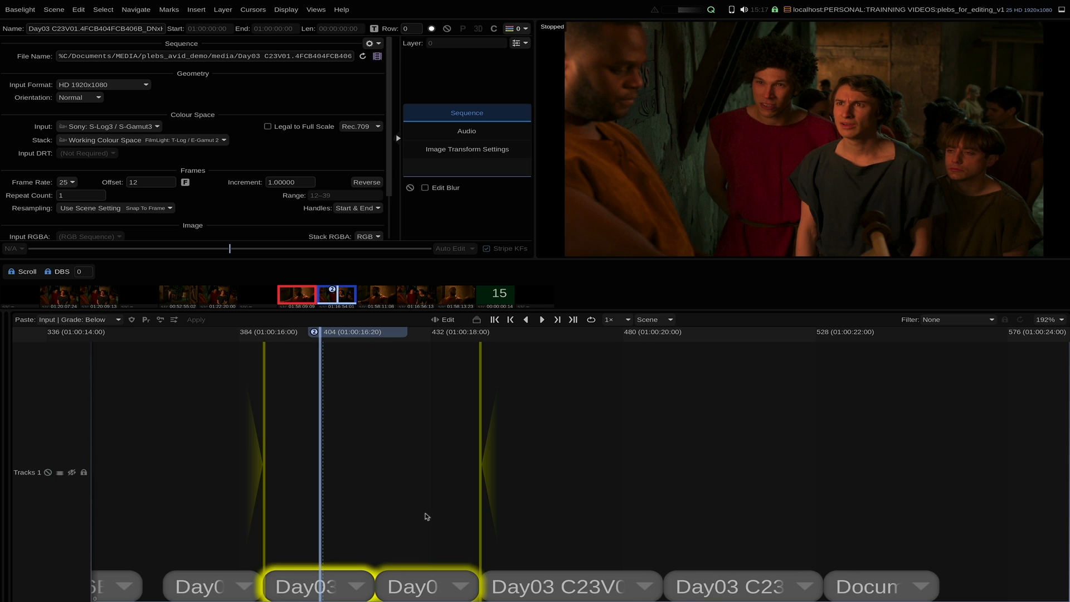
# - Deselect the two strips and cut the strip under the cursor at 01:00:16:20
pyautogui.click(427, 517)
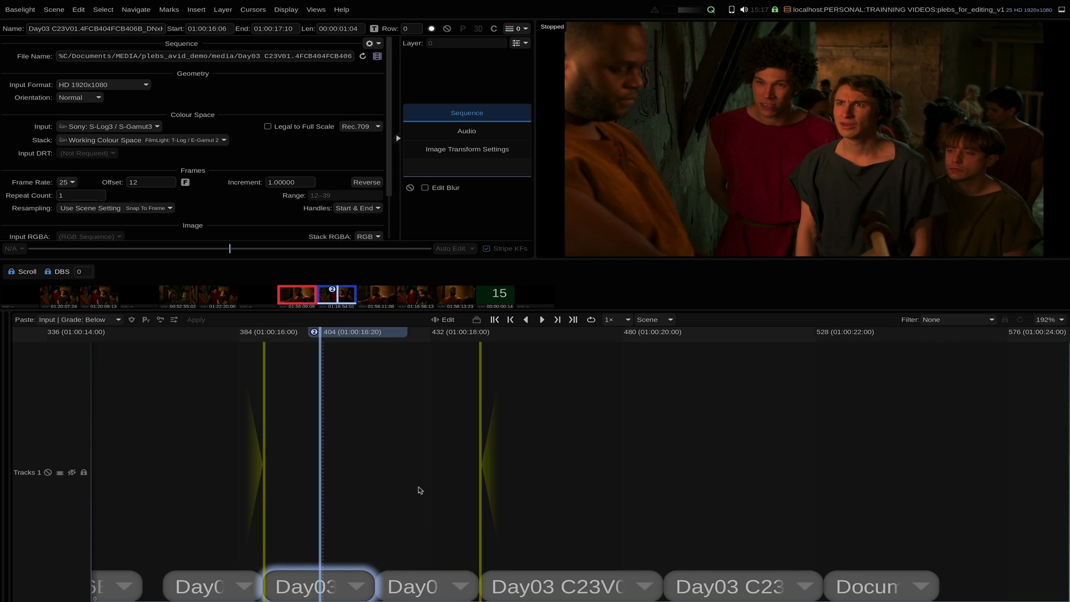
pyautogui.press('e')
pyautogui.press('v')
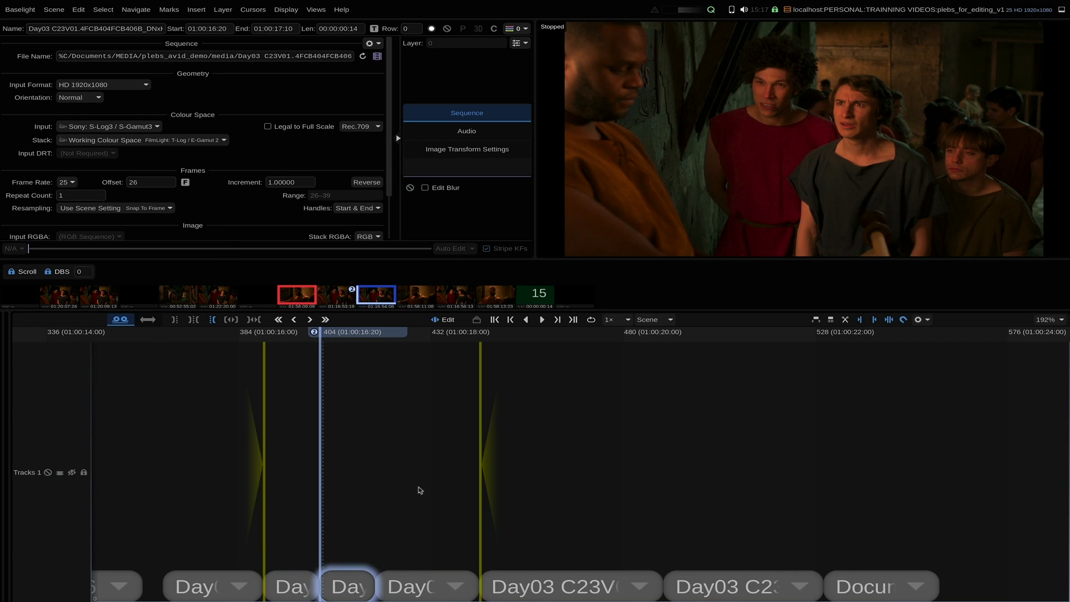
# - Mark in and out points around the second piece of the cut strip, from 01:00:16:20 to 01:00:17:10
pyautogui.moveTo(251, 546); pyautogui.dragTo(653, 503)
pyautogui.press('Up')
pyautogui.press('Up')
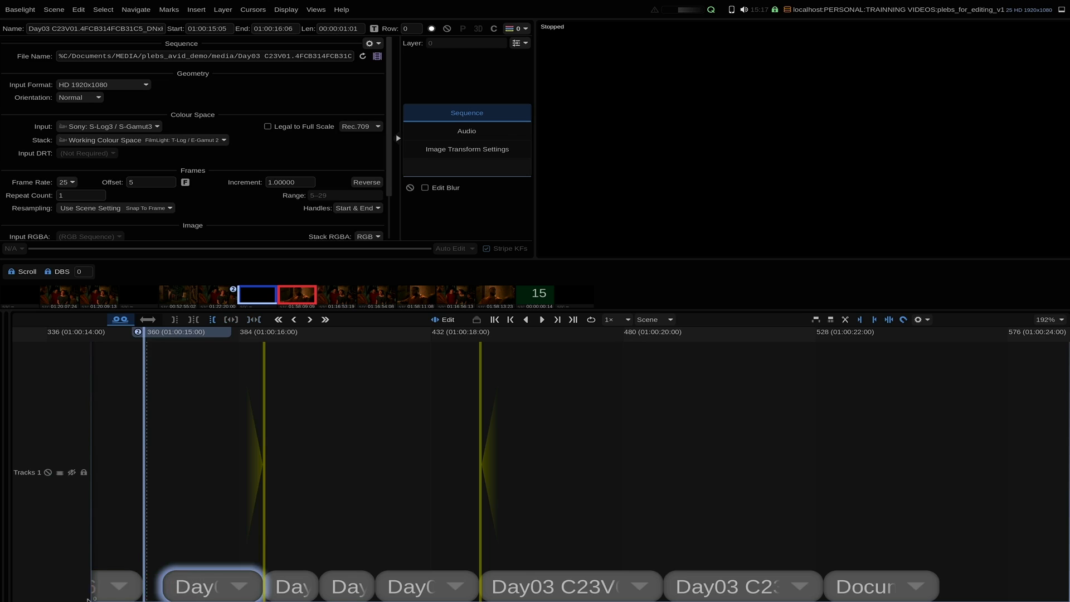
pyautogui.scroll(3, 383, 469)
pyautogui.scroll(2, 449, 461)
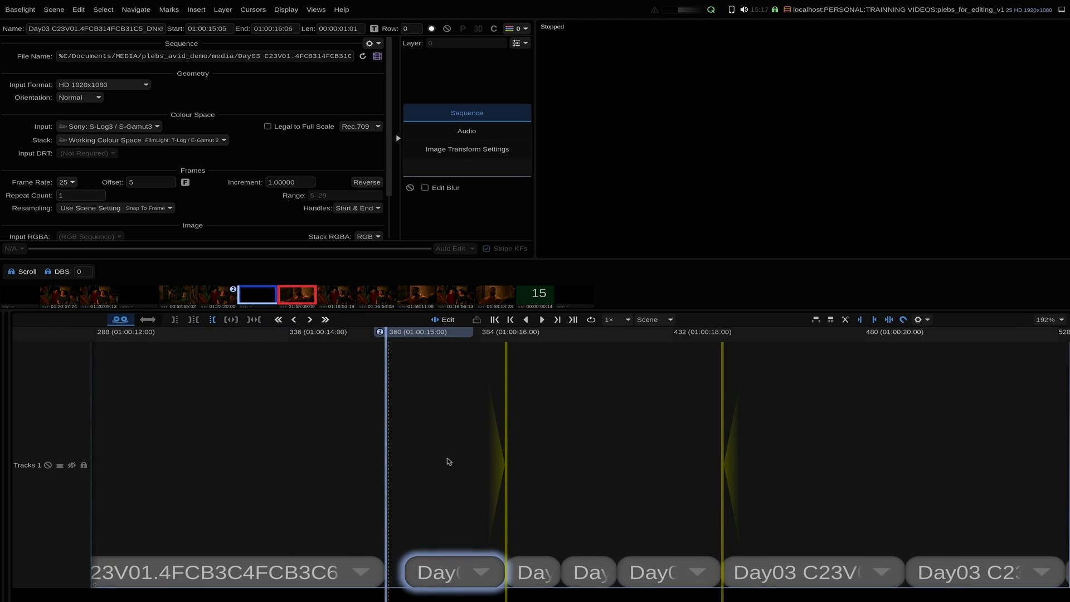
pyautogui.scroll(-1, 457, 454)
pyautogui.click(434, 338)
pyautogui.click(526, 372)
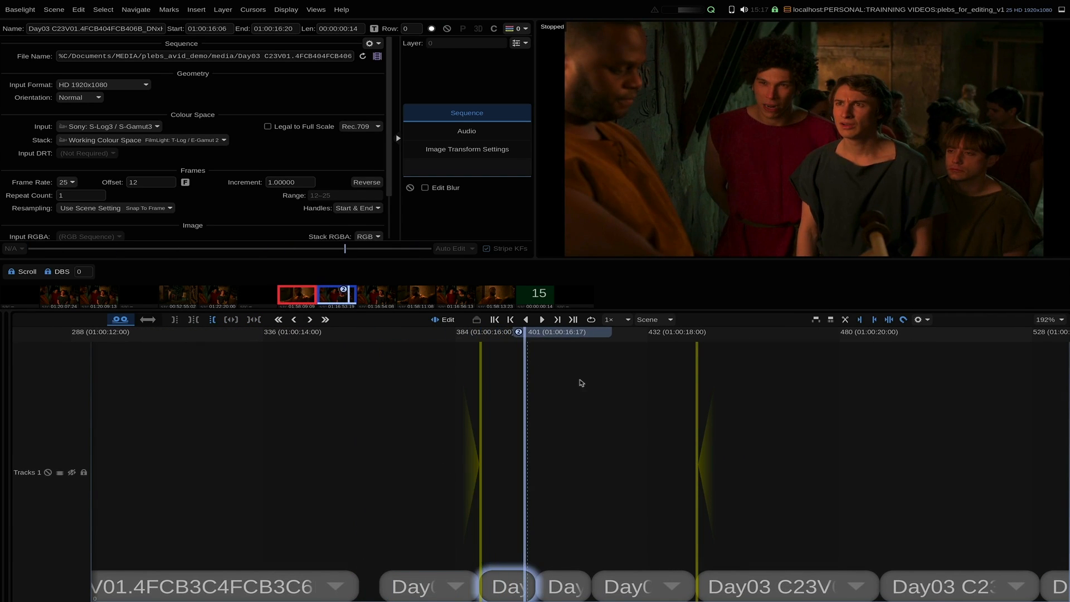
pyautogui.press('super+n')
pyautogui.click(549, 582)
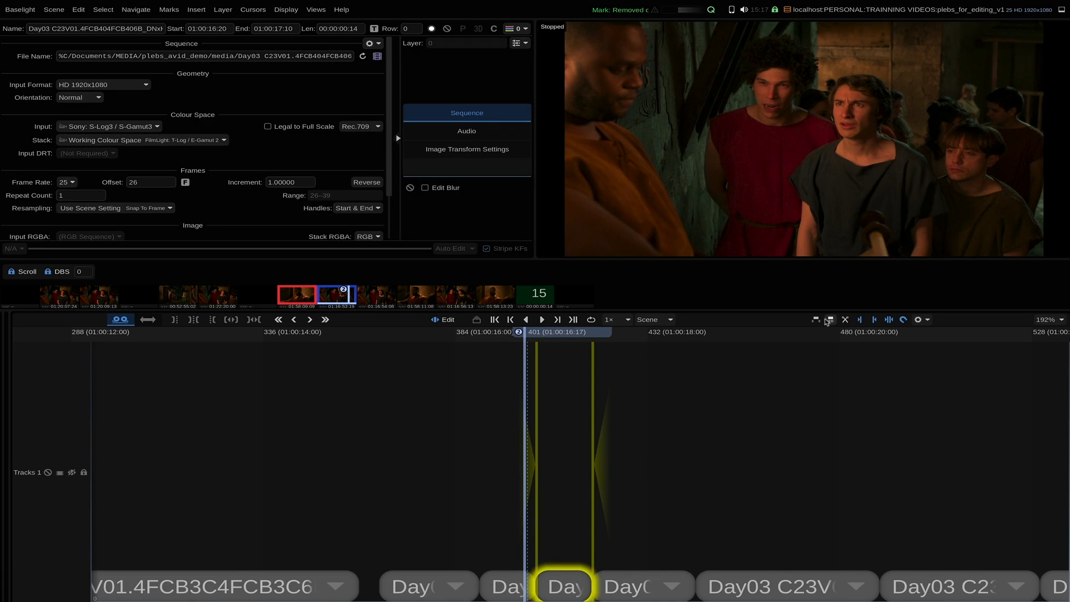
# - Lift the marked piece out of the timeline with its gap kept, undo the removal, and lift the piece again
pyautogui.press('u')
pyautogui.click(815, 321)
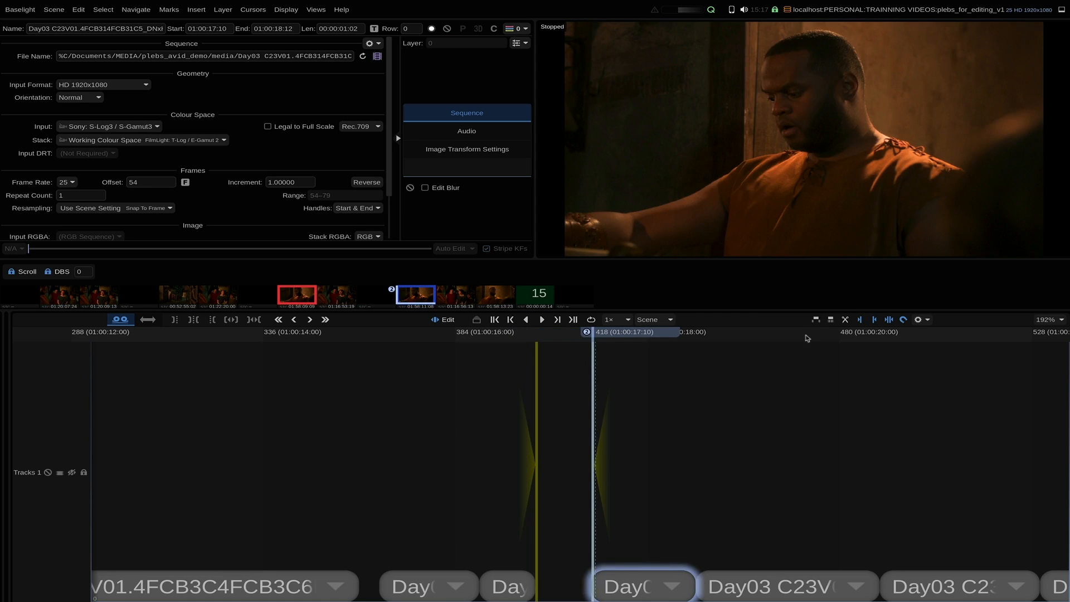
pyautogui.scroll(4, 626, 495)
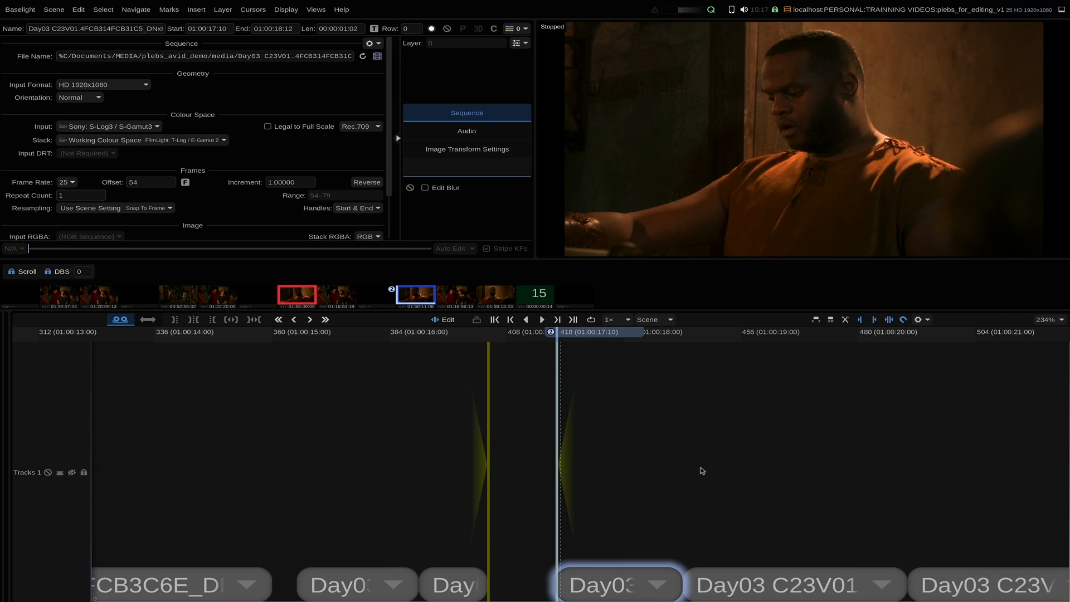
pyautogui.hotkey('ctrl', 'z')
pyautogui.click(815, 321)
# - Mark the two strips starting at 01:00:17:10, lift them out with the gap kept, and undo the removal
pyautogui.scroll(-10, 655, 506)
pyautogui.click(682, 598)
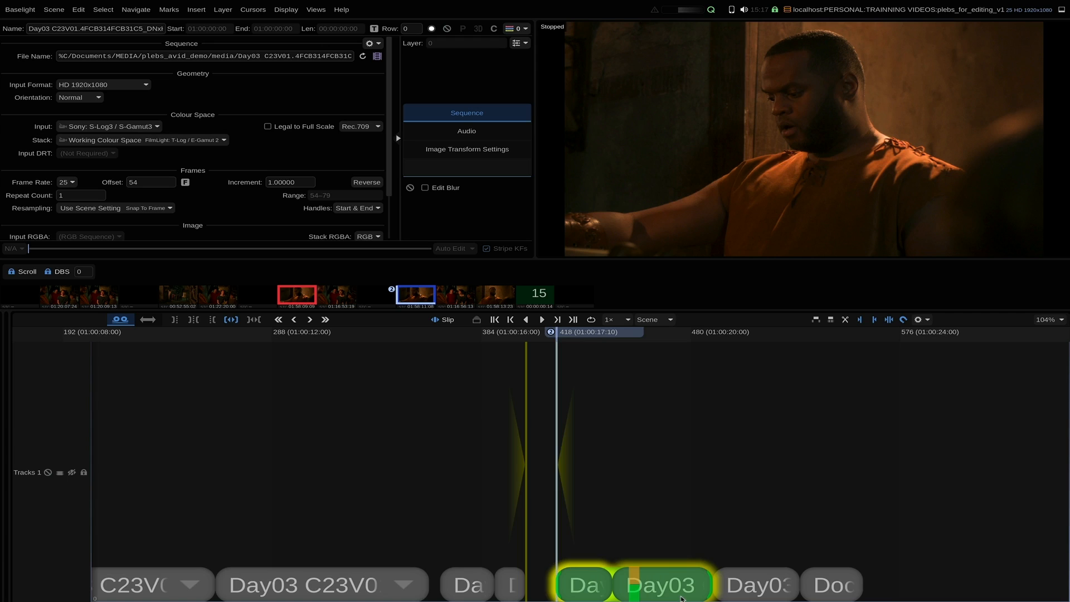
pyautogui.press('x')
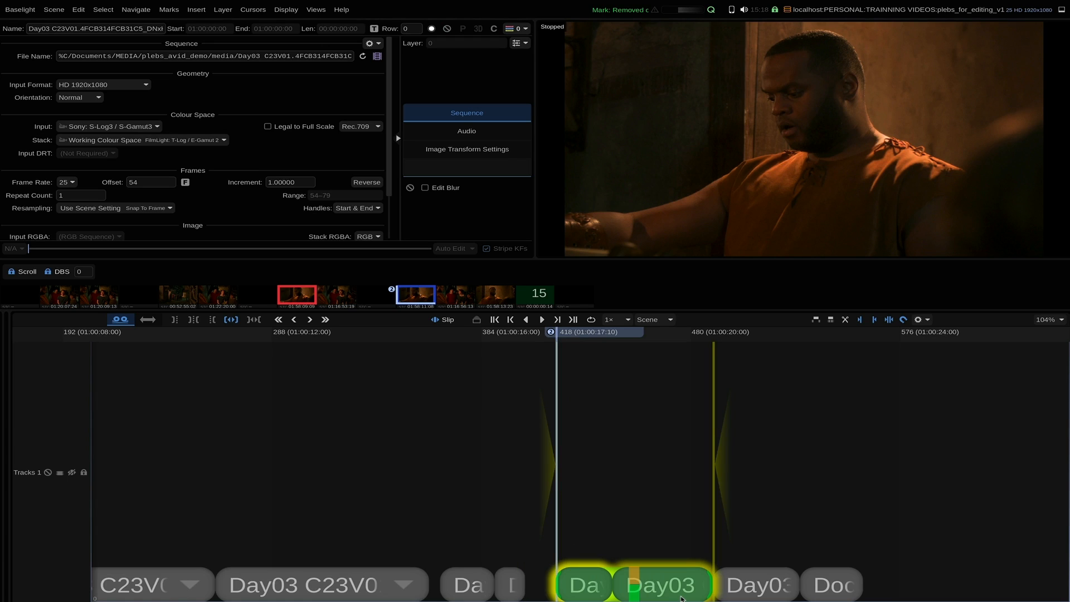
pyautogui.press('Delete')
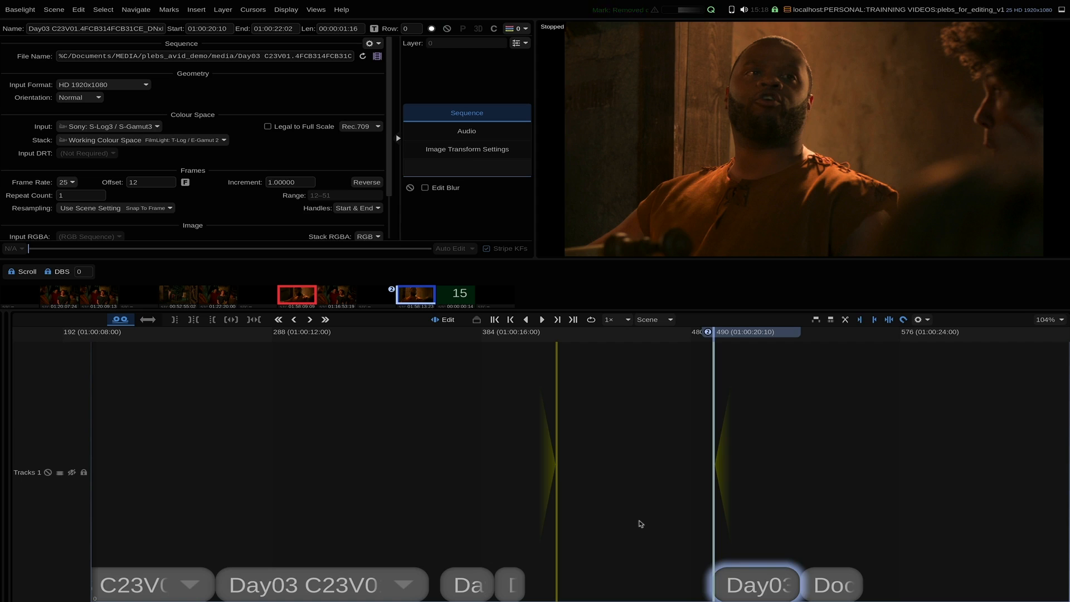
pyautogui.hotkey('ctrl', 'z')
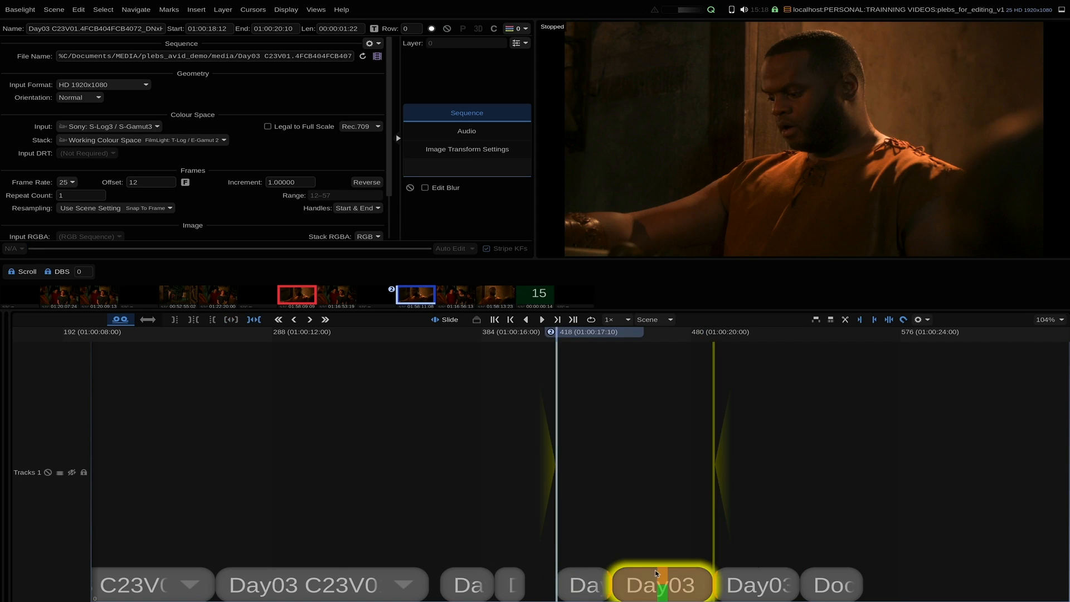
# - With only the 4FCB404FCB4072 strip selected, extract the whole marked range so the following strips close the gap, and undo the extraction
pyautogui.press('Delete')
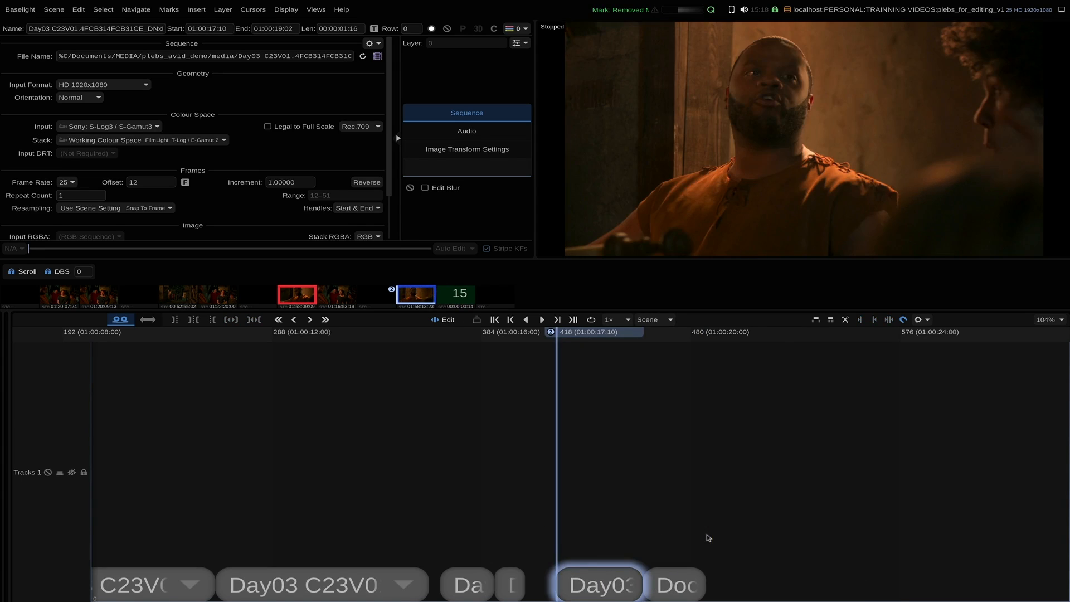
pyautogui.hotkey('ctrl', 'z')
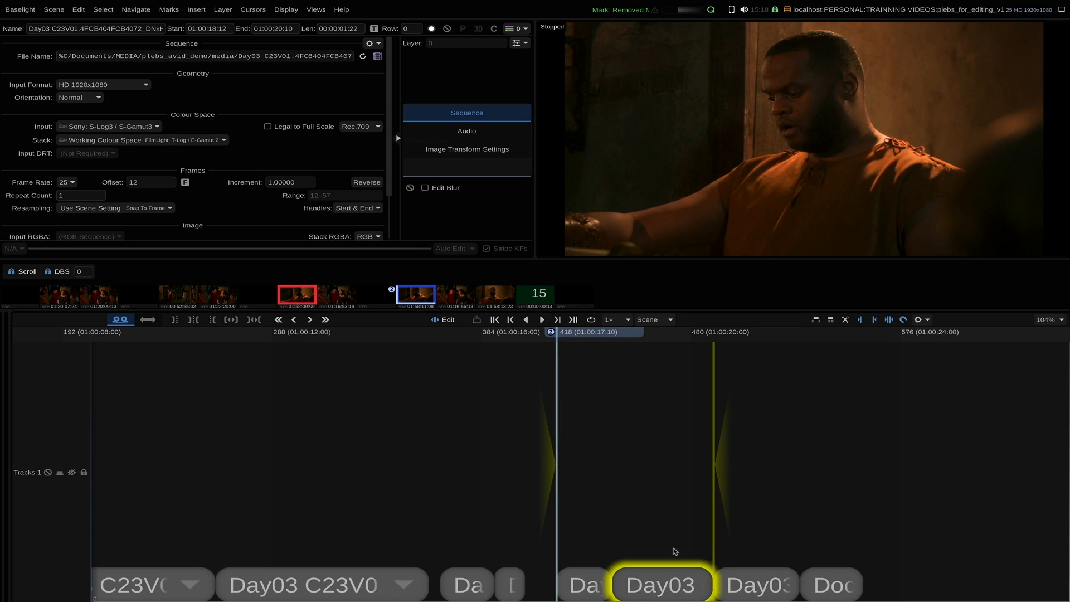
pyautogui.press('Delete')
pyautogui.hotkey('ctrl', 'z')
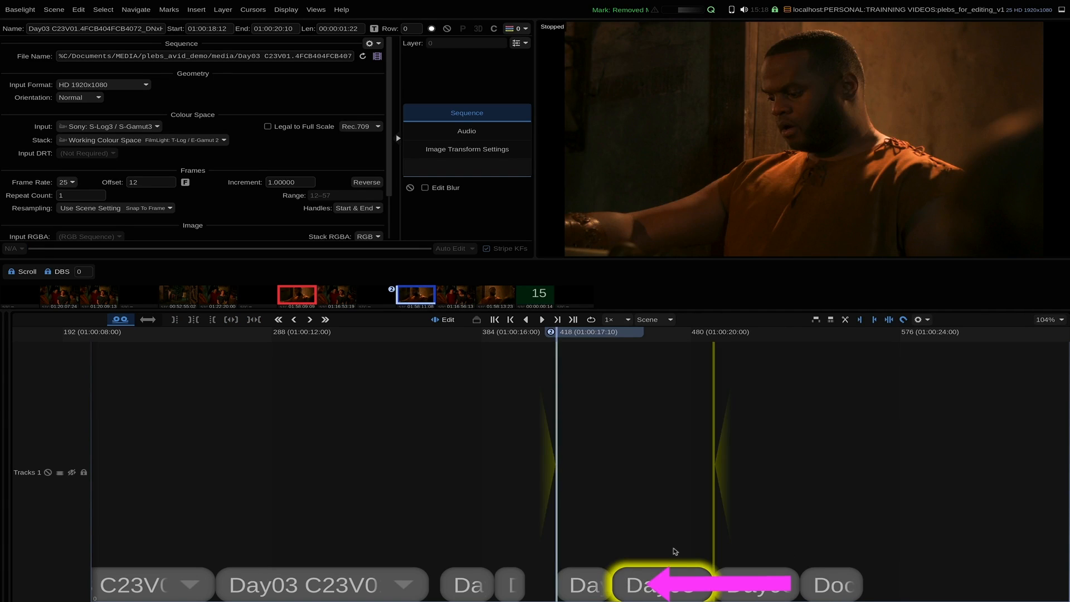
# - Mark only the 4FCB404FCB4072 strip, extract it so the following strips close the gap, and undo the extraction
pyautogui.hotkey('ctrl', 'z')
pyautogui.press('Delete')
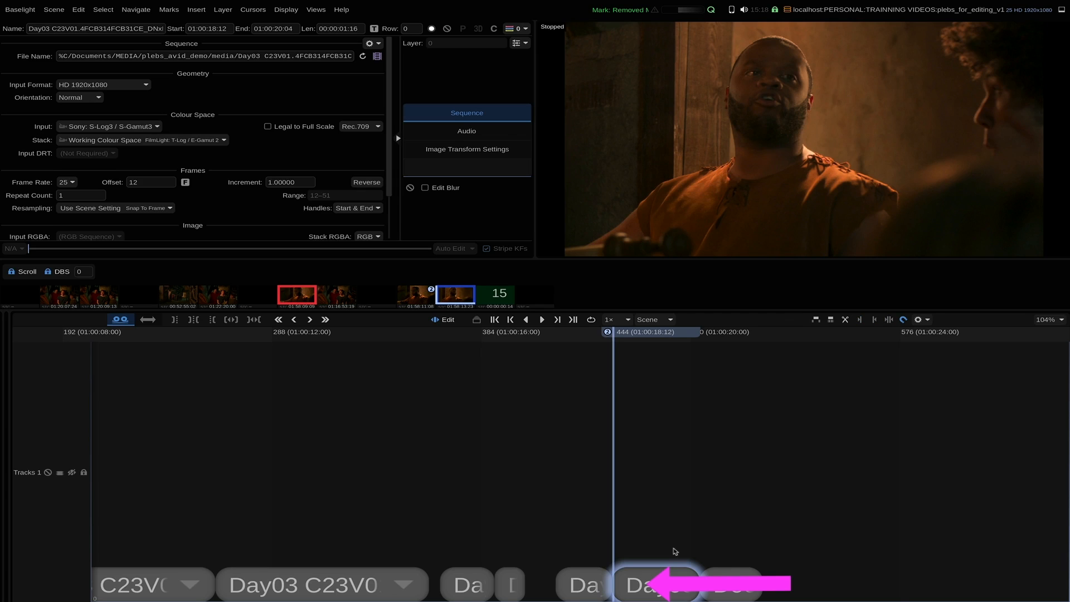
pyautogui.hotkey('ctrl', 'z')
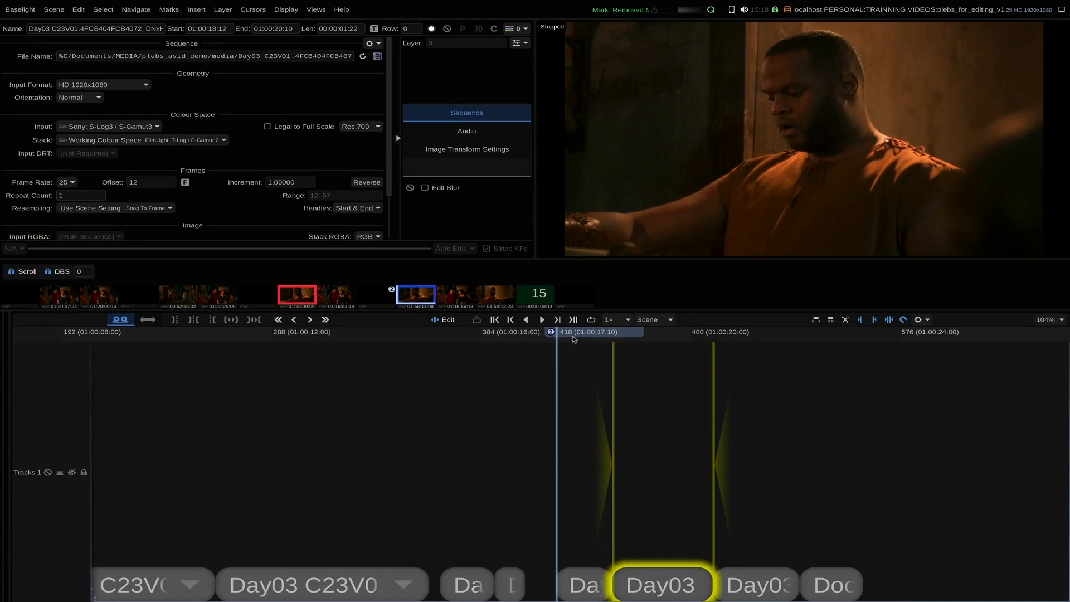
# - Clear the current marks, mark the gap from 01:00:16:20 to 01:00:17:10, and extract it so the following strips close up
pyautogui.moveTo(615, 9); pyautogui.dragTo(560, 20)
pyautogui.press('super+n')
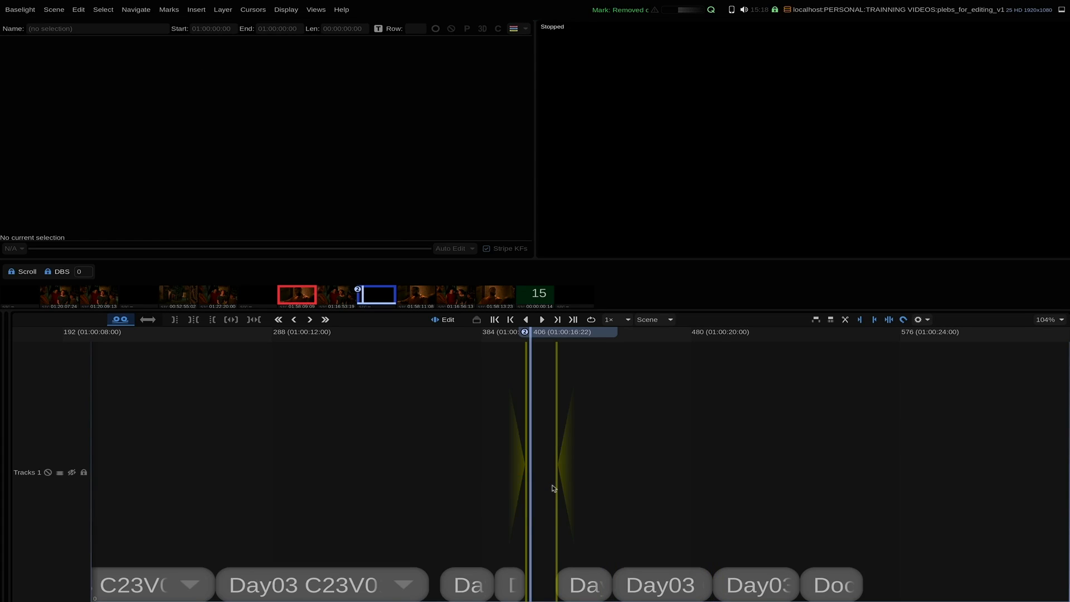
pyautogui.press('|')
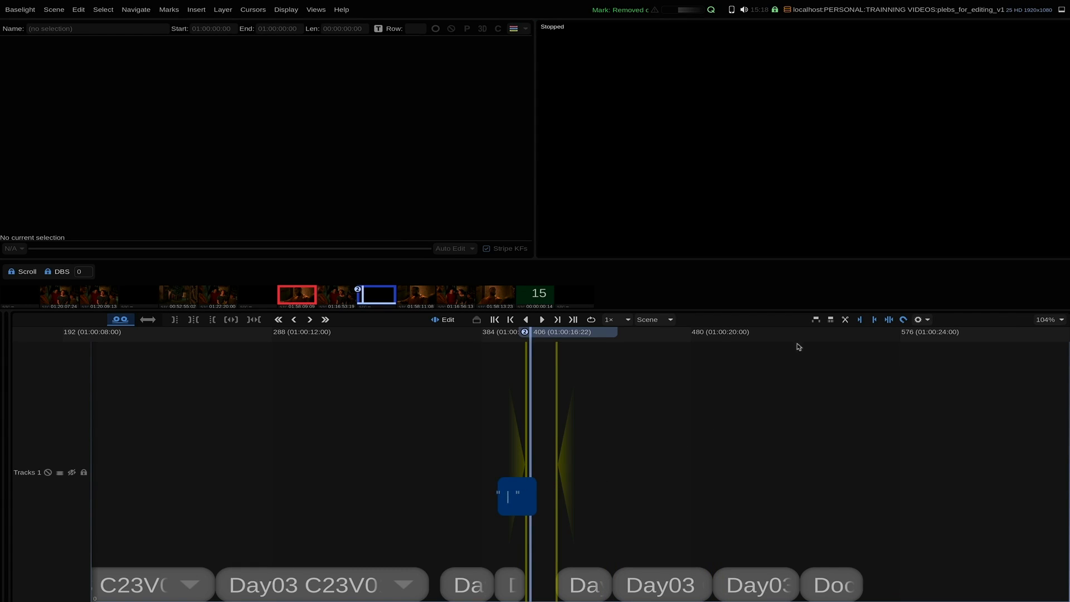
pyautogui.click(829, 320)
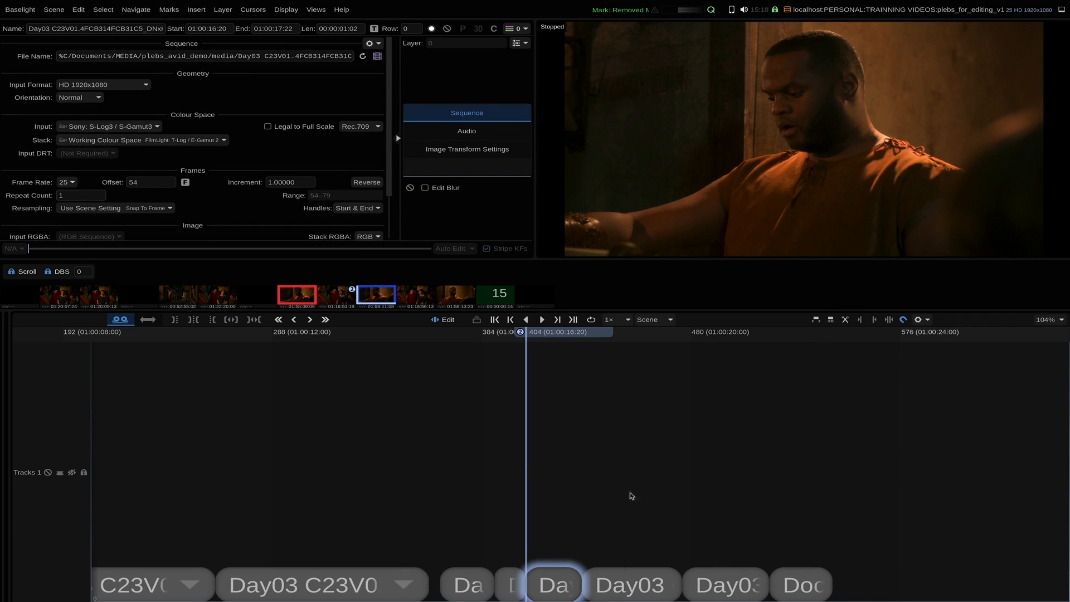
# - Mark the small gap starting at 01:00:15:00 and extract it so the following strips move up
pyautogui.click(461, 518)
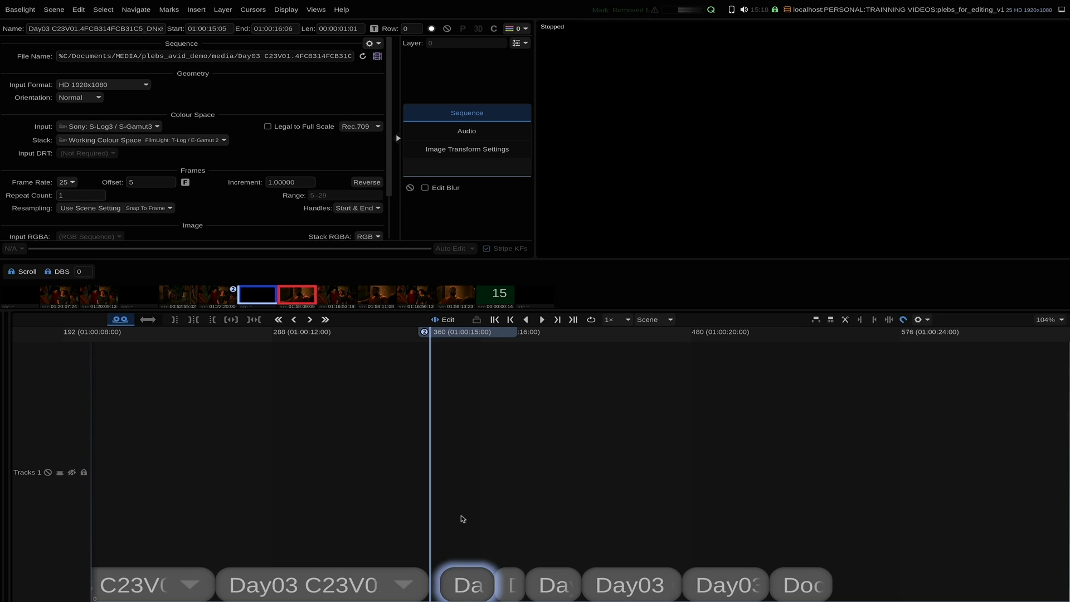
pyautogui.press('m')
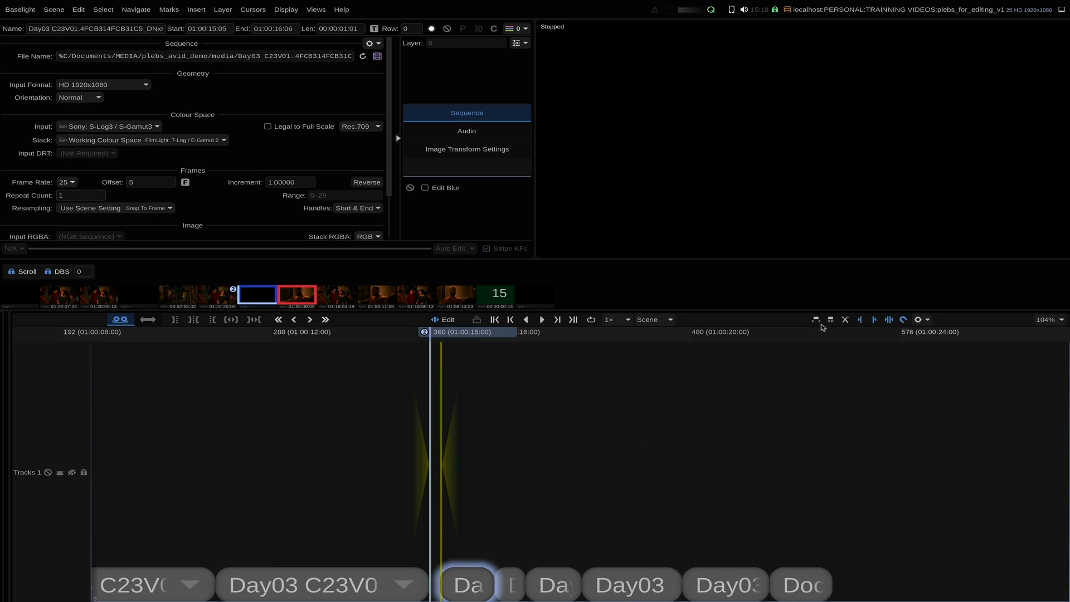
pyautogui.click(830, 320)
# - Select and mark the three strips starting at 01:00:16:01, extract them so the gap closes, and undo the extraction
pyautogui.moveTo(461, 579); pyautogui.dragTo(593, 579)
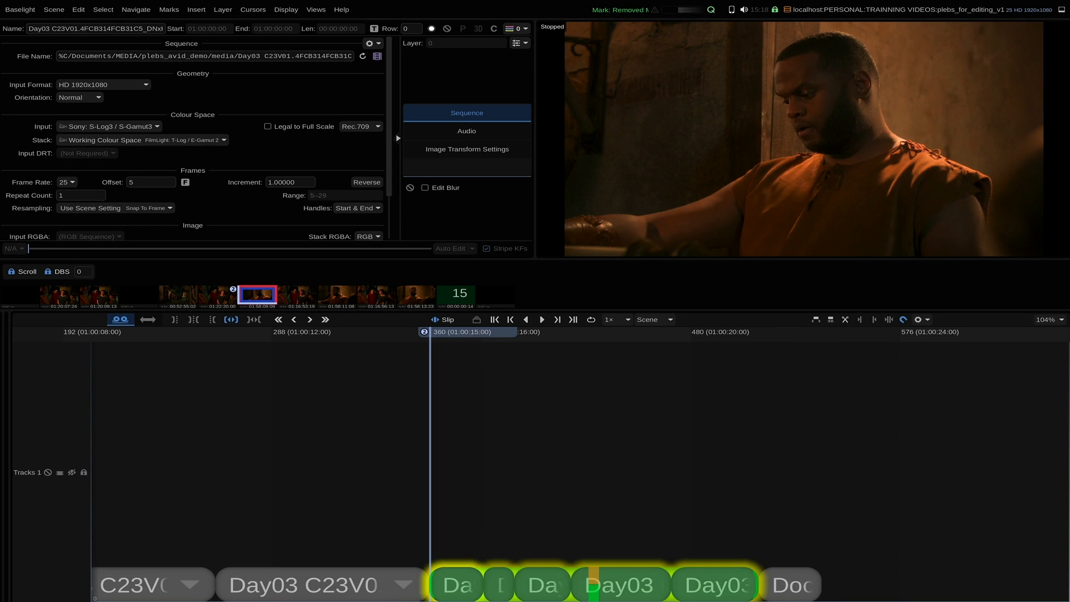
pyautogui.click(689, 533)
pyautogui.moveTo(500, 558)
pyautogui.mouseDown()
pyautogui.moveTo(516, 580)
pyautogui.moveTo(612, 593)
pyautogui.mouseUp()
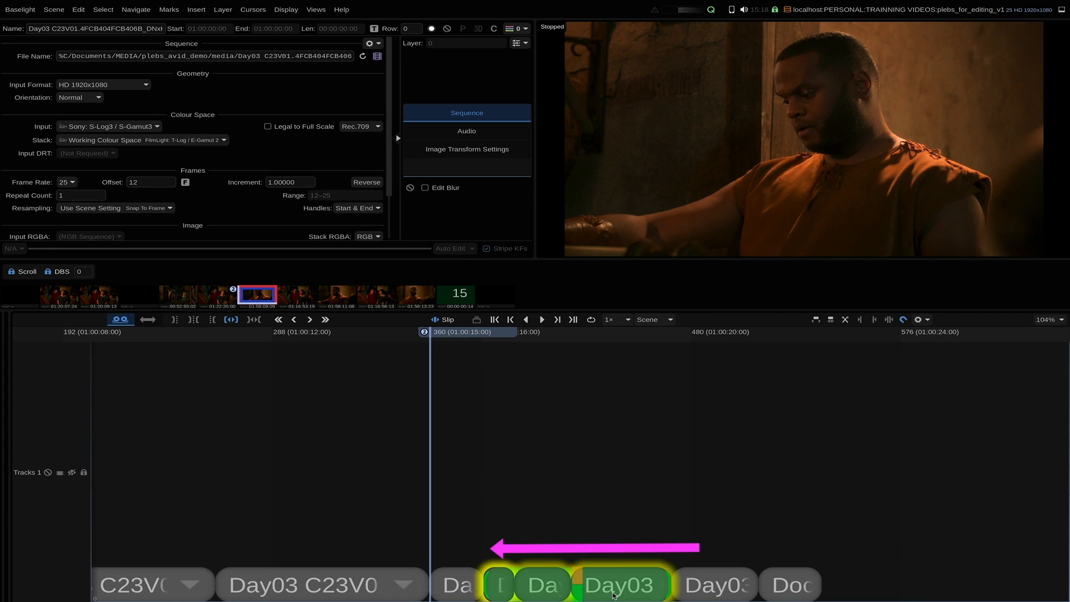
pyautogui.click(613, 595)
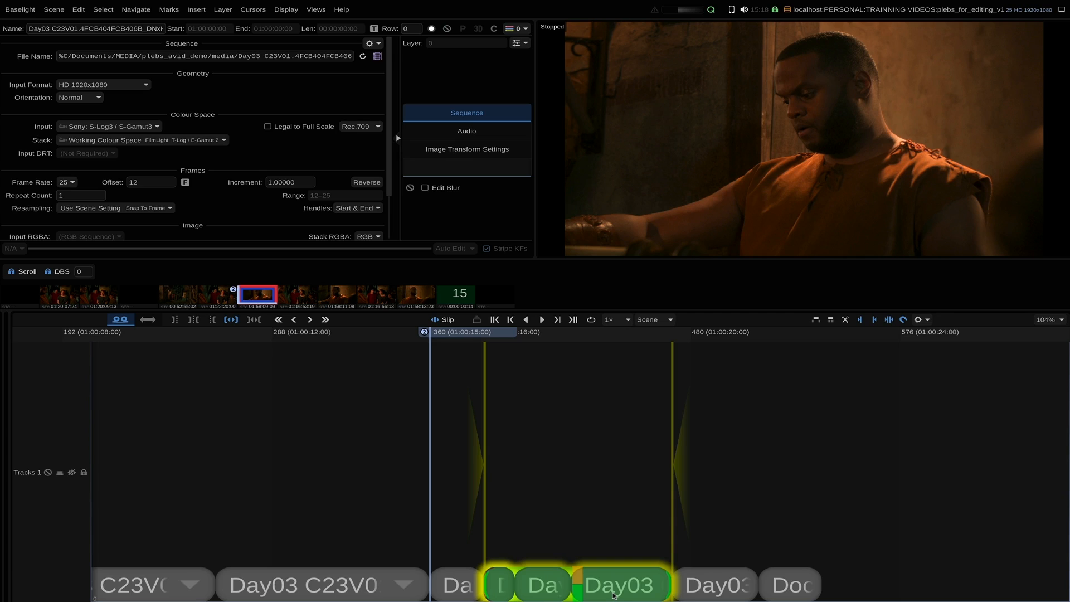
pyautogui.press('Delete')
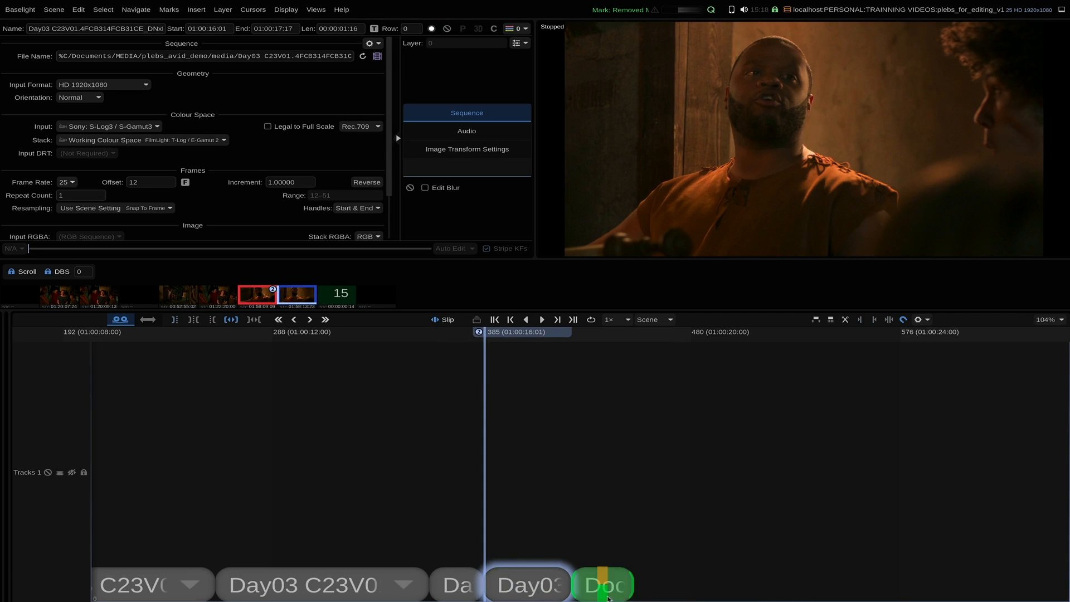
pyautogui.hotkey('ctrl', 'z')
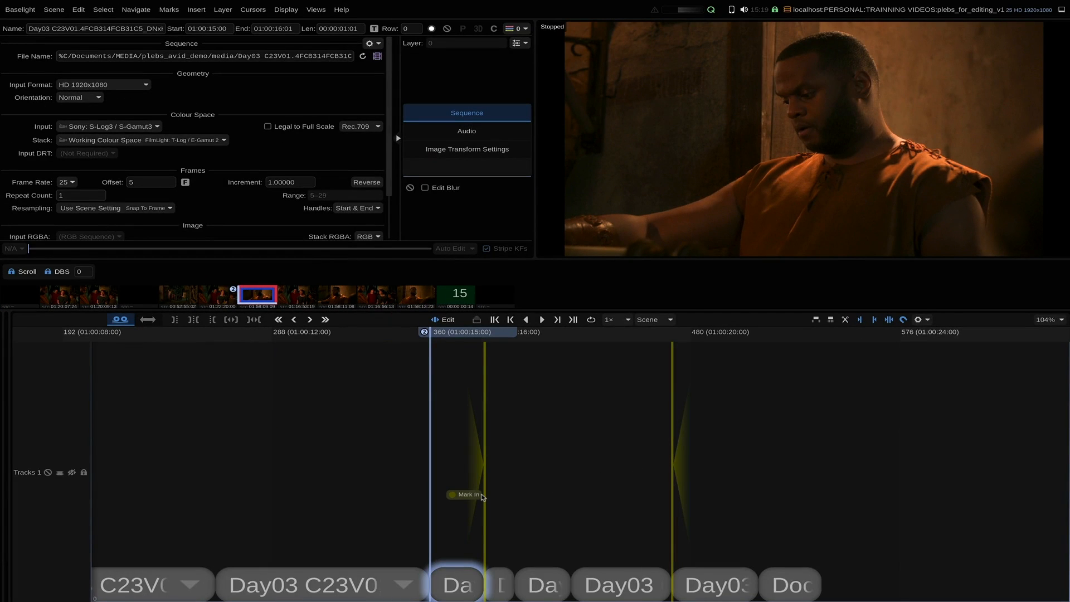
# - Set the mark in at 01:00:12:04 and the mark out at 01:00:15:12, inside the two neighbouring strips
pyautogui.moveTo(478, 341); pyautogui.dragTo(328, 358)
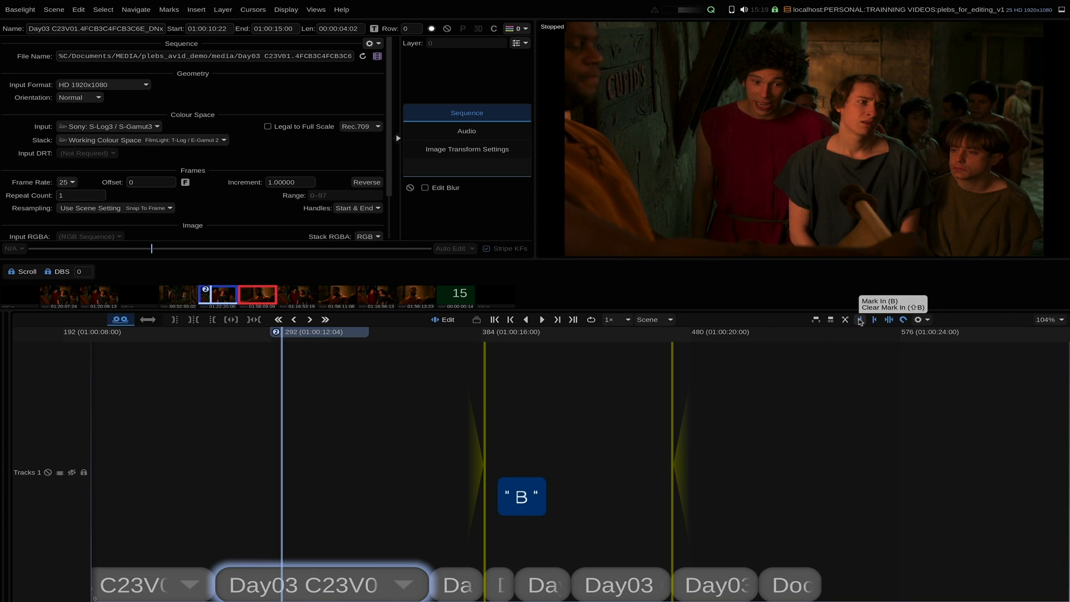
pyautogui.press('b')
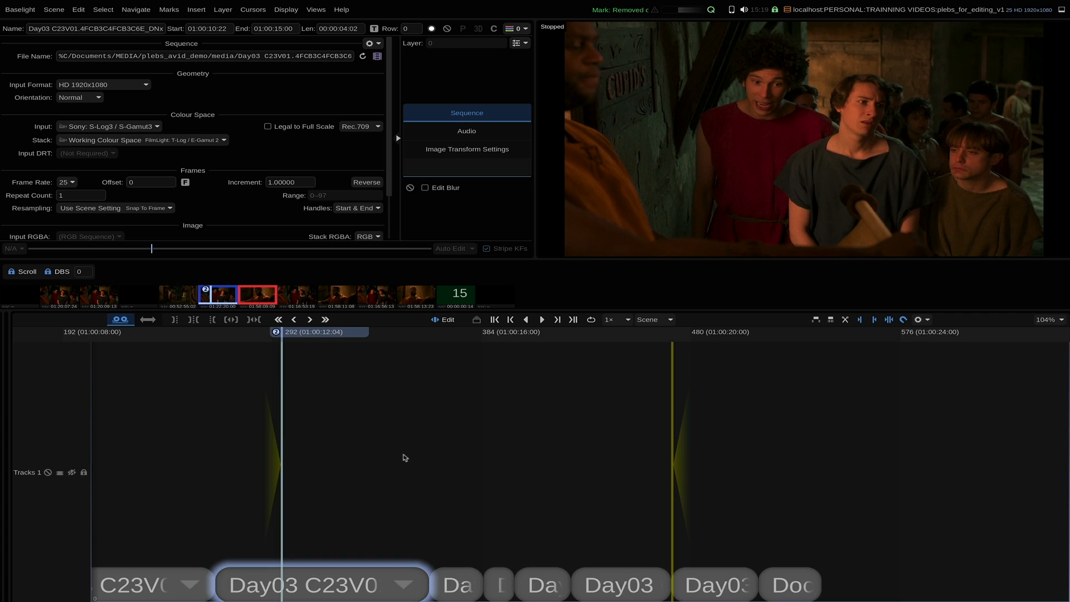
pyautogui.click(428, 403)
pyautogui.hotkey('alt', 'x')
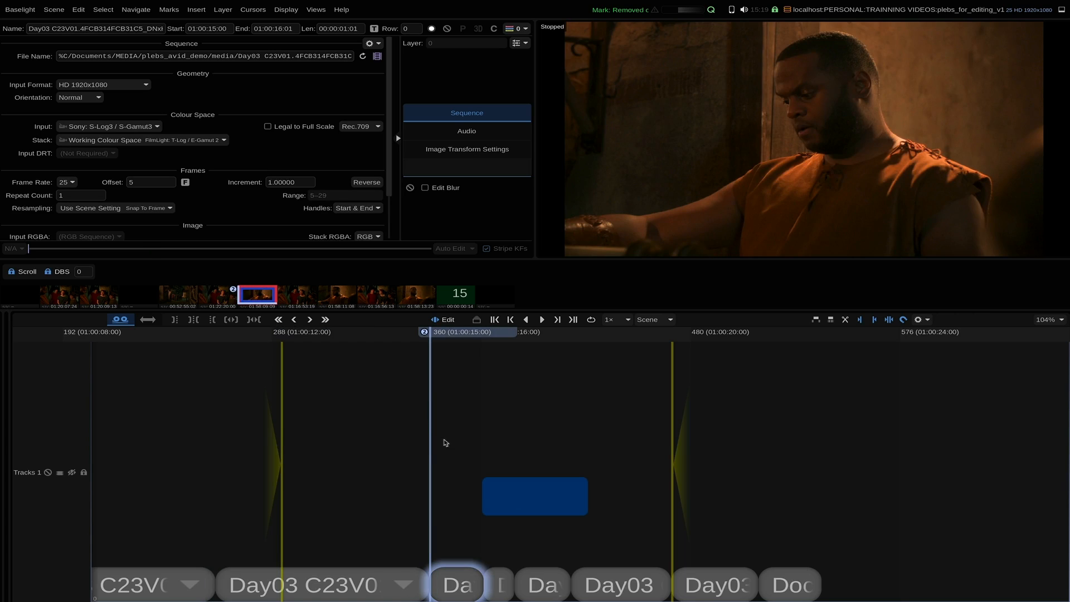
pyautogui.click(454, 410)
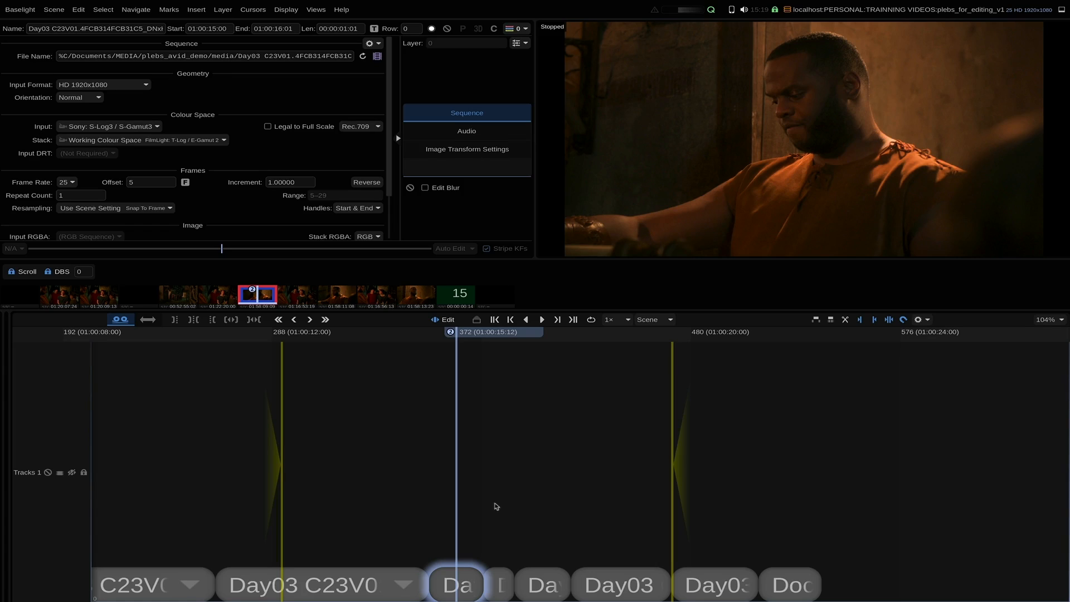
pyautogui.press('n')
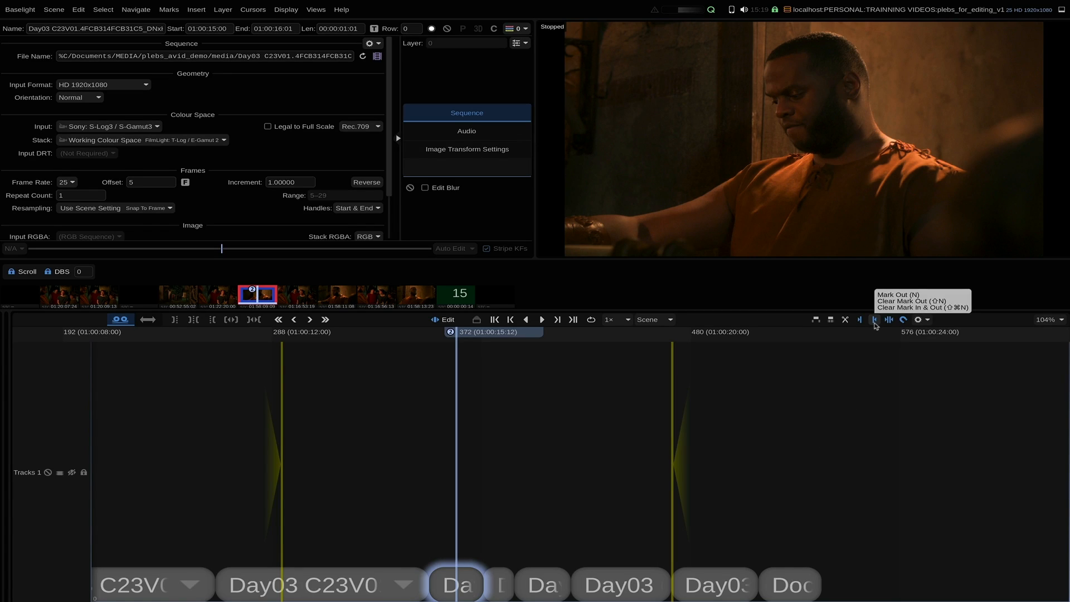
pyautogui.click(874, 322)
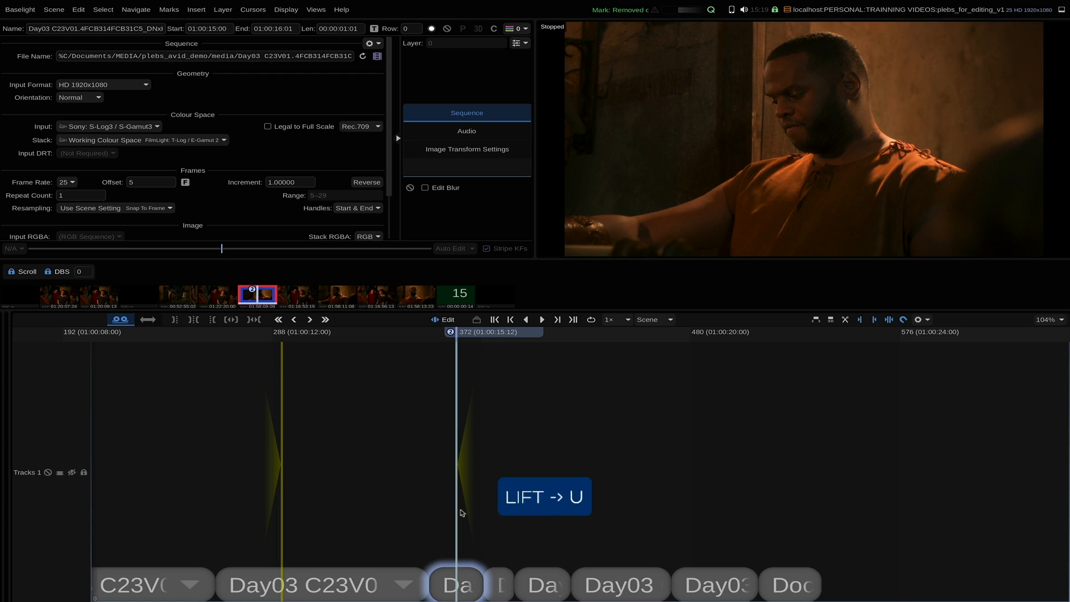
# - Try both removals on the marked range, lifting it with the gap kept and extracting it with the gap closed, undoing each one
pyautogui.click(814, 321)
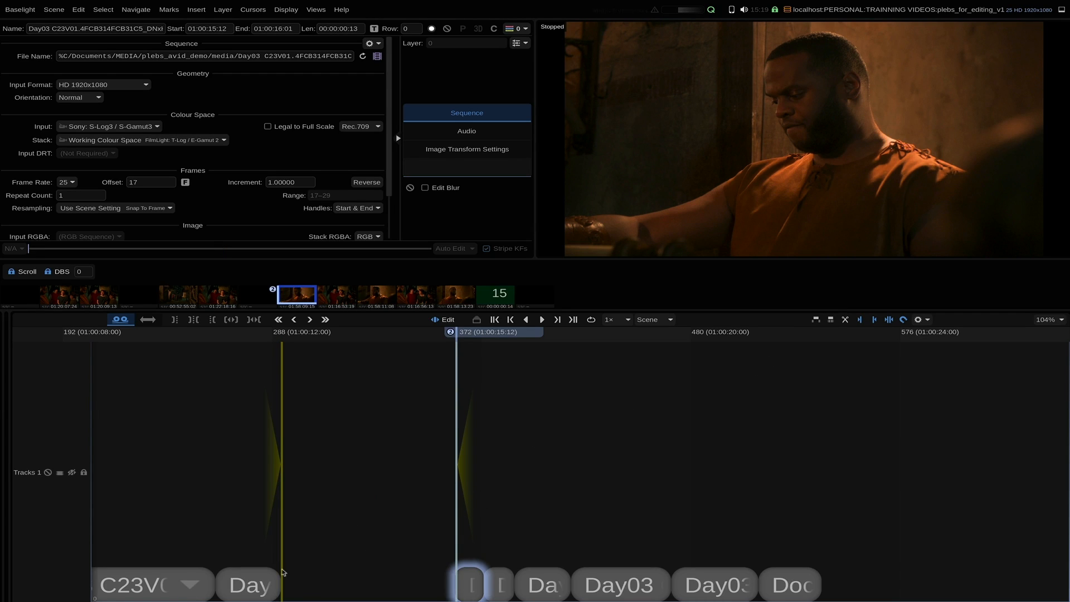
pyautogui.hotkey('ctrl', 'z')
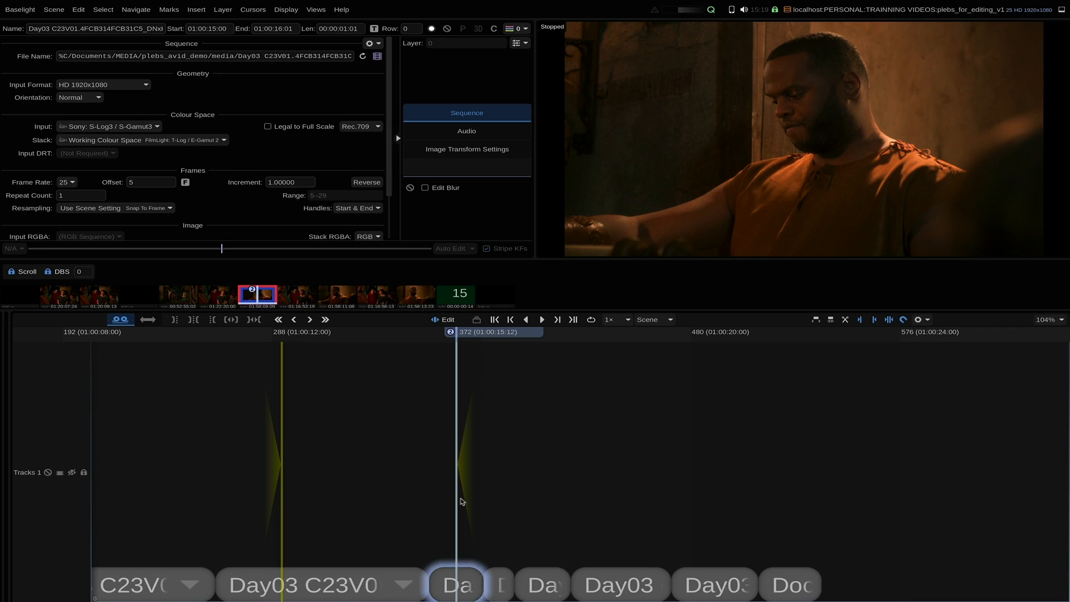
pyautogui.click(830, 320)
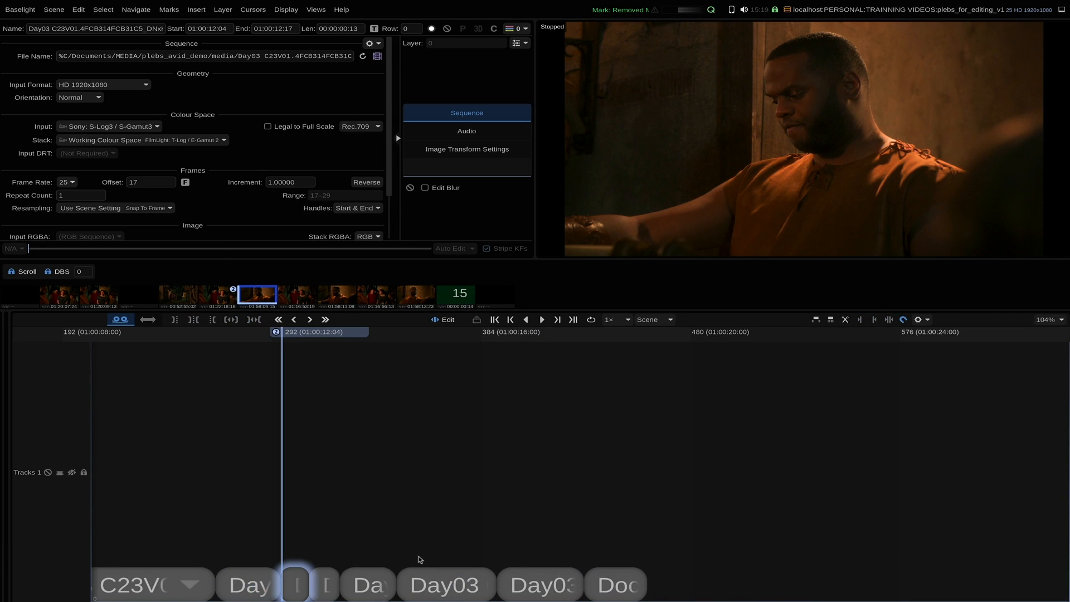
pyautogui.hotkey('ctrl', 'z')
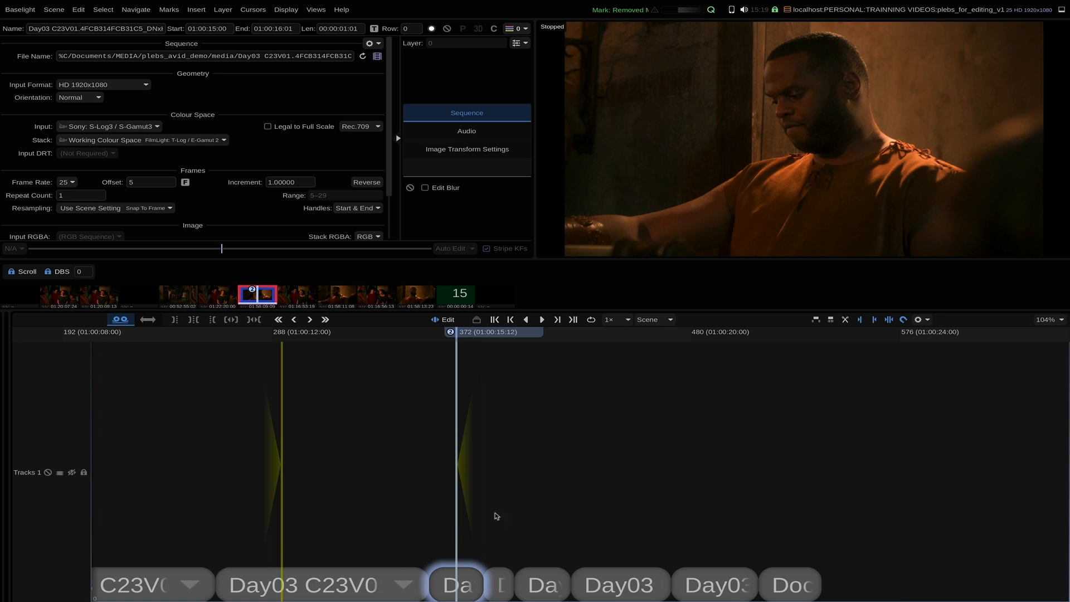
# - Extract the marked range once more, undo the extraction, and clear the mark in and mark out together
pyautogui.click(830, 320)
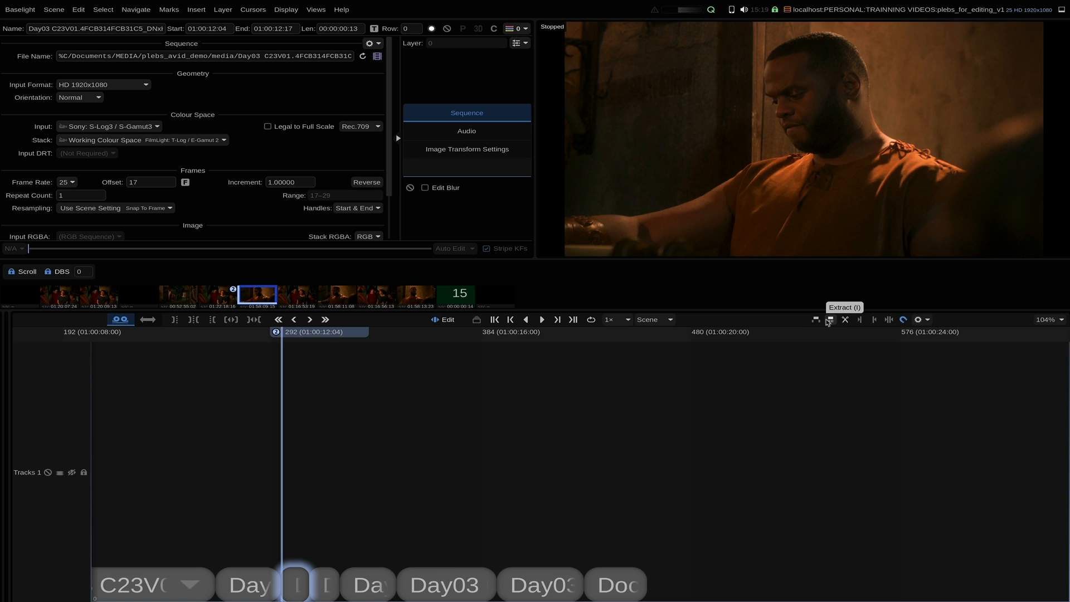
pyautogui.press('shift+super+n')
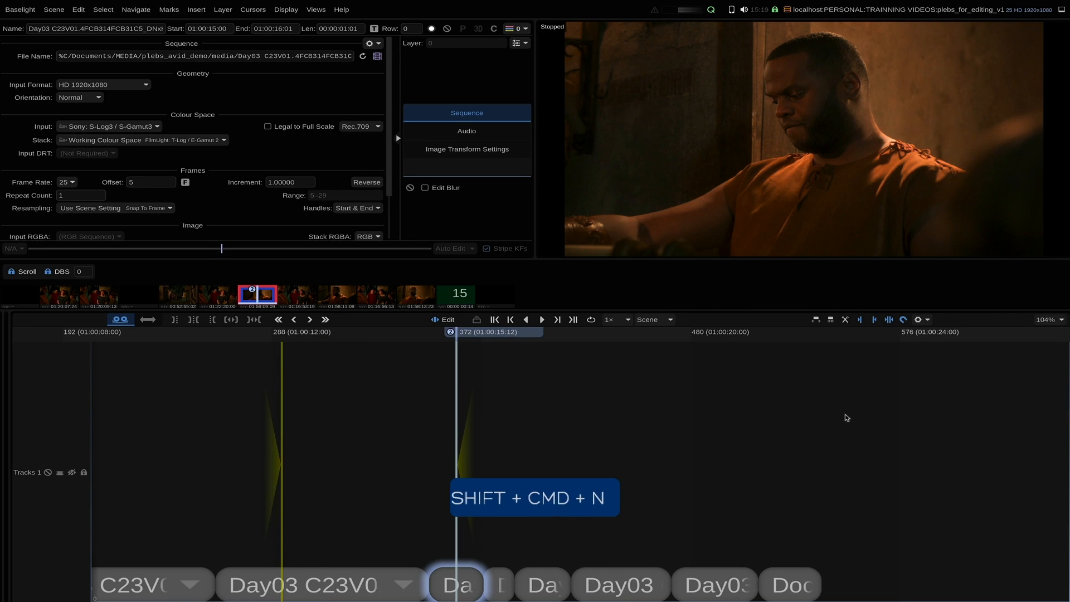
pyautogui.hotkey('alt', 'x')
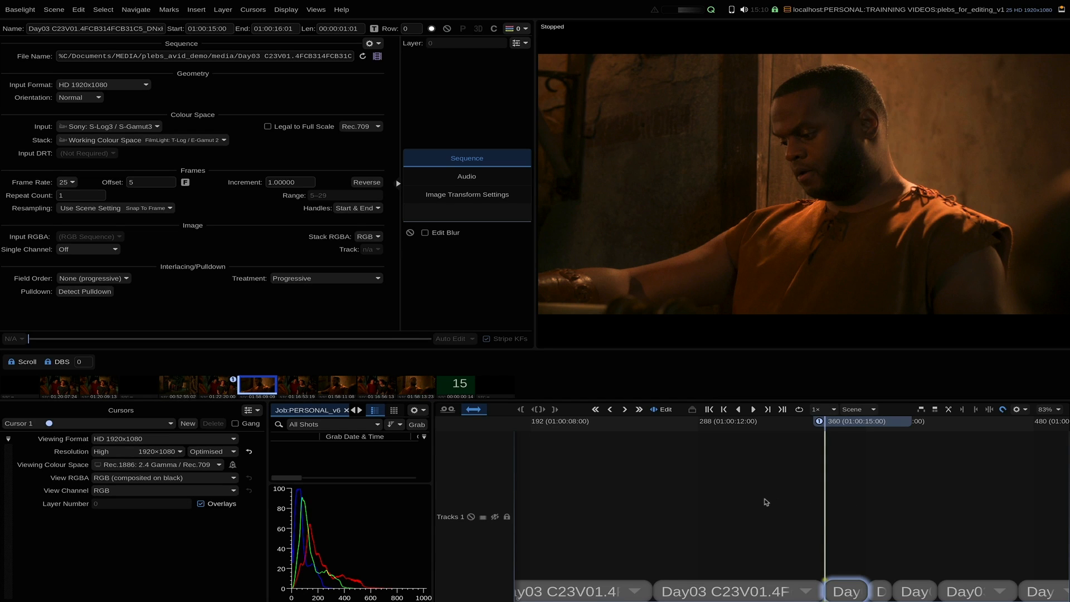
# - Within the strip starting at 01:00:10:22, set the mark in at 01:00:11:19 and the mark out at 01:00:13:18
pyautogui.press('e')
pyautogui.press('e')
pyautogui.moveTo(783, 432); pyautogui.dragTo(690, 445)
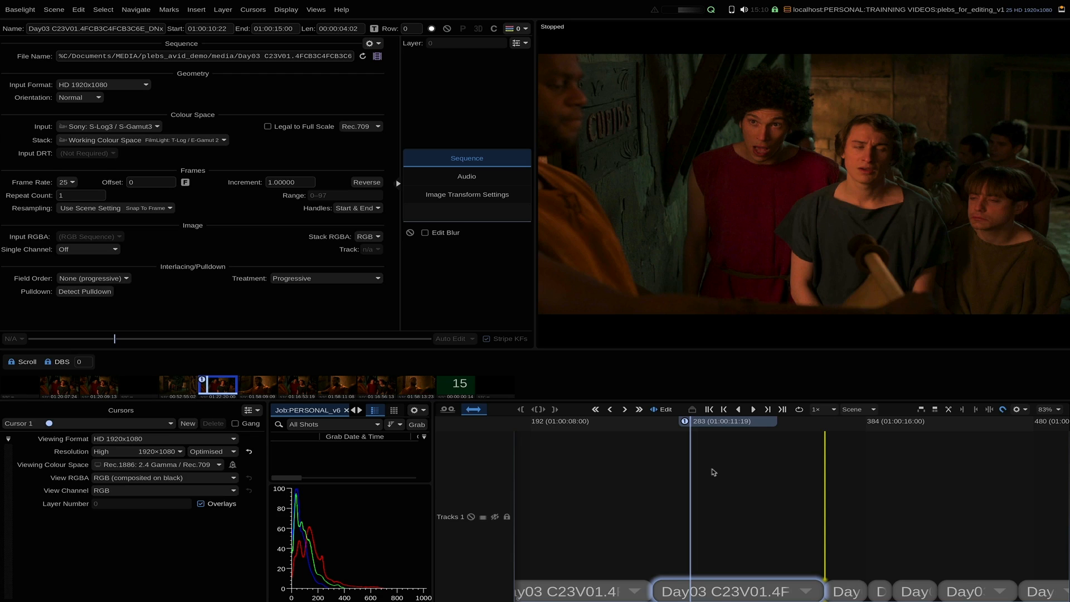
pyautogui.hotkey('shift', '[')
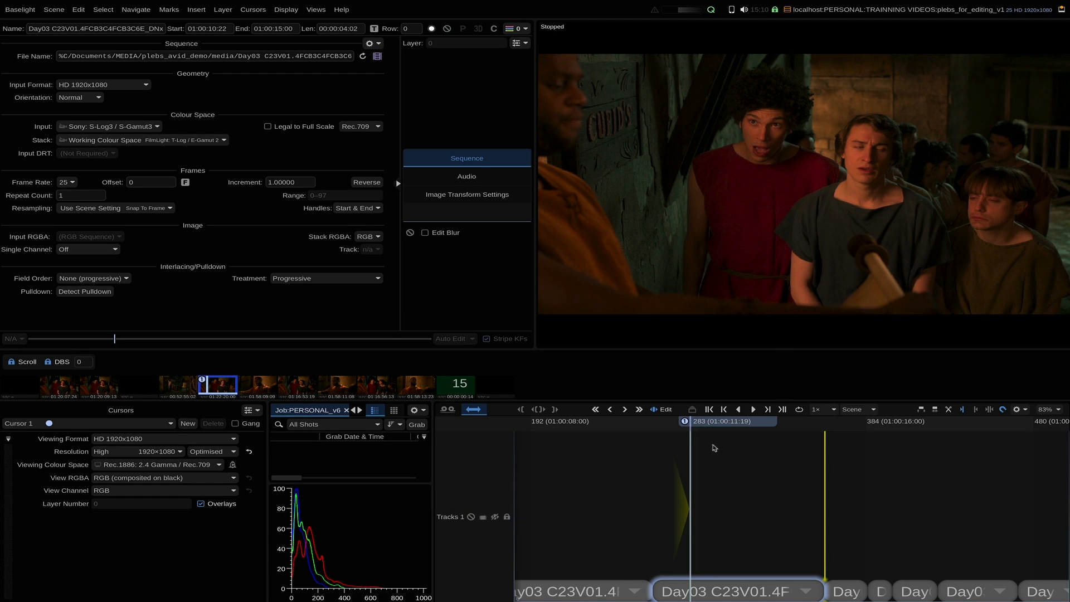
pyautogui.moveTo(708, 425); pyautogui.dragTo(791, 435)
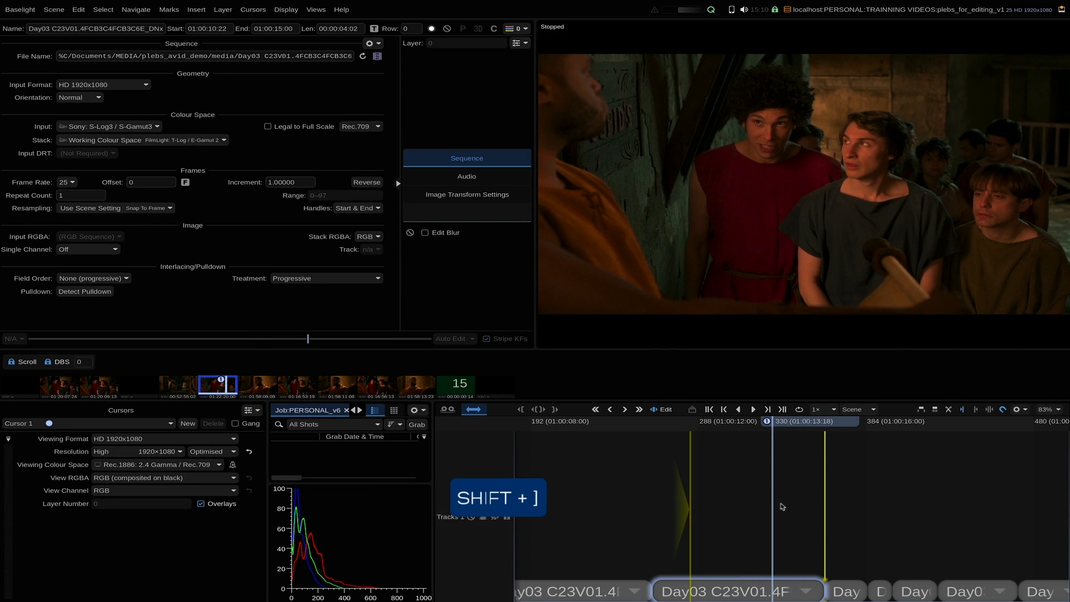
pyautogui.hotkey('shift', ']')
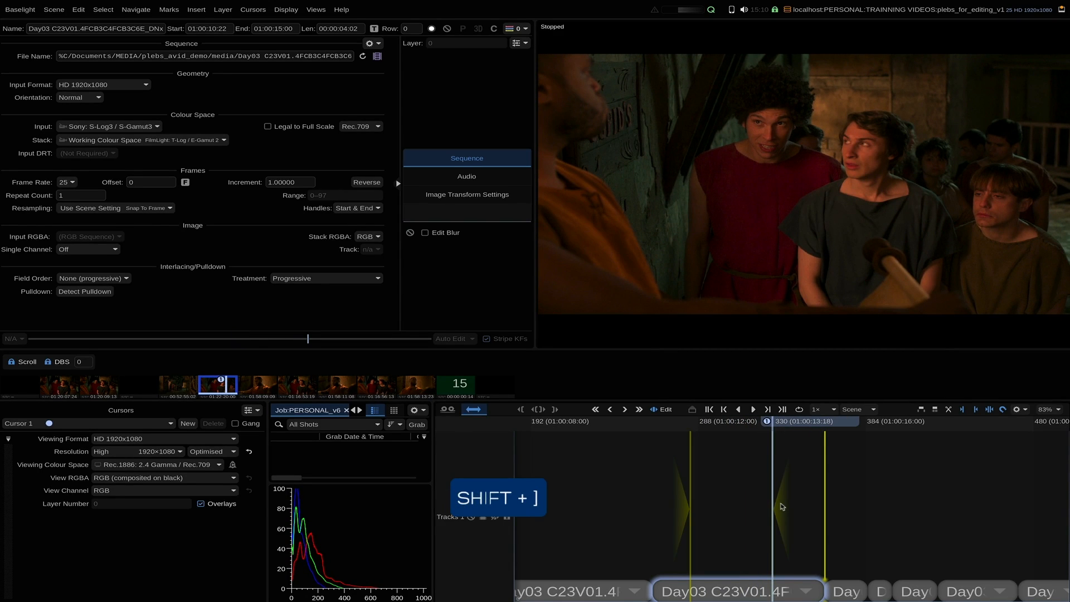
# - Lift the marked range out of the strip with its gap kept, and clear both marks
pyautogui.moveTo(800, 427); pyautogui.dragTo(780, 432)
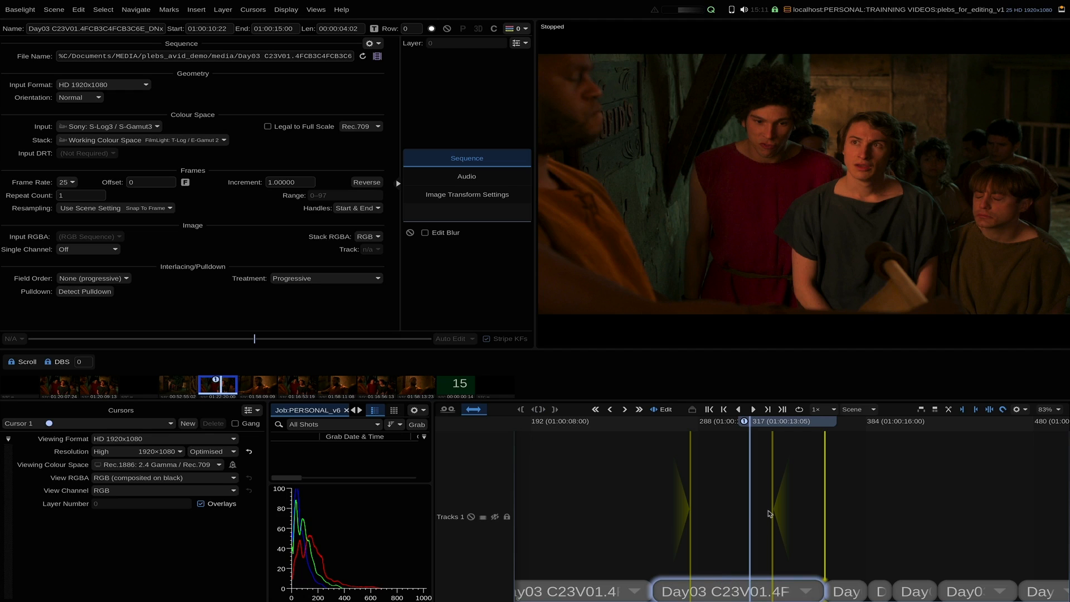
pyautogui.press('u')
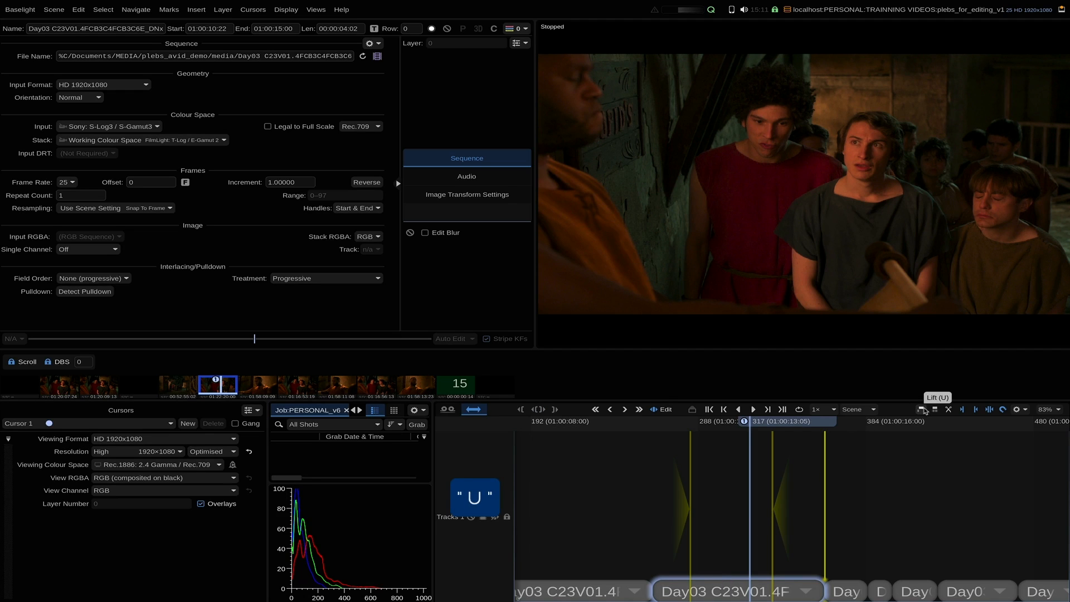
pyautogui.click(923, 411)
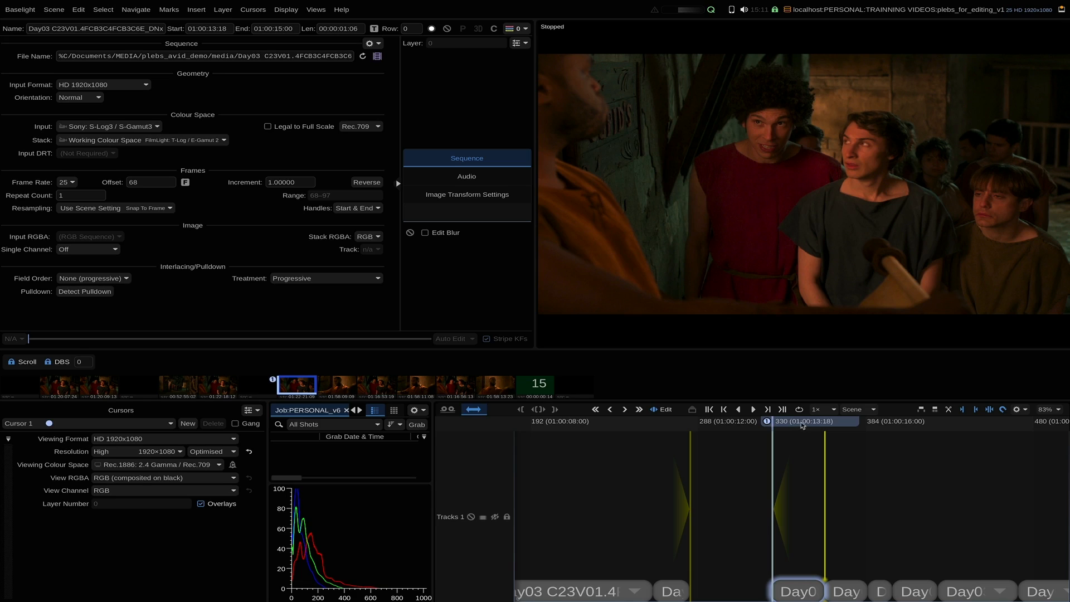
pyautogui.click(749, 422)
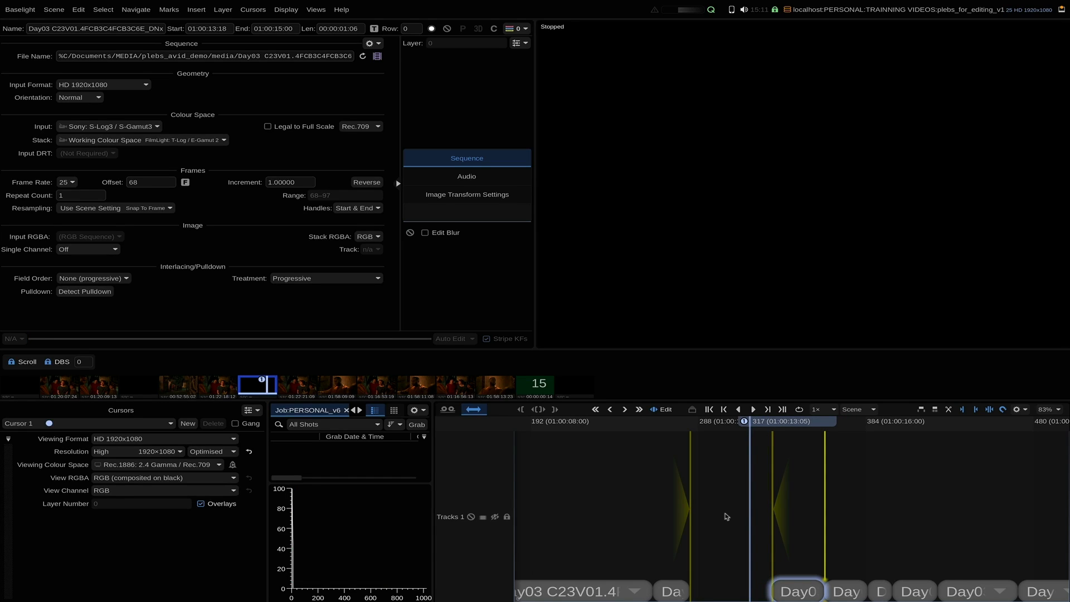
pyautogui.press('shift+super+n')
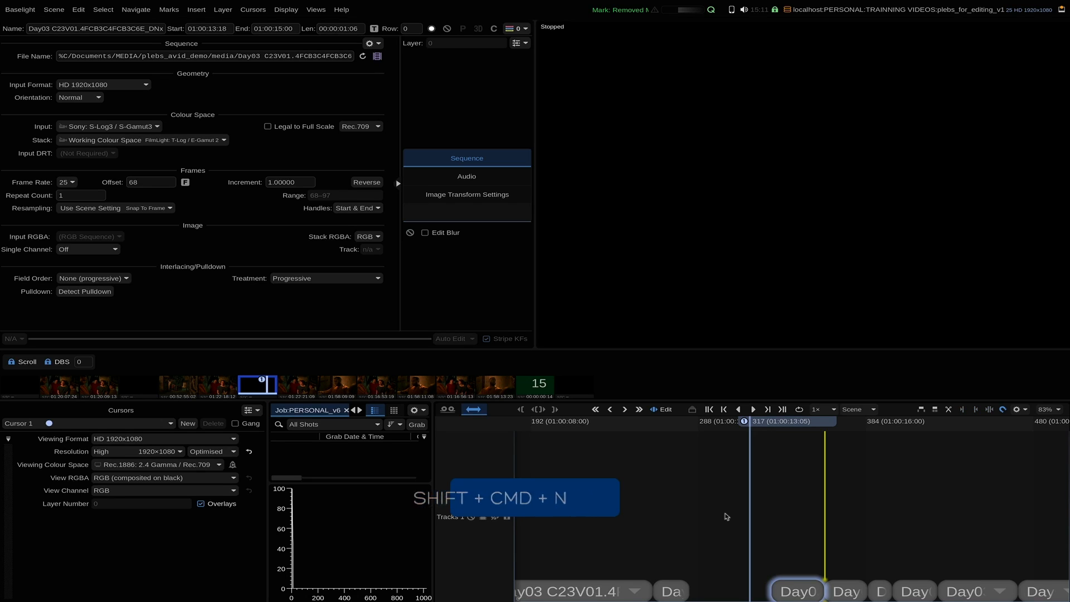
# - Close the gap starting at 01:00:11:19 so the following strips move up, and undo the closing
pyautogui.press('Up')
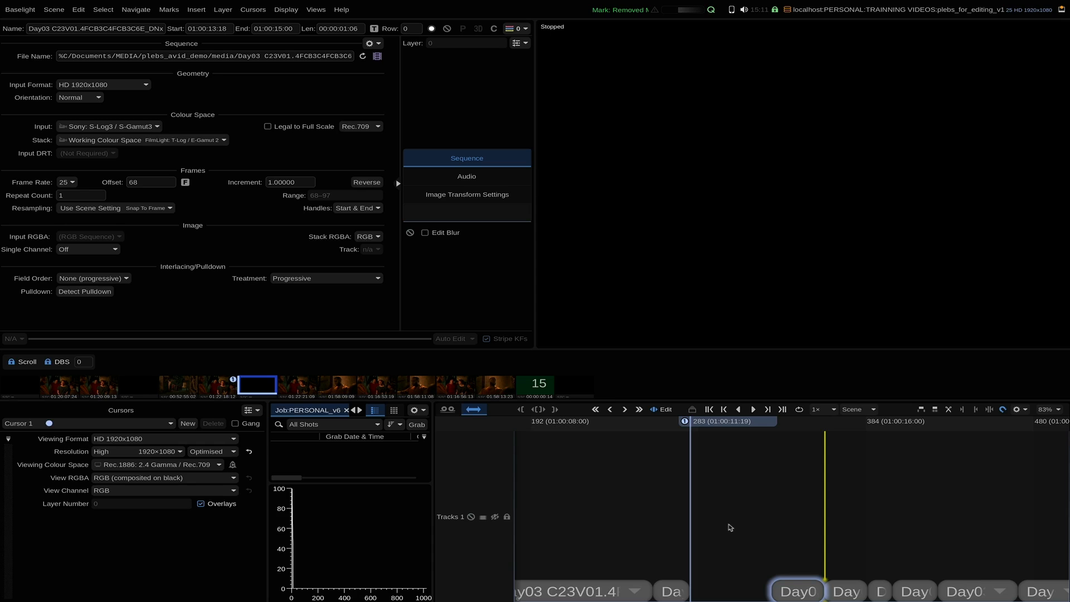
pyautogui.press('shift+super+k')
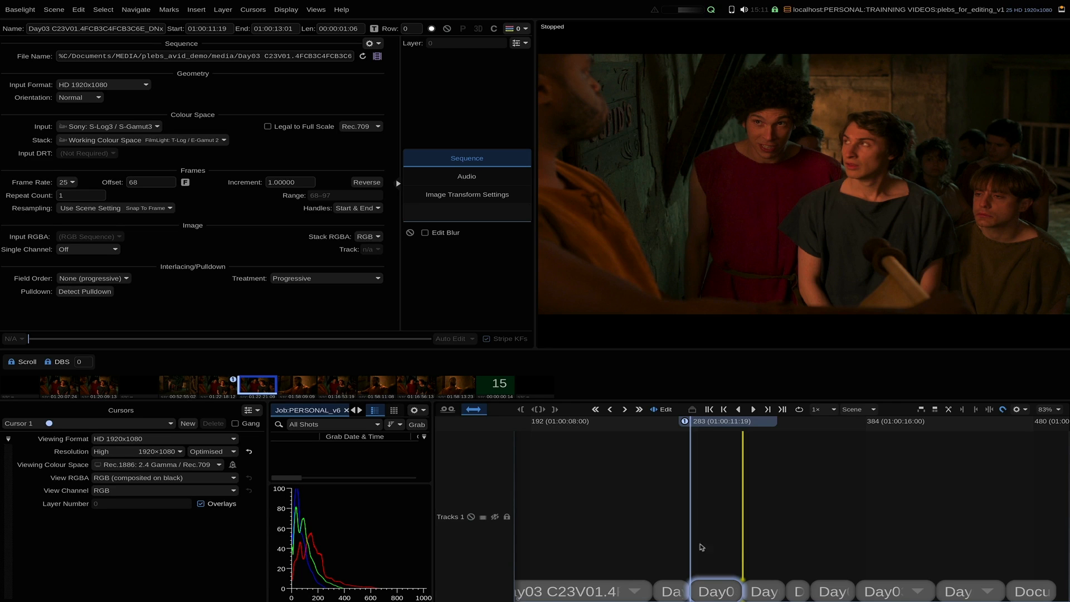
pyautogui.hotkey('ctrl', 'z')
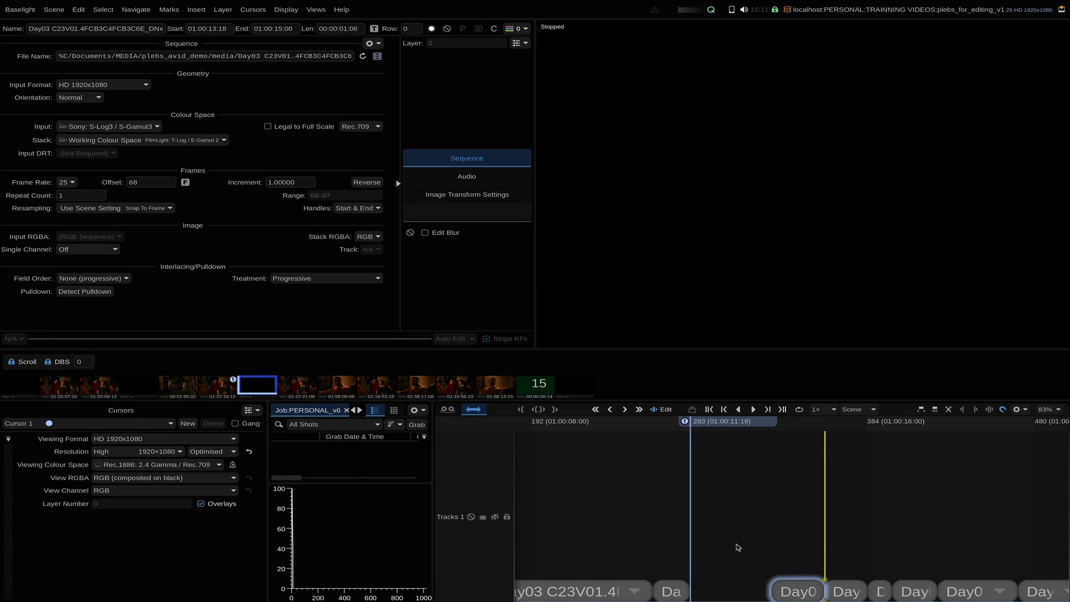
# - Turn off Edit mode, close the gap starting at 01:00:11:19 again, and undo that closing
pyautogui.press('e')
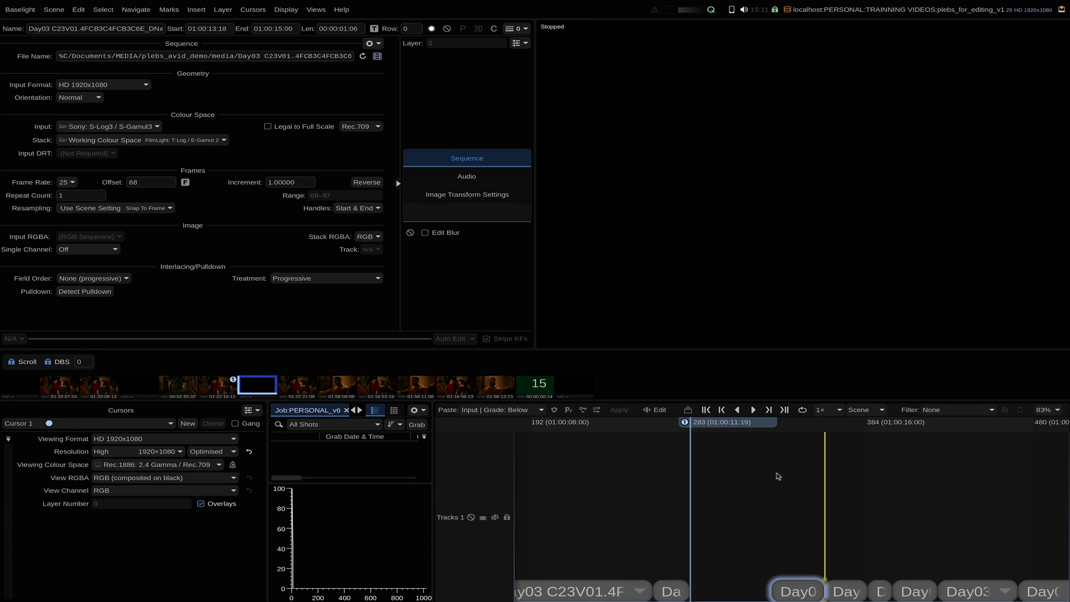
pyautogui.hotkey('ctrl', 'z')
pyautogui.scroll(-3, 807, 472)
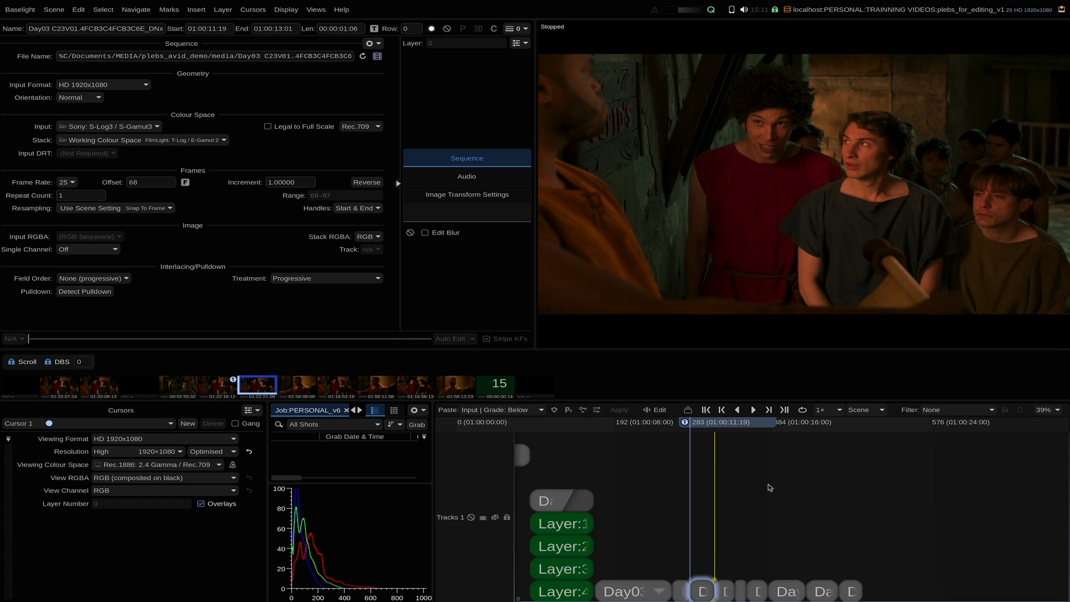
pyautogui.moveTo(803, 489); pyautogui.dragTo(884, 485)
pyautogui.press('Up')
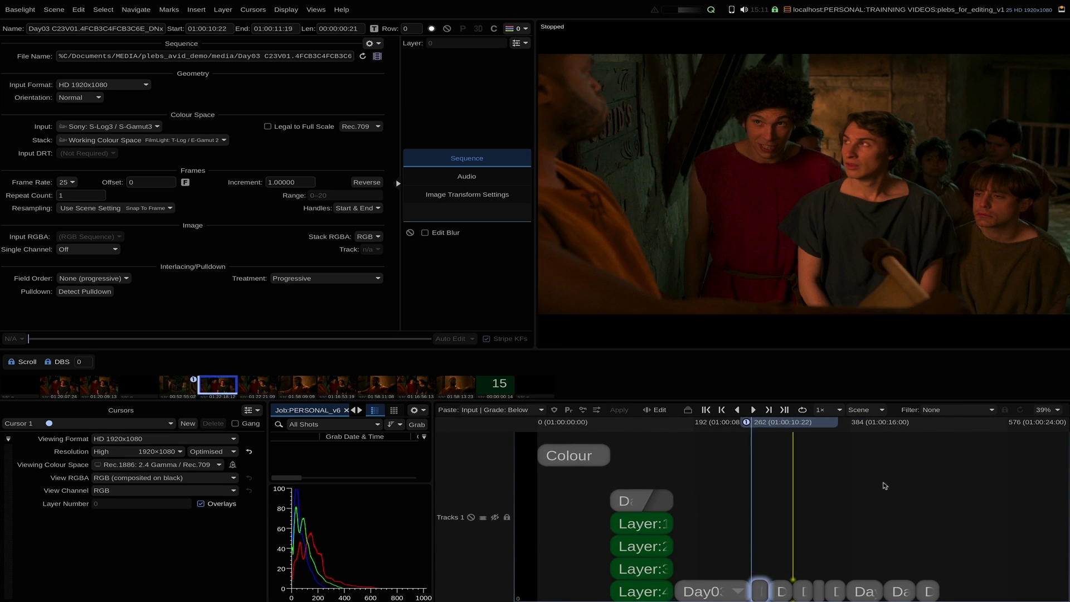
pyautogui.press('Up')
pyautogui.press('Up')
pyautogui.press('Up')
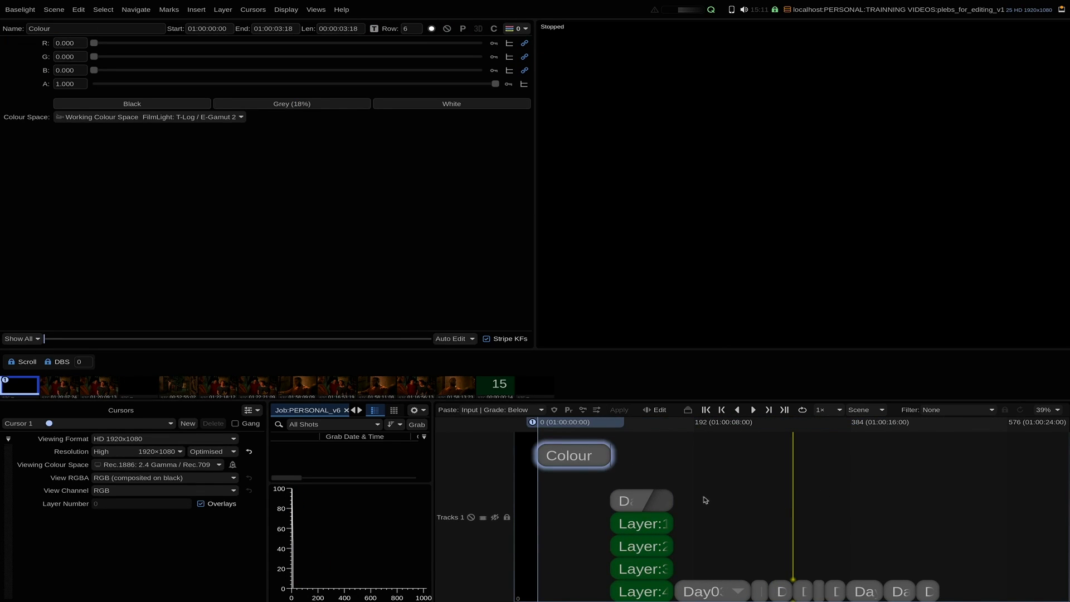
pyautogui.scroll(2, 704, 500)
pyautogui.scroll(-1, 725, 491)
pyautogui.hotkey('ctrl', 'z')
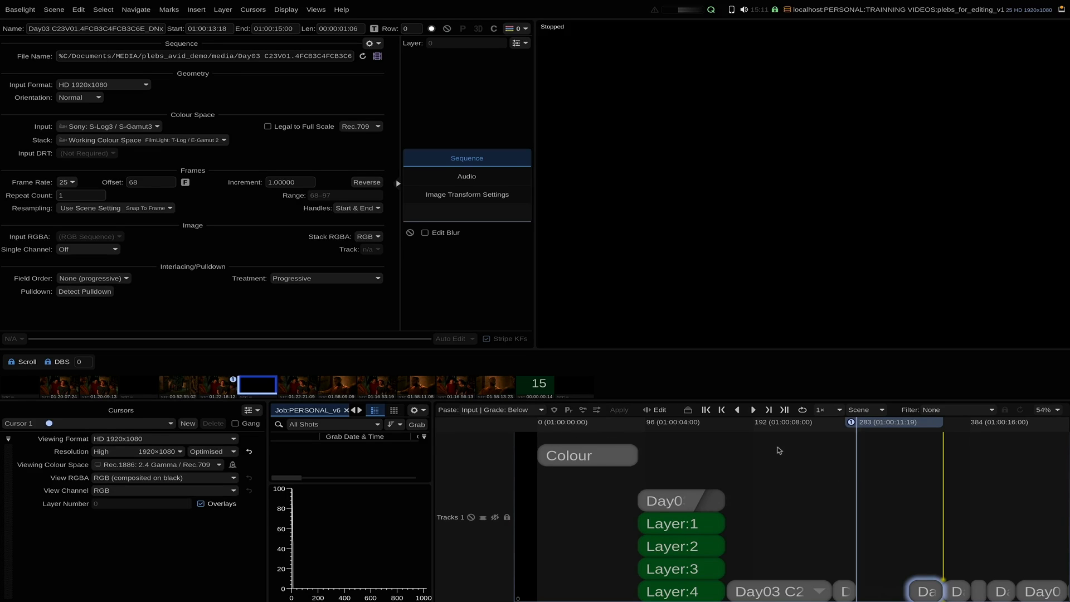
# - Close all gaps in the timeline at once and step through the strips to check the joins
pyautogui.press('shift+alt+super+k')
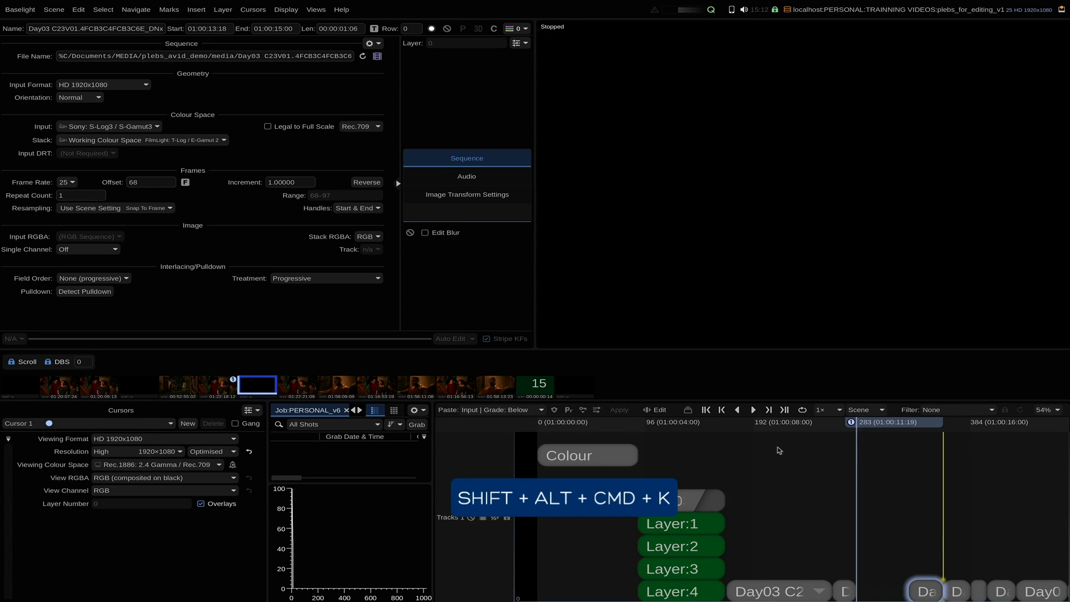
pyautogui.press('Up')
pyautogui.press('Up')
pyautogui.press('Up')
pyautogui.press('Up')
pyautogui.press('Up')
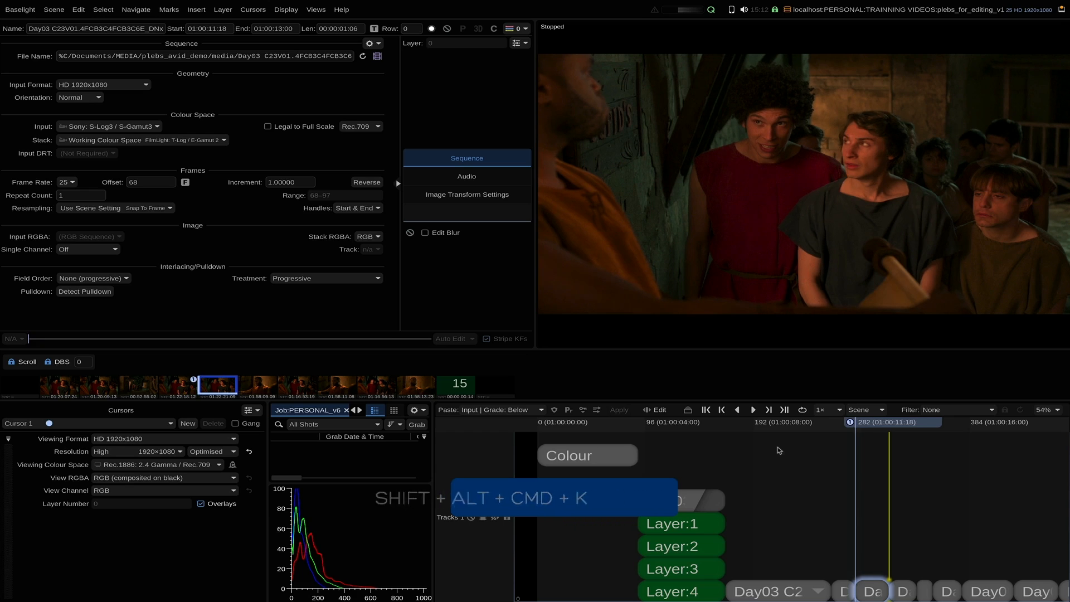
pyautogui.press('Down')
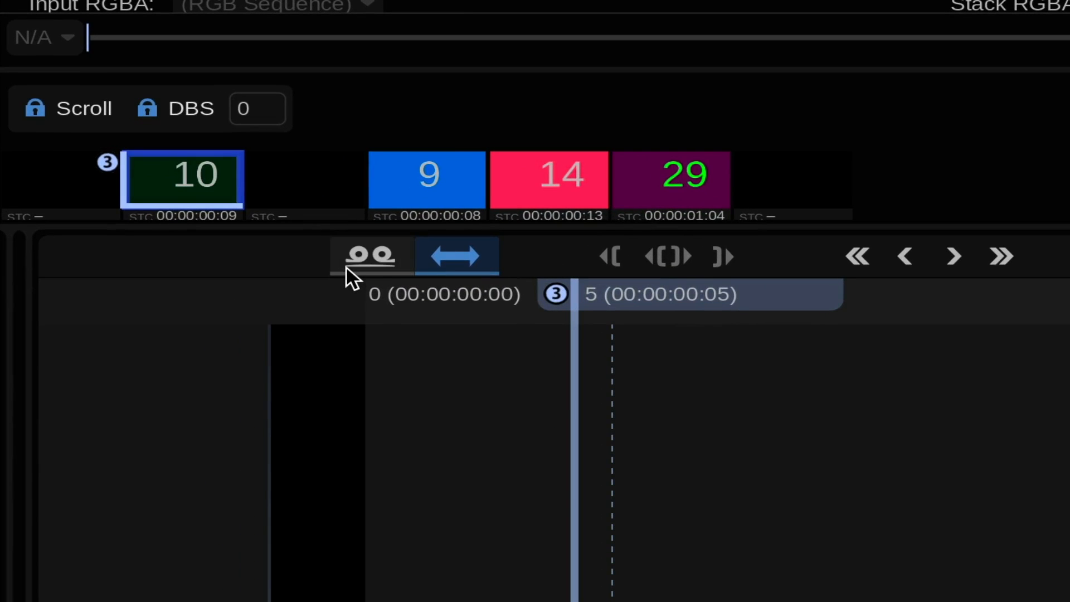
# - Alternate the edit mode between Trim Mode and Move Mode, finishing in Trim Mode
pyautogui.click(347, 268)
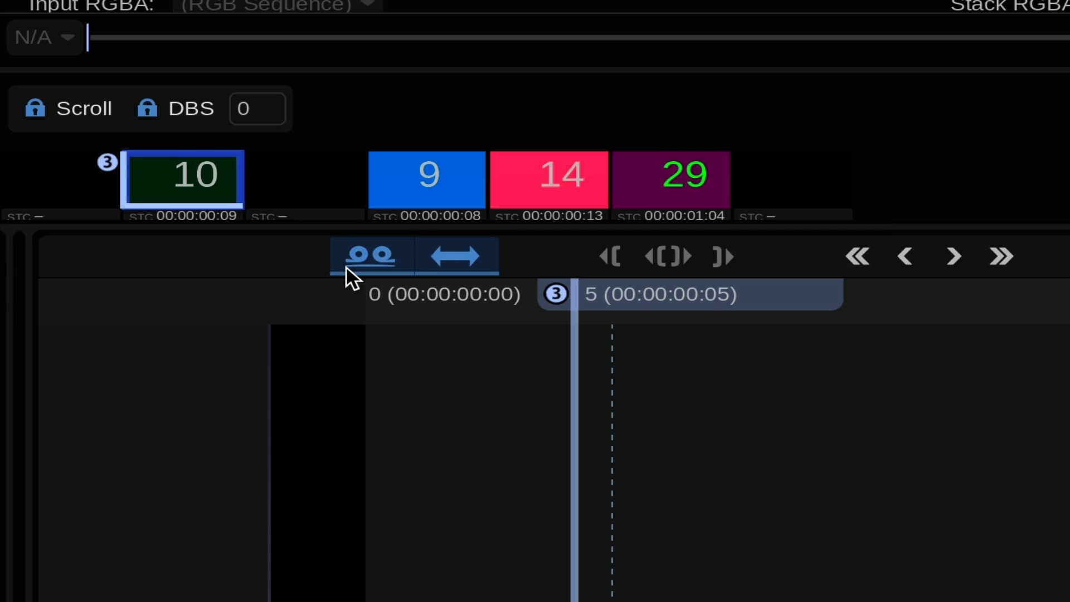
pyautogui.click(429, 256)
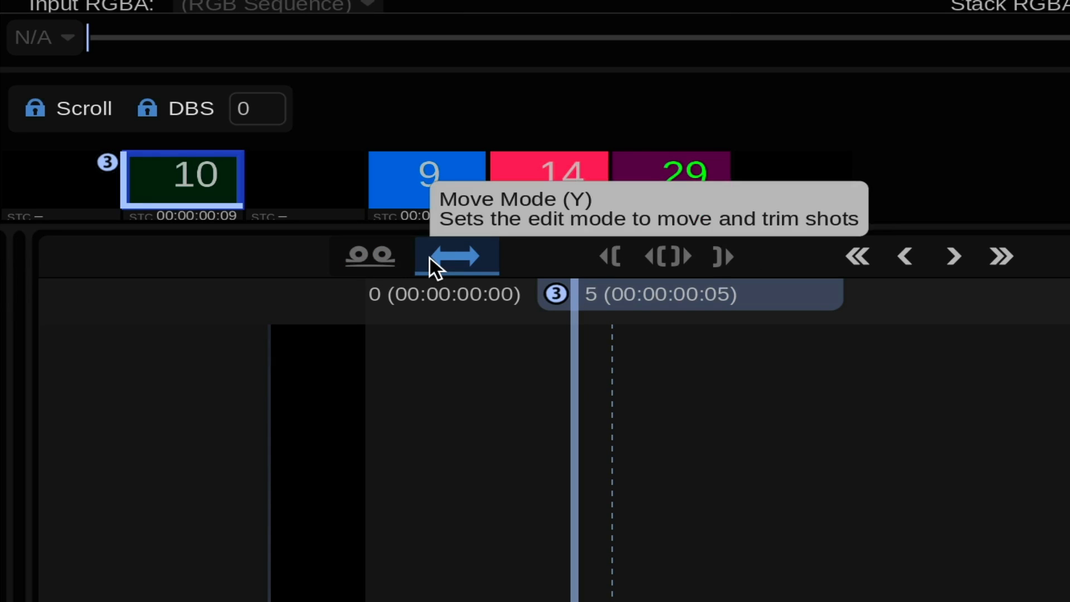
pyautogui.click(384, 262)
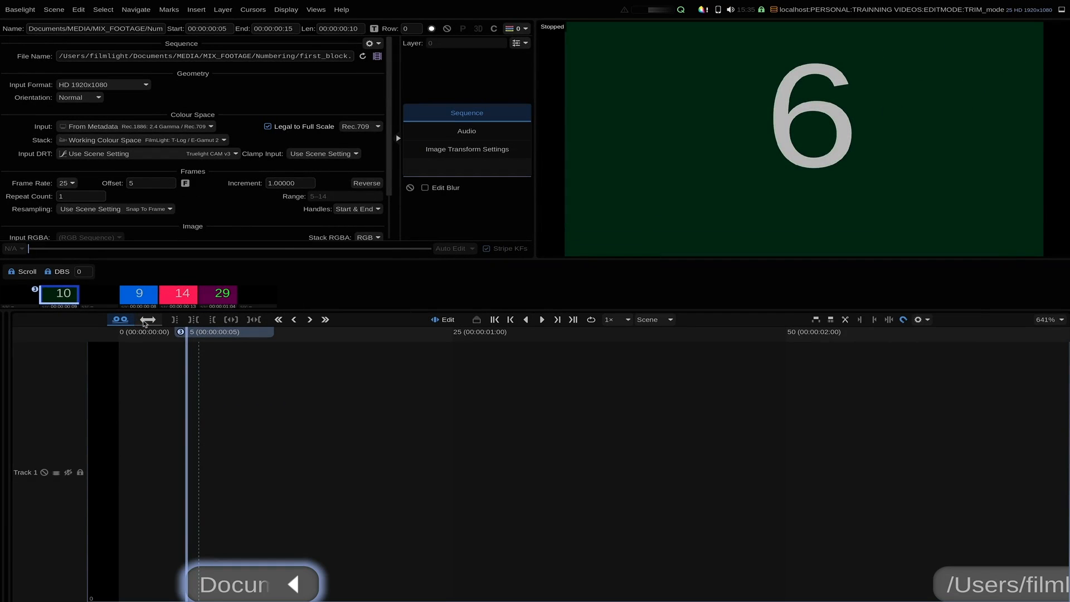
pyautogui.click(146, 320)
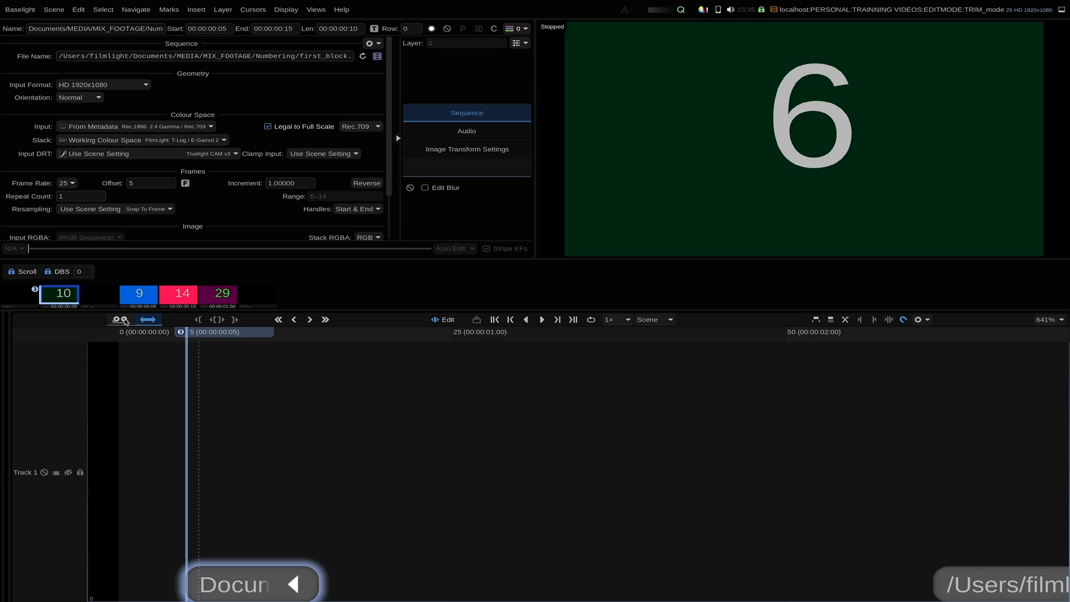
pyautogui.click(124, 320)
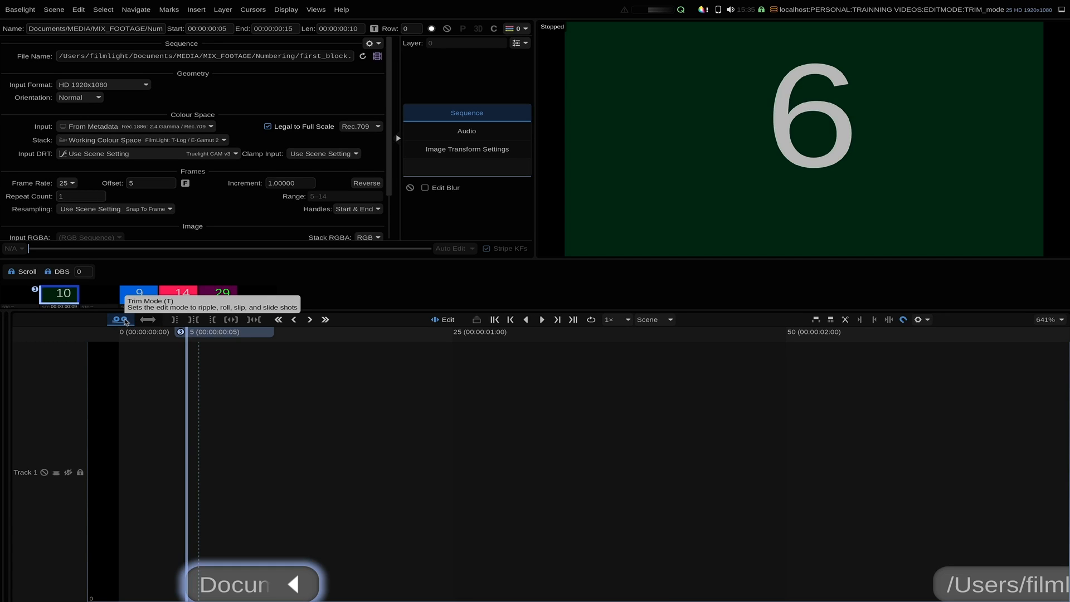
# - Slip the contents of the first strip so that its frame offset becomes 9
pyautogui.click(231, 321)
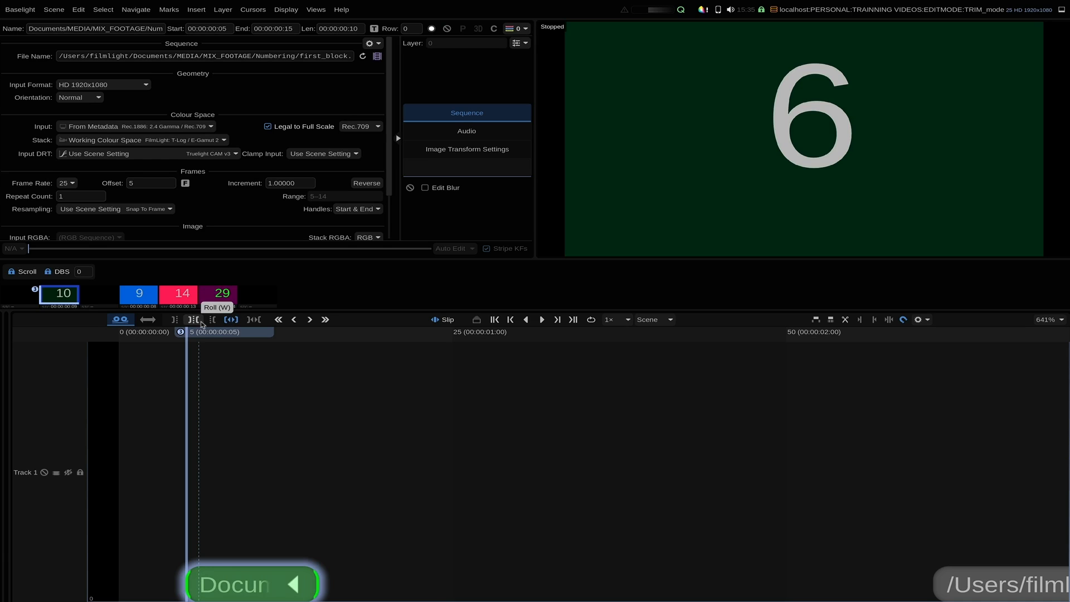
pyautogui.click(254, 592)
pyautogui.moveTo(253, 592); pyautogui.dragTo(195, 543)
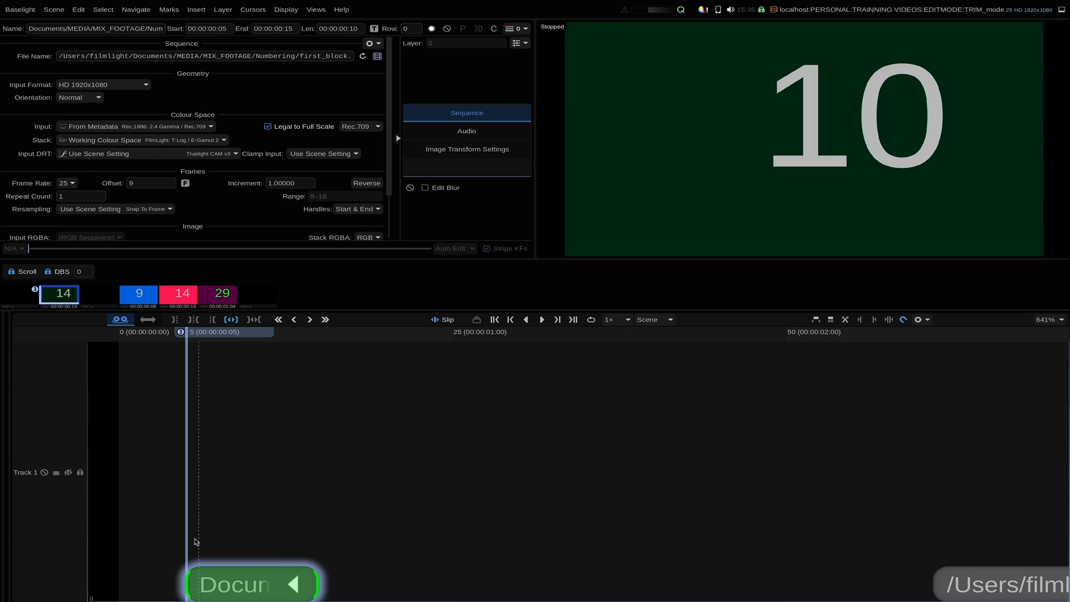
# - Try the first strip's centre handle in Move Mode, and slip the strip in Trim Mode to a frame offset of 11
pyautogui.click(148, 319)
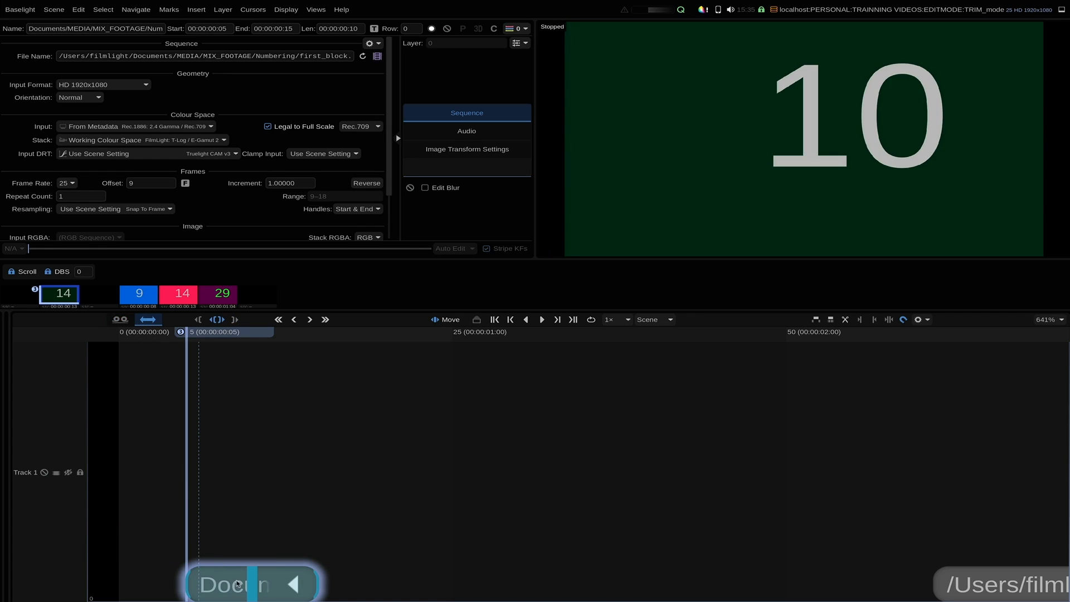
pyautogui.moveTo(257, 589)
pyautogui.mouseDown()
pyautogui.moveTo(613, 596)
pyautogui.moveTo(275, 595)
pyautogui.mouseUp()
pyautogui.click(121, 321)
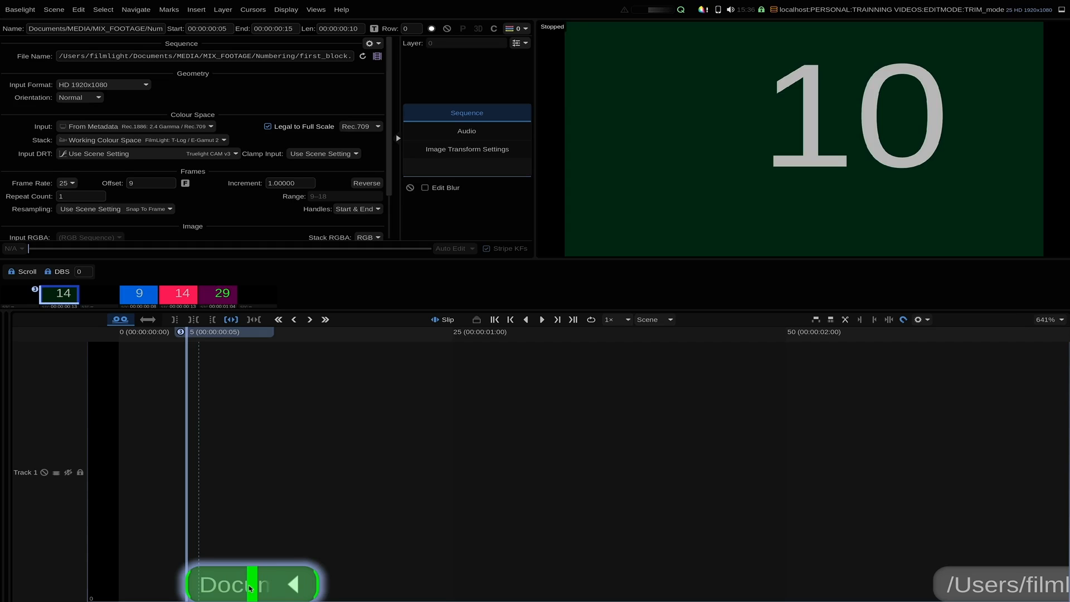
pyautogui.moveTo(249, 587)
pyautogui.mouseDown()
pyautogui.moveTo(369, 589)
pyautogui.moveTo(212, 589)
pyautogui.moveTo(962, 590)
pyautogui.moveTo(268, 590)
pyautogui.mouseUp()
pyautogui.click(147, 319)
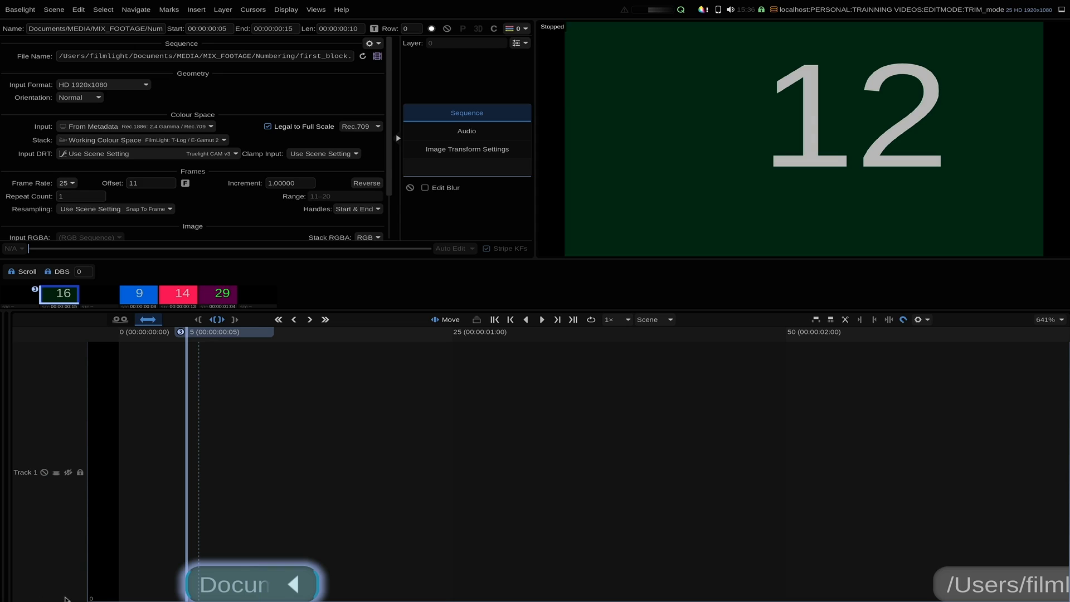
pyautogui.click(115, 317)
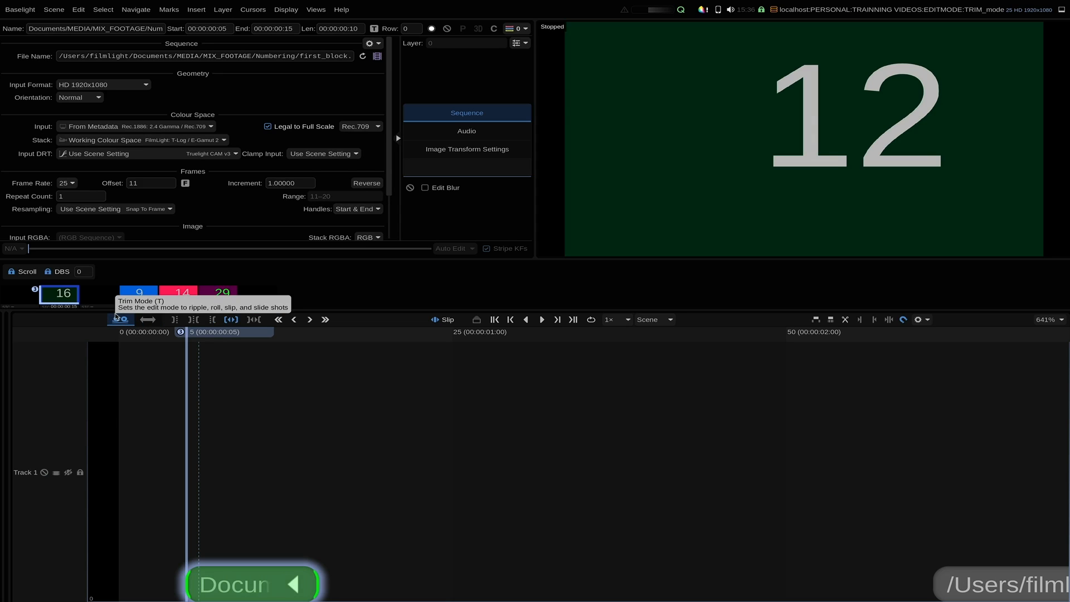
# - Increase the Edit Bracket Width in the Edit Mode Settings of the Timeline preferences
pyautogui.scroll(5, 356, 500)
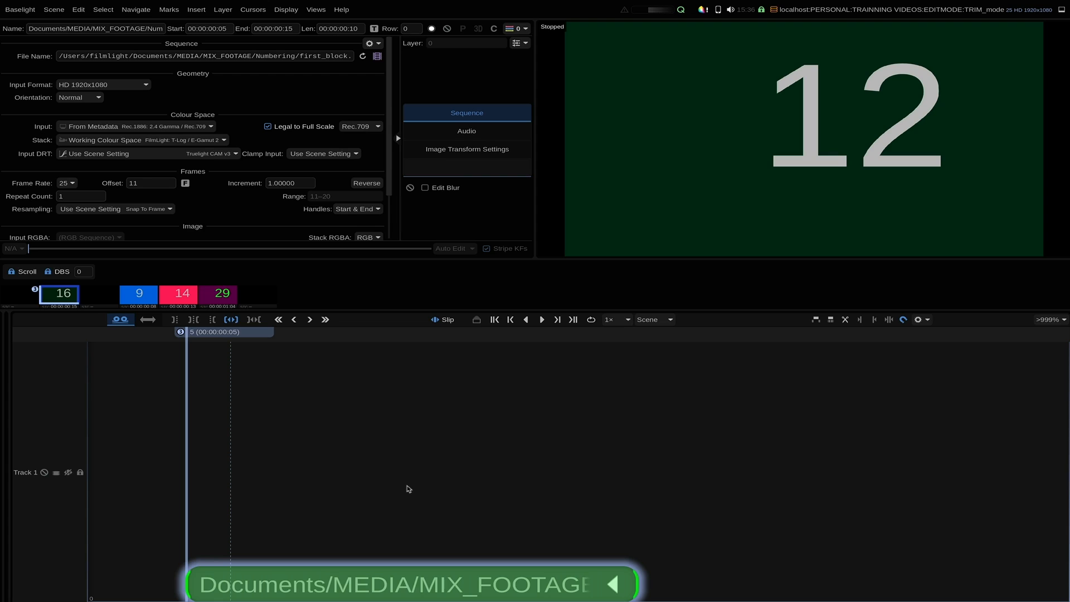
pyautogui.scroll(-5, 335, 490)
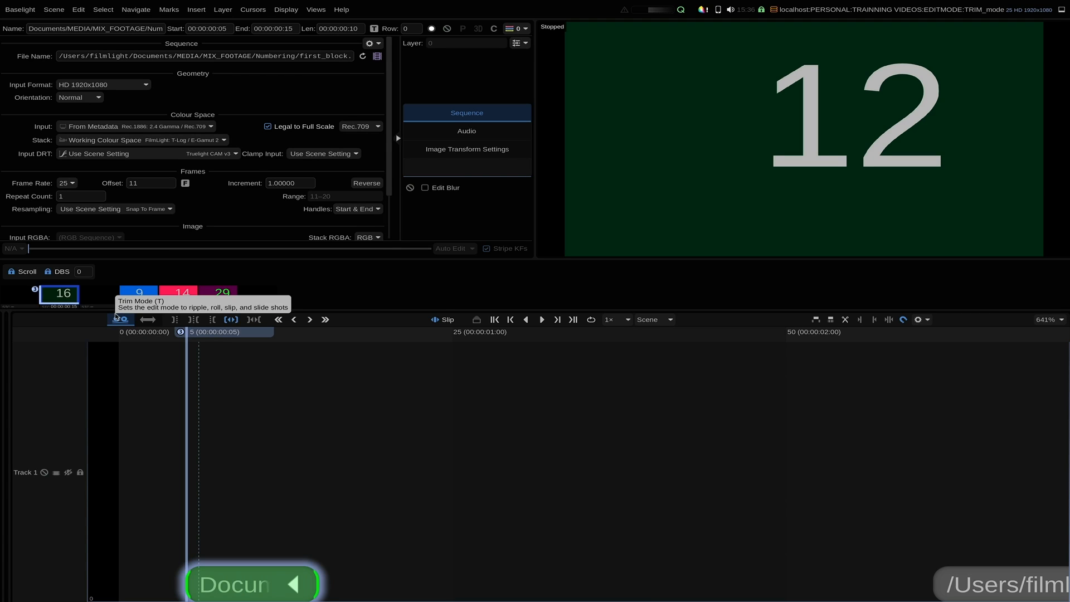
pyautogui.scroll(5, 324, 511)
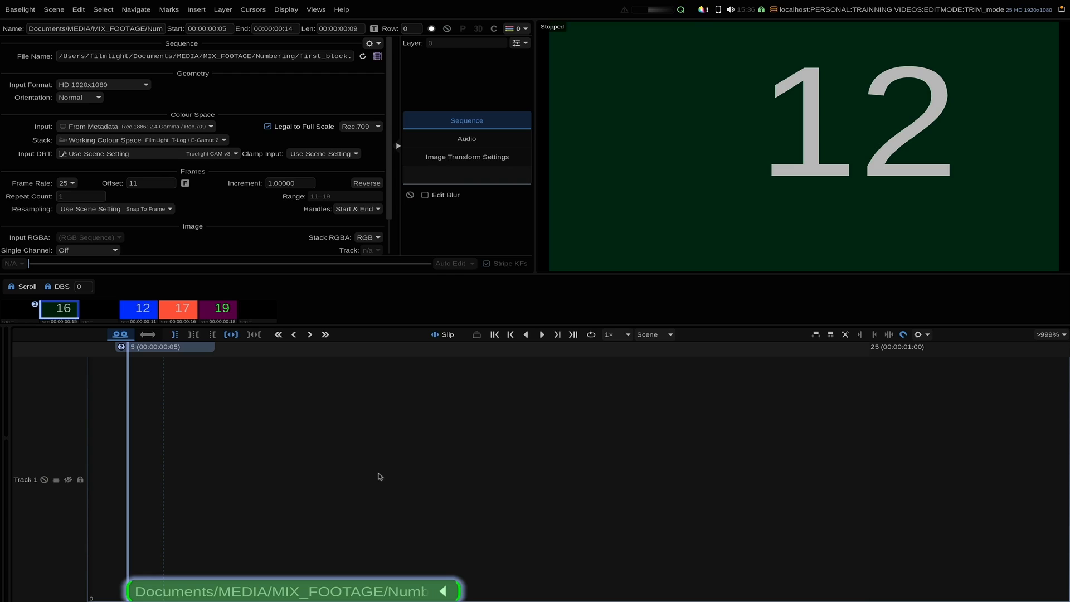
pyautogui.click(18, 11)
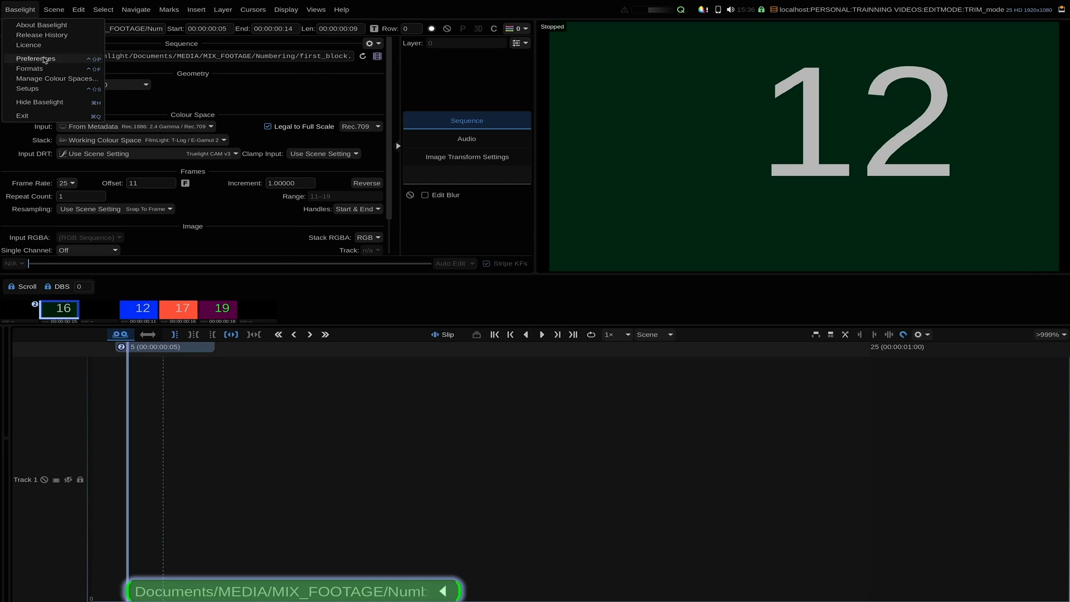
pyautogui.click(43, 58)
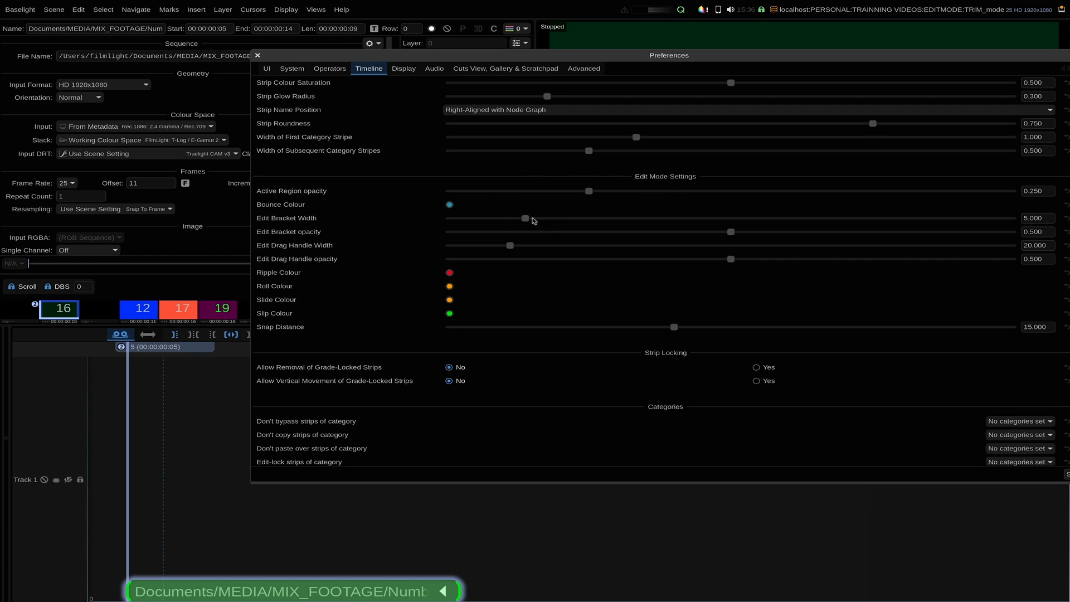
pyautogui.moveTo(526, 218); pyautogui.dragTo(634, 223)
pyautogui.moveTo(633, 221); pyautogui.dragTo(600, 219)
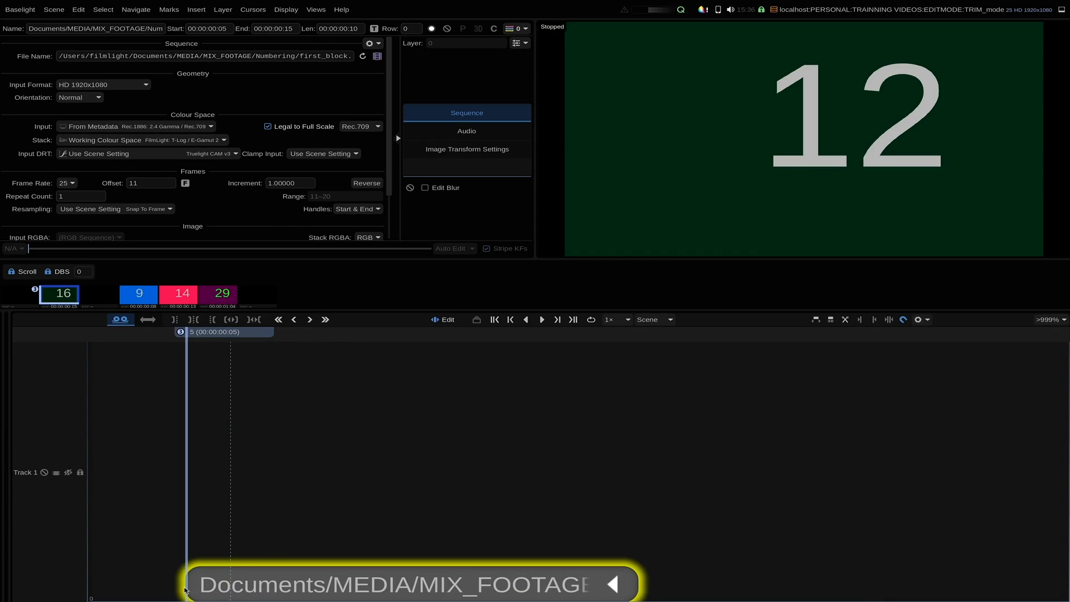
# - Examine which trim tools are offered just inside and outside the start and end edges of the first strip
pyautogui.moveTo(214, 585)
pyautogui.mouseDown()
pyautogui.moveTo(261, 584)
pyautogui.moveTo(194, 588)
pyautogui.mouseUp()
pyautogui.moveTo(645, 583); pyautogui.dragTo(618, 589)
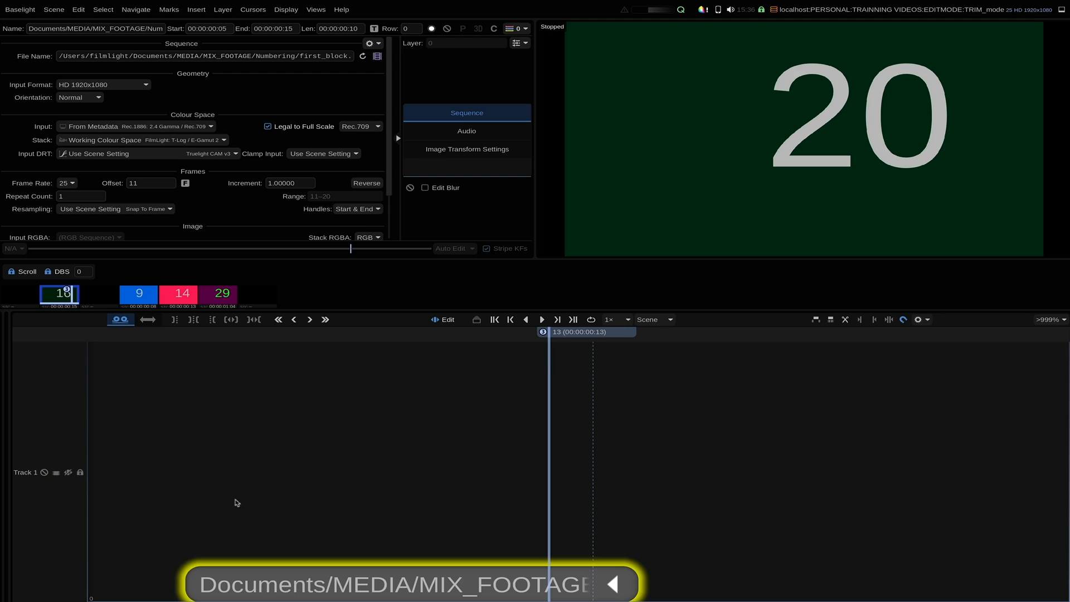
pyautogui.click(173, 581)
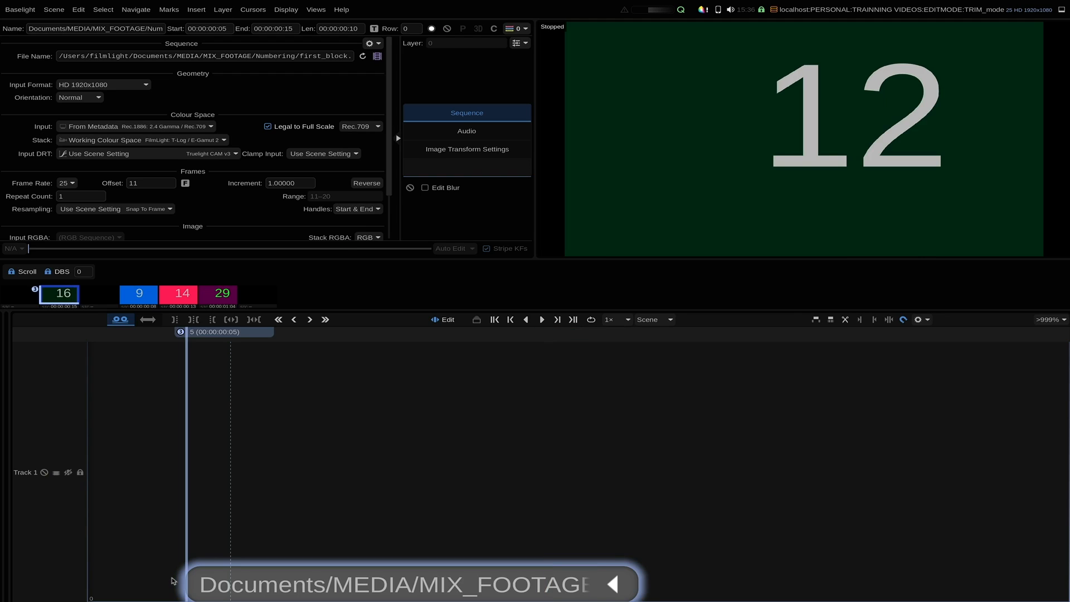
pyautogui.click(189, 584)
pyautogui.click(185, 584)
pyautogui.click(185, 585)
pyautogui.click(191, 585)
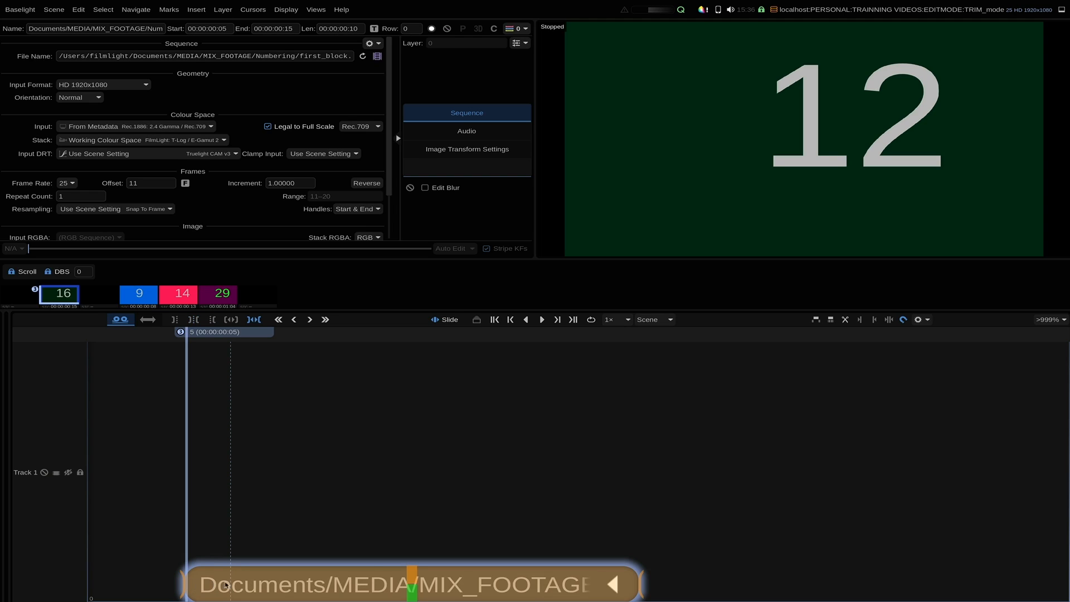
# - Compare the Slip and Slide areas of the strip's centre handle with its edge areas, checking the current mode indicator
pyautogui.click(412, 595)
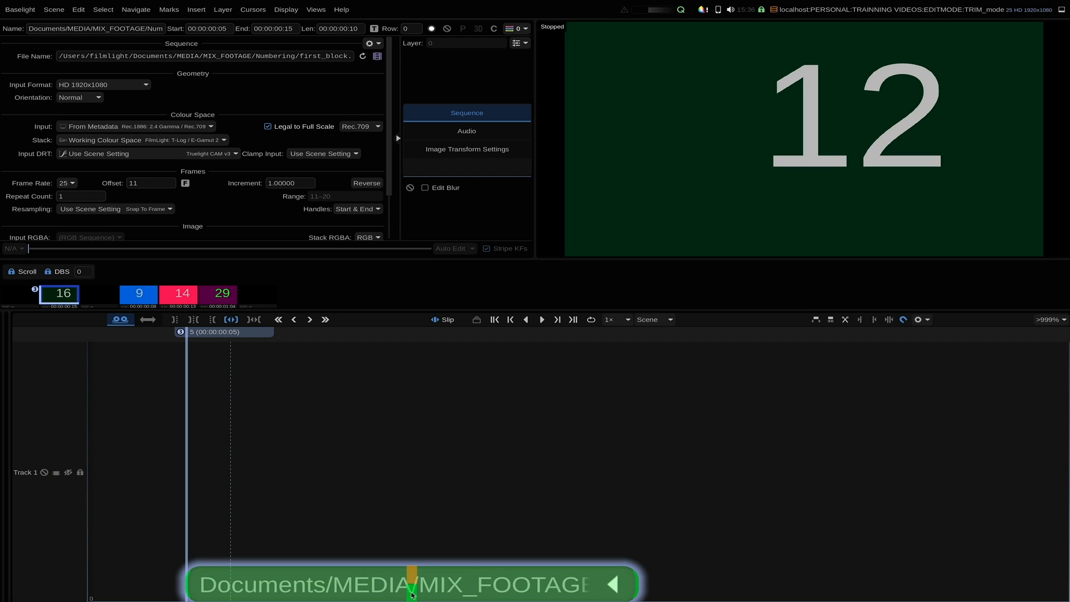
pyautogui.click(409, 571)
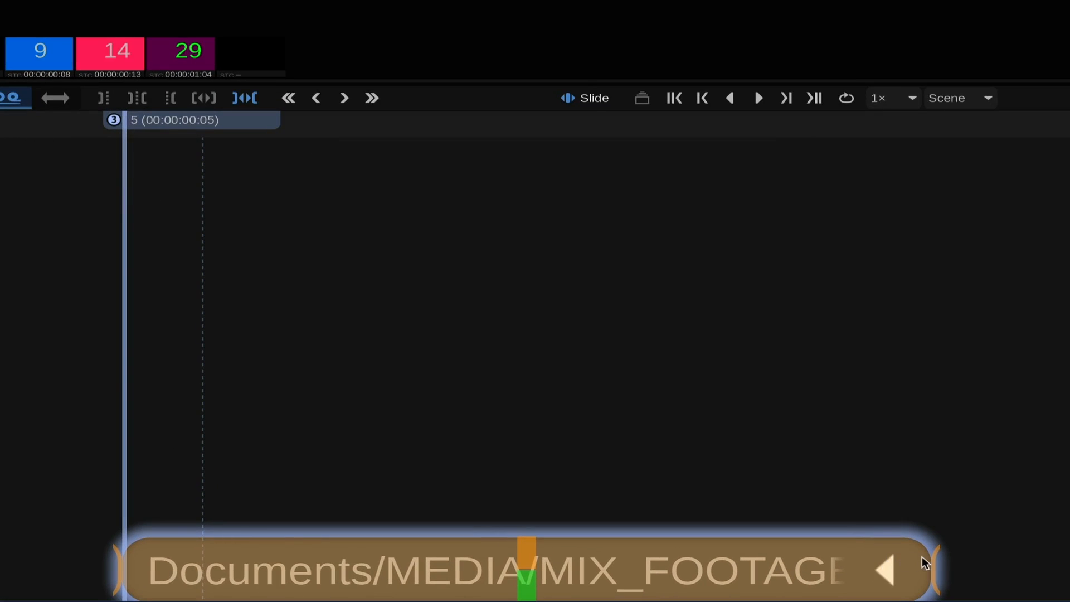
pyautogui.click(928, 557)
pyautogui.click(915, 560)
pyautogui.click(593, 149)
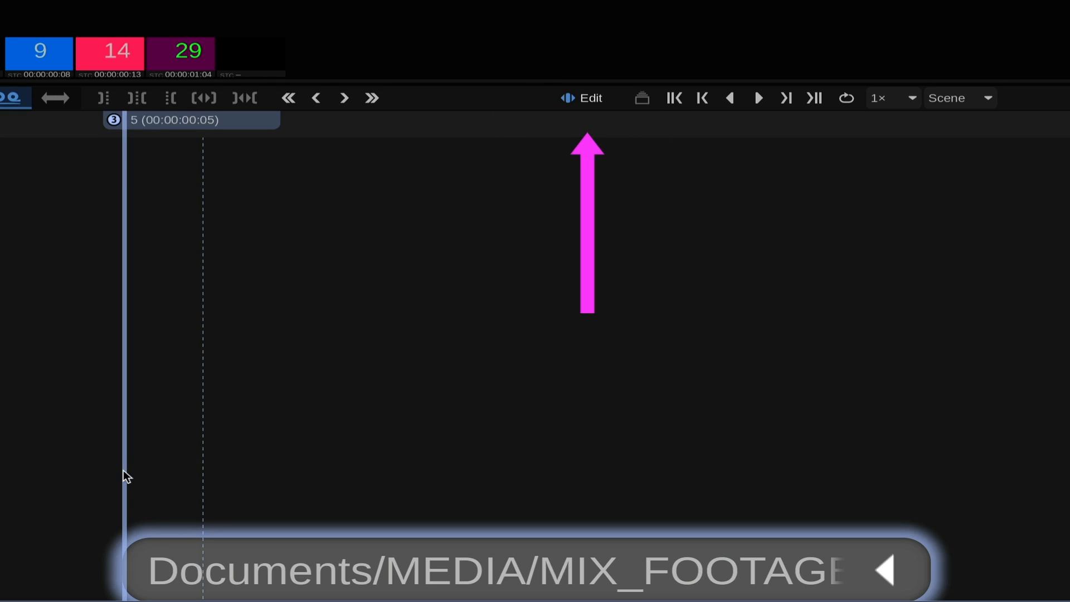
pyautogui.click(126, 566)
pyautogui.click(155, 569)
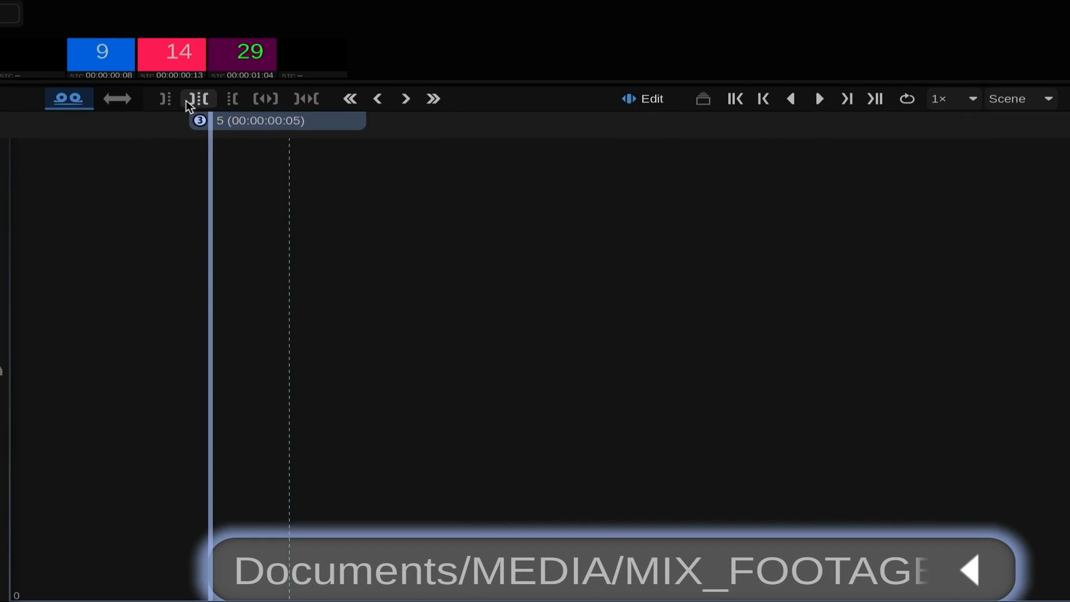
# - Activate the trim tool for the first strip's start edge, move the cursor to frame 8, and activate the same tool again
pyautogui.click(230, 101)
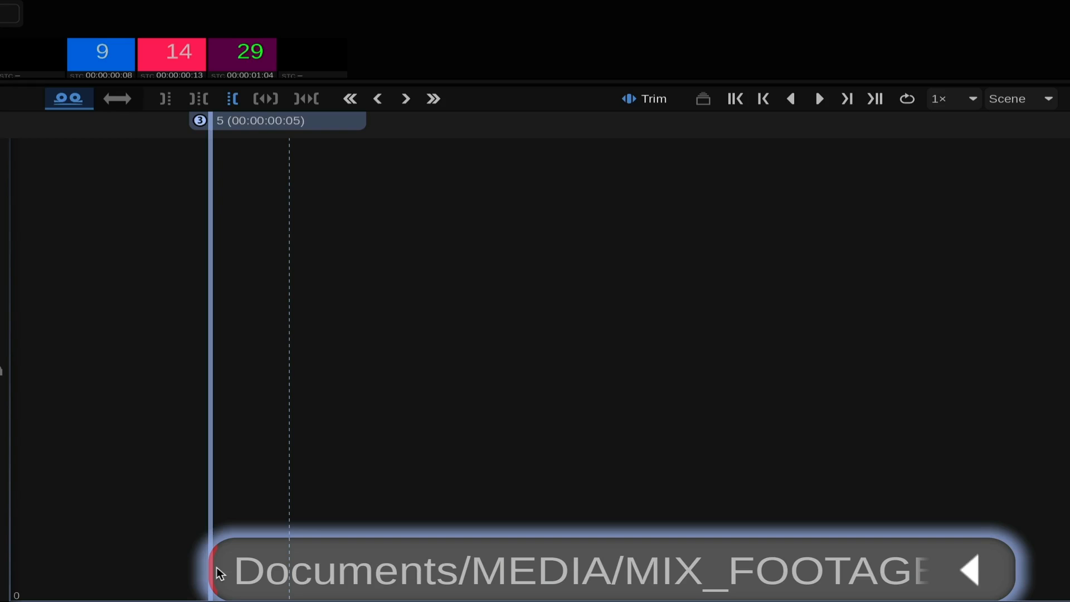
pyautogui.click(298, 134)
pyautogui.moveTo(284, 123); pyautogui.dragTo(582, 152)
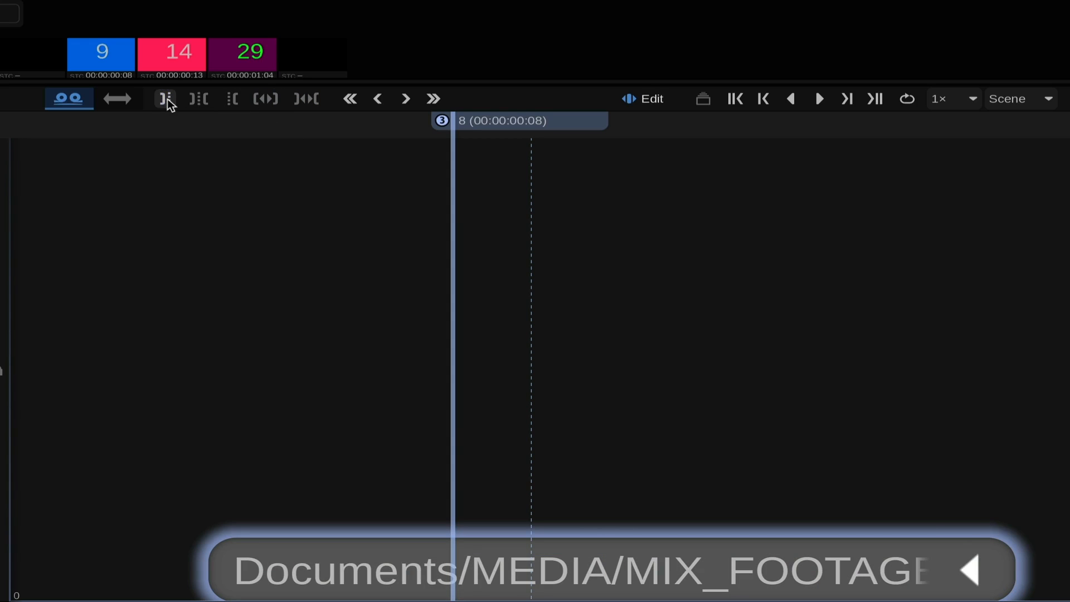
pyautogui.click(232, 100)
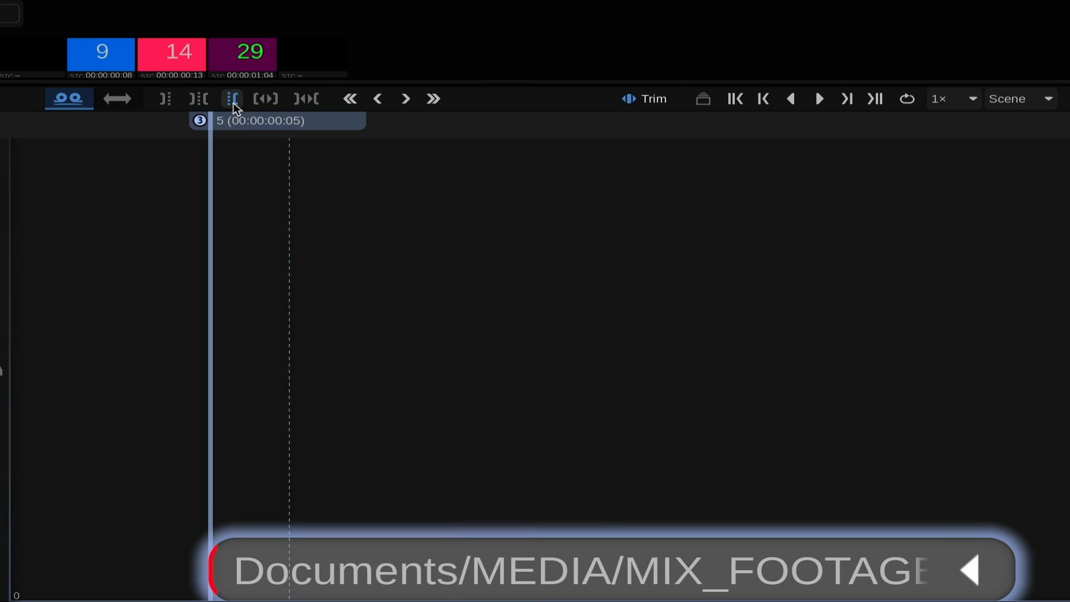
# - Turn off the start-edge trim with the cursor at frame 12, and toggle the first strip's end-edge trim with the cursor moved to frame 6
pyautogui.moveTo(330, 126); pyautogui.dragTo(942, 181)
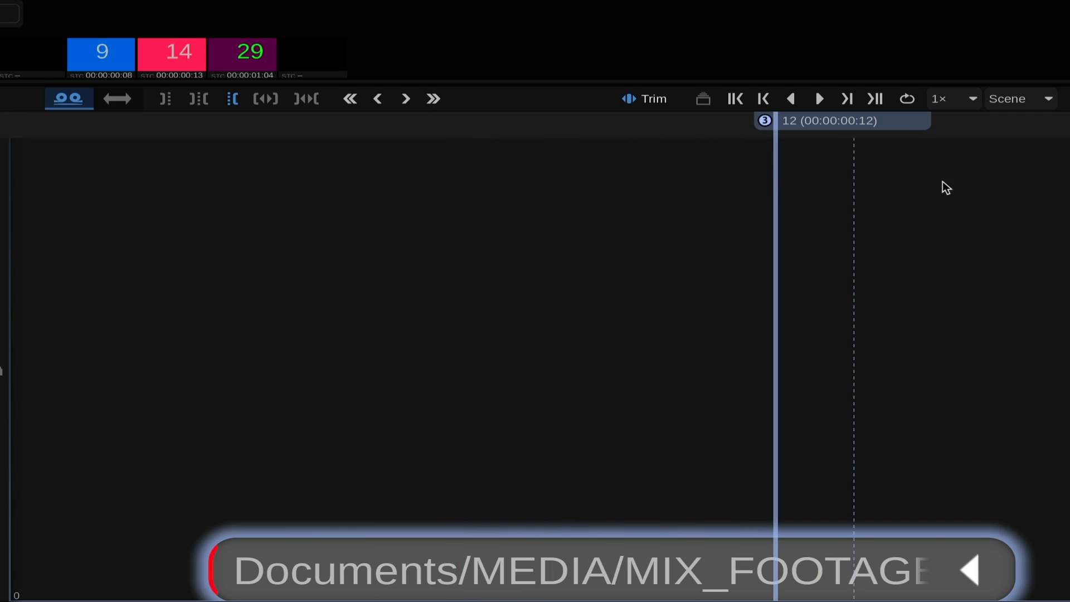
pyautogui.click(240, 105)
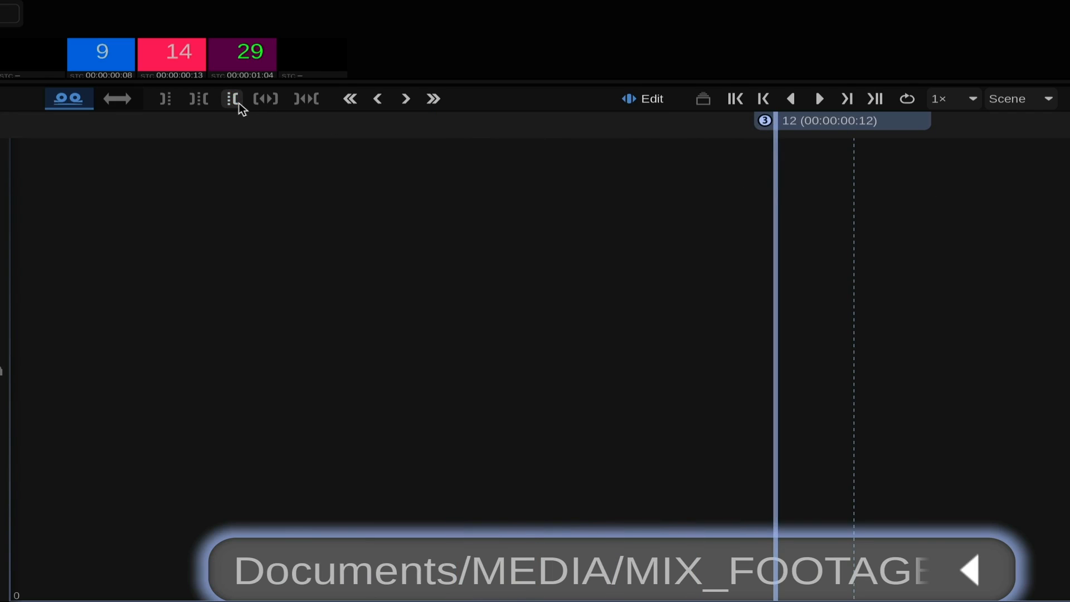
pyautogui.click(160, 101)
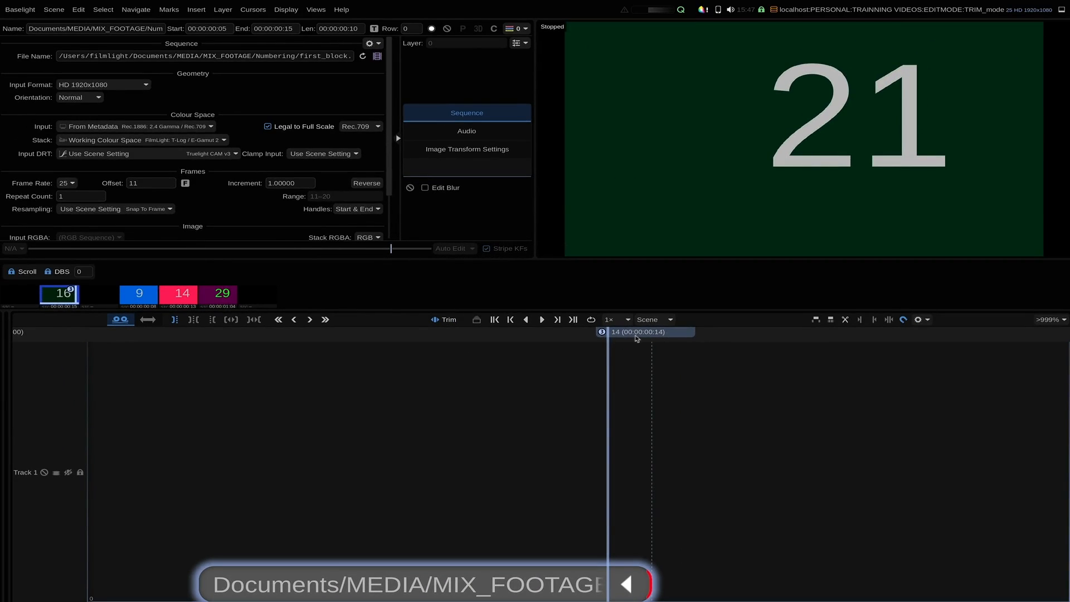
pyautogui.moveTo(986, 128); pyautogui.dragTo(510, 160)
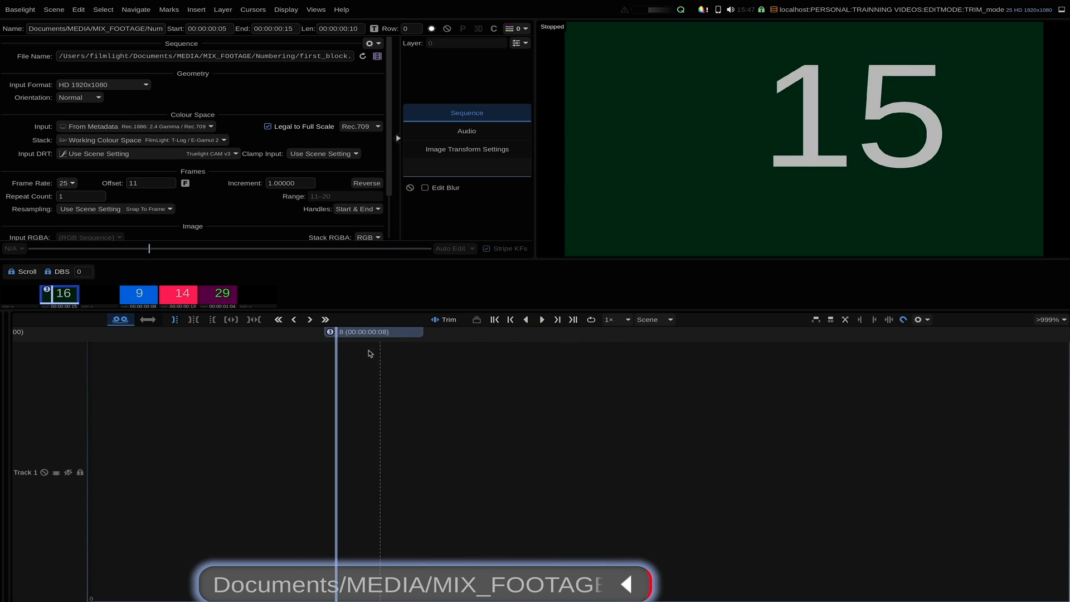
pyautogui.moveTo(370, 353); pyautogui.dragTo(289, 425)
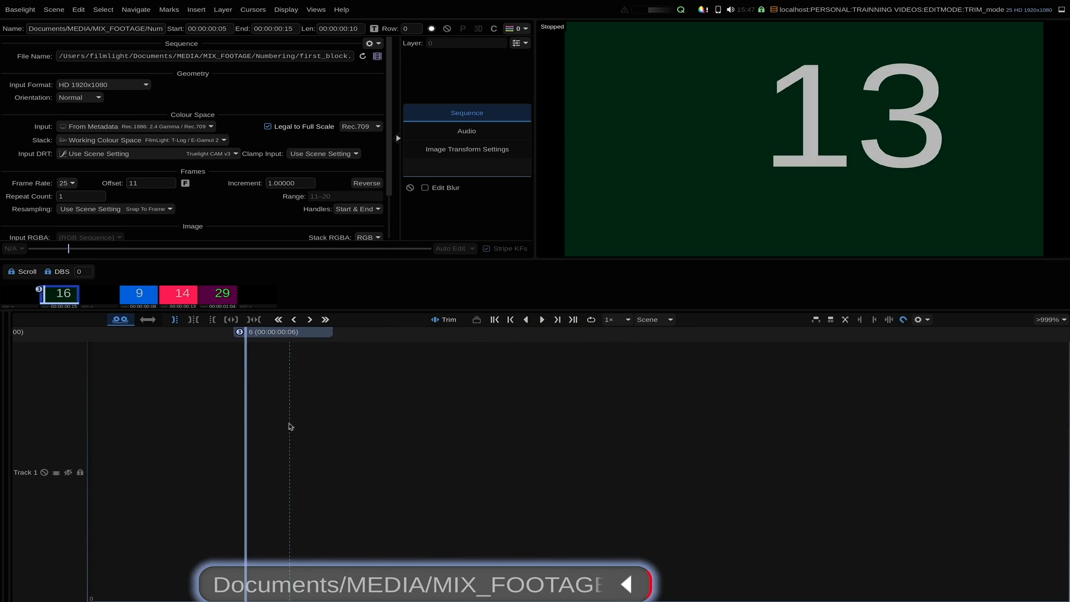
pyautogui.click(175, 320)
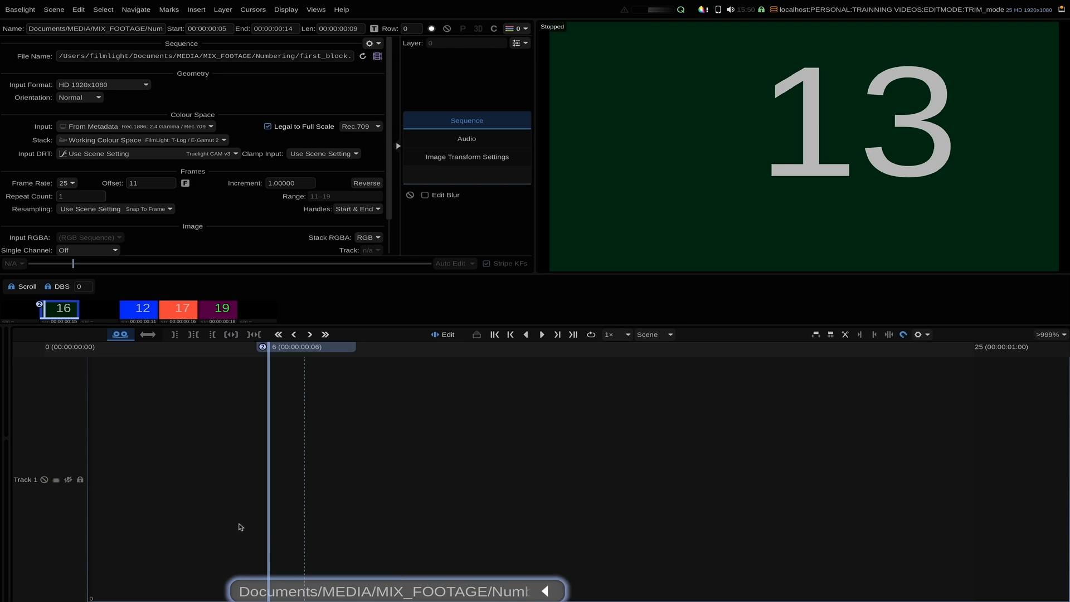
# - Review the bracket, drag handle and tool colour options in the Timeline preferences' Edit Mode Settings, and close the preferences
pyautogui.click(27, 14)
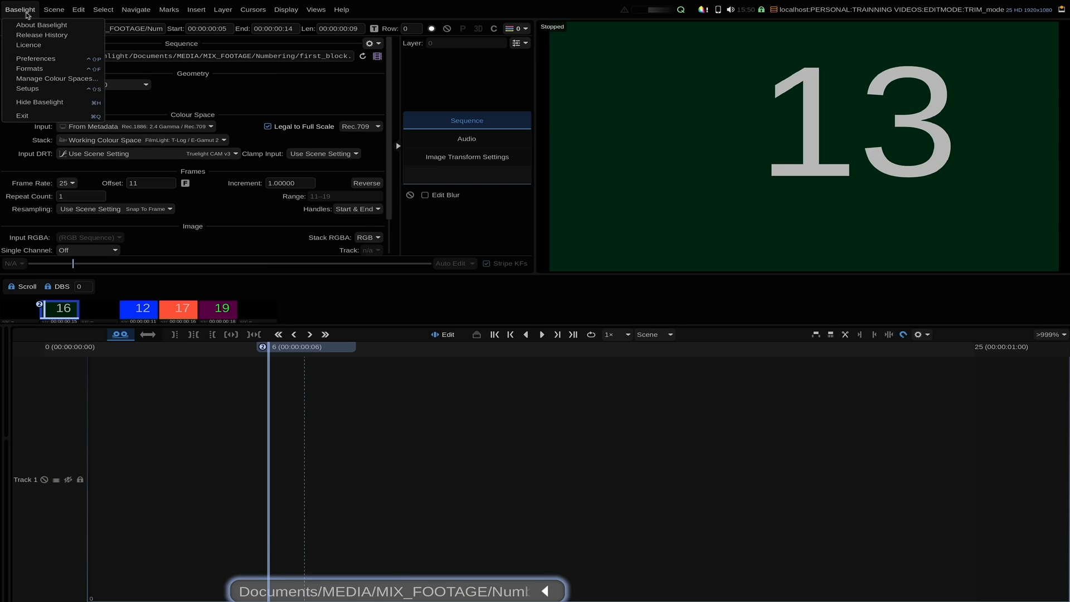
pyautogui.click(41, 61)
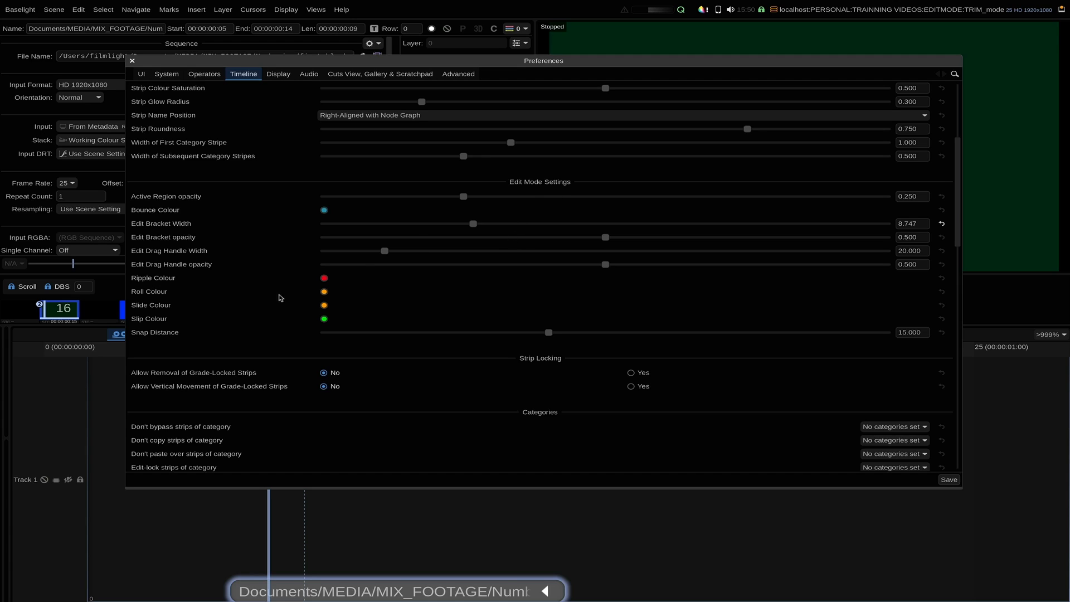
pyautogui.click(132, 61)
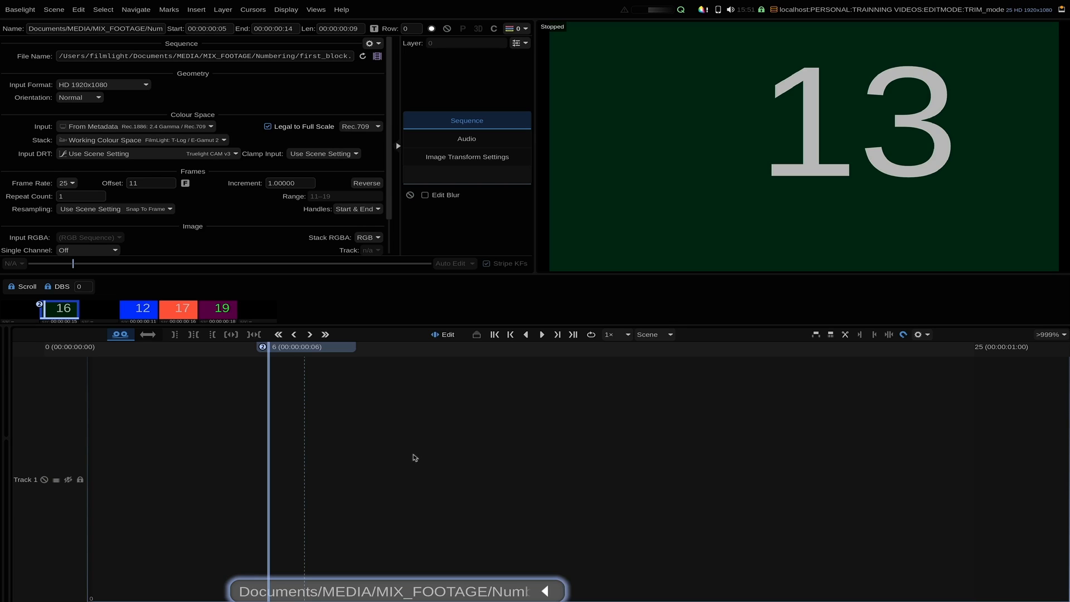
# - Activate the Roll tool on the first strip's start edge
pyautogui.click(233, 591)
pyautogui.moveTo(234, 591)
pyautogui.mouseDown()
pyautogui.moveTo(383, 592)
pyautogui.moveTo(223, 595)
pyautogui.mouseUp()
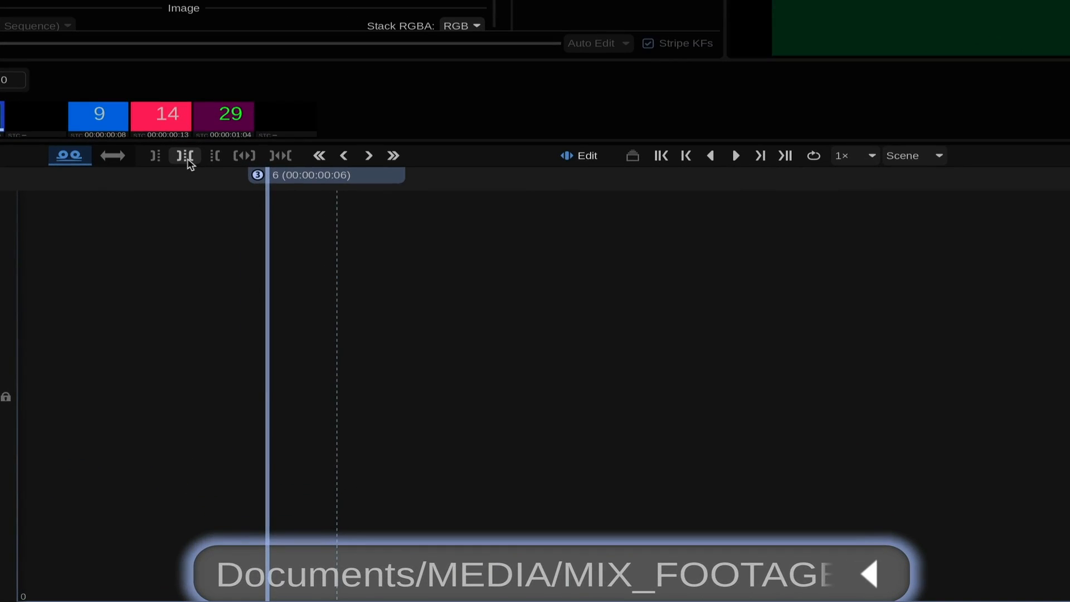
pyautogui.click(193, 319)
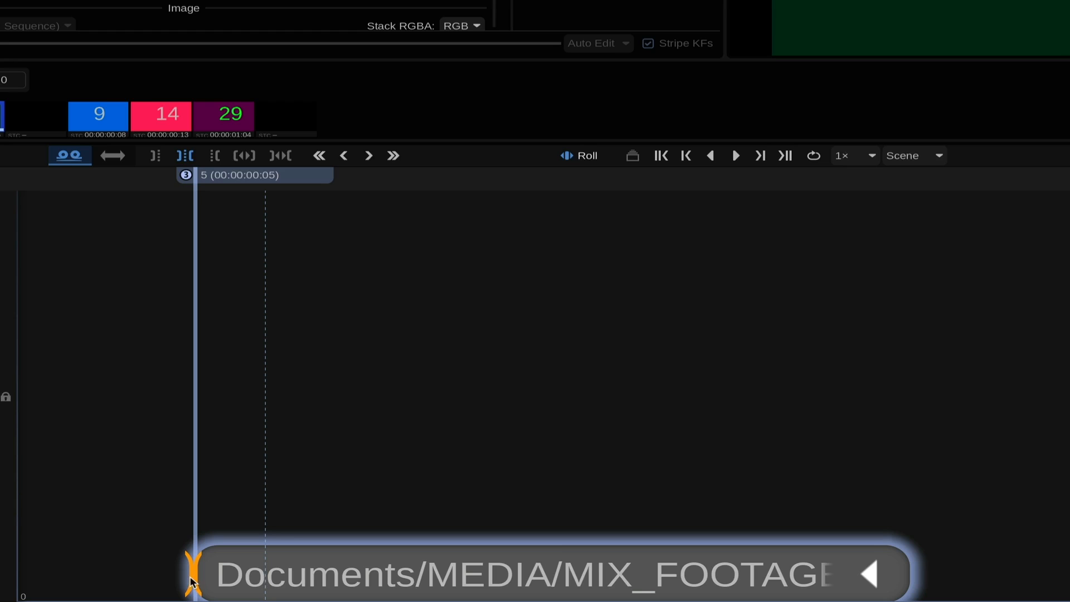
pyautogui.moveTo(195, 581)
pyautogui.mouseDown()
pyautogui.moveTo(502, 576)
pyautogui.moveTo(200, 579)
pyautogui.mouseUp()
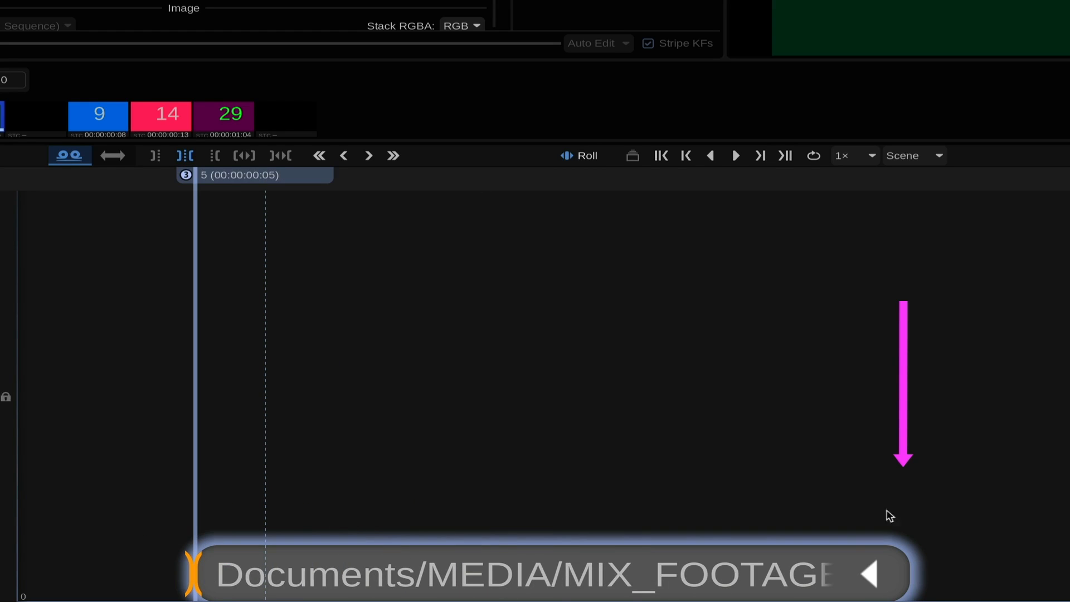
pyautogui.moveTo(208, 584); pyautogui.dragTo(230, 580)
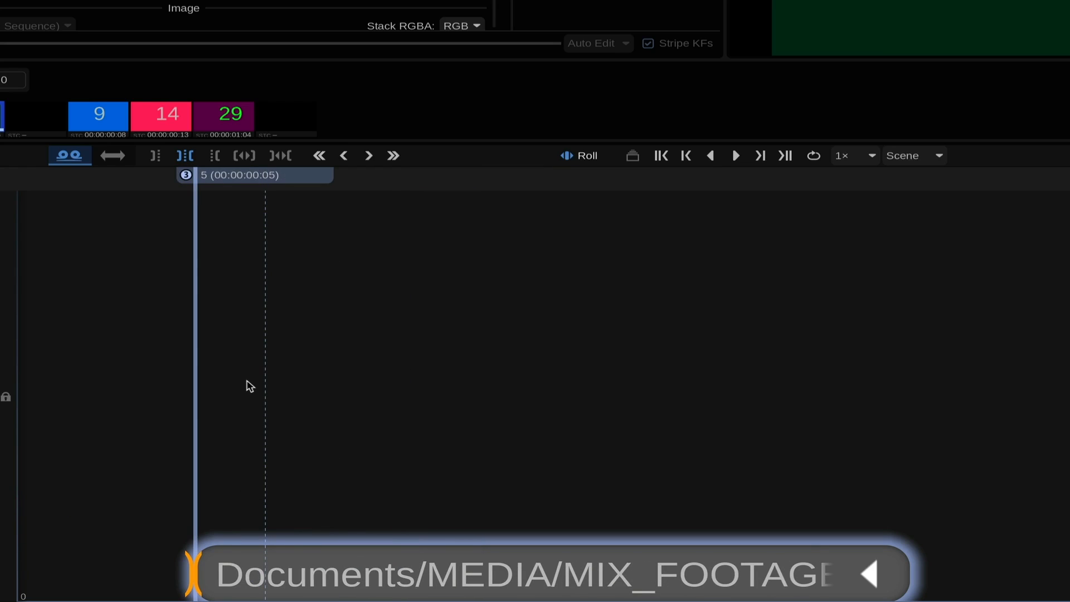
# - Leave Roll with the cursor moved to frame 11, and activate the trim tool for the first strip's end edge
pyautogui.moveTo(182, 177); pyautogui.dragTo(666, 233)
pyautogui.click(662, 219)
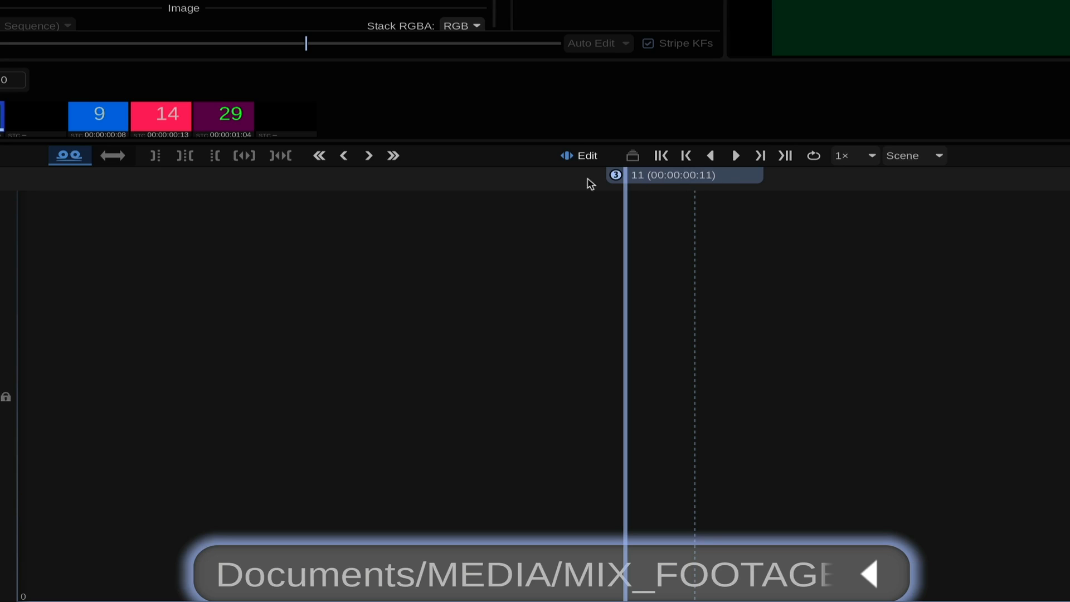
pyautogui.click(155, 155)
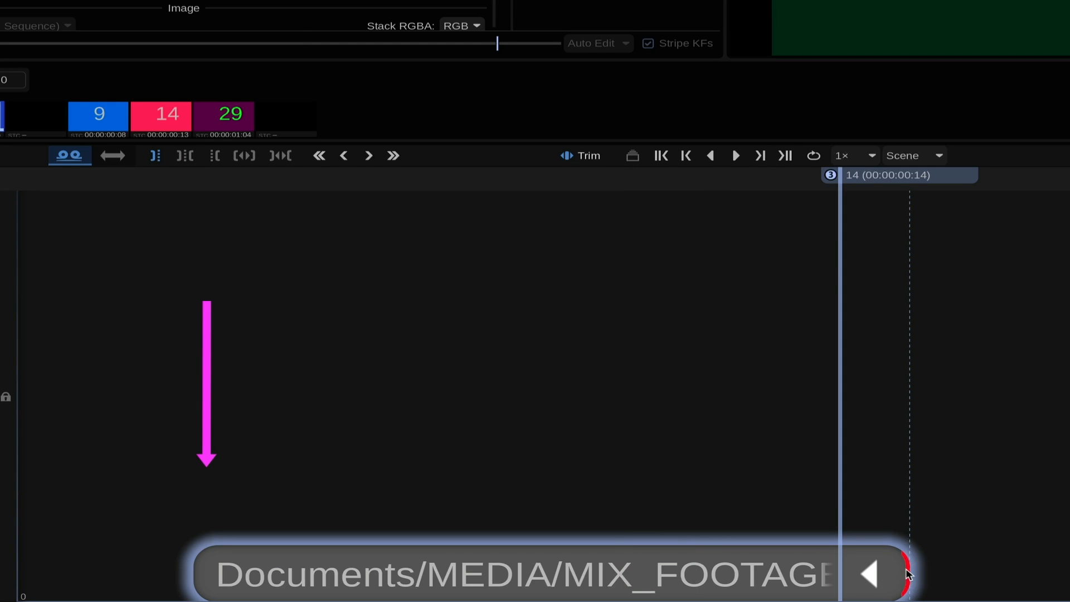
pyautogui.moveTo(903, 570); pyautogui.dragTo(817, 564)
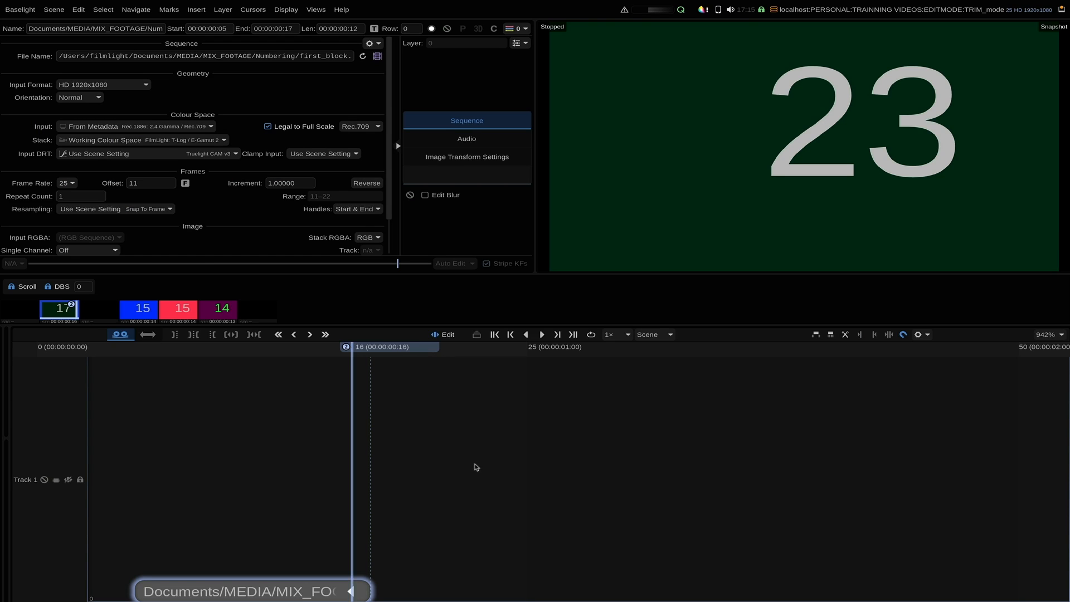
# - Roll the cut between the blue and pink strips four frames later to frame 89, and roll it back to frame 86
pyautogui.press('Down')
pyautogui.press('Down')
pyautogui.press('Down')
pyautogui.press('Down')
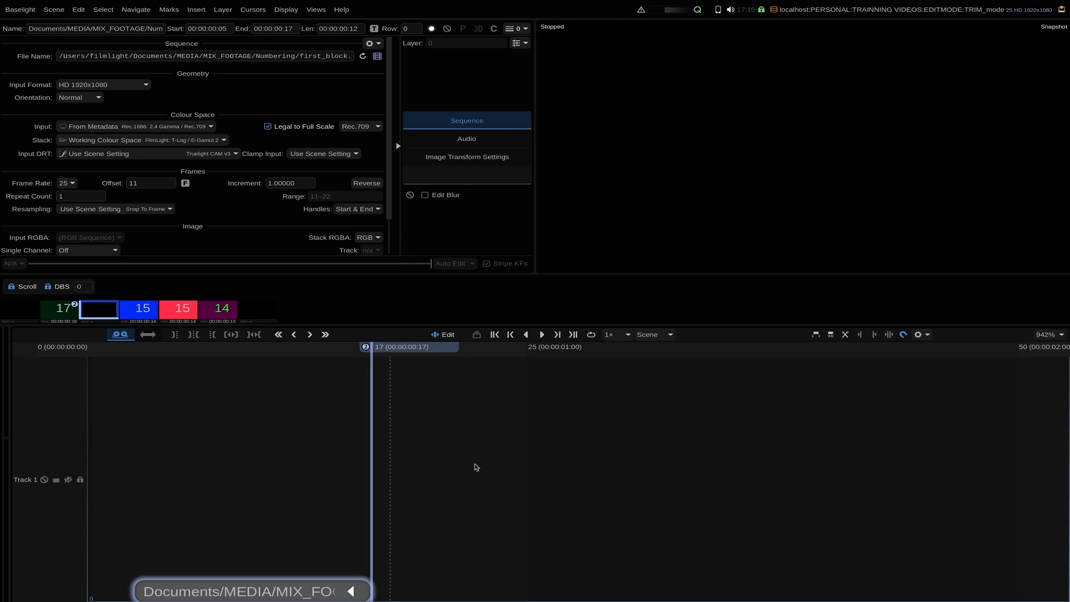
pyautogui.press('Down')
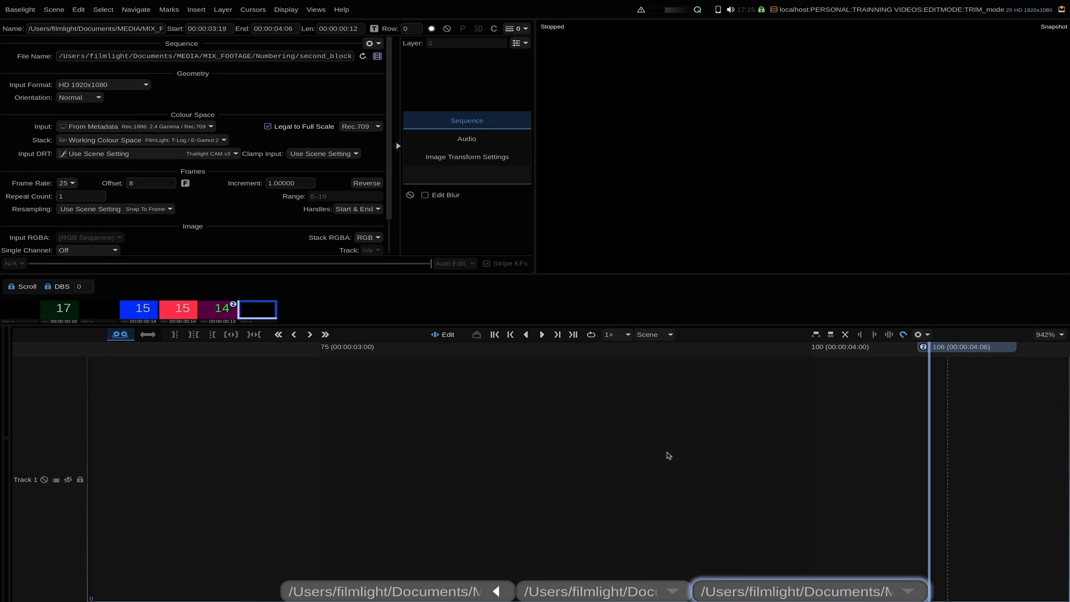
pyautogui.press('Up')
pyautogui.press('Up')
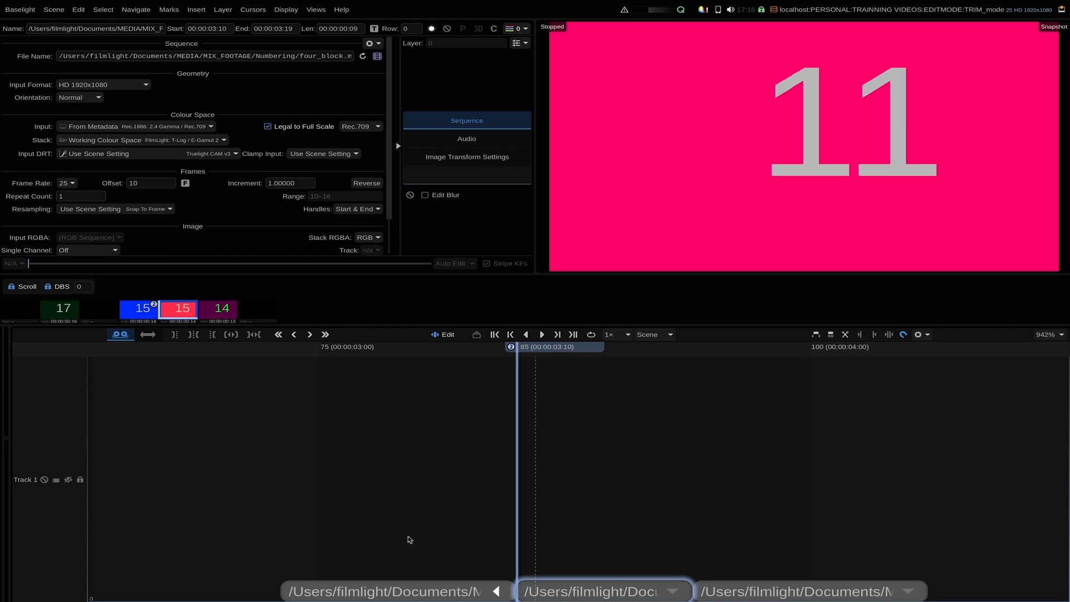
pyautogui.press('t')
pyautogui.moveTo(517, 590); pyautogui.dragTo(604, 589)
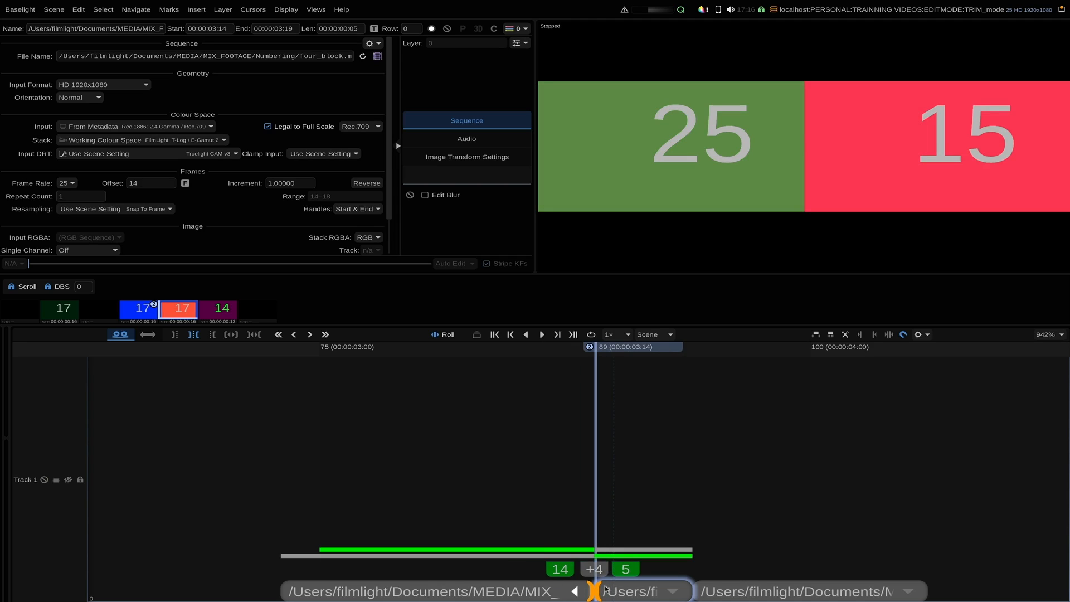
pyautogui.moveTo(606, 588); pyautogui.dragTo(535, 594)
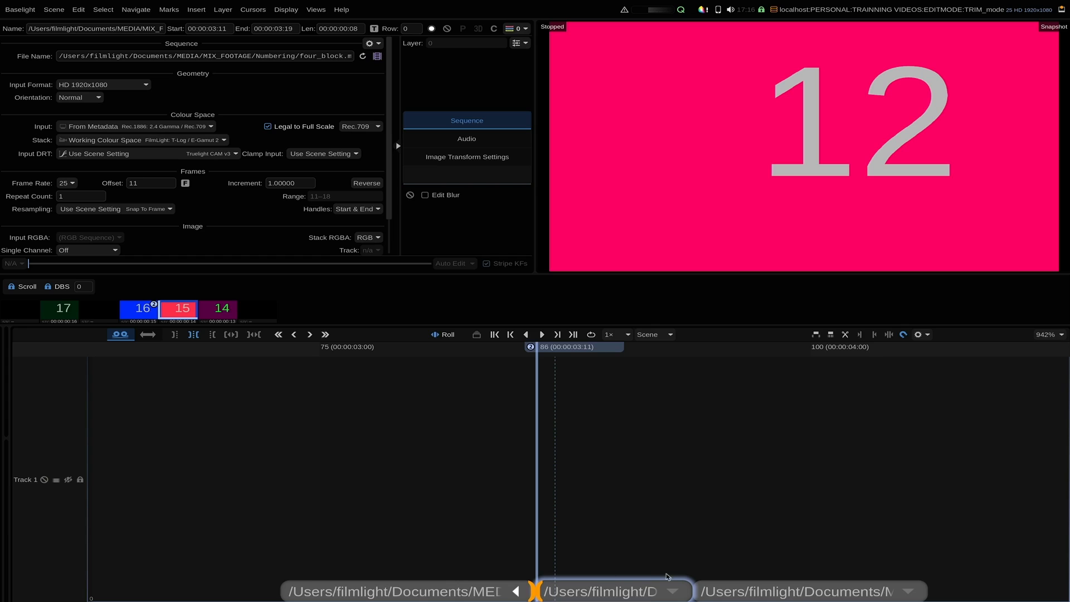
# - Roll the cut between the pink and purple strips four frames earlier to frame 90, and roll it back to frame 93
pyautogui.click(695, 589)
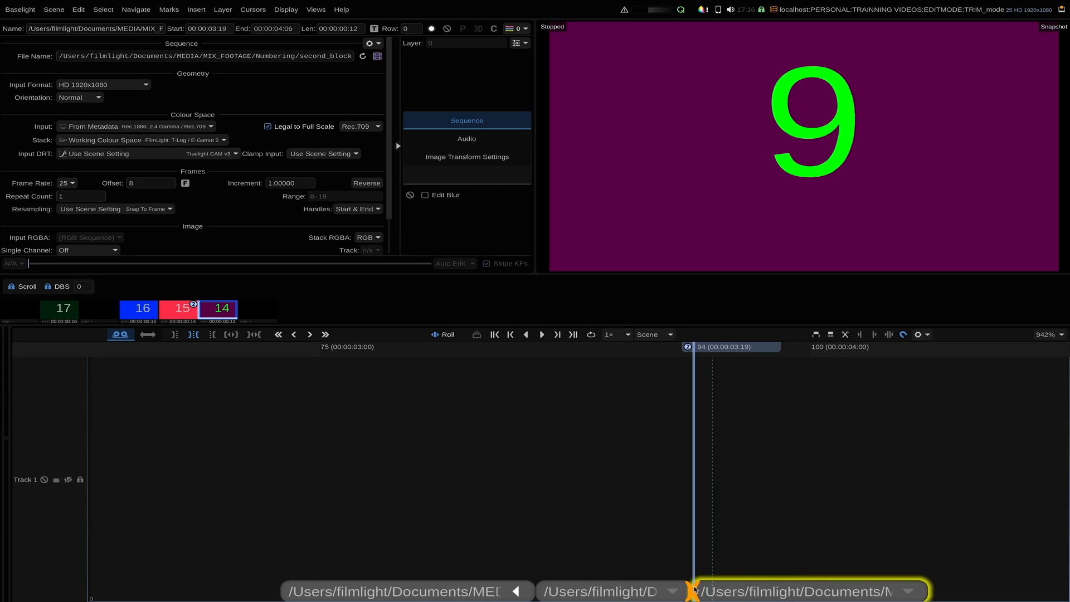
pyautogui.moveTo(694, 589); pyautogui.dragTo(611, 593)
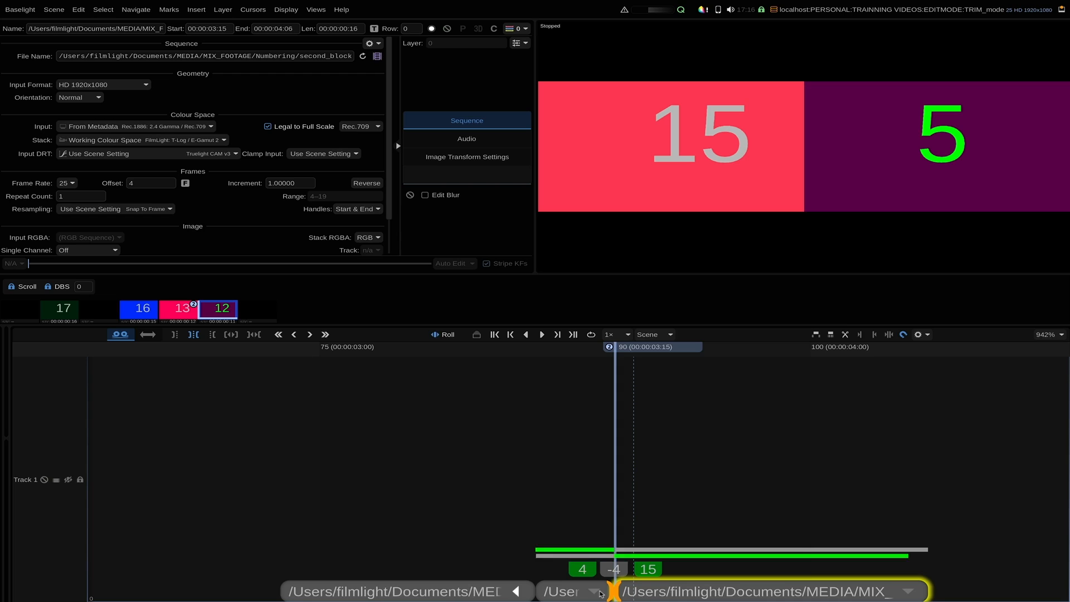
pyautogui.moveTo(604, 594); pyautogui.dragTo(660, 596)
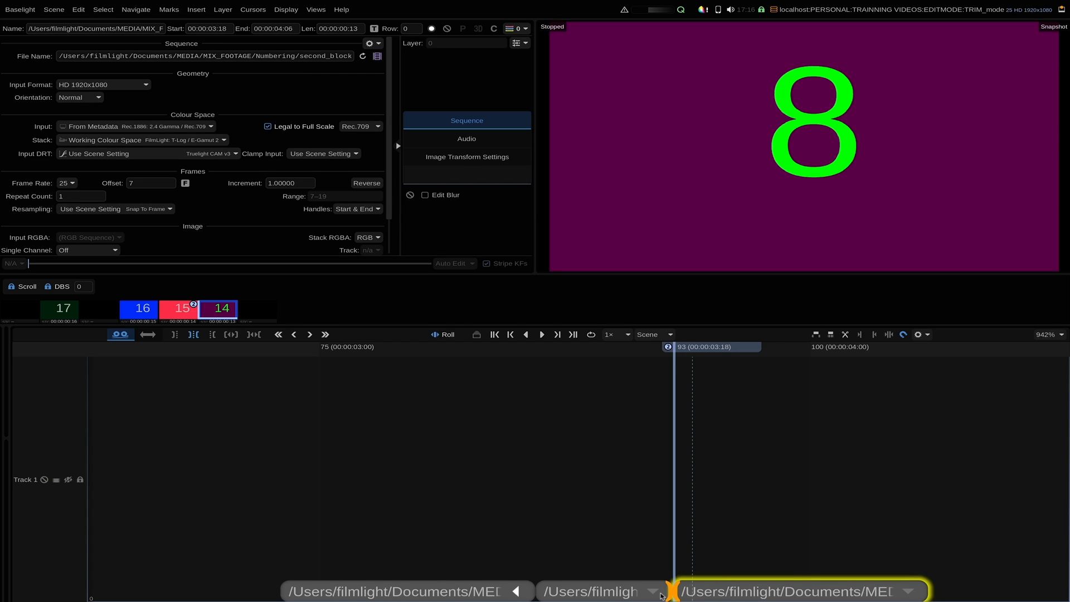
# - Select the three adjoining strips from the blue one through the purple one
pyautogui.click(530, 594)
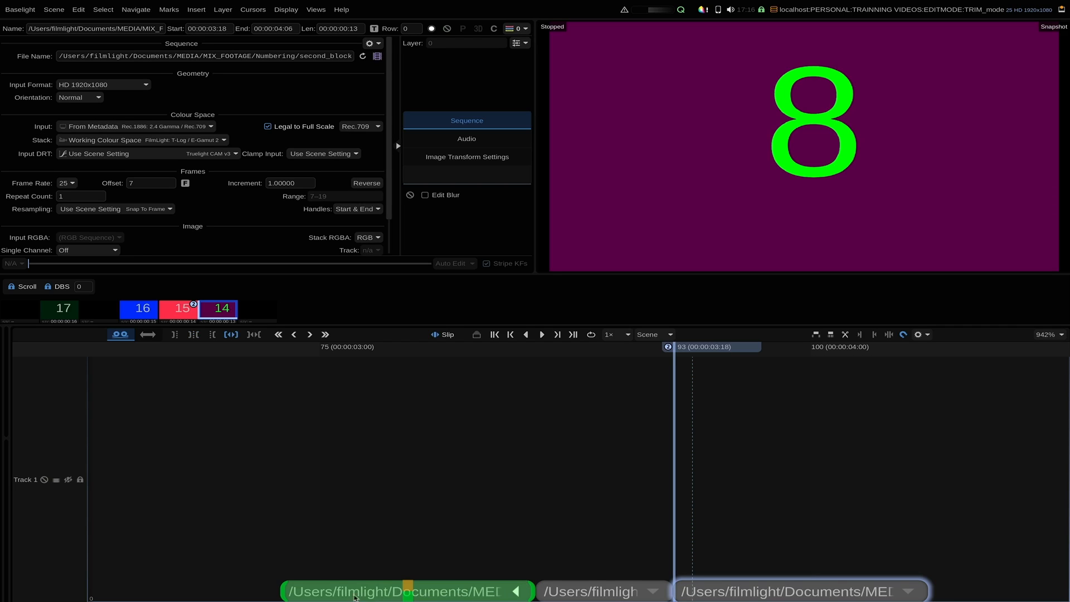
pyautogui.click(306, 595)
pyautogui.keyDown('shift'); pyautogui.click(922, 591); pyautogui.keyUp('shift')
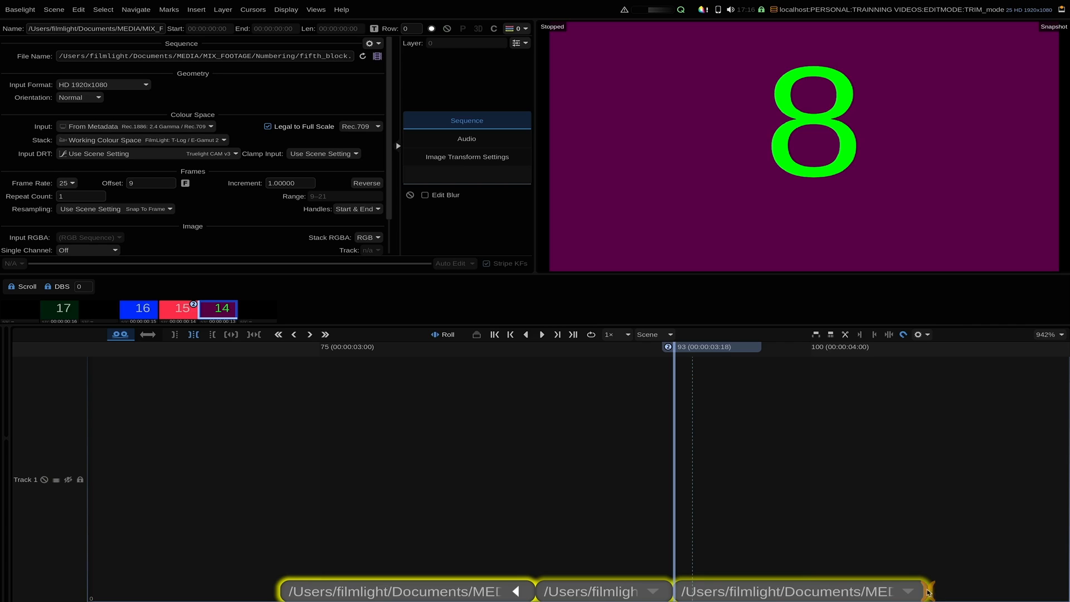
pyautogui.click(880, 595)
pyautogui.click(584, 594)
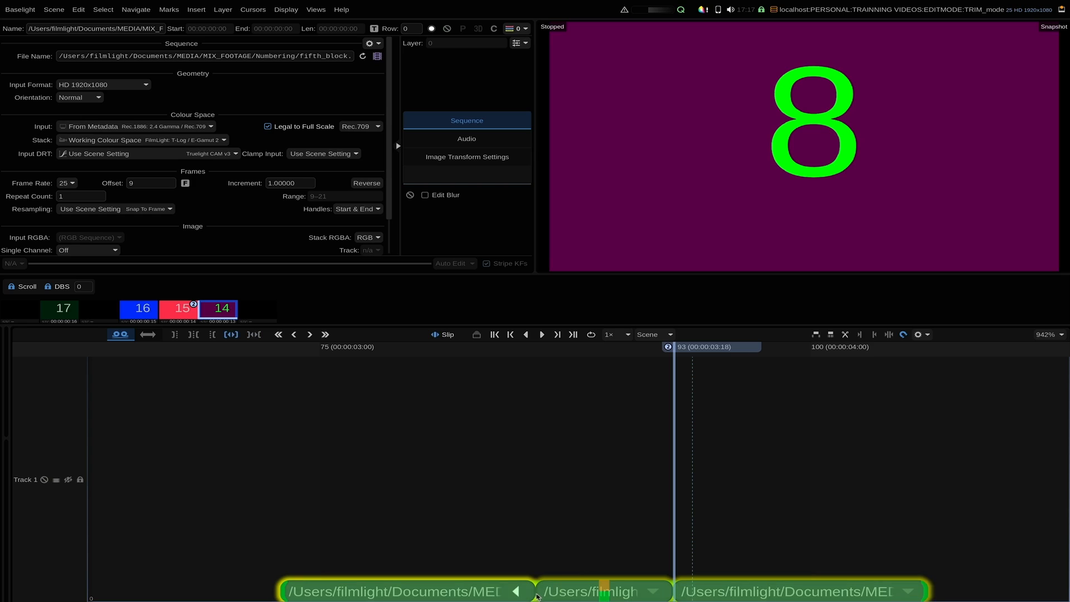
# - Activate the Roll tool on the start edge of the blue strip and move the cursor to frame 76
pyautogui.click(283, 593)
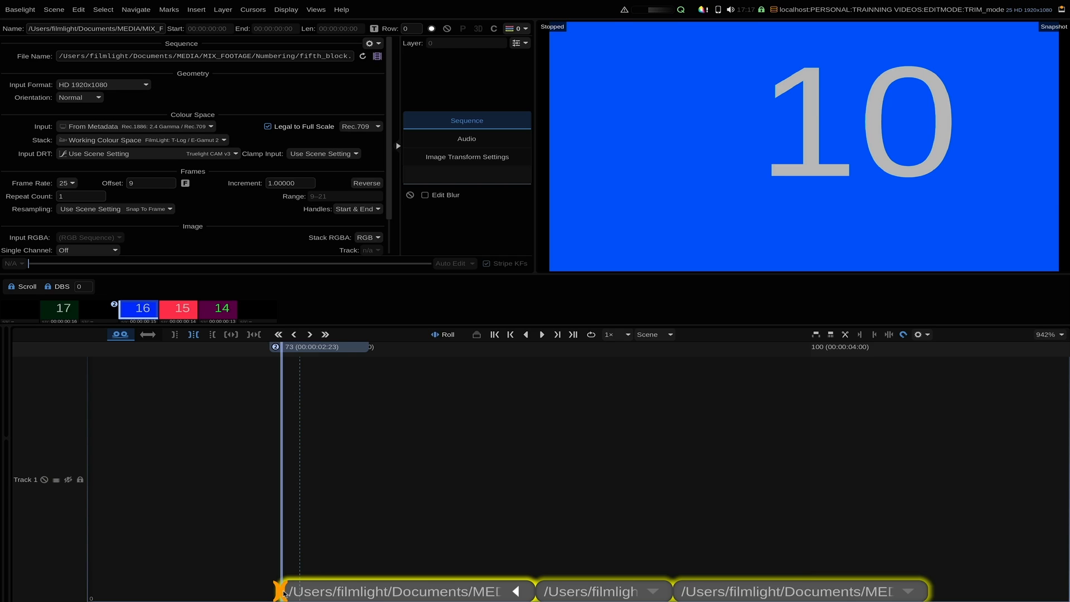
pyautogui.moveTo(282, 593)
pyautogui.mouseDown()
pyautogui.moveTo(377, 593)
pyautogui.moveTo(282, 592)
pyautogui.mouseUp()
pyautogui.click(329, 349)
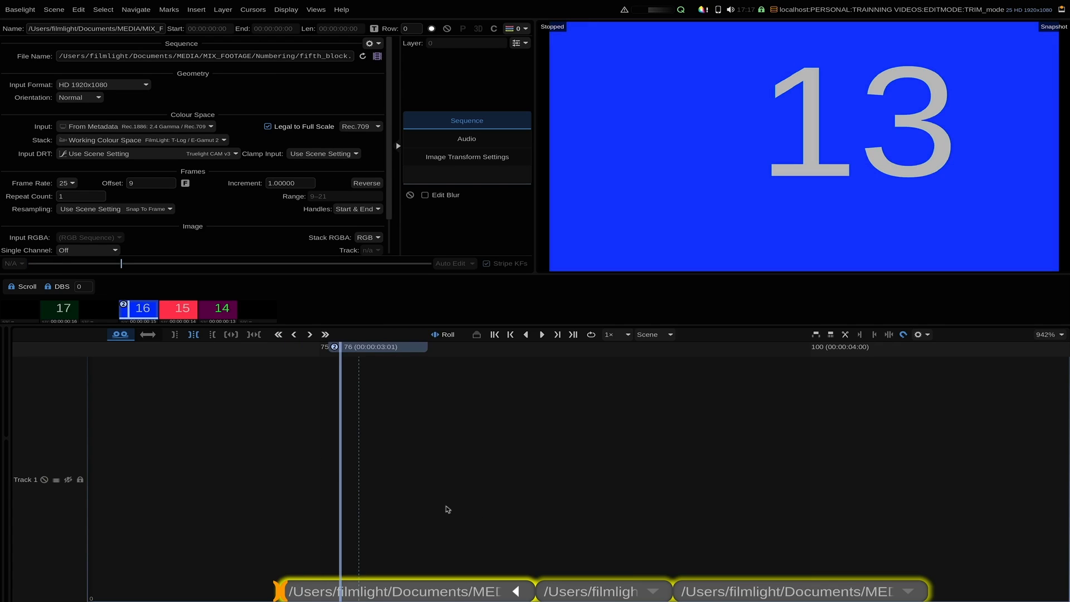
# - Activate trim on the start edge of the selected strips, switch it to their end edge, and enable trim on both edges together
pyautogui.moveTo(327, 535); pyautogui.dragTo(778, 600)
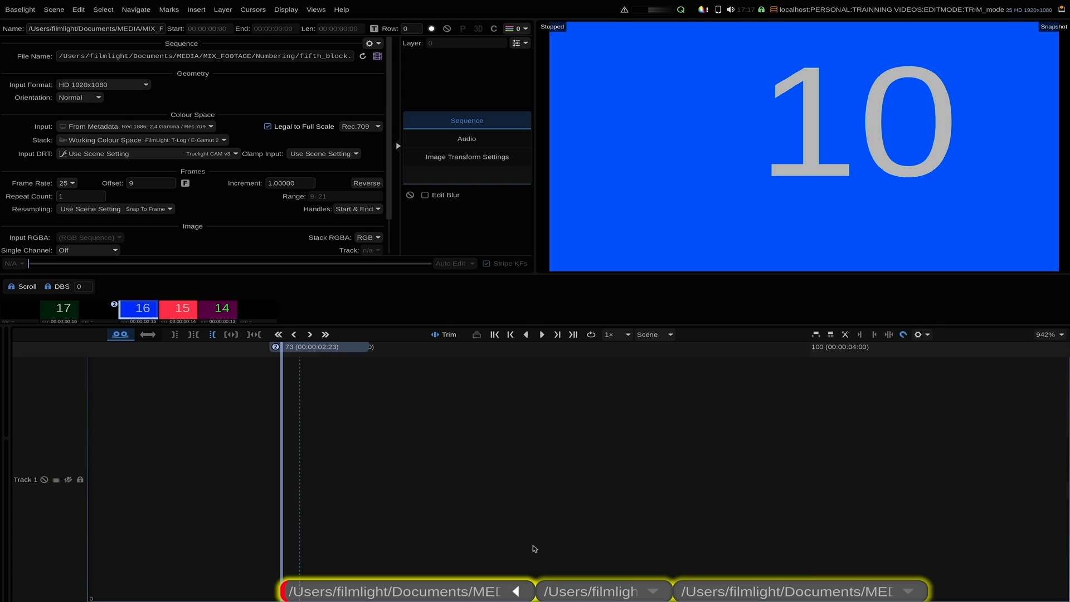
pyautogui.press(']')
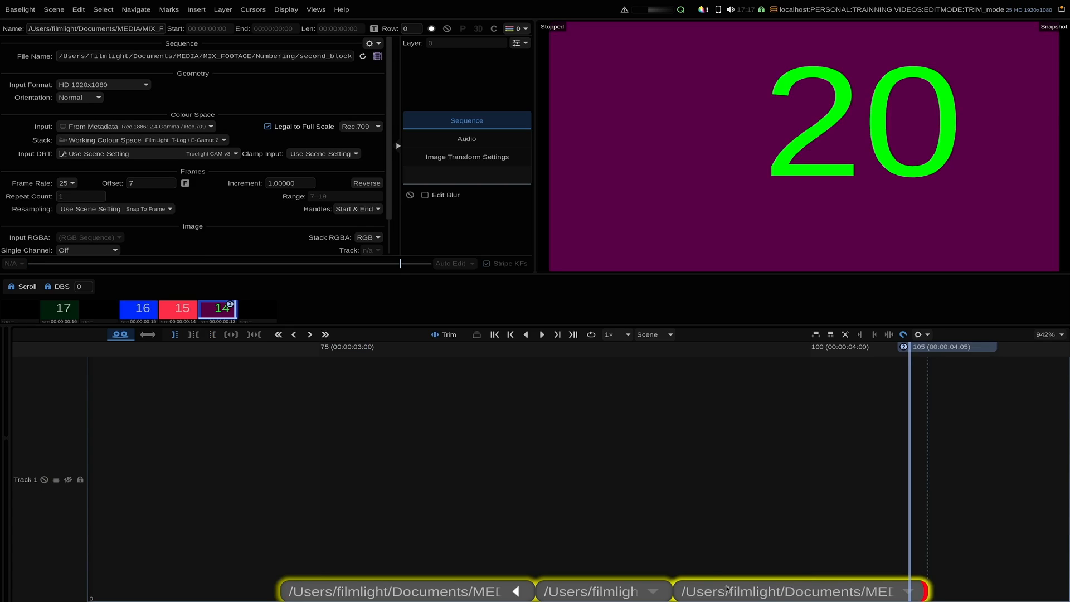
pyautogui.press('u')
pyautogui.click(178, 334)
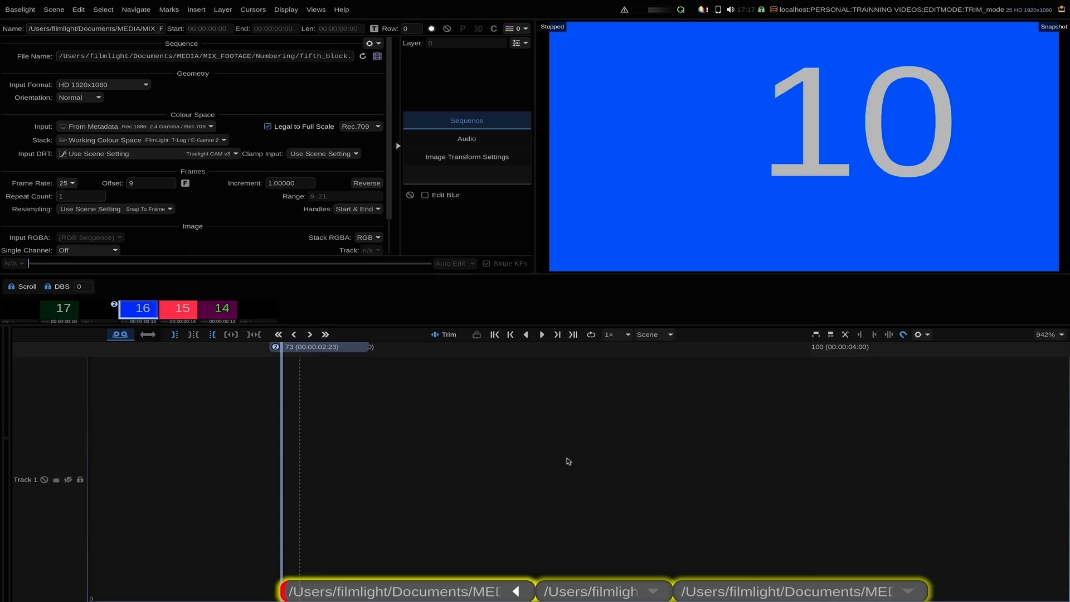
# - Leave the timeline's edit mode to clear the active trim edges, and enter it again
pyautogui.press('Escape')
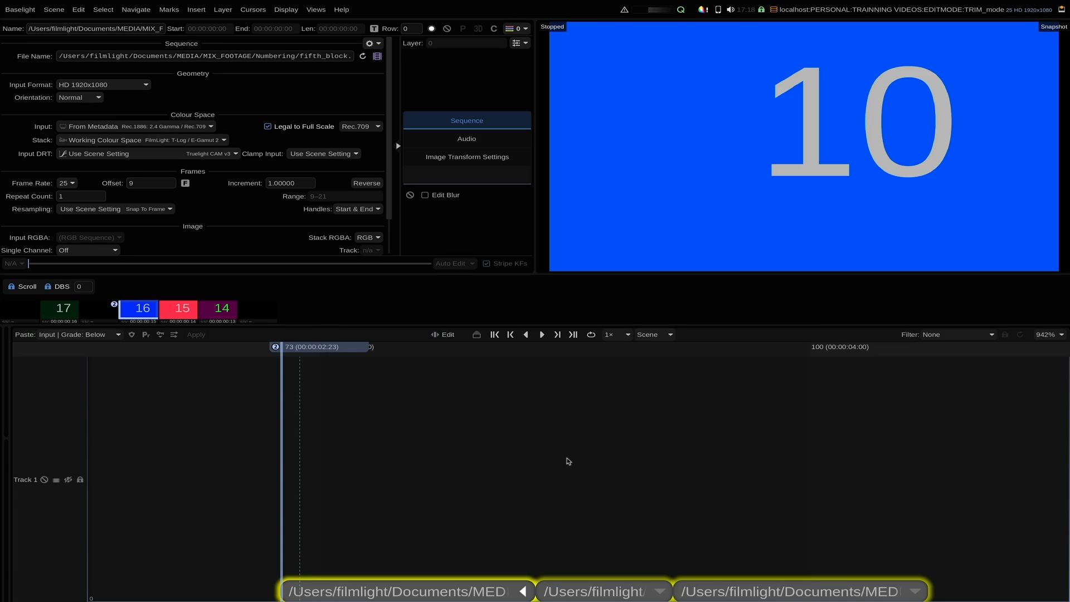
pyautogui.press('e')
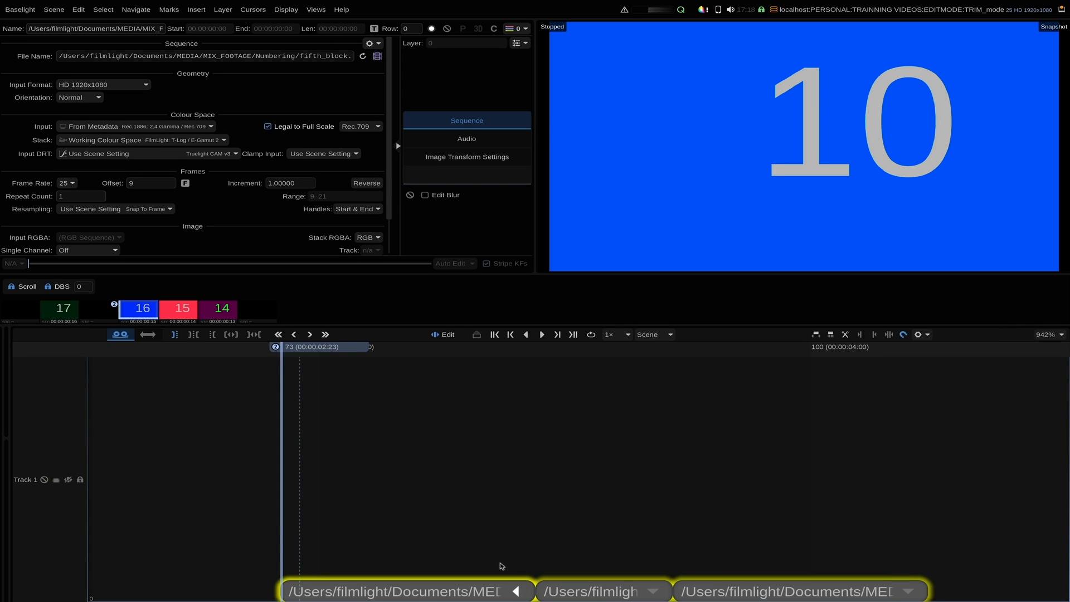
pyautogui.click(542, 588)
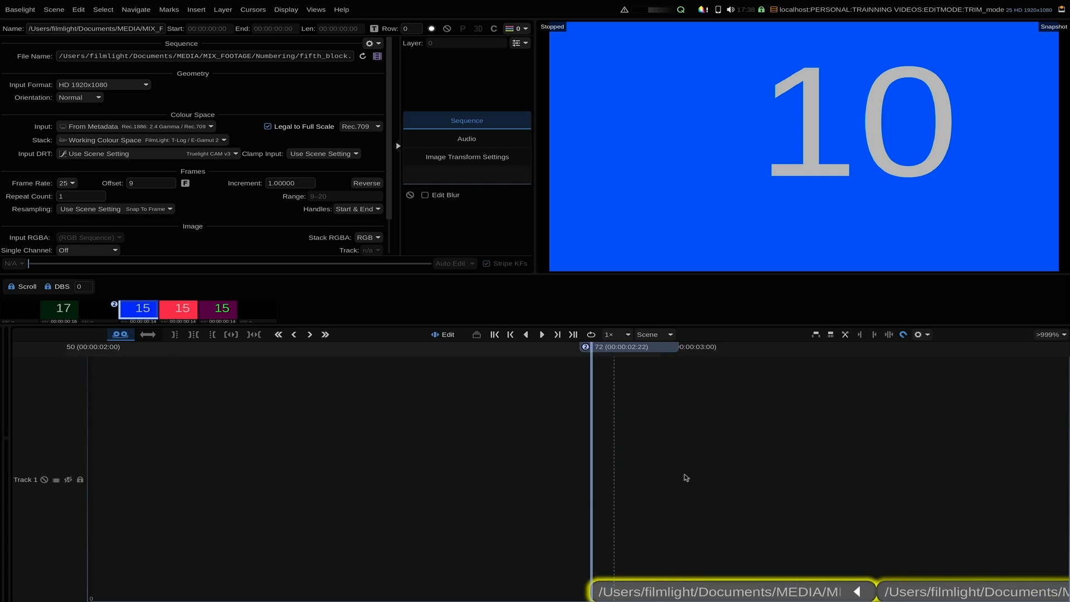
# - Extend the selection of three adjoining strips to the dark green first strip, placing the cursor at frame 5, and clear the multiple selection
pyautogui.scroll(-5, 686, 478)
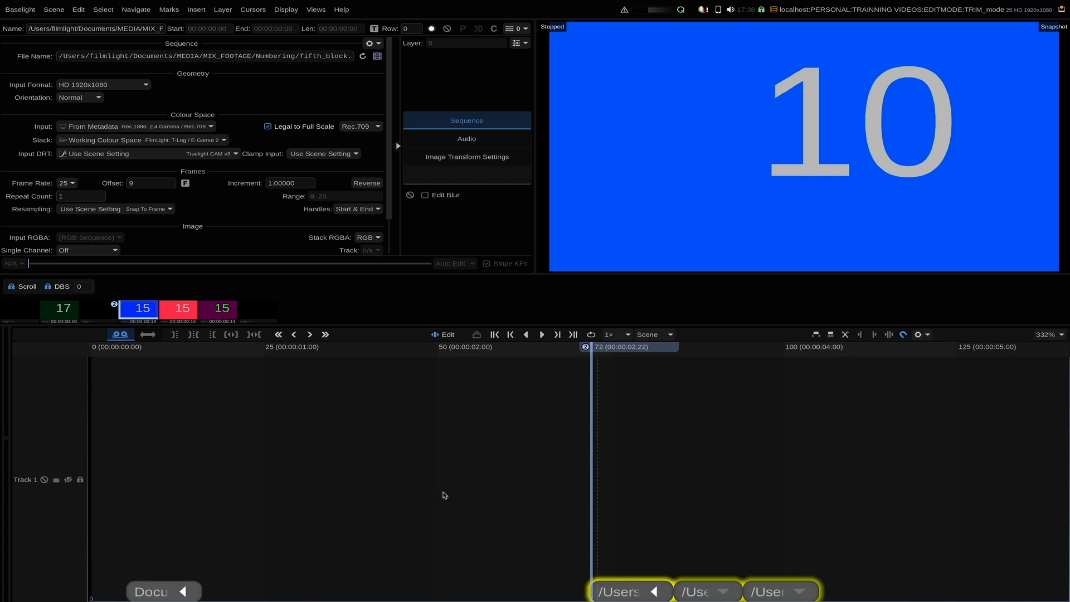
pyautogui.hotkey('shift', 'Up')
pyautogui.hotkey('shift', 'Up')
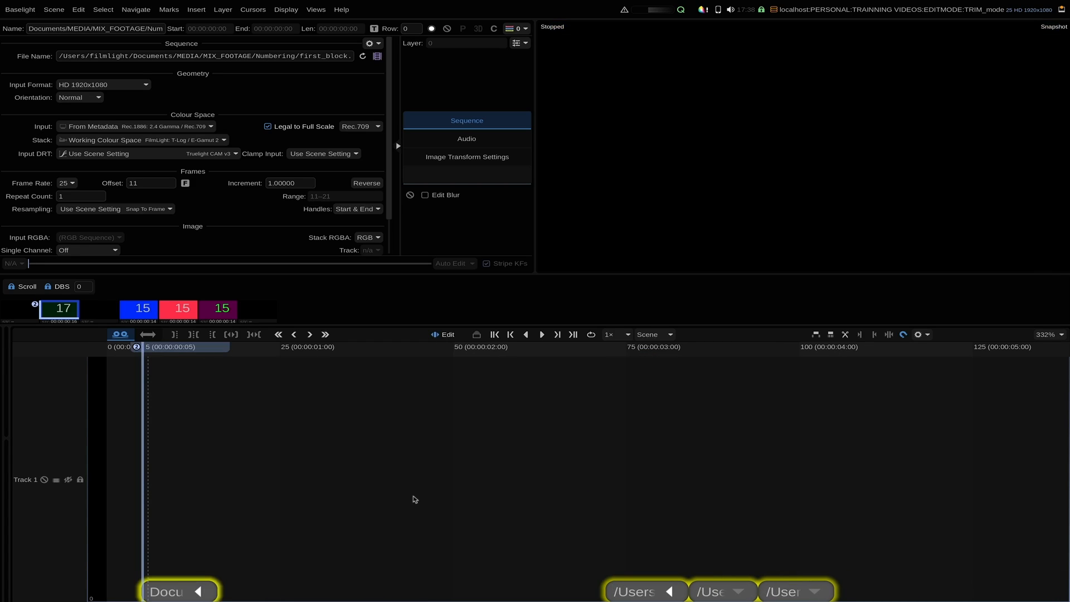
pyautogui.click(409, 500)
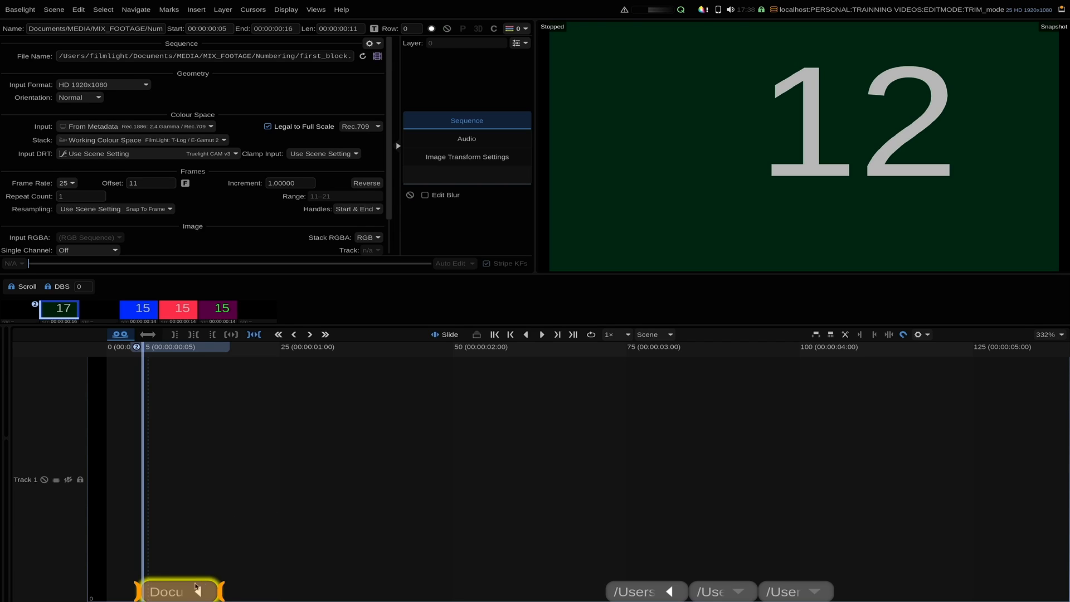
# - Slide the dark green strip 116 frames later, pull it part of the way back, and clear its selection
pyautogui.moveTo(181, 589)
pyautogui.moveTo(181, 590); pyautogui.dragTo(988, 557)
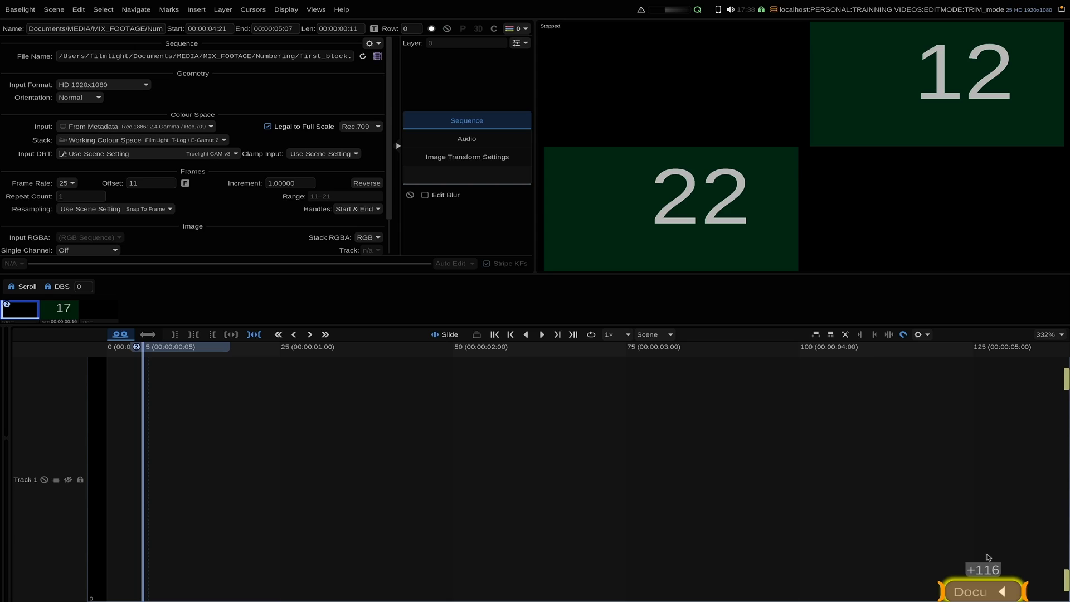
pyautogui.moveTo(988, 557); pyautogui.dragTo(869, 585)
pyautogui.click(801, 580)
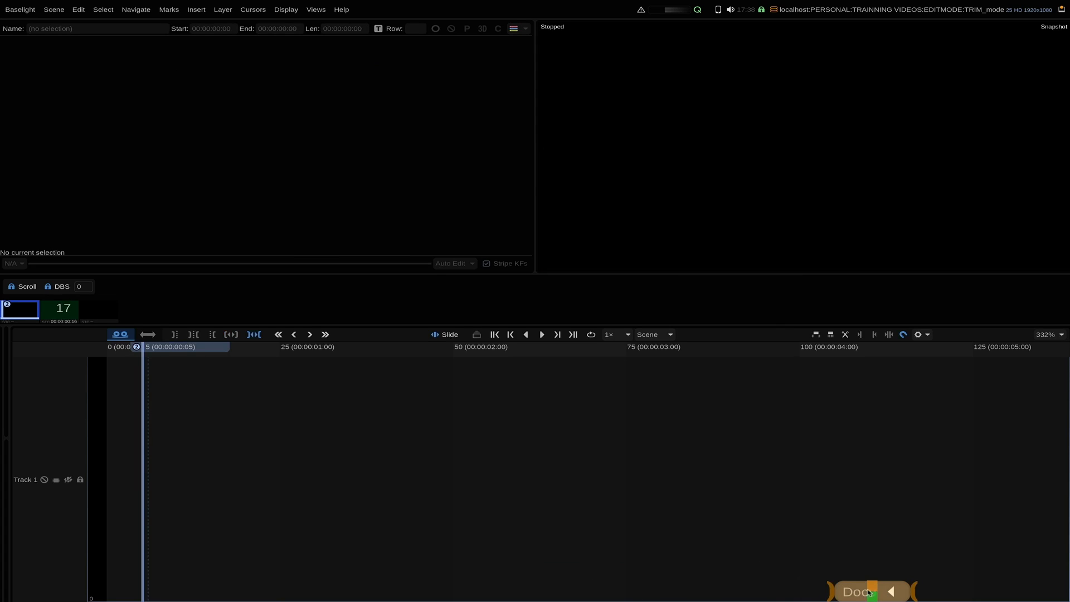
# - Slide the unselected dark green strip from beyond the other strips back towards the beginning of the timeline
pyautogui.moveTo(870, 589)
pyautogui.moveTo(873, 589); pyautogui.dragTo(872, 589)
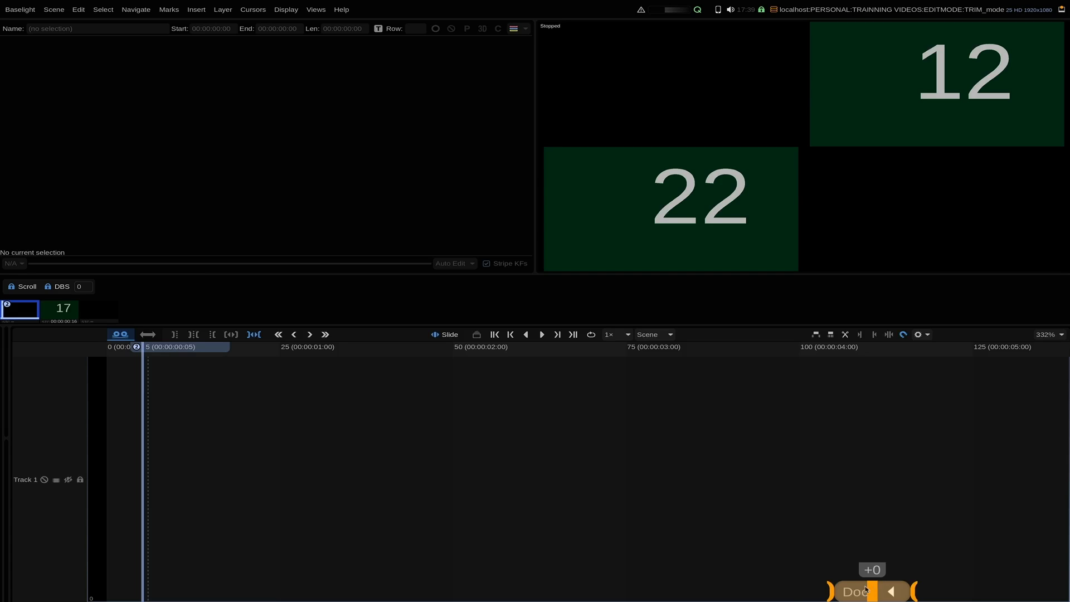
pyautogui.moveTo(866, 589); pyautogui.dragTo(374, 590)
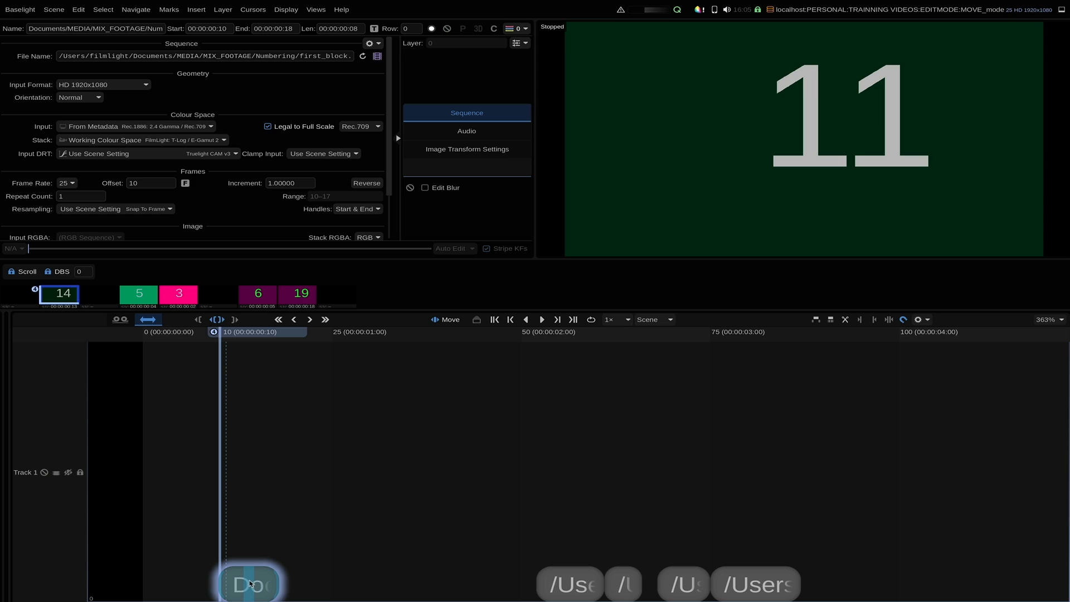
# - In the MOVE_mode scene, move the dark green strip 10 frames later to start at 00:00:00:20, and select it with Move Shot active
pyautogui.moveTo(251, 583); pyautogui.dragTo(329, 584)
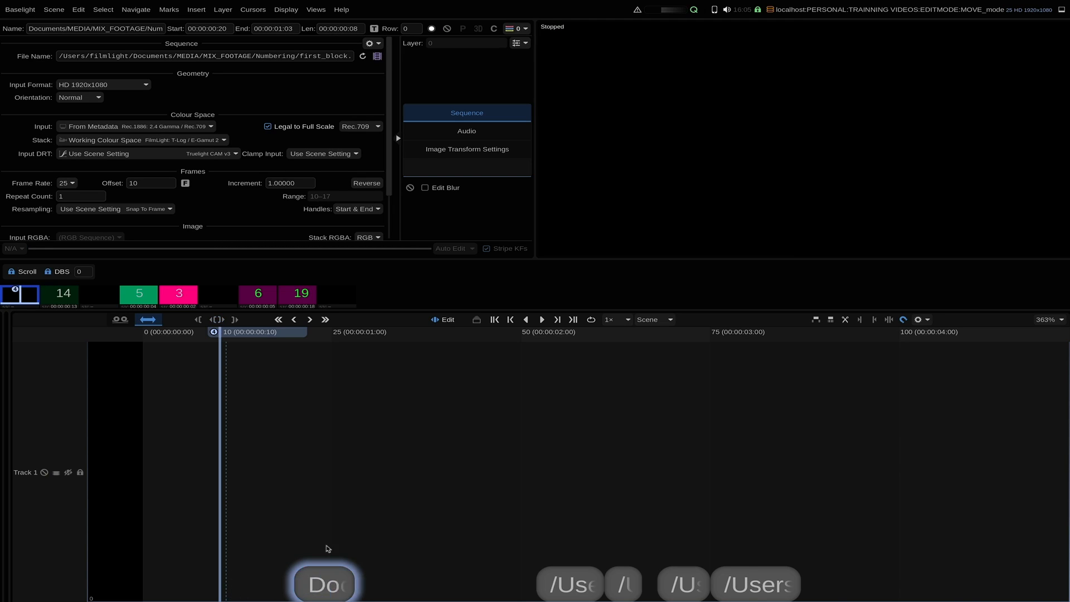
pyautogui.scroll(5, 413, 507)
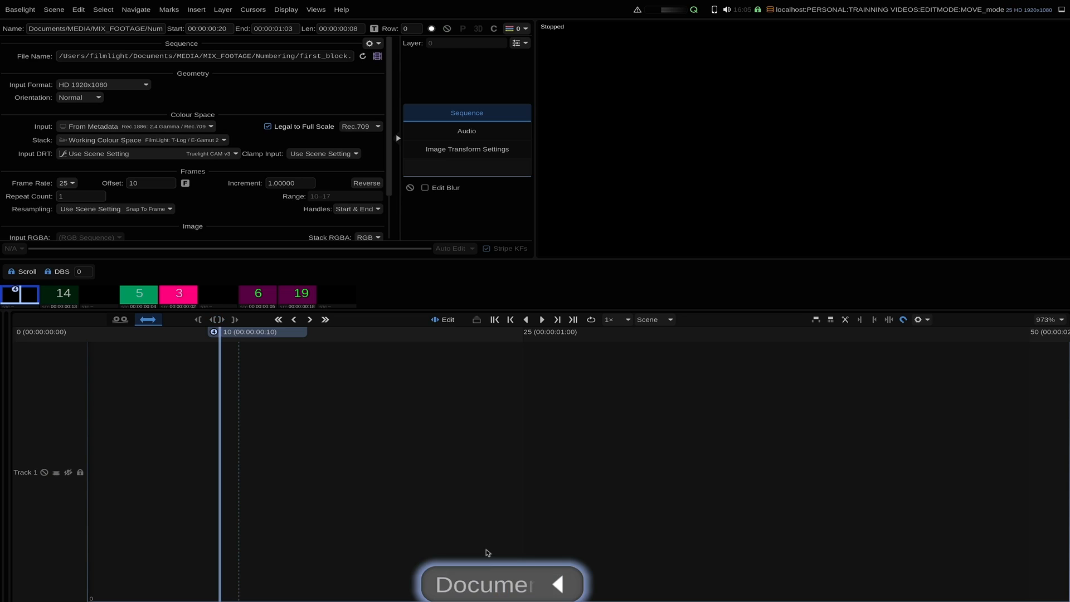
pyautogui.click(493, 579)
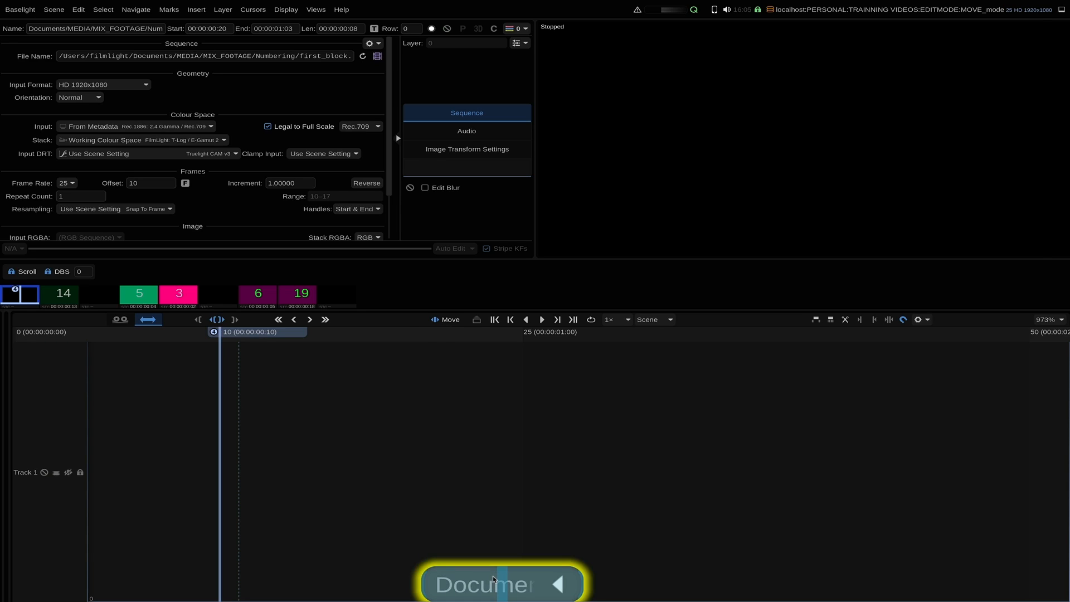
# - Switch the active move point of the dark green strip to its end edge, and to its start edge
pyautogui.press('pagedown')
pyautogui.press('pagedown')
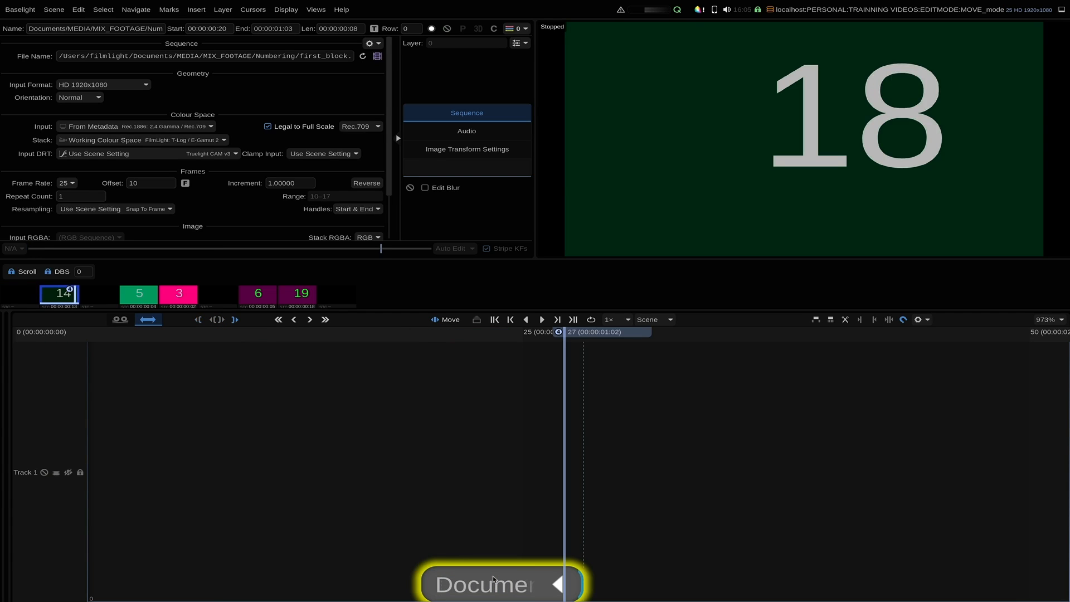
pyautogui.press('pageup')
pyautogui.scroll(-3, 554, 530)
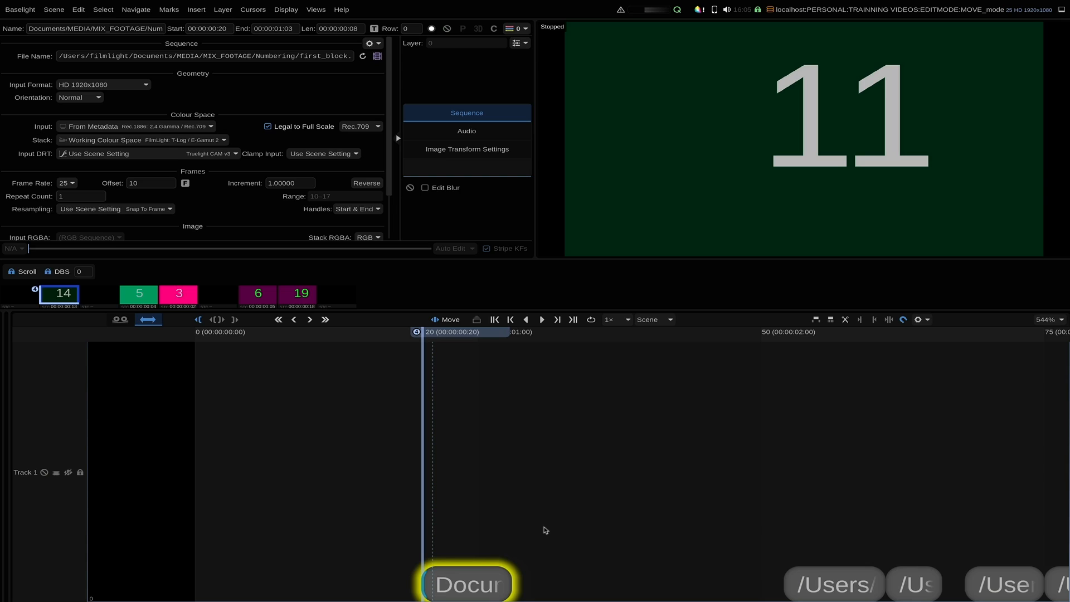
# - Activate Move Shot on the dark green strip and move the whole strip to start at 00:00:01:13
pyautogui.press('\\')
pyautogui.press('w')
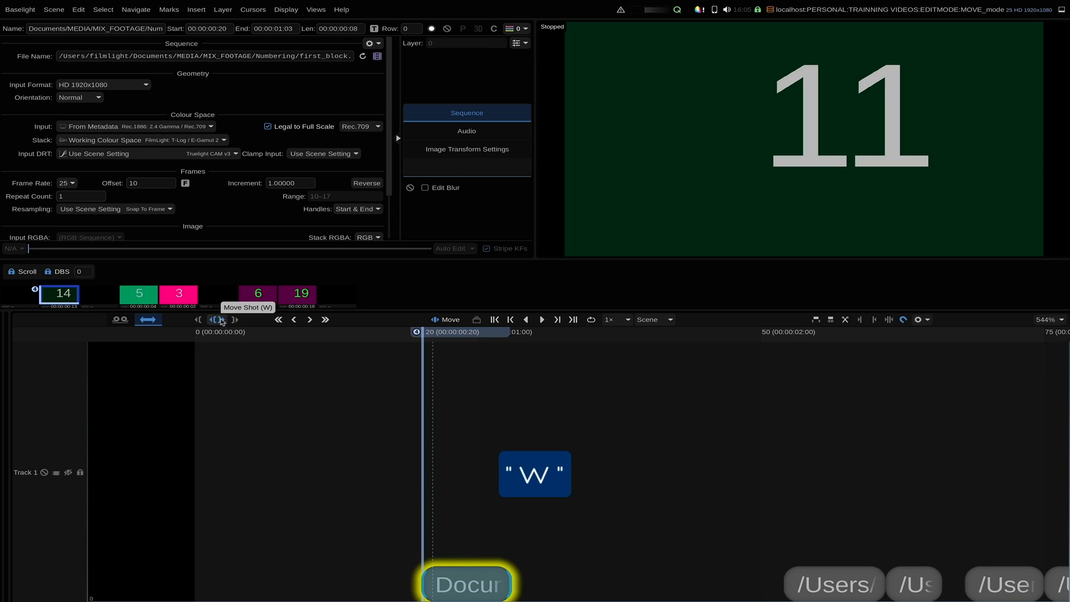
pyautogui.moveTo(463, 590); pyautogui.dragTo(673, 589)
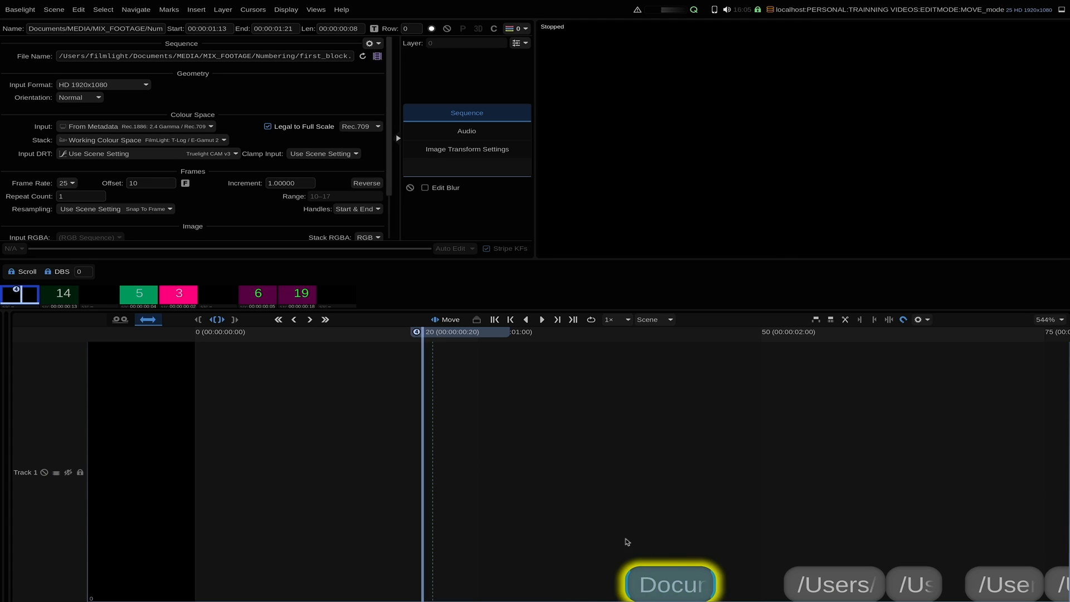
# - Move the dark green strip's start edge one frame earlier to 00:00:01:12, and extend its end edge later into the gap
pyautogui.click(197, 320)
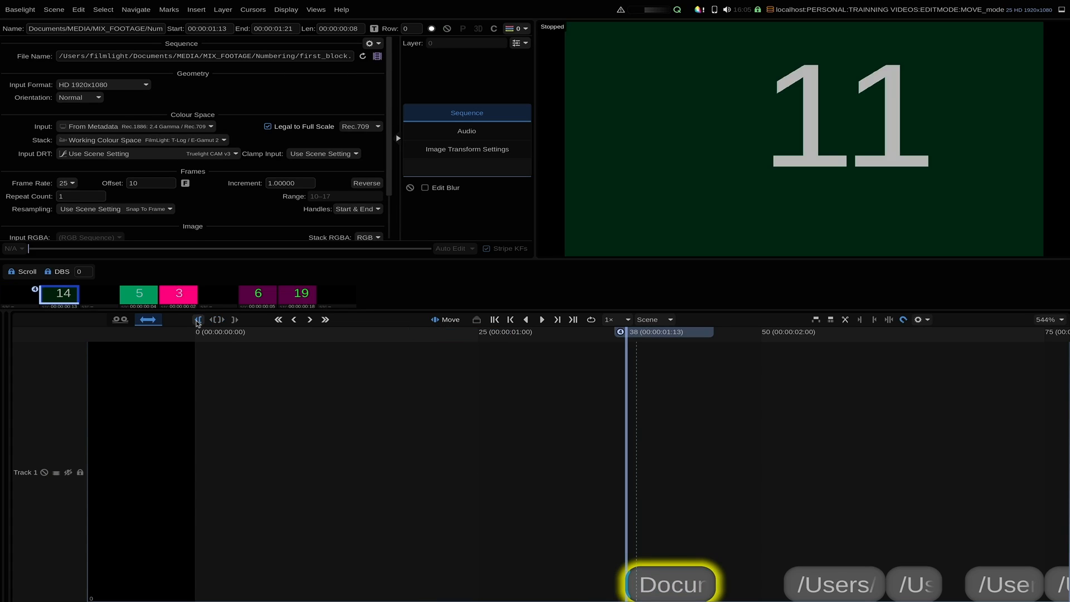
pyautogui.moveTo(627, 583)
pyautogui.mouseDown()
pyautogui.moveTo(664, 584)
pyautogui.moveTo(615, 586)
pyautogui.mouseUp()
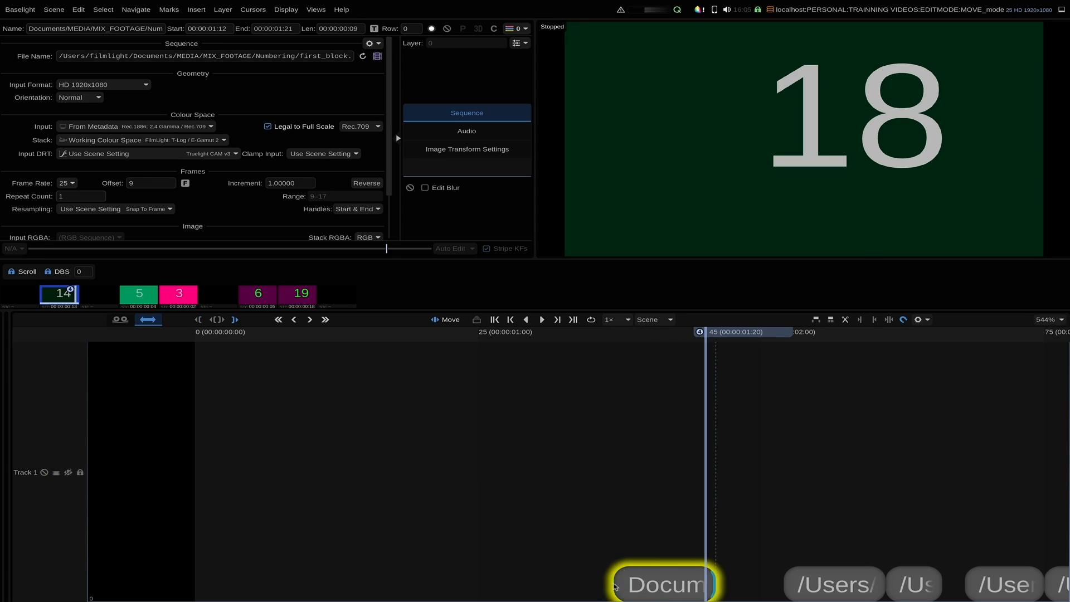
pyautogui.moveTo(717, 586)
pyautogui.mouseDown()
pyautogui.moveTo(681, 586)
pyautogui.moveTo(717, 586)
pyautogui.mouseUp()
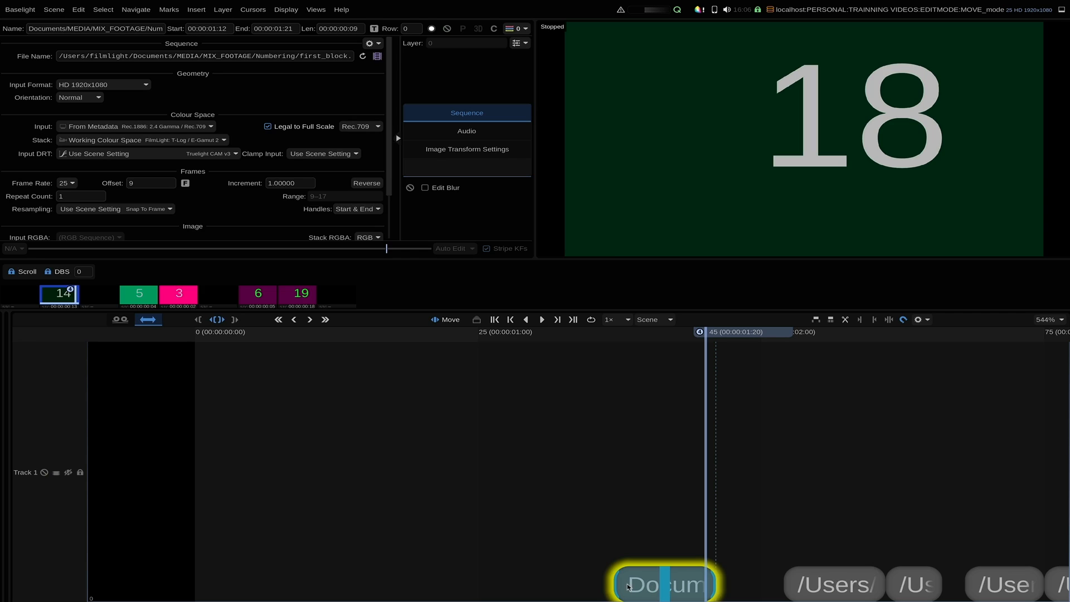
pyautogui.moveTo(628, 586)
pyautogui.mouseDown()
pyautogui.moveTo(674, 588)
pyautogui.moveTo(595, 588)
pyautogui.moveTo(617, 590)
pyautogui.mouseUp()
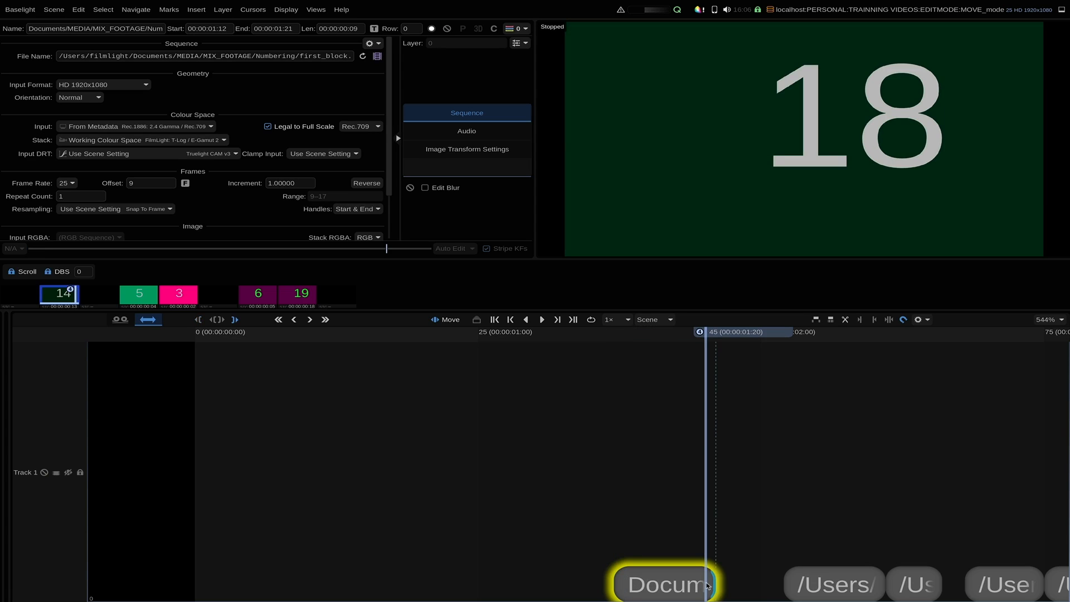
pyautogui.moveTo(713, 585); pyautogui.dragTo(770, 585)
pyautogui.moveTo(816, 586); pyautogui.dragTo(730, 585)
# - Select the short pink strip and extend its end edge to 00:00:03:02, across the strips that follow it
pyautogui.press('Down')
pyautogui.press('Down')
pyautogui.press('Down')
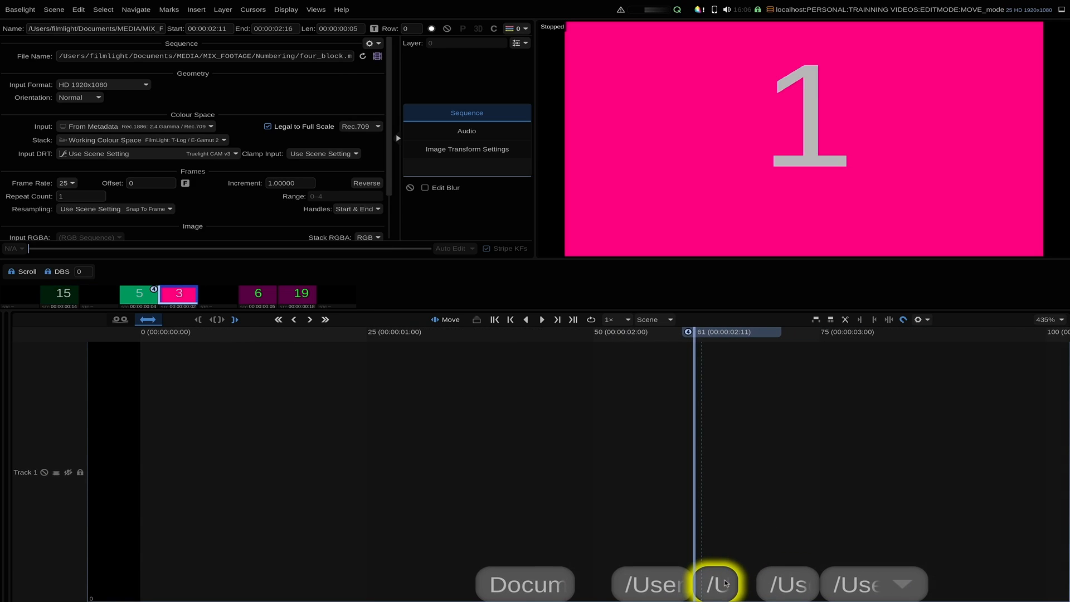
pyautogui.press('Right')
pyautogui.press('Right')
pyautogui.press('Right')
pyautogui.press('Right')
pyautogui.moveTo(734, 583); pyautogui.dragTo(838, 575)
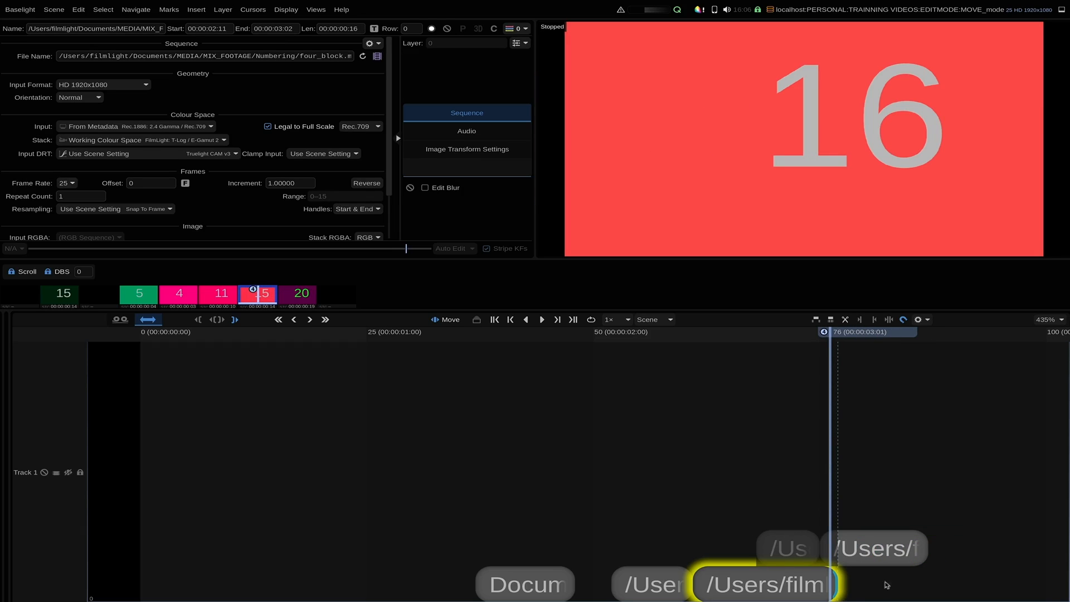
# - Adjust the pink strip's start edge, and move the whole strip earlier to start at 00:00:02:07, overlapping the preceding strip
pyautogui.click(697, 577)
pyautogui.moveTo(693, 584); pyautogui.dragTo(663, 583)
pyautogui.click(771, 588)
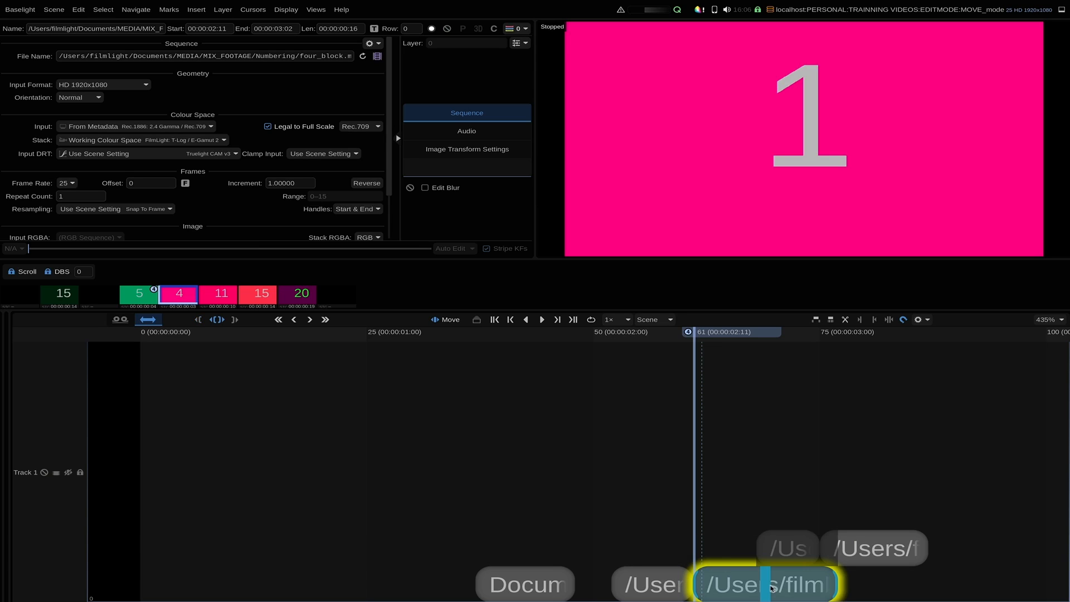
pyautogui.moveTo(768, 586); pyautogui.dragTo(715, 586)
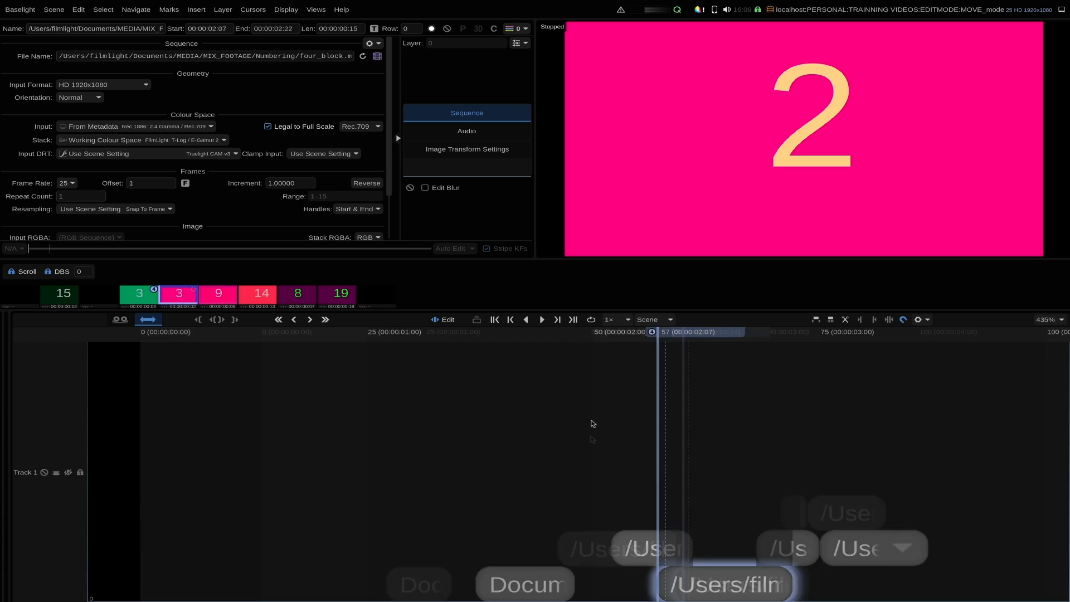
# - Place the cursor at frame 68, change from Trim to Move mode, and select the pink strip with Move Shot active
pyautogui.scroll(-2, 592, 440)
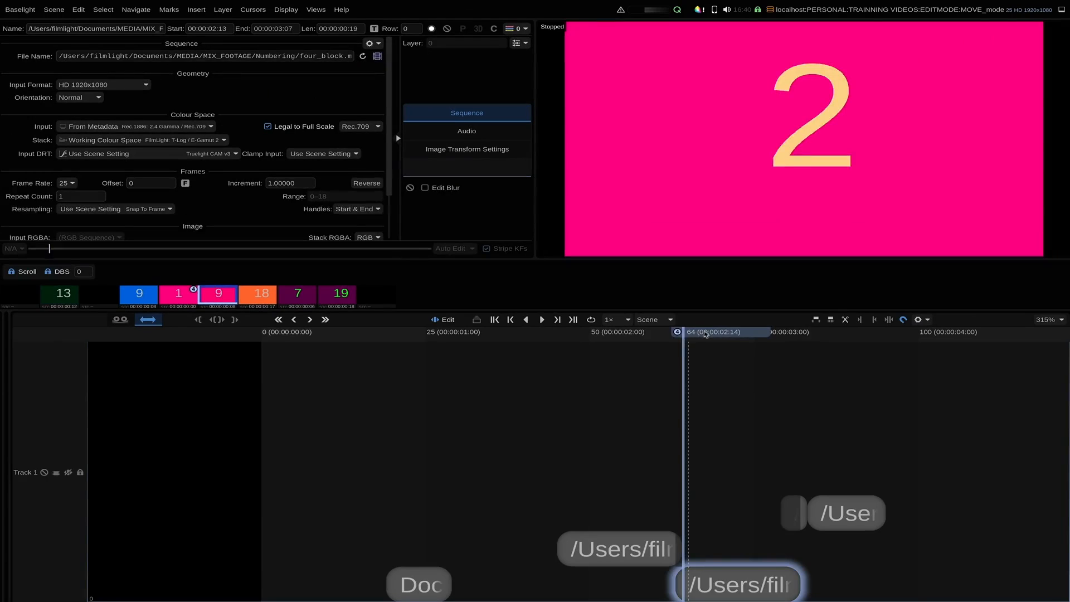
pyautogui.click(710, 332)
pyautogui.click(738, 583)
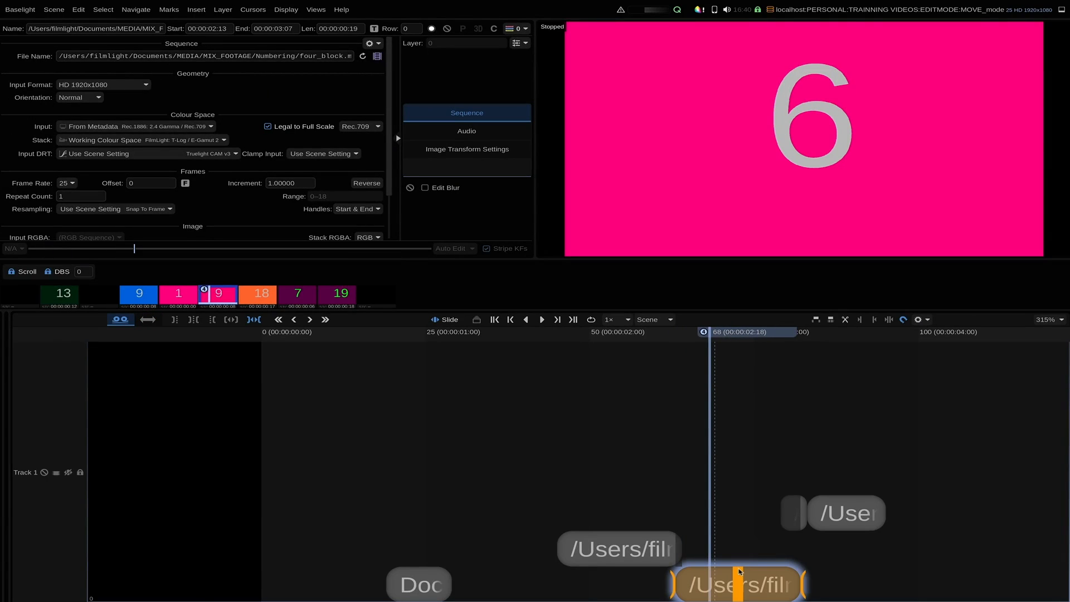
pyautogui.click(149, 320)
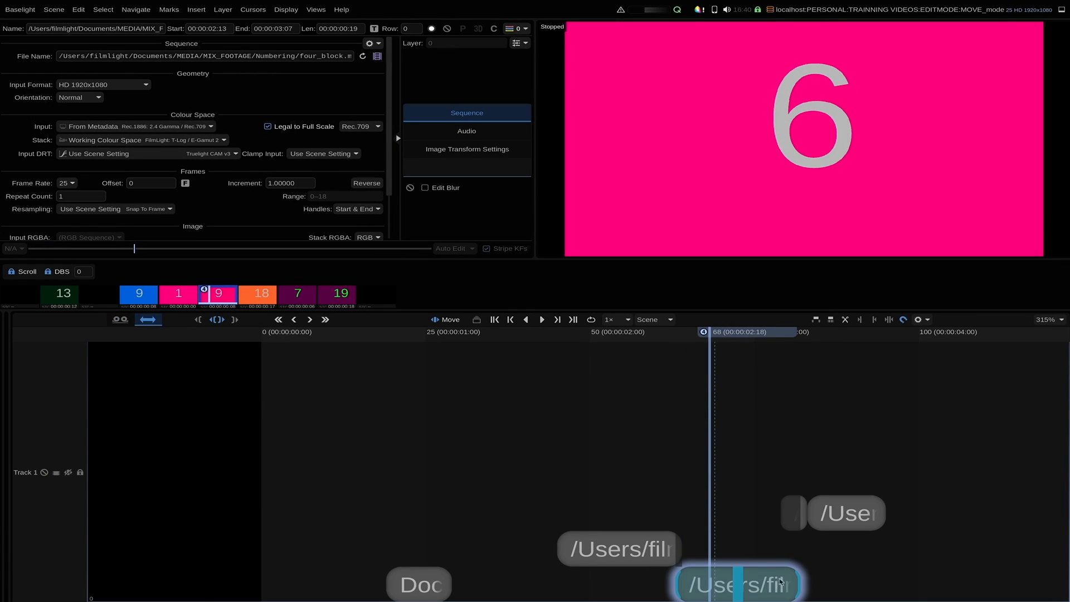
pyautogui.click(749, 589)
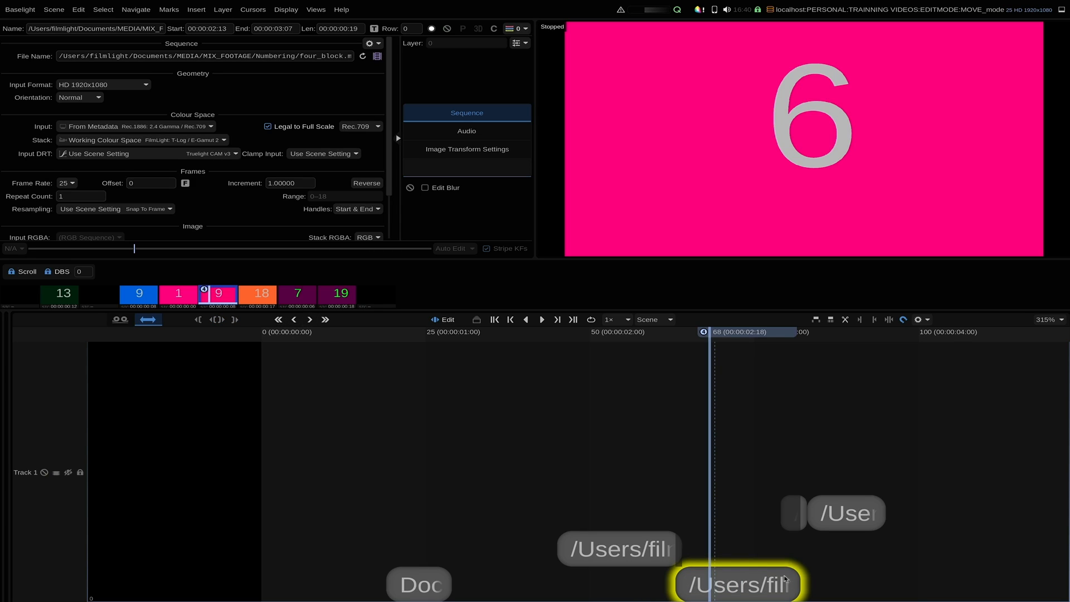
pyautogui.click(745, 585)
# - Nudge the pink strip 12 frames earlier to 00:00:02:01, and 12 frames later back to 00:00:02:13
pyautogui.click(293, 320)
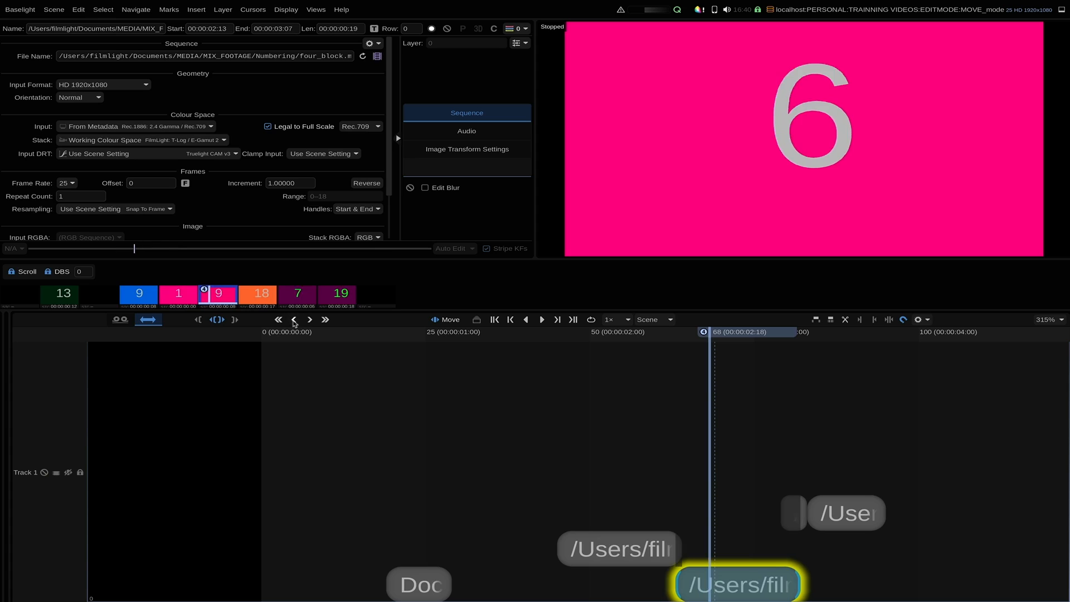
pyautogui.click(294, 320)
pyautogui.click(278, 320)
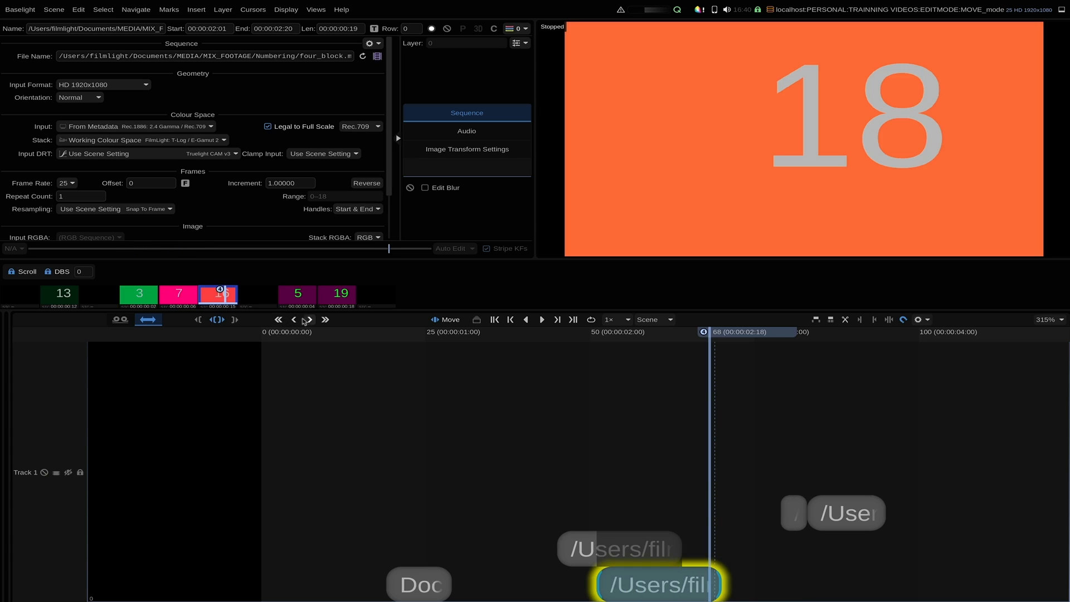
pyautogui.click(325, 320)
pyautogui.click(309, 320)
pyautogui.click(309, 320)
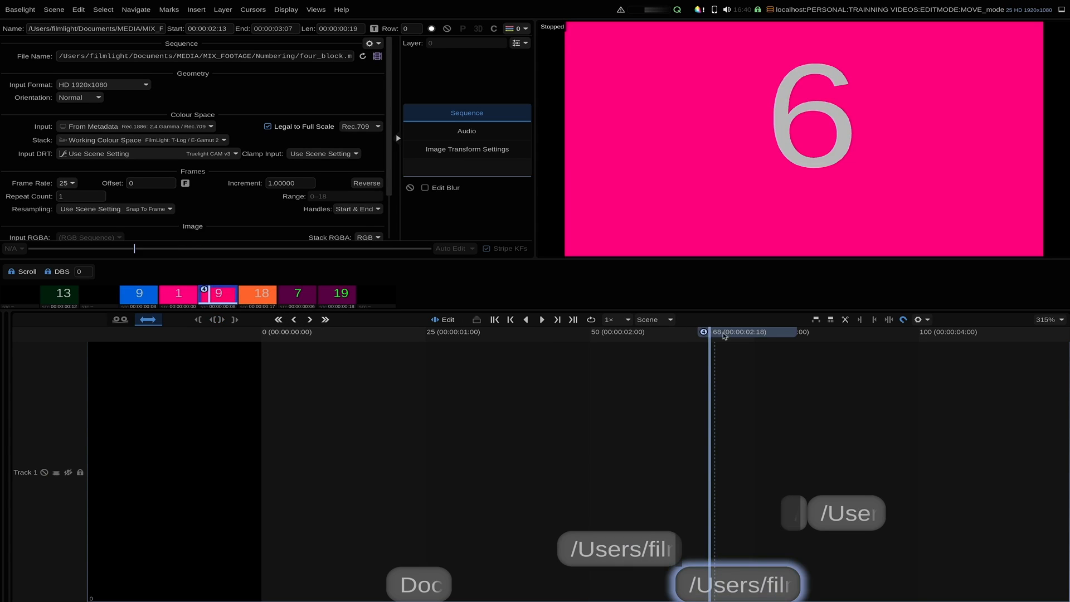
# - Place the cursor on the dark green strip at frame 25, enter Trim mode, and activate trim on the strip's end edge
pyautogui.click(422, 486)
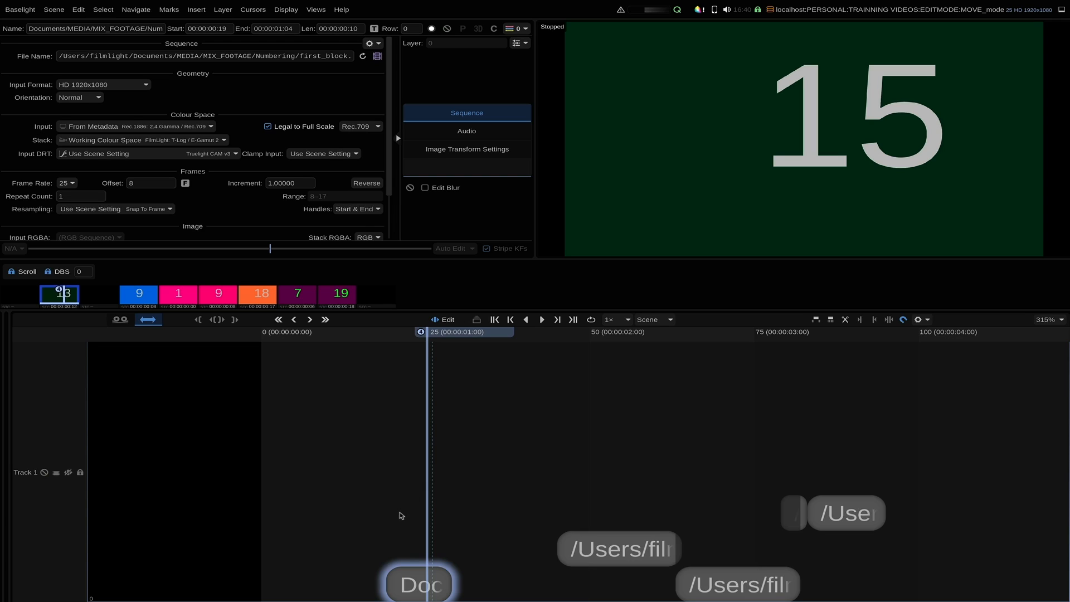
pyautogui.press('t')
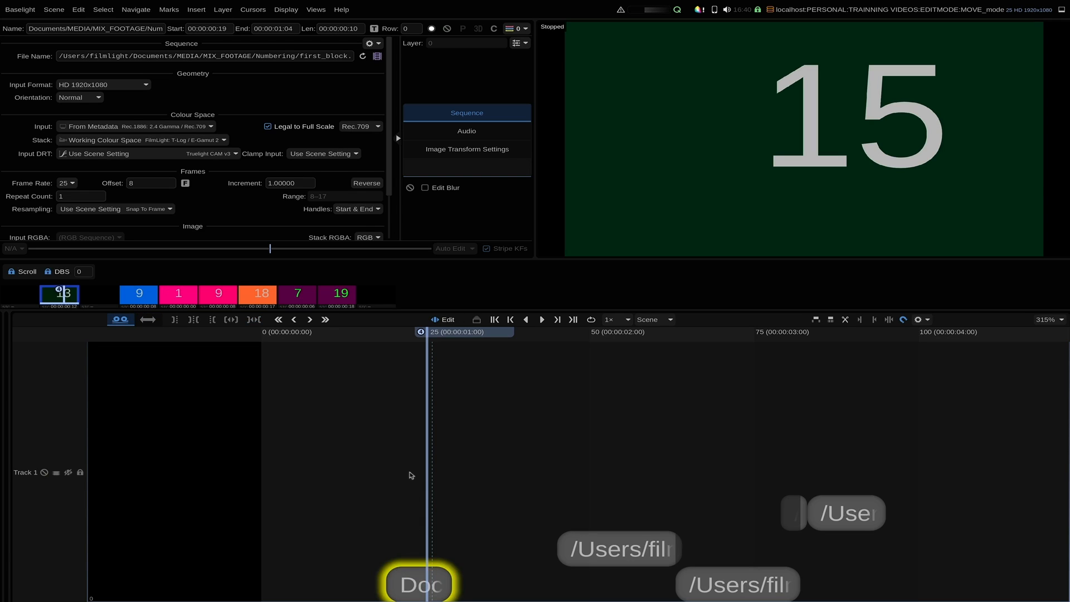
pyautogui.click(447, 577)
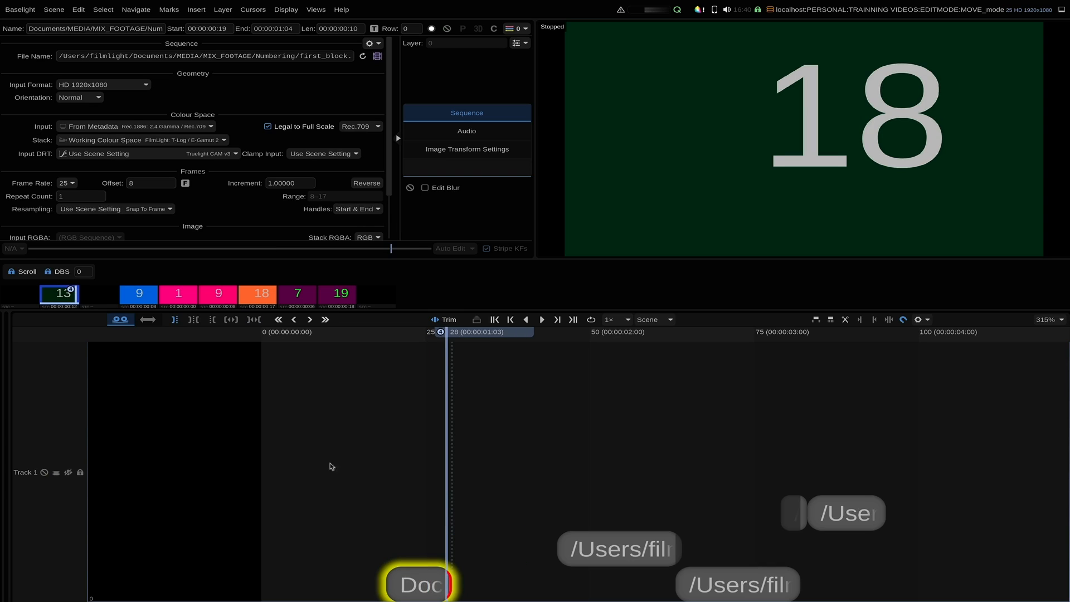
# - Trim the dark green strip's end edge 7 frames later in single-frame nudges, to 00:00:01:11
pyautogui.click(309, 319)
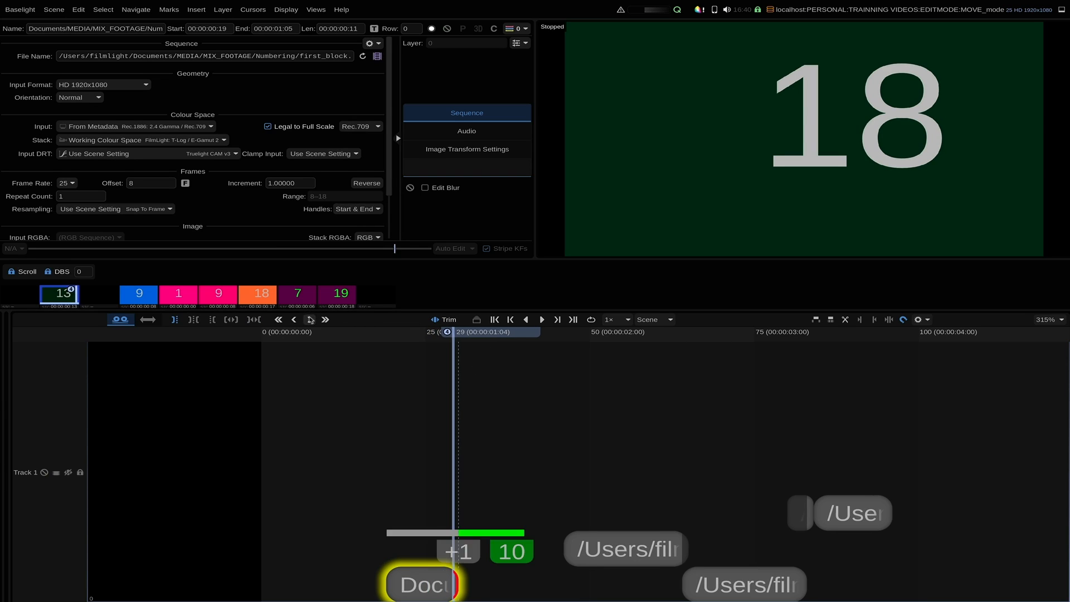
pyautogui.click(310, 319)
pyautogui.click(309, 319)
pyautogui.click(309, 319)
pyautogui.click(309, 319)
pyautogui.click(309, 319)
pyautogui.click(309, 319)
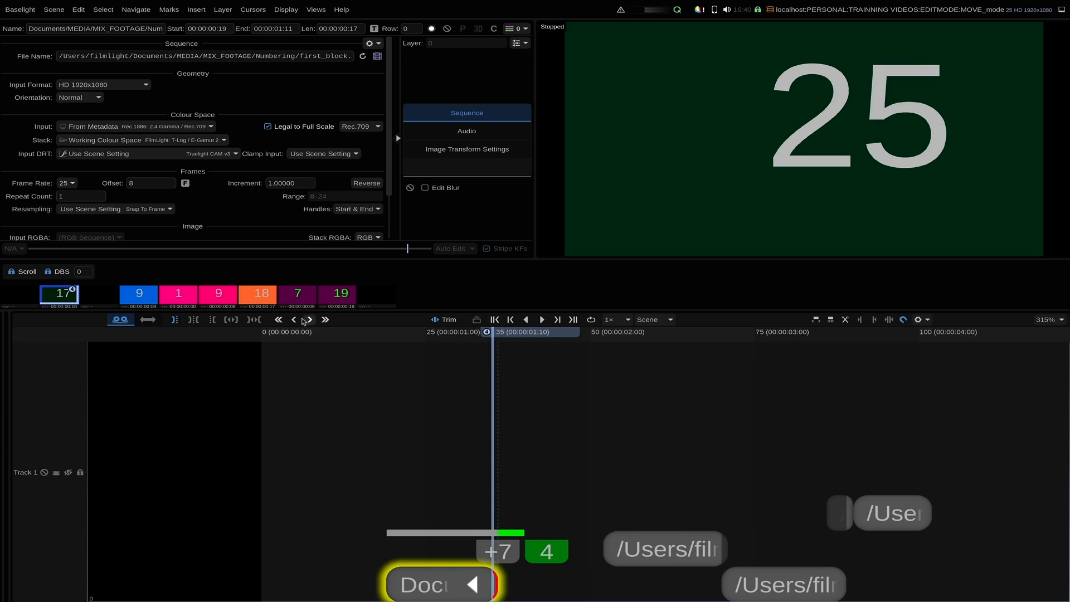
# - Trim the dark green strip's end edge 5 frames earlier in single-frame nudges, to 00:00:01:06
pyautogui.click(295, 320)
pyautogui.click(295, 320)
pyautogui.click(295, 319)
pyautogui.click(295, 320)
pyautogui.click(295, 320)
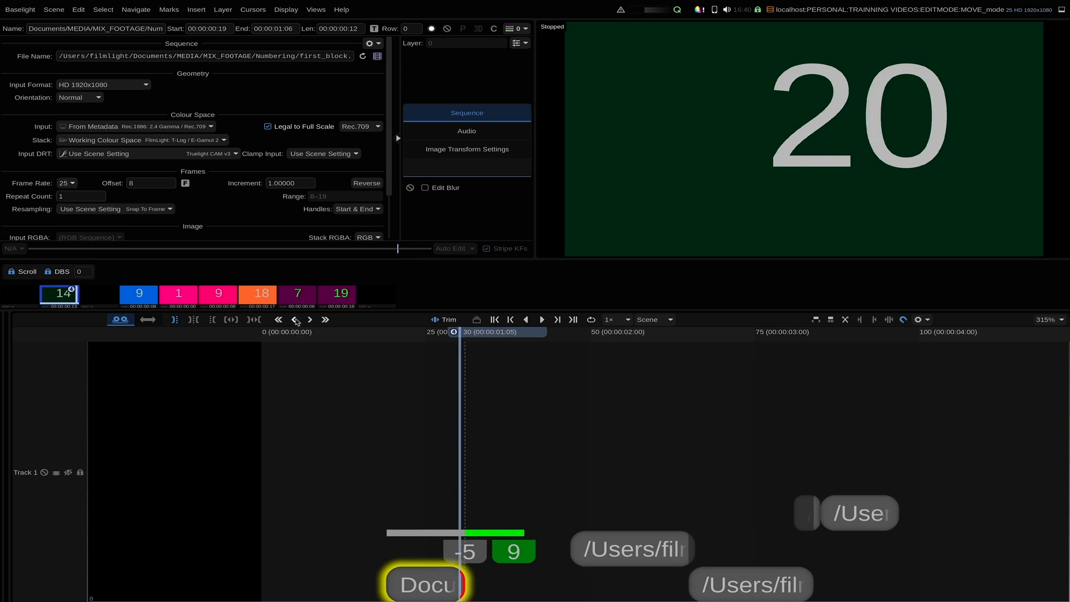
# - Nudge the dark green strip's end edge 2 frames earlier, 10 frames later and 4 frames earlier, to 00:00:01:10
pyautogui.click(295, 319)
pyautogui.click(295, 320)
pyautogui.click(326, 320)
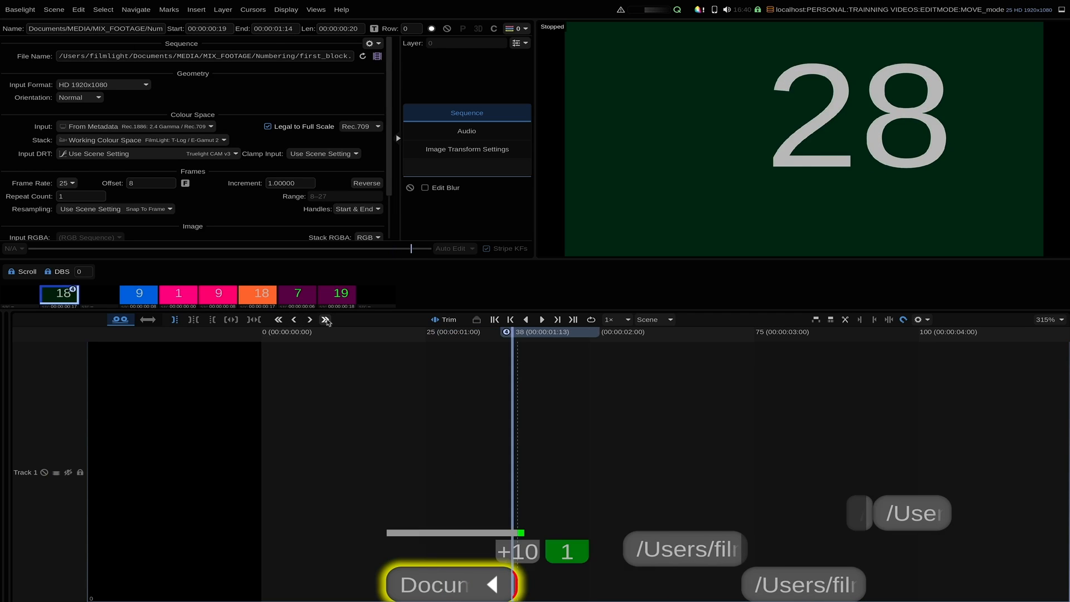
pyautogui.click(293, 319)
pyautogui.click(293, 320)
pyautogui.click(293, 320)
pyautogui.click(294, 320)
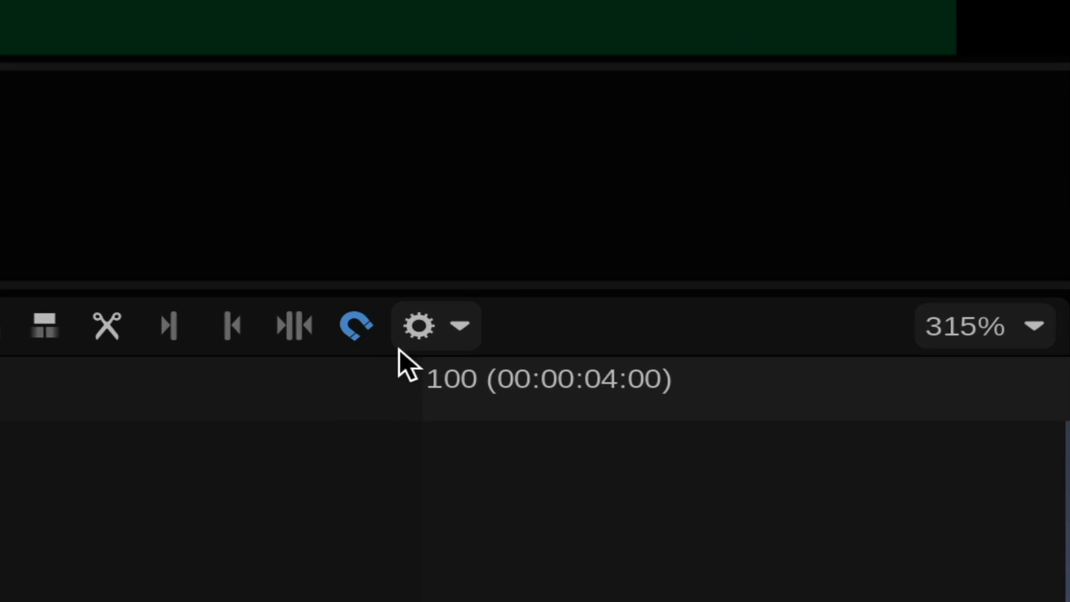
# - Place the cursor at frame 28 and enable Use Display View To Show Edit Multi-View While Editing
pyautogui.click(919, 320)
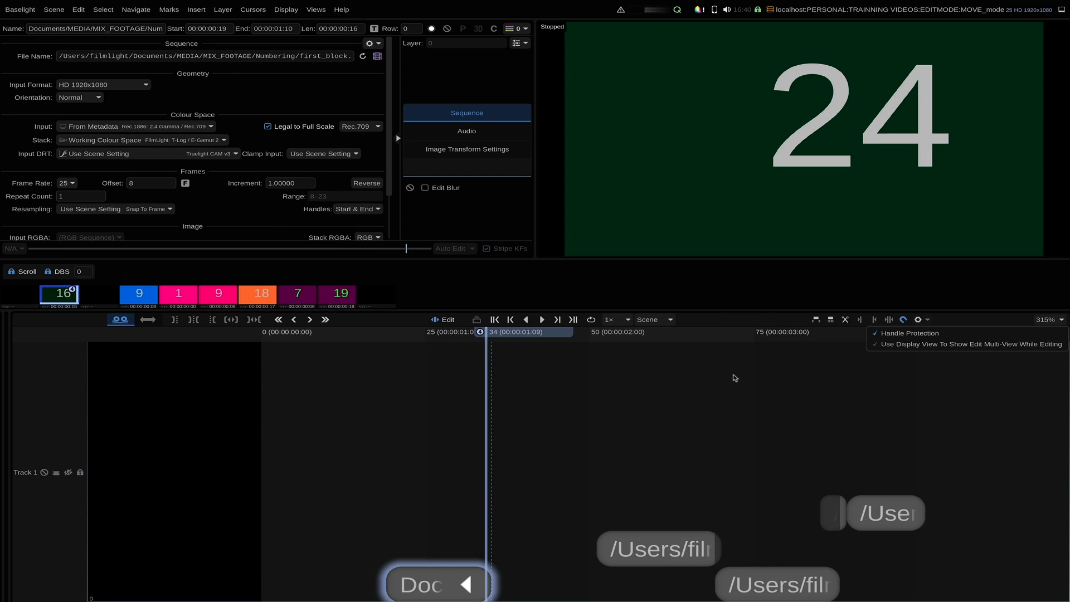
pyautogui.click(734, 377)
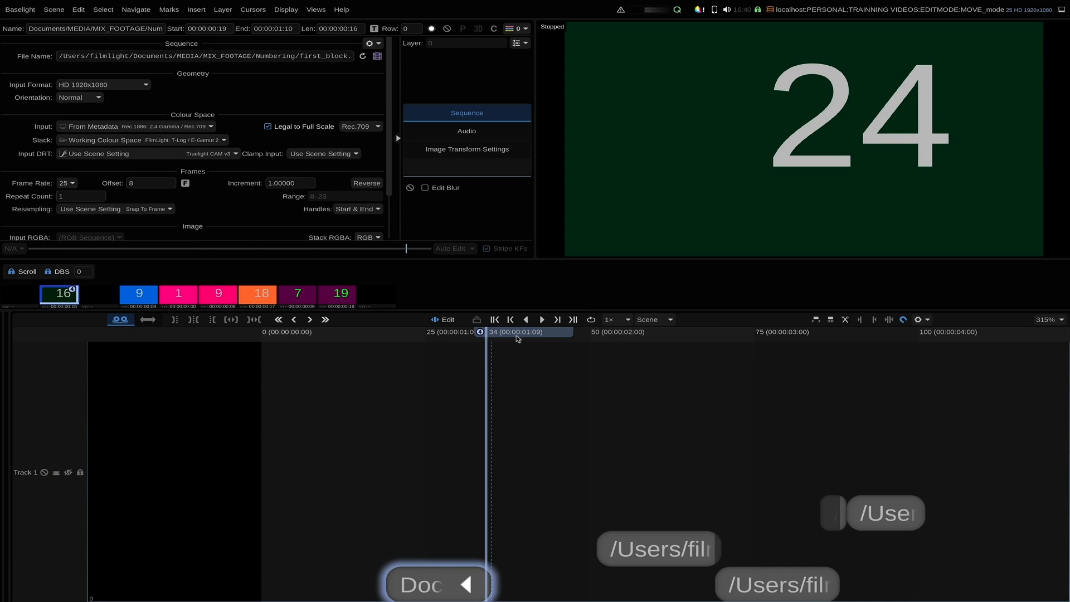
pyautogui.moveTo(504, 336); pyautogui.dragTo(466, 336)
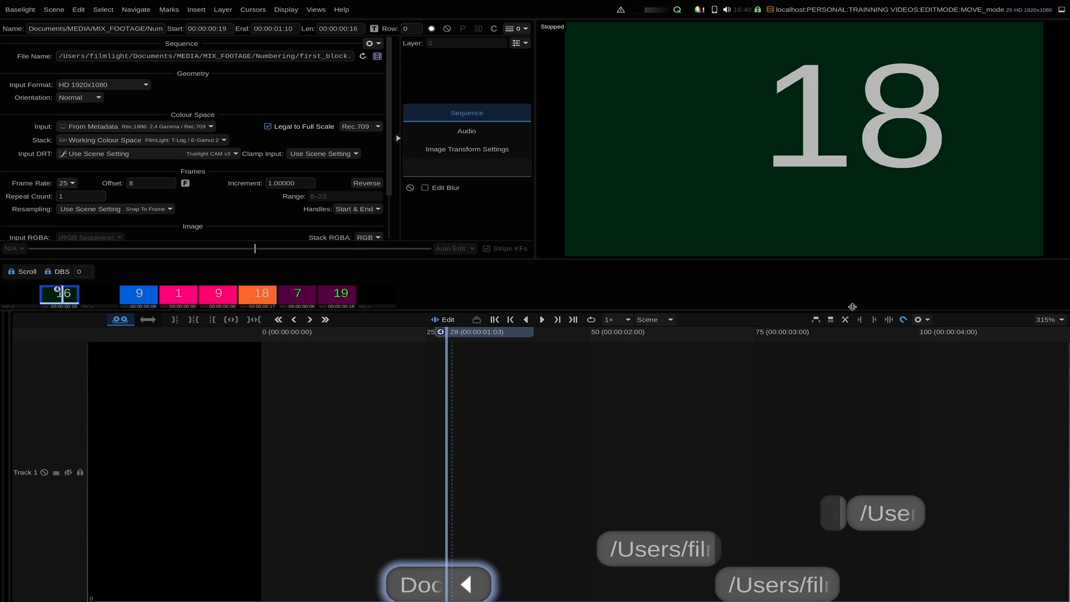
pyautogui.click(920, 320)
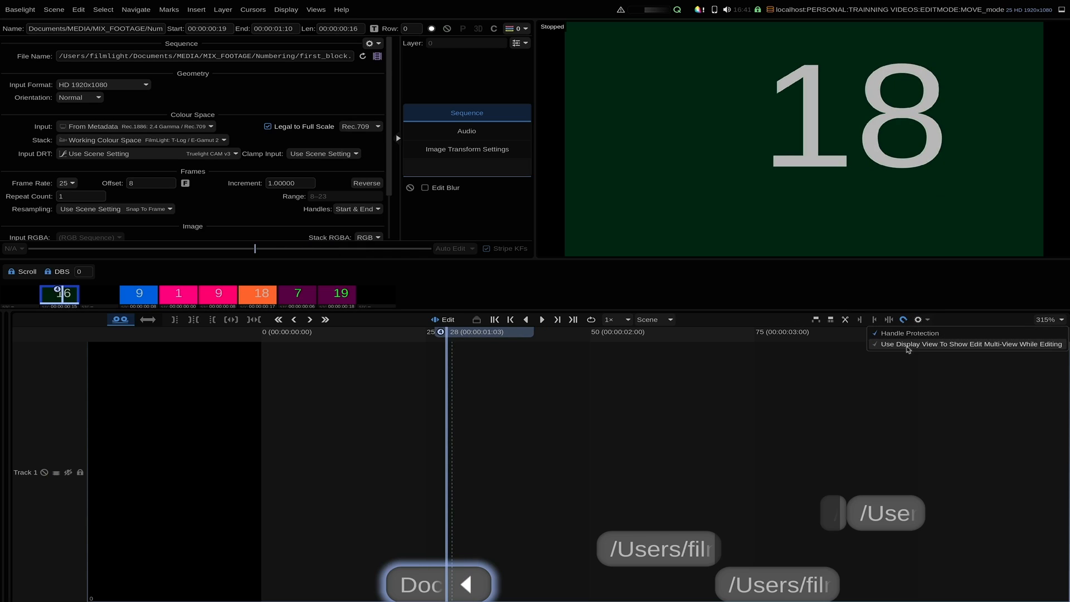
pyautogui.click(908, 344)
pyautogui.click(921, 320)
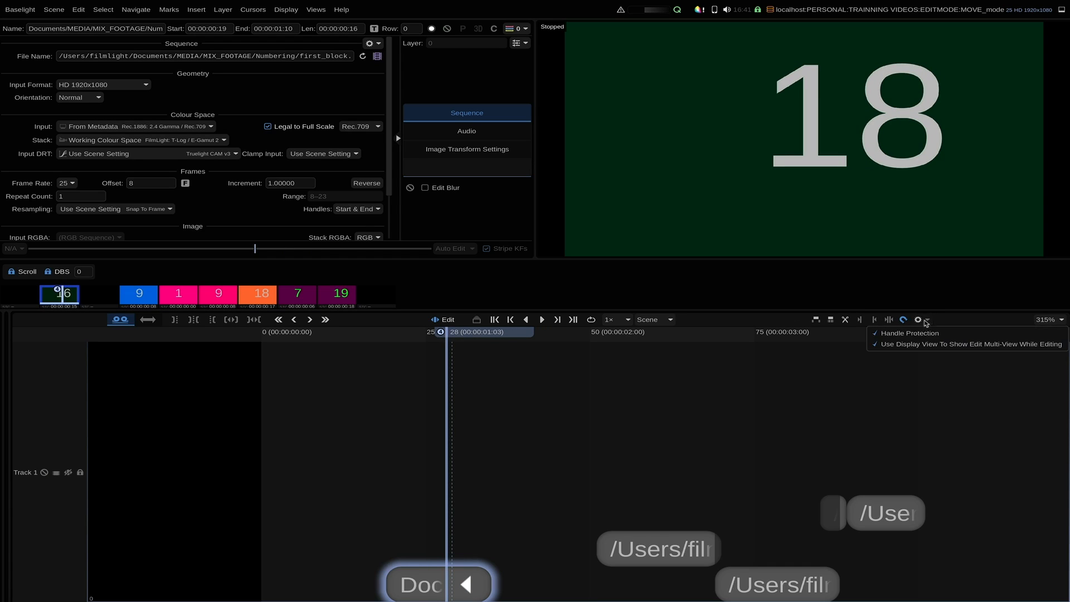
pyautogui.click(684, 413)
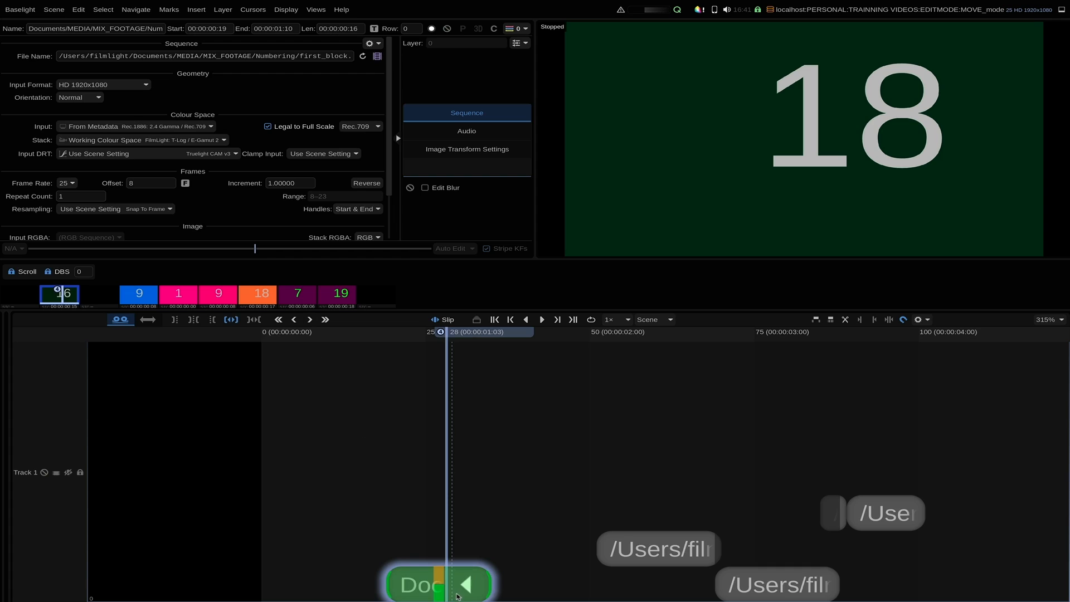
# - Trim the dark green strip's end edge to 00:00:01:11, and shorten the last purple strip's end to 00:00:04:00
pyautogui.moveTo(491, 585); pyautogui.dragTo(525, 586)
pyautogui.moveTo(525, 586); pyautogui.dragTo(497, 586)
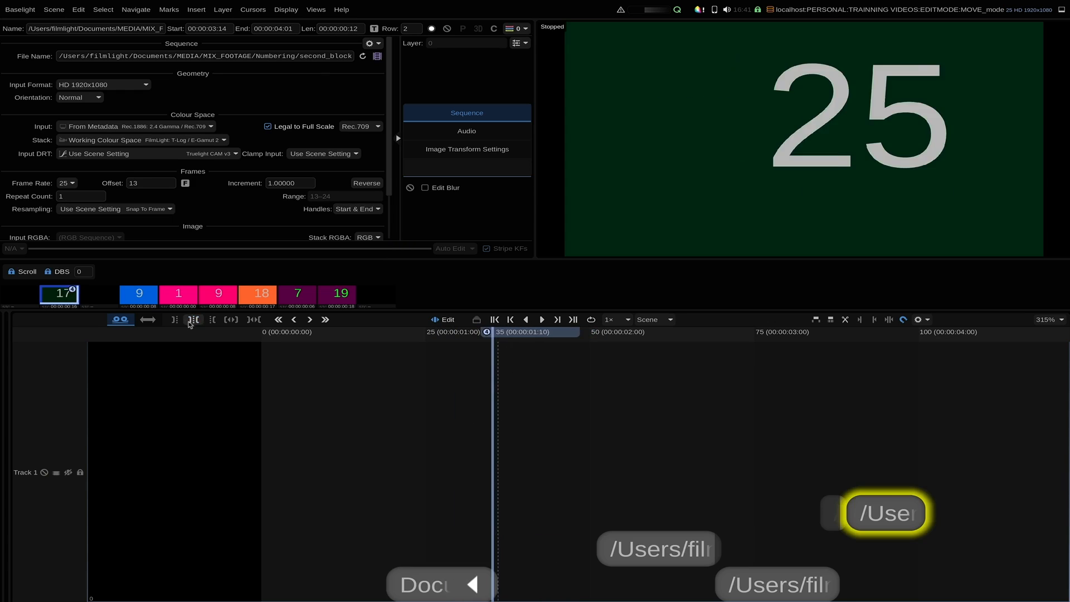
pyautogui.click(194, 320)
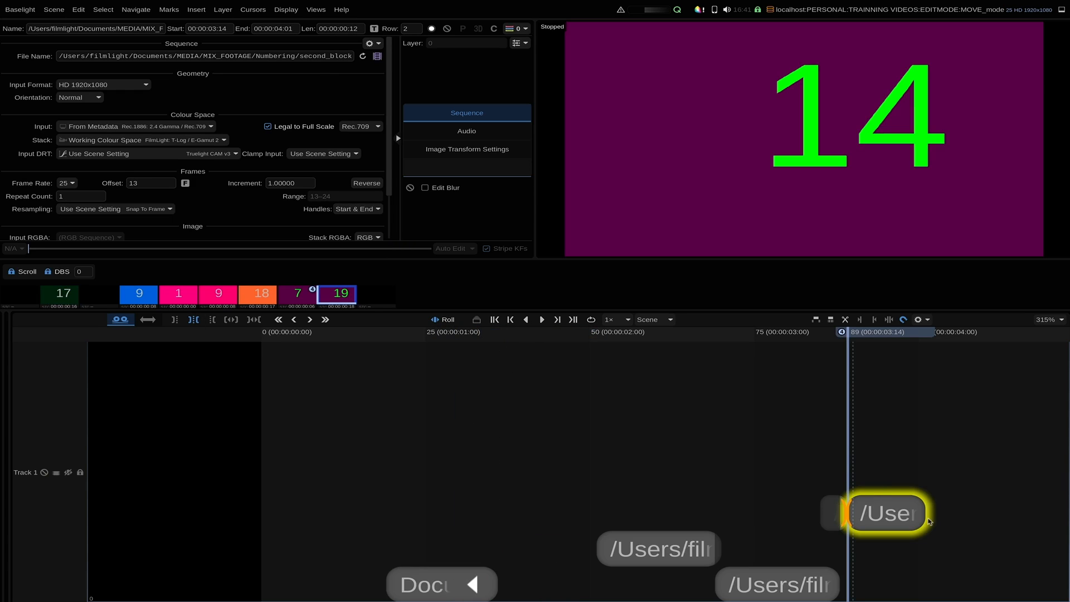
pyautogui.moveTo(923, 516)
pyautogui.mouseDown()
pyautogui.moveTo(958, 515)
pyautogui.moveTo(915, 515)
pyautogui.mouseUp()
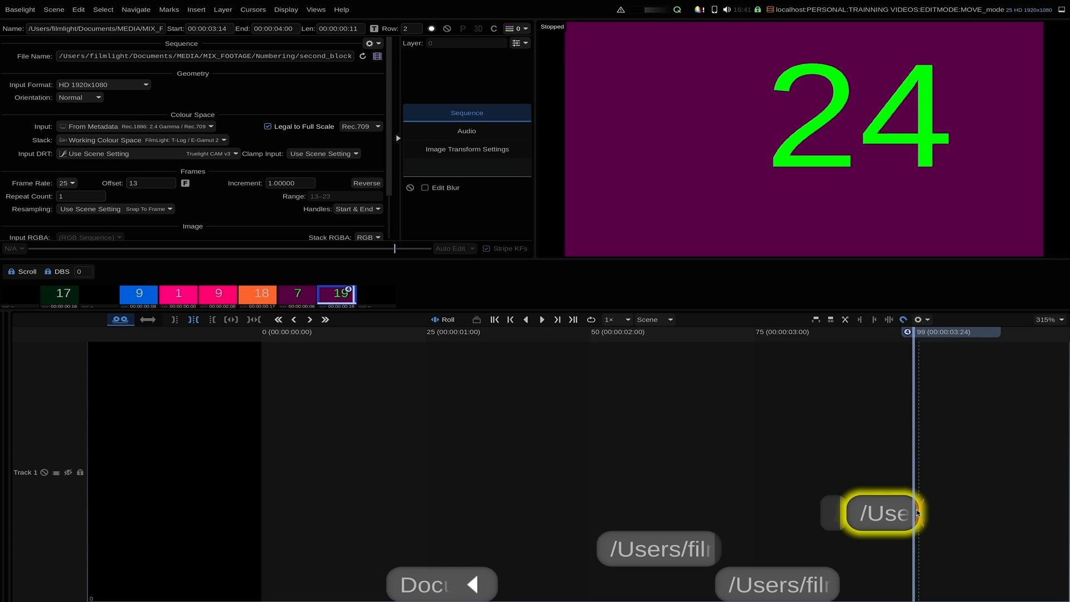
# - Try extending the last purple strip's end edge to 00:00:04:11, undo the extension, and select the short strip before it
pyautogui.moveTo(922, 513); pyautogui.dragTo(984, 515)
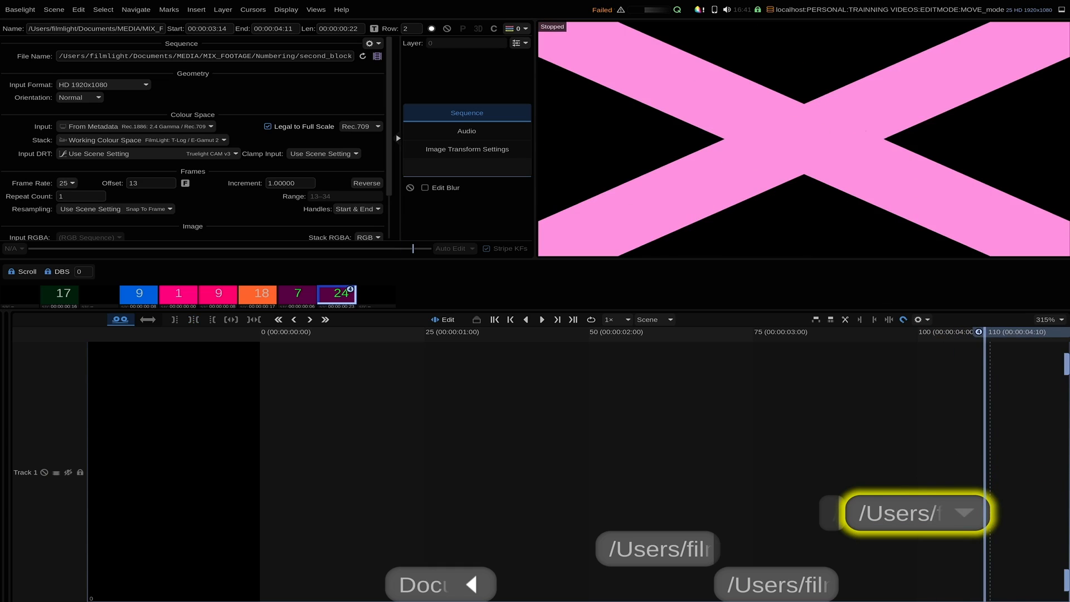
pyautogui.hotkey('ctrl', 'z')
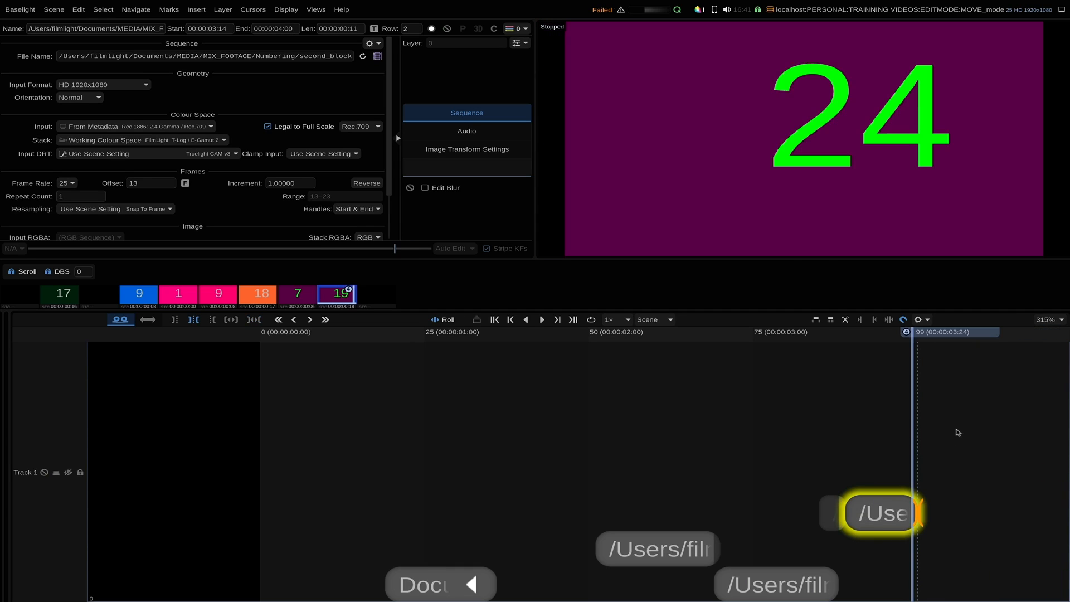
pyautogui.click(844, 517)
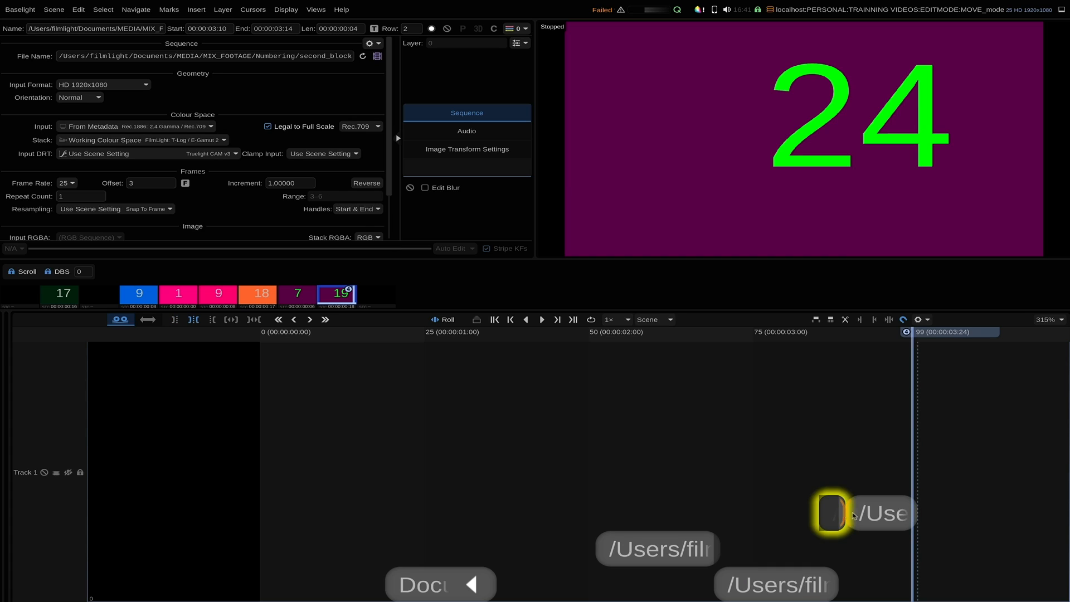
# - Select the last purple strip and extend its end edge to 00:00:04:10
pyautogui.click(909, 513)
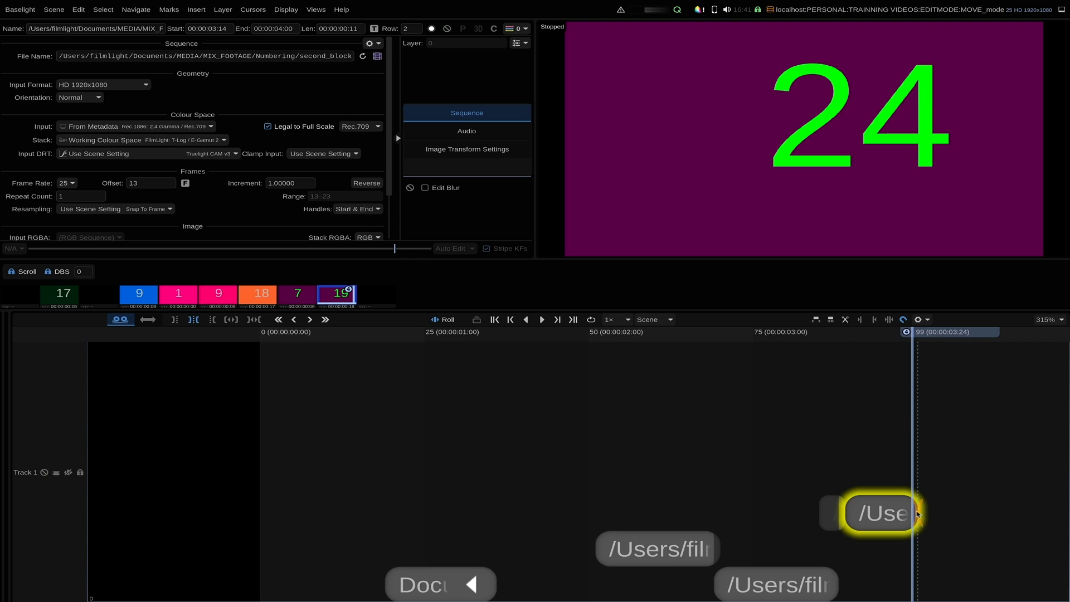
pyautogui.moveTo(916, 513); pyautogui.dragTo(980, 511)
# - Step frame by frame through the extended tail of the last purple strip and examine which frames have media
pyautogui.press('Left')
pyautogui.press('Left')
pyautogui.press('Left')
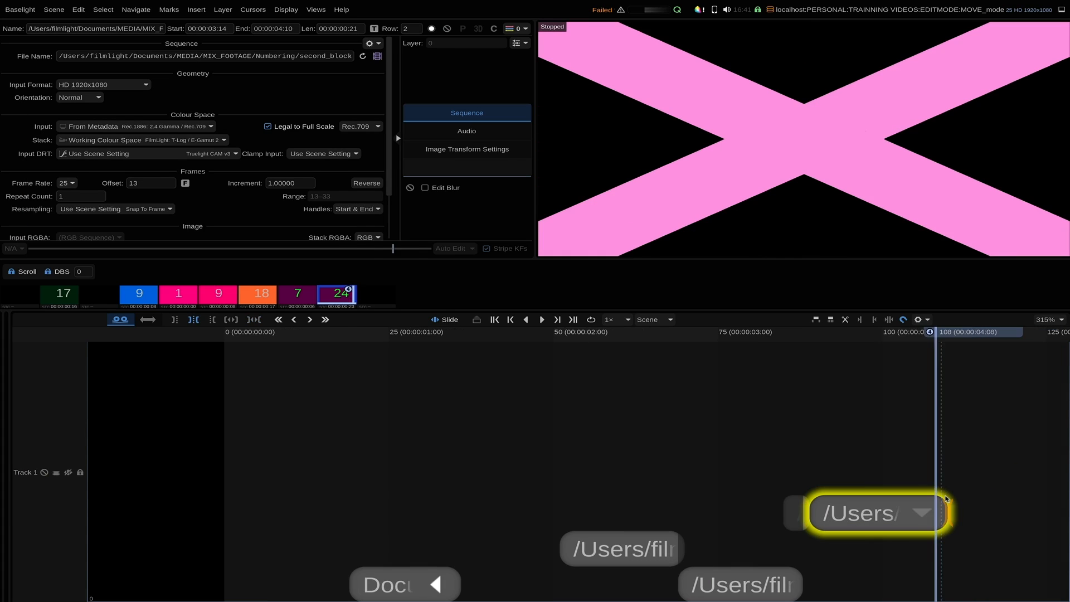
pyautogui.press('Left')
pyautogui.press('Left')
pyautogui.press('Right')
pyautogui.press('Right')
pyautogui.press('Right')
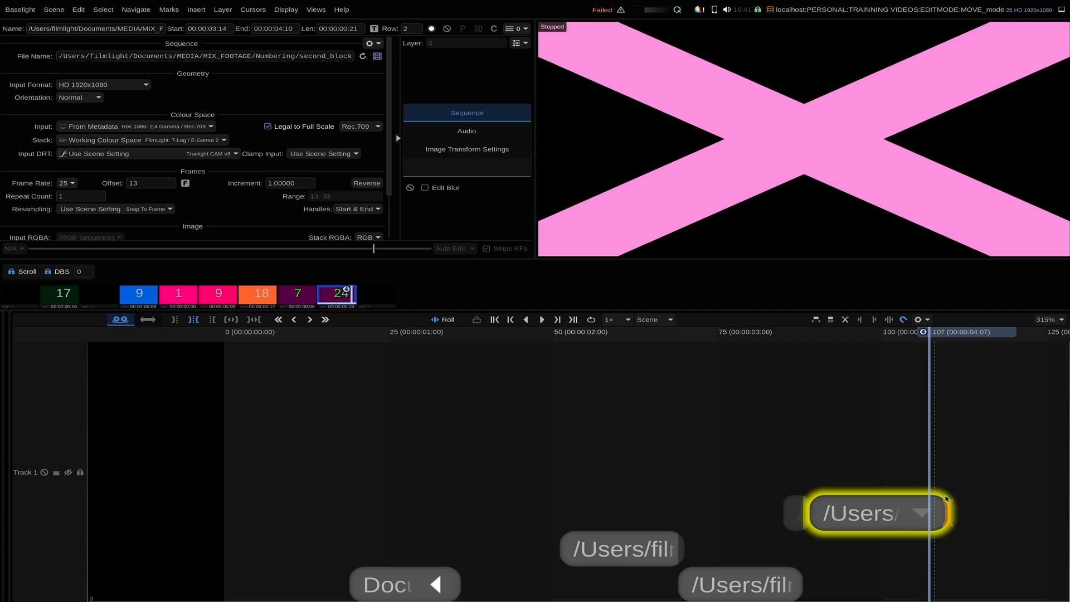
pyautogui.press('Left')
pyautogui.press('Left')
pyautogui.press('Left')
pyautogui.press('Right')
pyautogui.press('Right')
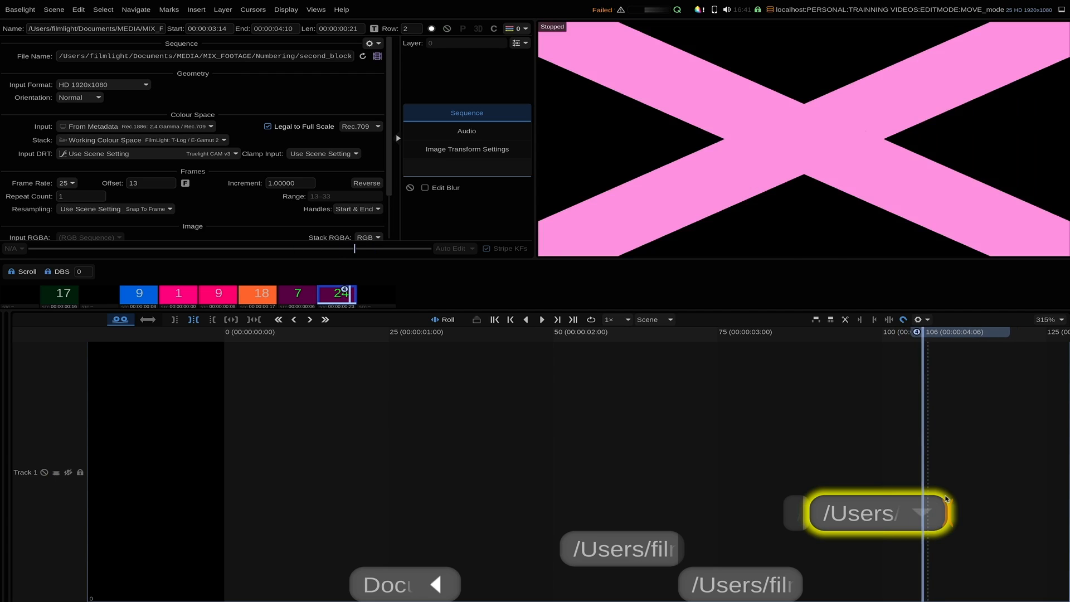
pyautogui.press('Left')
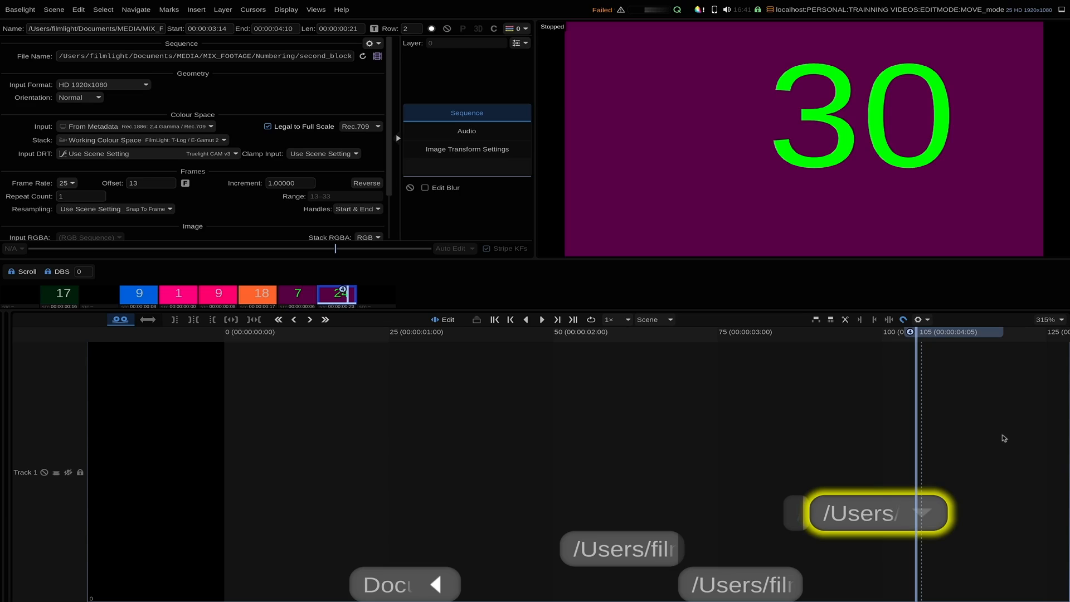
pyautogui.press('Down')
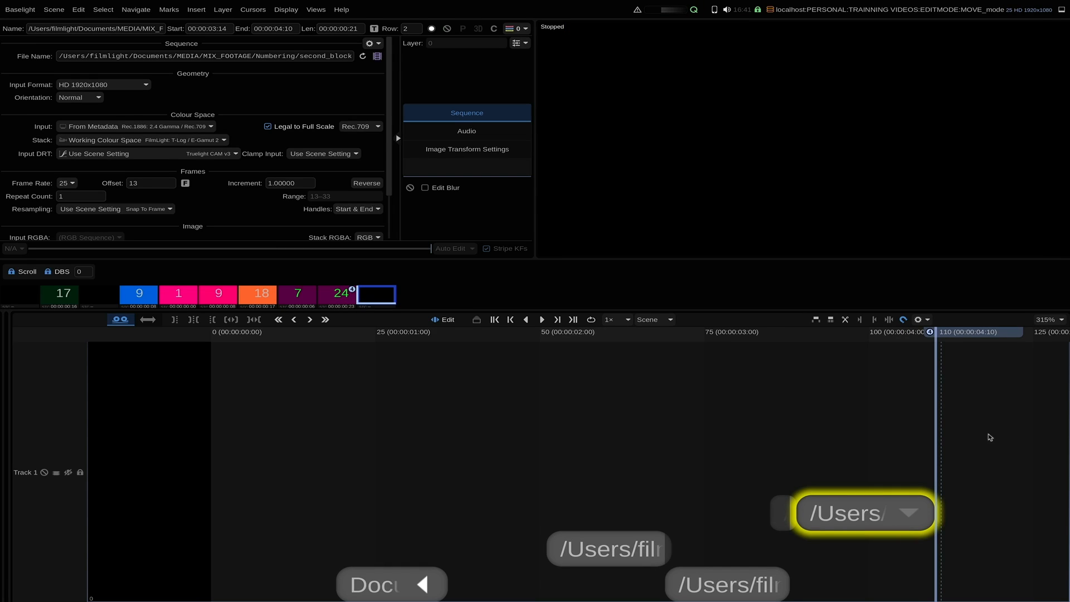
pyautogui.press('Up')
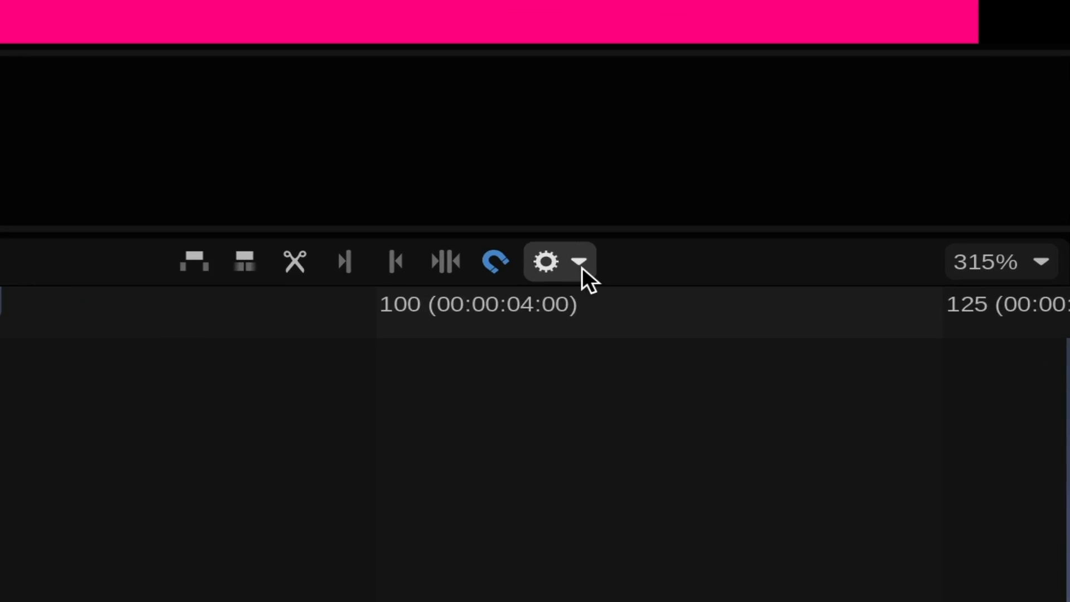
# - Turn on Handle Protection in the edit settings and recheck the setting
pyautogui.click(928, 321)
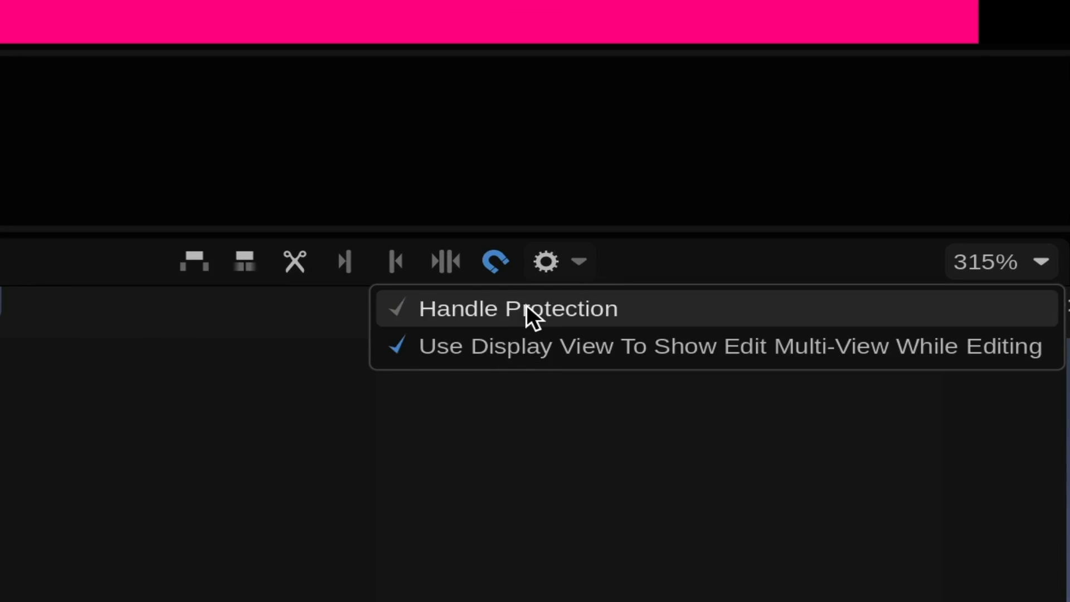
pyautogui.click(526, 307)
pyautogui.click(580, 262)
pyautogui.click(645, 507)
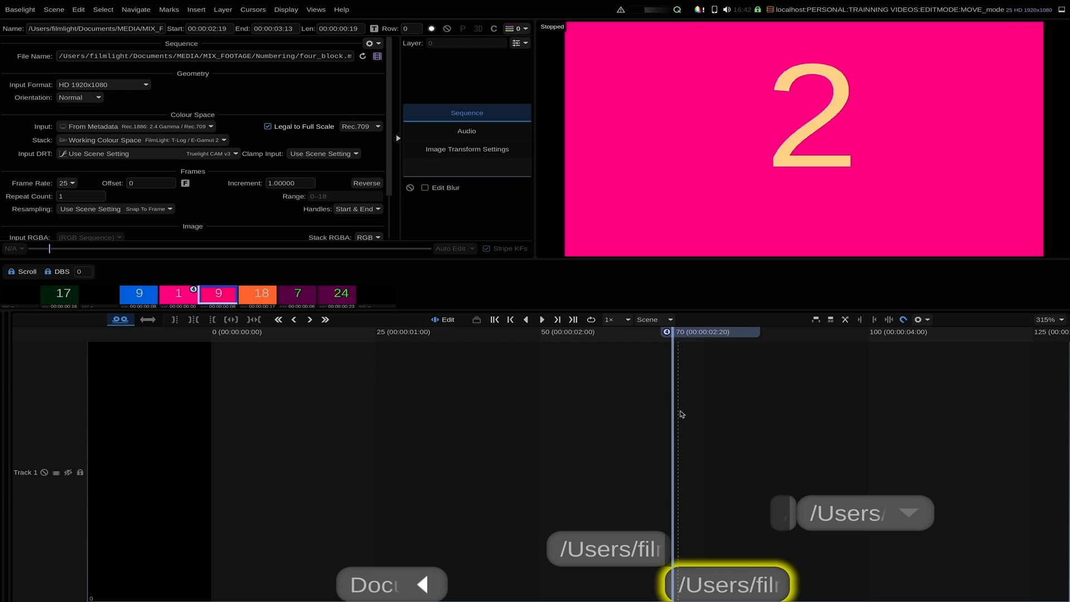
# - Jump through the edit points back to the start of the timeline, and forward again to 00:00:02:19
pyautogui.press('Up')
pyautogui.press('Up')
pyautogui.press('Up')
pyautogui.press('Up')
pyautogui.press('Up')
pyautogui.press('Down')
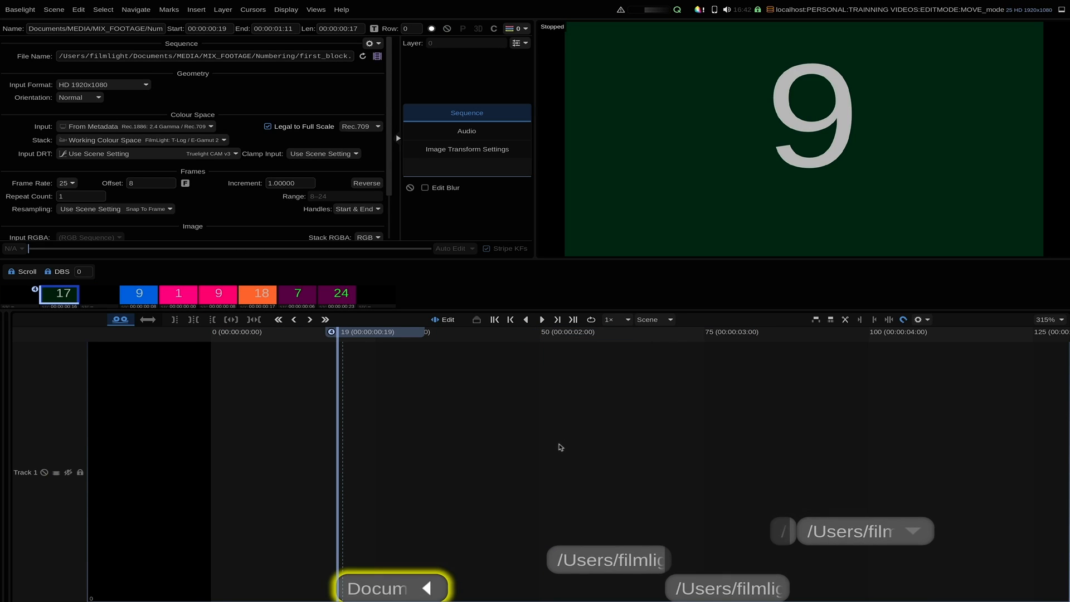
pyautogui.press('Up')
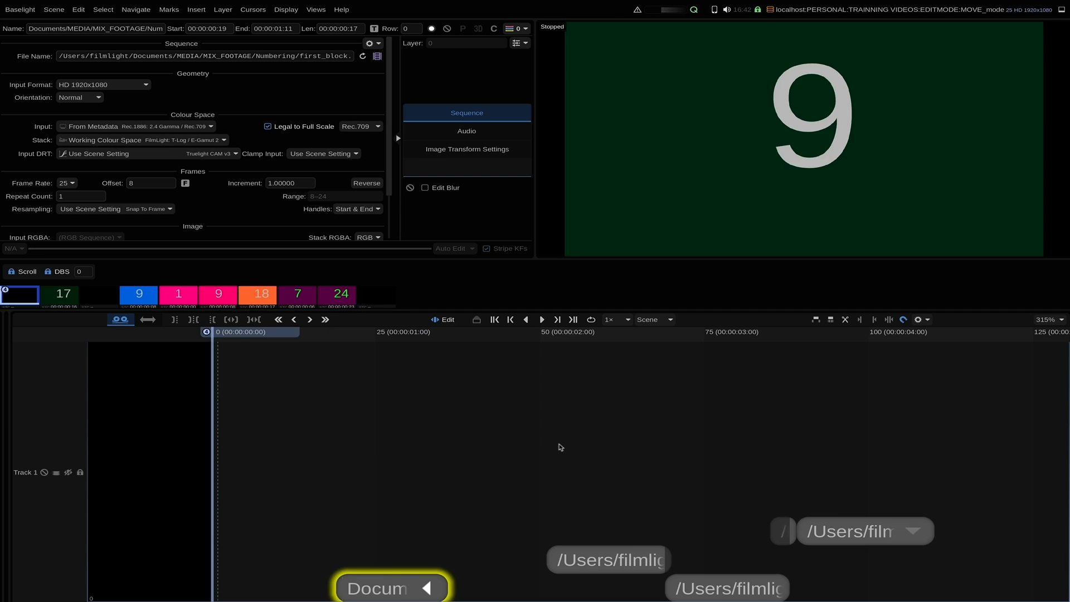
pyautogui.press('Down')
pyautogui.press('Down')
pyautogui.press('Down')
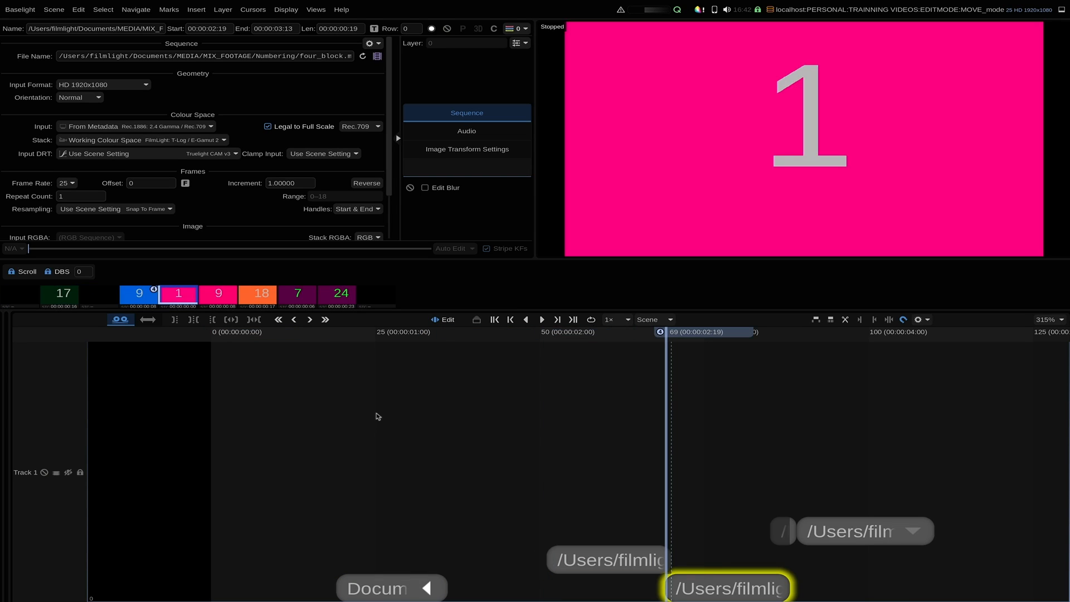
# - Trim the four_block strip's end edge to 00:00:03:12 and pull its start edge later
pyautogui.click(193, 320)
pyautogui.click(739, 587)
pyautogui.moveTo(786, 586)
pyautogui.mouseDown()
pyautogui.moveTo(817, 589)
pyautogui.moveTo(780, 589)
pyautogui.mouseUp()
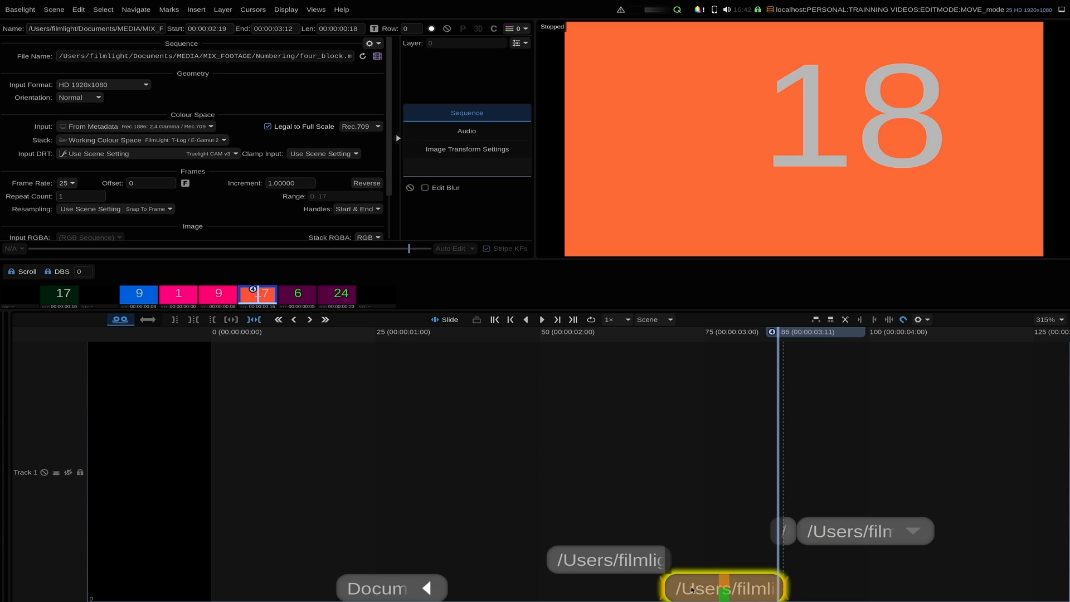
pyautogui.moveTo(666, 590); pyautogui.dragTo(705, 594)
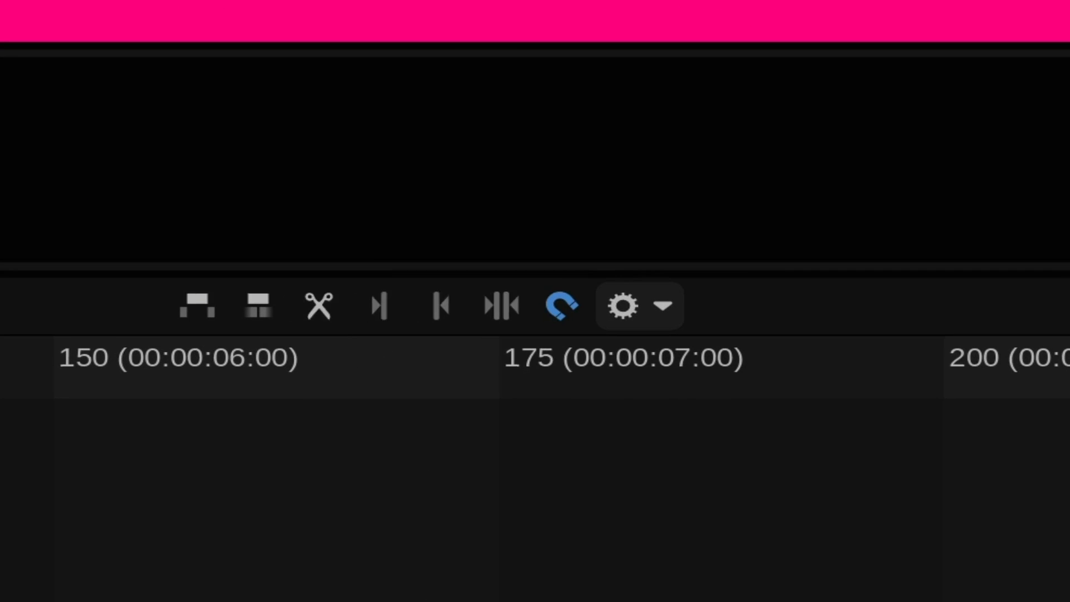
# - Select the last two graded stacks around 00:00:11:13 and move them about 8 frames later in Move mode
pyautogui.press('Down')
pyautogui.press('Down')
pyautogui.press('Down')
pyautogui.press('Down')
pyautogui.press('Down')
pyautogui.press('Down')
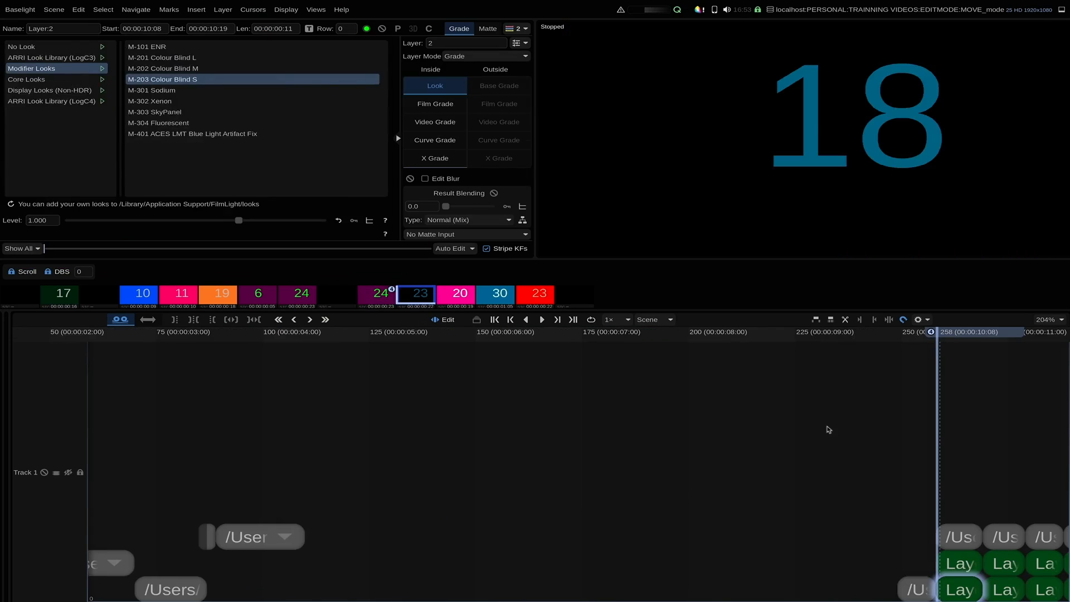
pyautogui.press('Down')
pyautogui.press('Down')
pyautogui.press('Down')
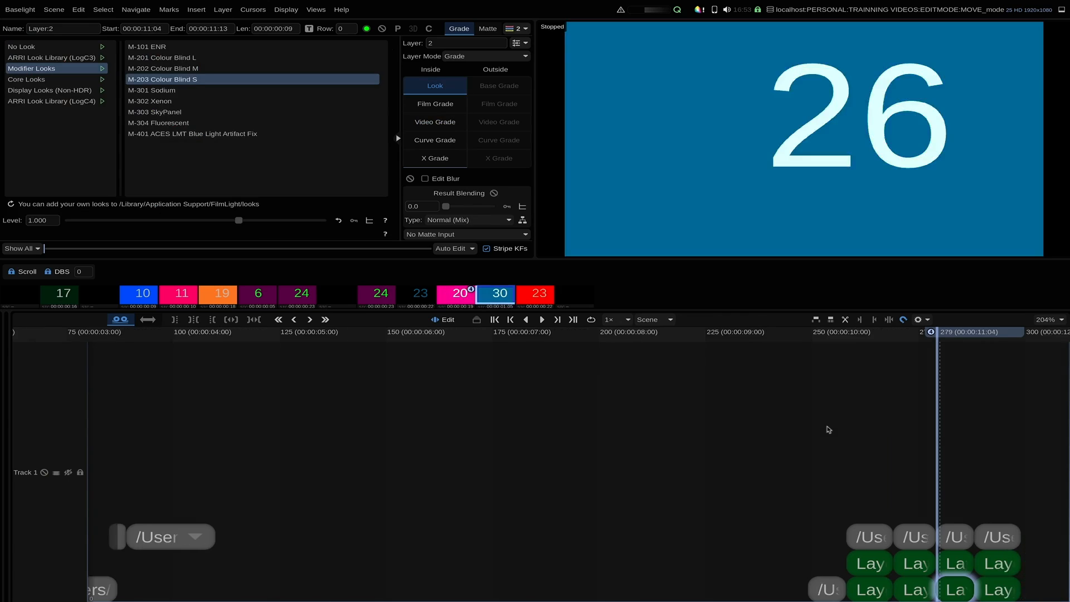
pyautogui.scroll(5, 830, 434)
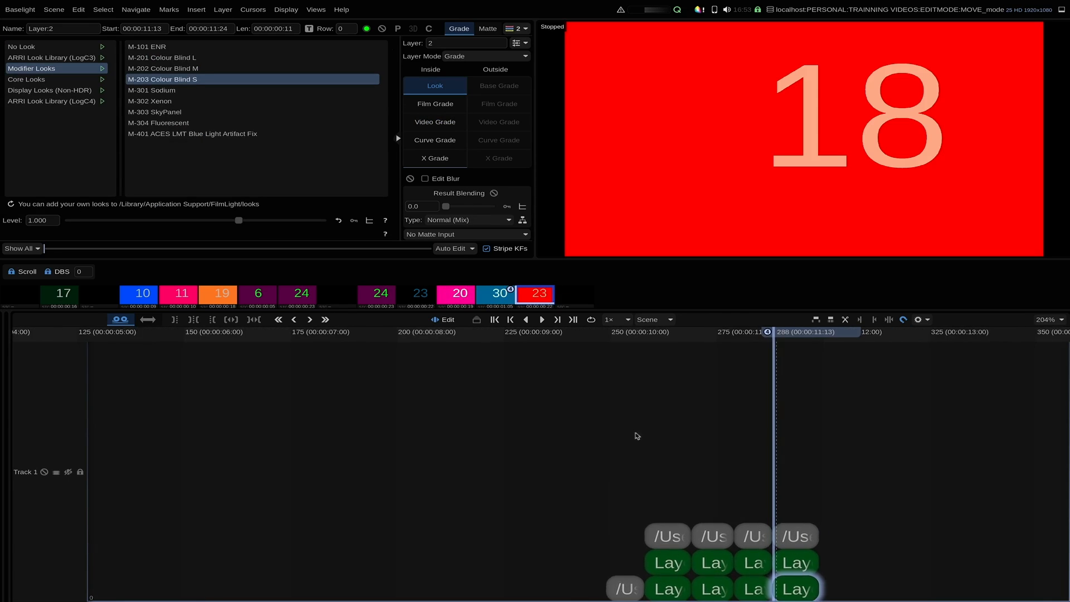
pyautogui.click(858, 465)
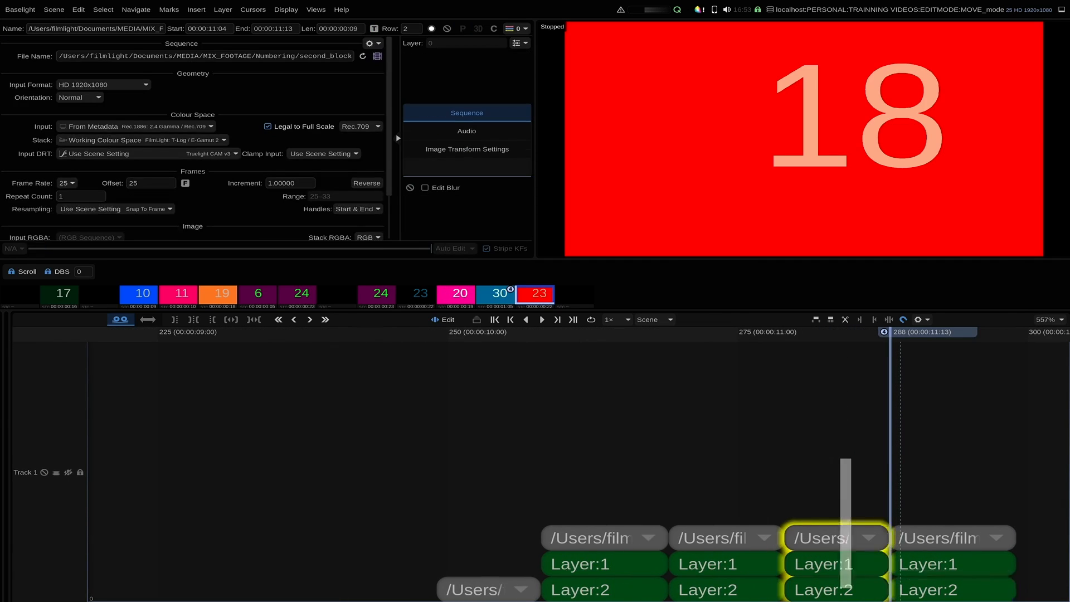
pyautogui.click(148, 319)
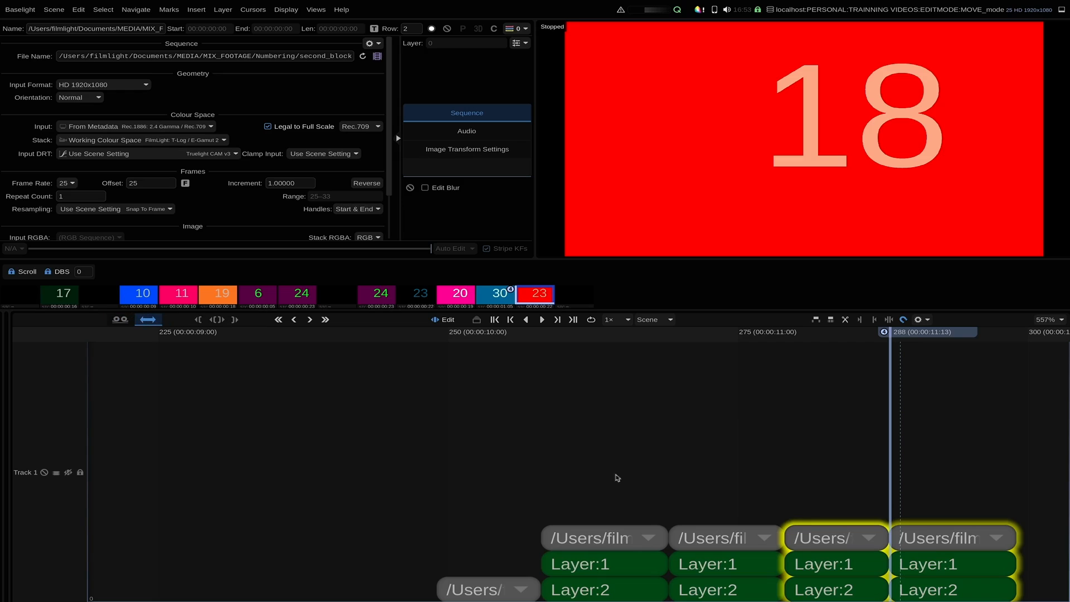
pyautogui.moveTo(901, 568); pyautogui.dragTo(989, 582)
# - Select the graded stack starting at 00:00:10:19 and move it to start at 00:00:10:22 in Move mode
pyautogui.moveTo(444, 498); pyautogui.dragTo(681, 599)
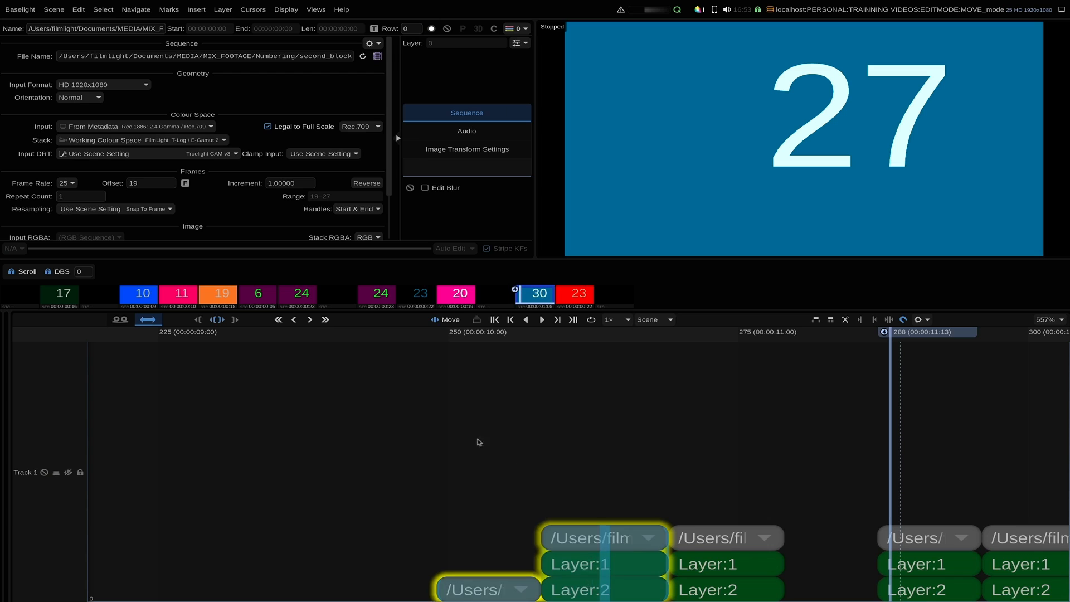
pyautogui.click(121, 320)
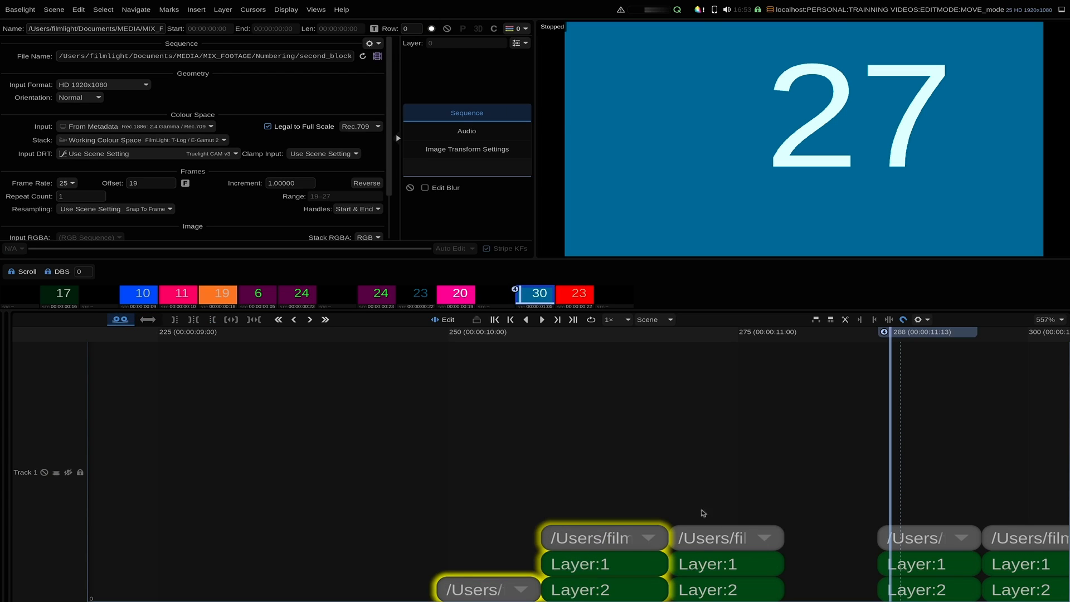
pyautogui.click(741, 537)
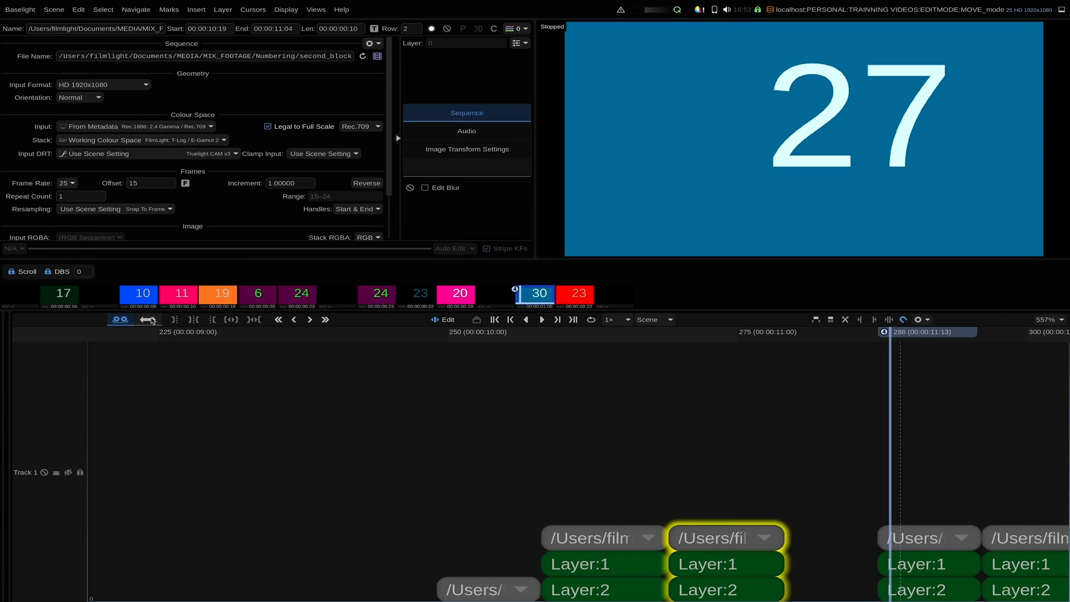
pyautogui.click(147, 320)
pyautogui.moveTo(724, 551); pyautogui.dragTo(771, 554)
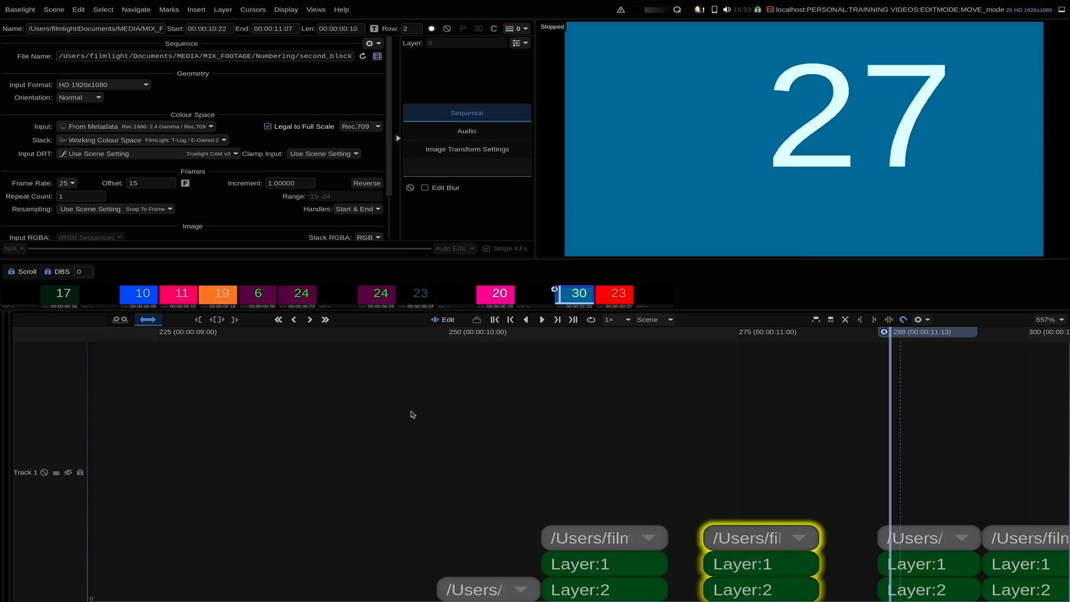
# - Select the ungraded strip and the adjoining graded stack together, and shift them about one frame earlier with snapping off
pyautogui.moveTo(449, 458); pyautogui.dragTo(579, 596)
pyautogui.click(120, 319)
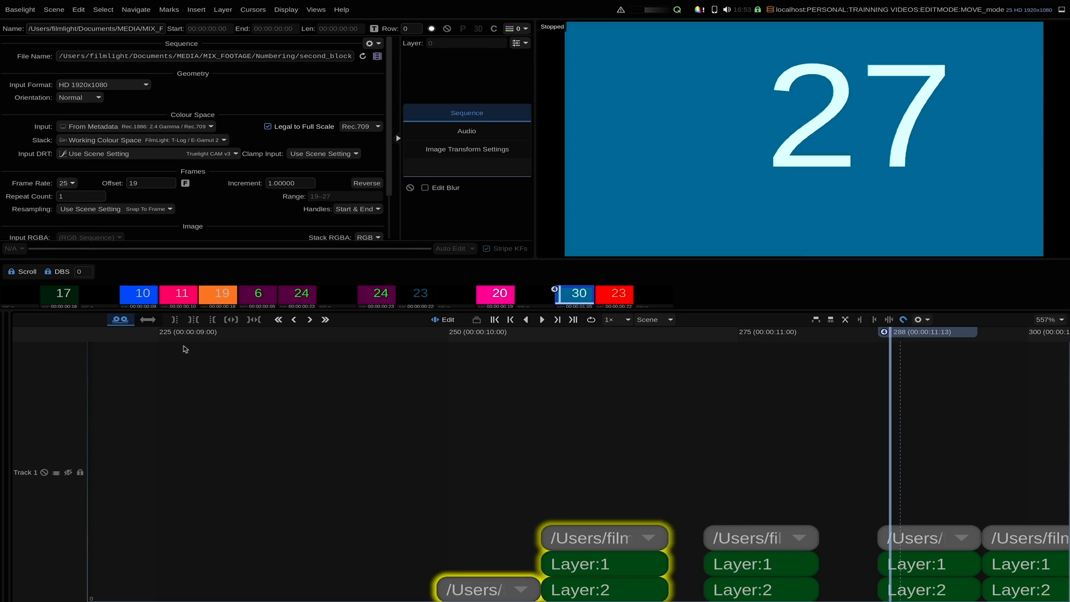
pyautogui.moveTo(602, 550); pyautogui.dragTo(671, 540)
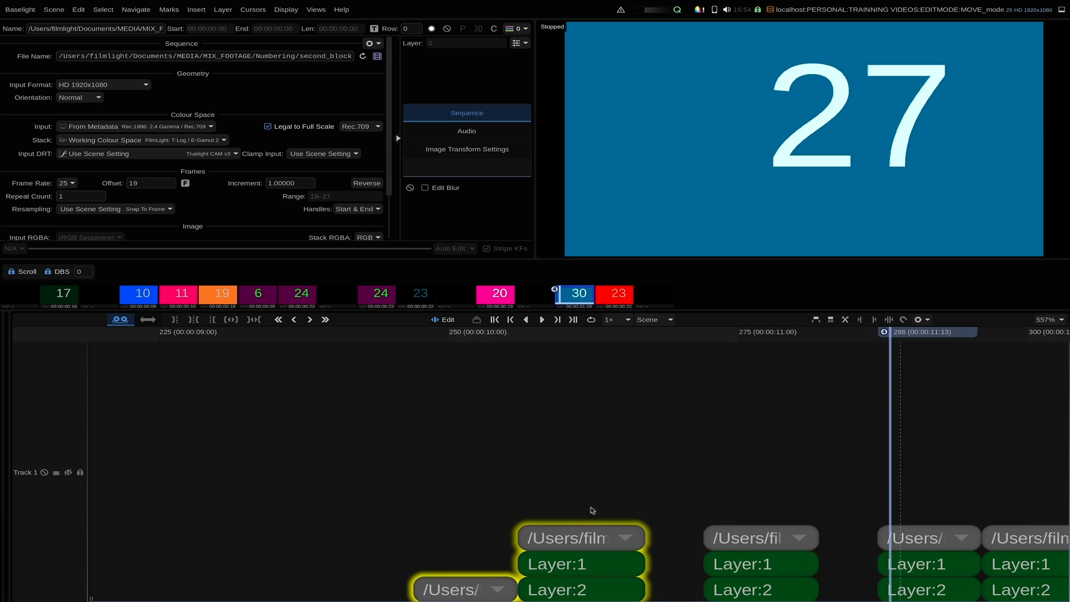
pyautogui.moveTo(595, 547)
pyautogui.mouseDown()
pyautogui.moveTo(687, 547)
pyautogui.moveTo(618, 547)
pyautogui.moveTo(722, 479)
pyautogui.mouseUp()
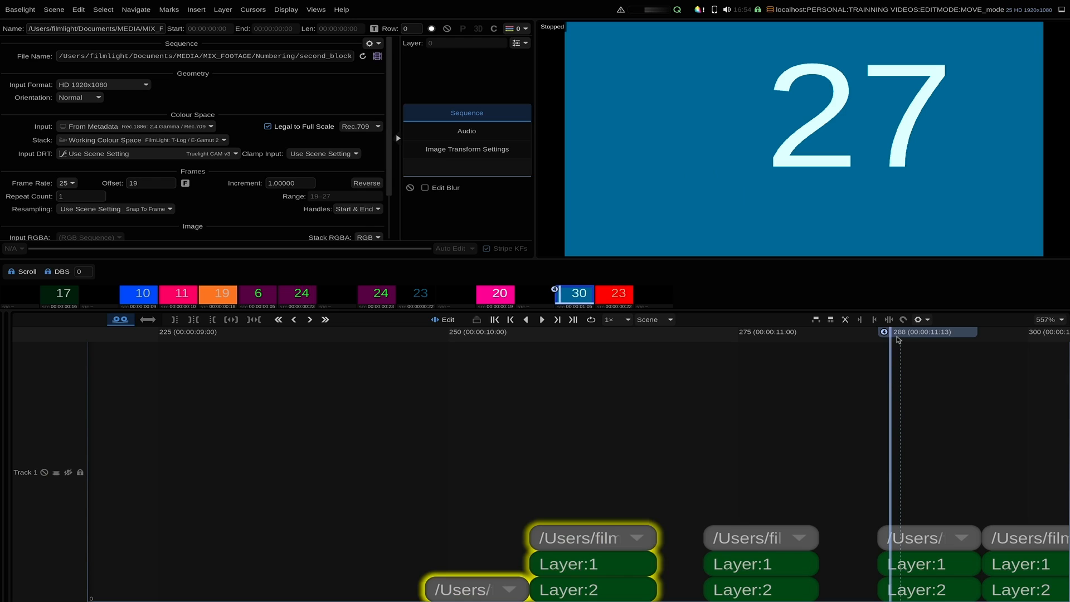
# - Turn snapping back on, return to Move mode and try moving the selected strip and stack slightly later
pyautogui.click(903, 319)
pyautogui.moveTo(593, 549)
pyautogui.mouseDown()
pyautogui.moveTo(661, 547)
pyautogui.moveTo(592, 547)
pyautogui.mouseUp()
pyautogui.click(147, 319)
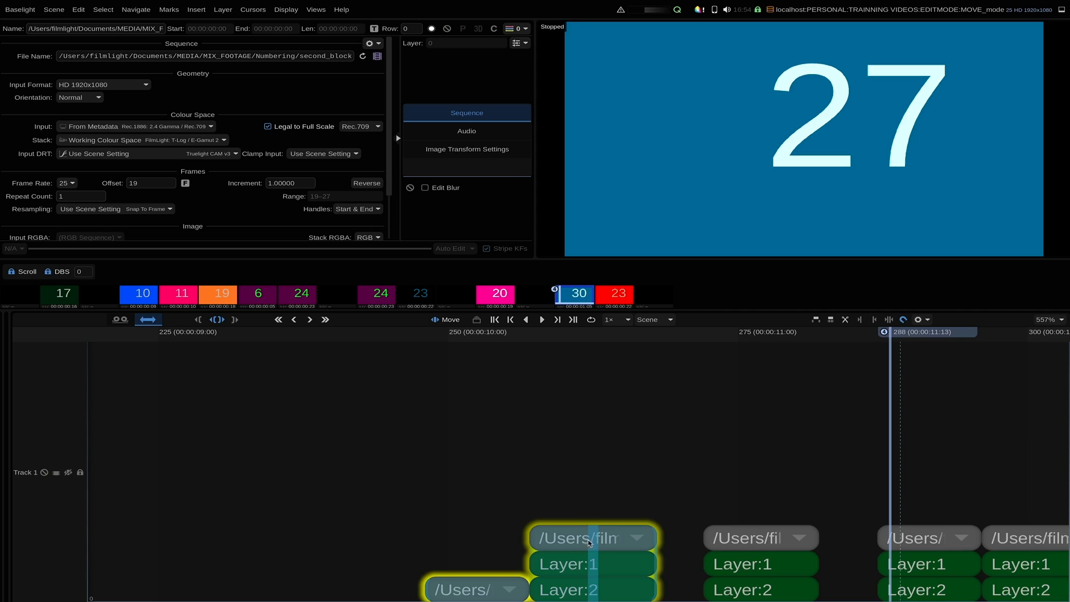
pyautogui.moveTo(589, 543)
pyautogui.mouseDown()
pyautogui.moveTo(643, 544)
pyautogui.moveTo(599, 545)
pyautogui.mouseUp()
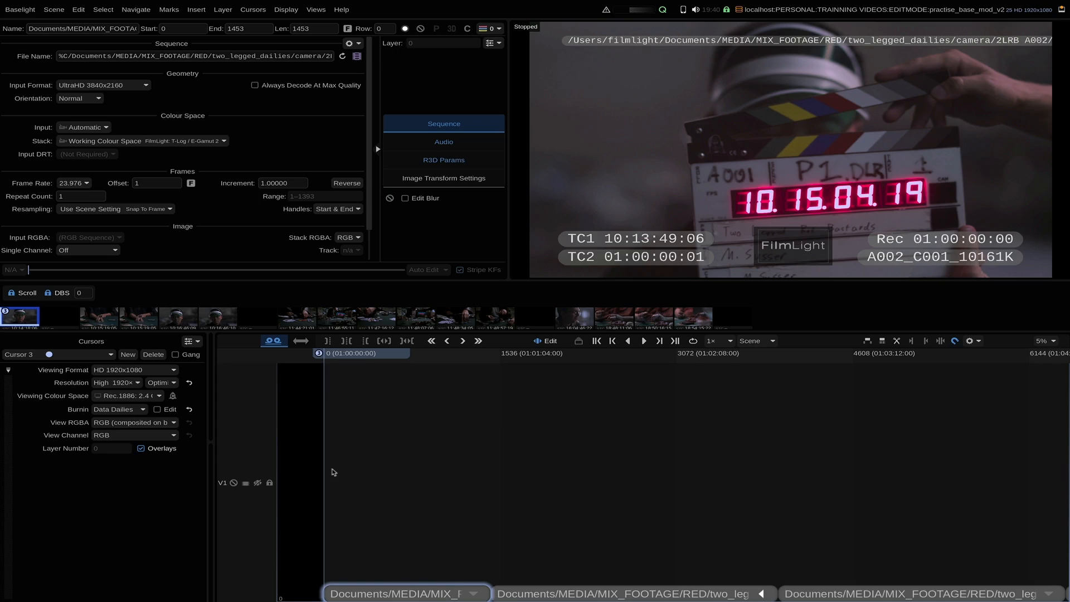
# - Go 500 frames forward from the start of the practise_base_mod_v2 timeline and cut the first strip there
pyautogui.press('+')
pyautogui.write('500')
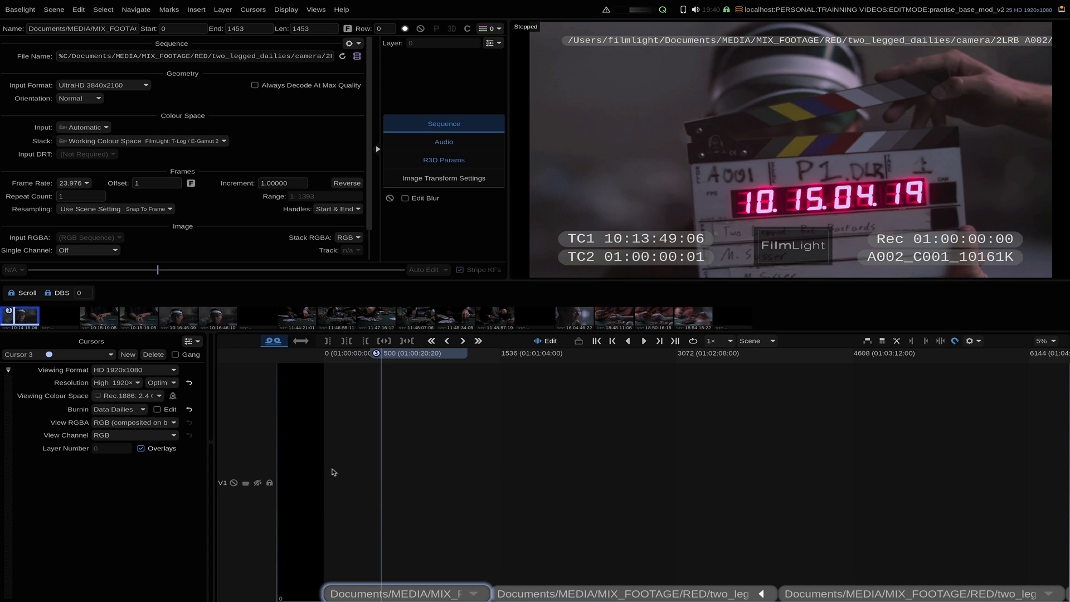
pyautogui.press('Return')
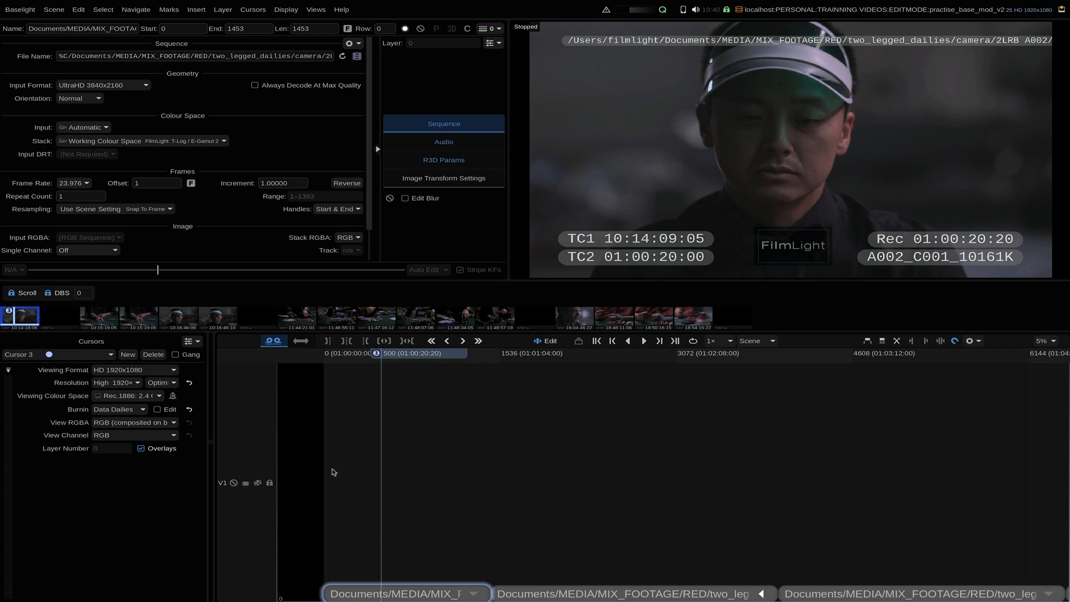
pyautogui.press('c')
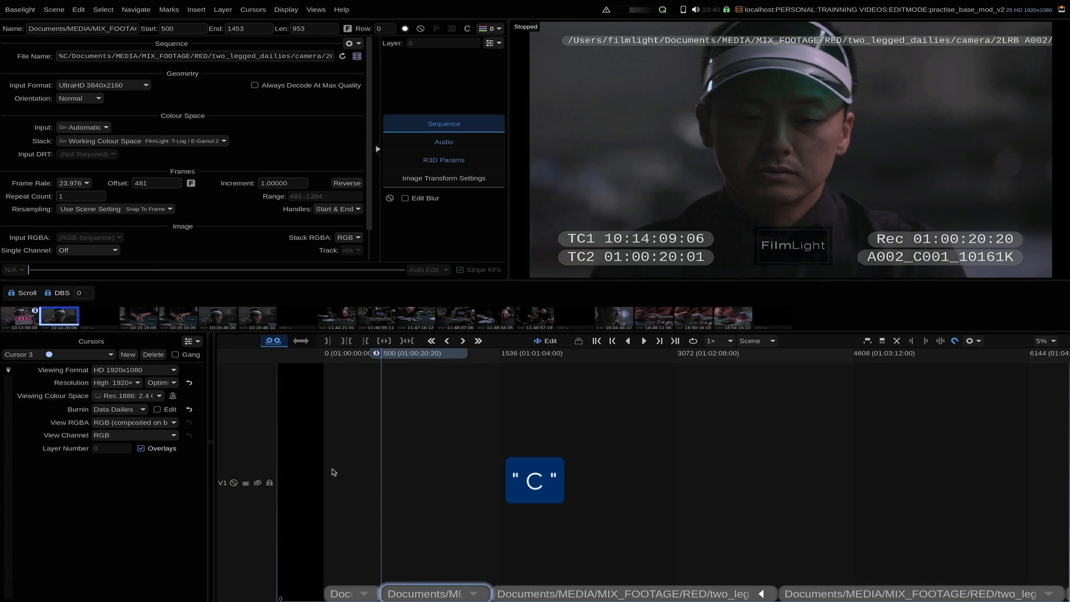
# - Return to the timeline start, mark the range of the first 500-frame strip and extract it
pyautogui.press('Home')
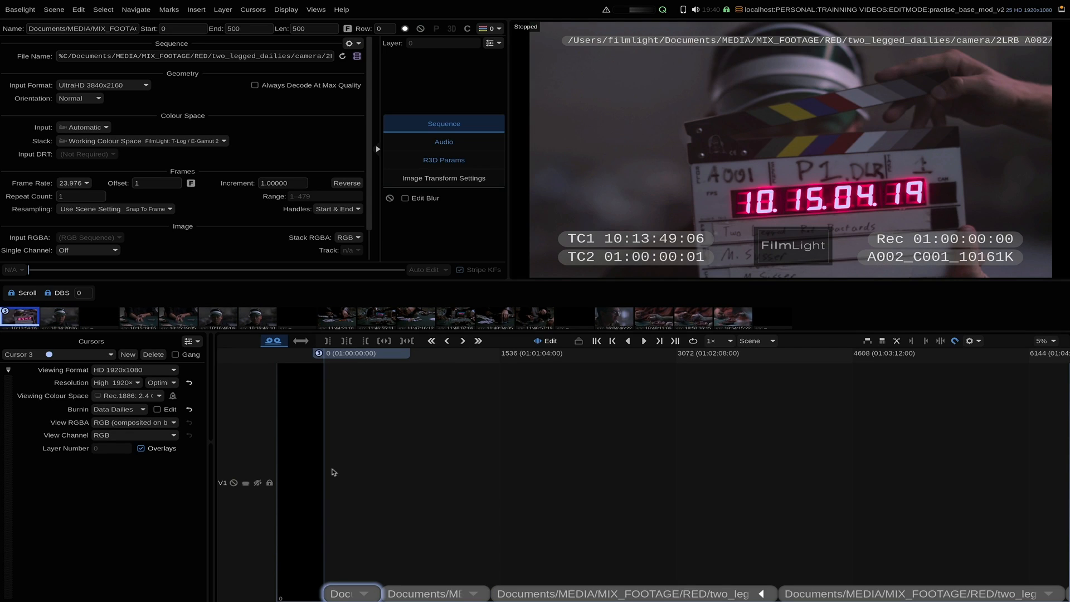
pyautogui.click(334, 472)
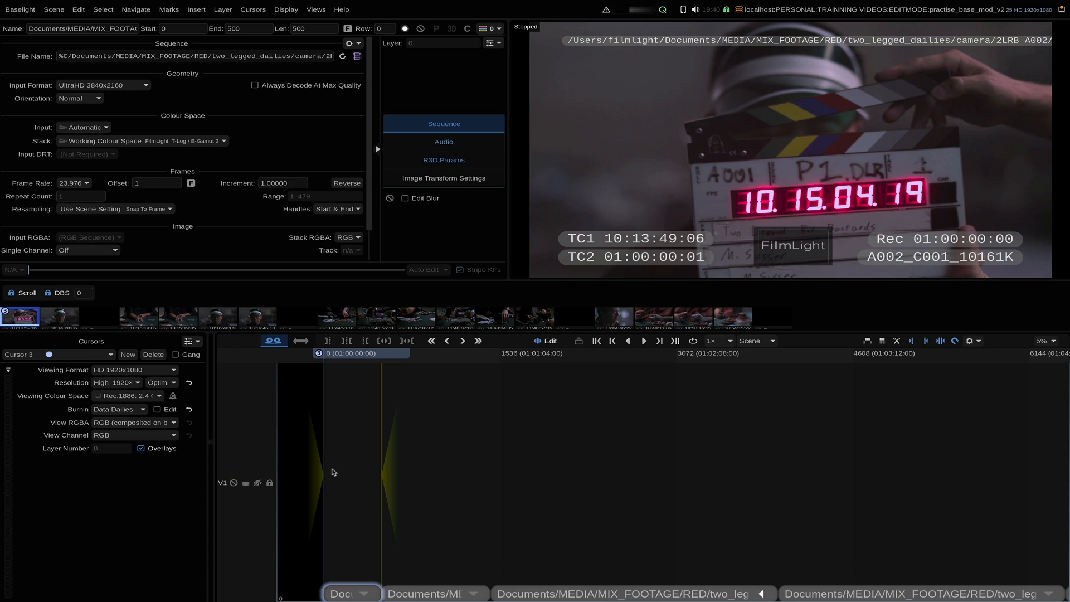
pyautogui.press('super+n')
pyautogui.press('i')
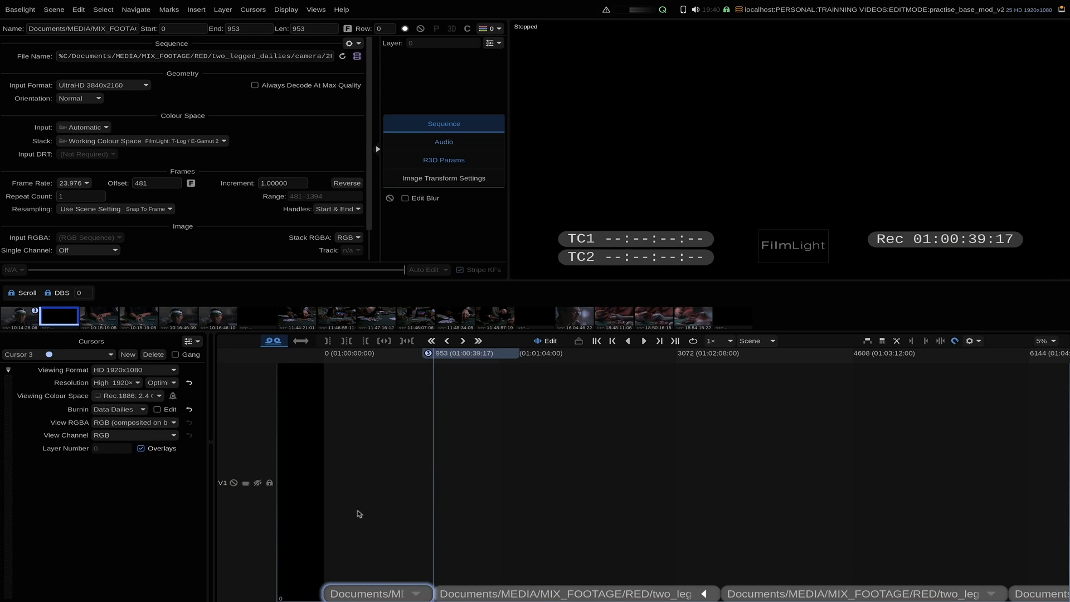
# - Examine the gap at frame 953 between the first two strips at frame level and try to close it
pyautogui.scroll(5, 509, 492)
pyautogui.scroll(5, 635, 489)
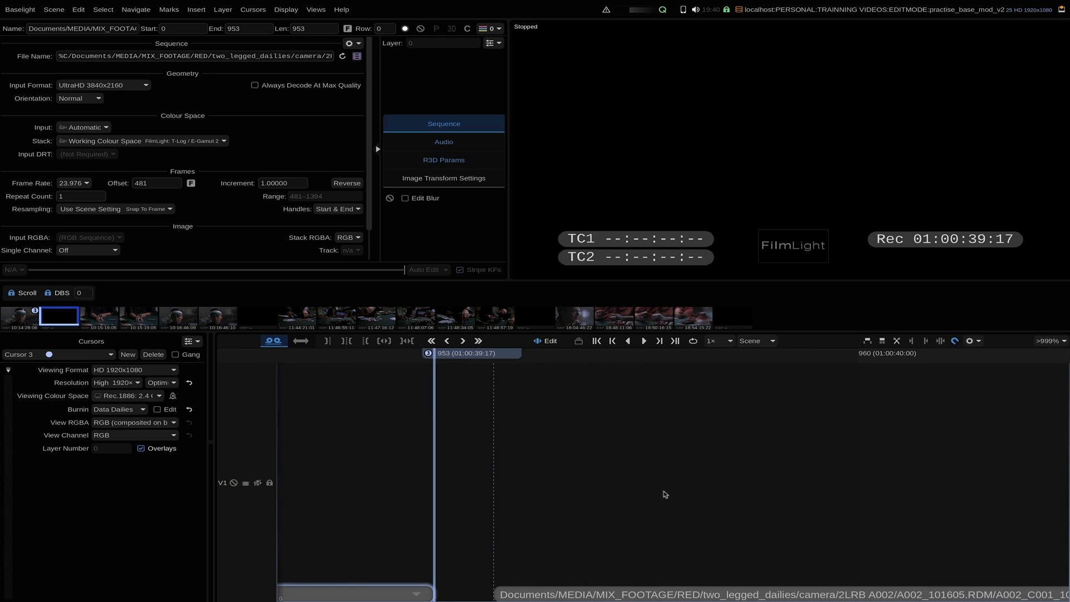
pyautogui.scroll(-8, 509, 494)
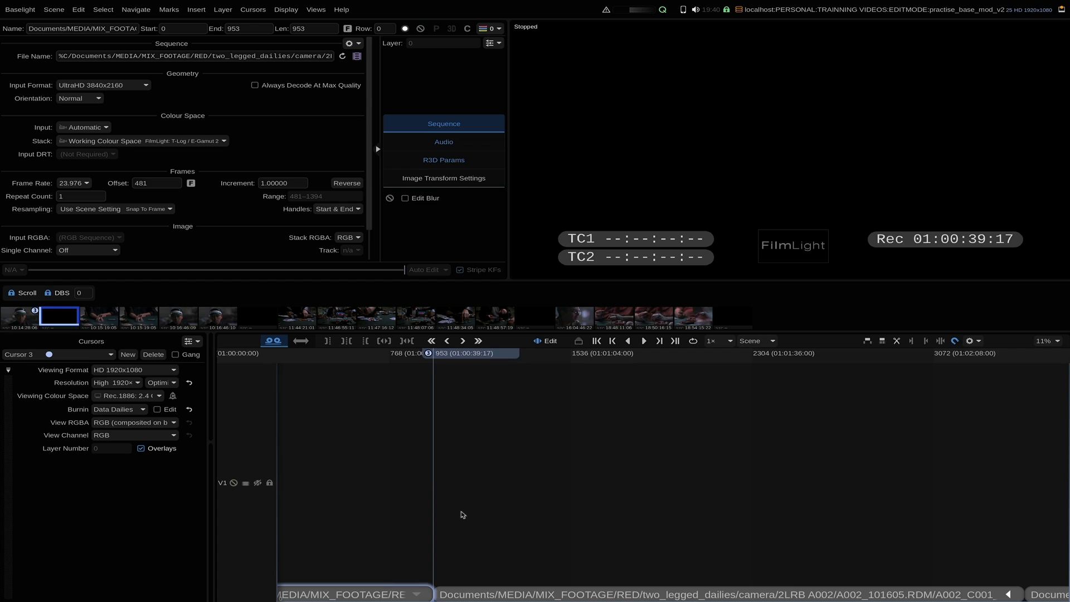
pyautogui.scroll(5, 557, 507)
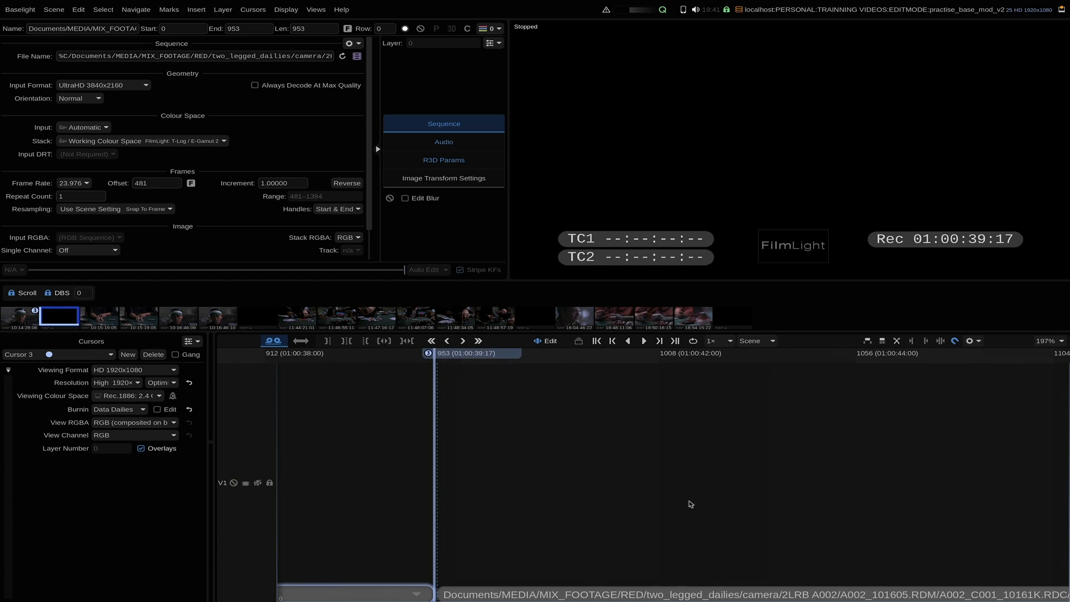
pyautogui.scroll(3, 690, 504)
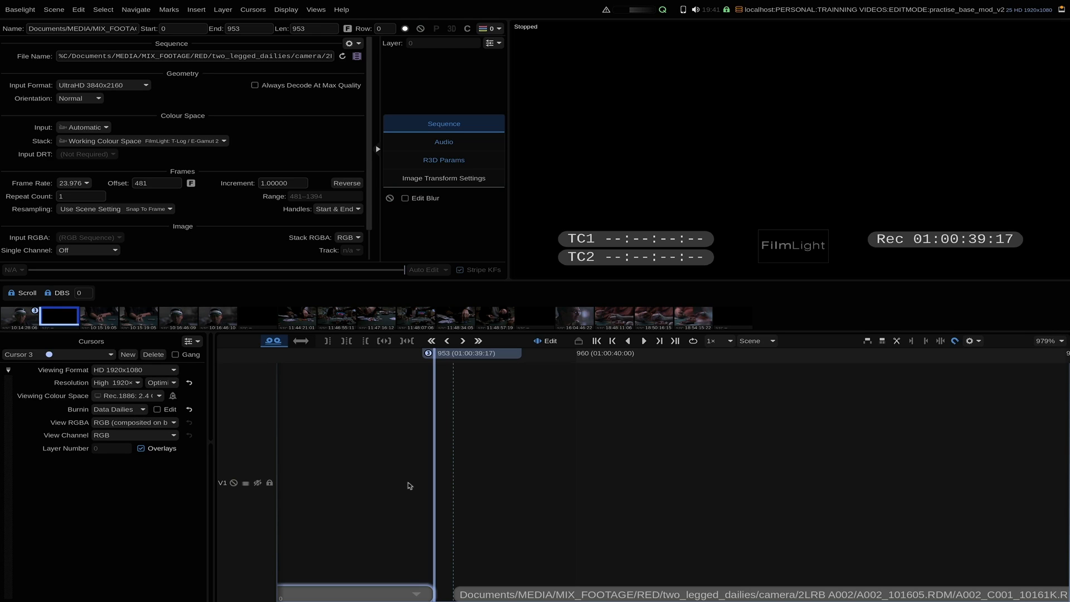
pyautogui.press('shift+super+k')
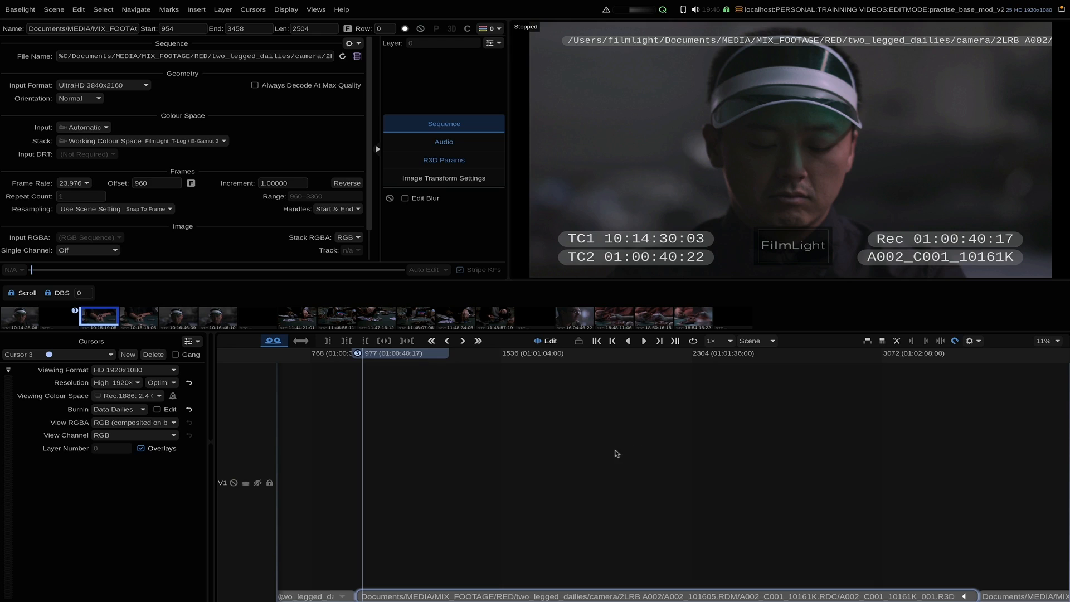
# - Select the strip starting at frame 954 and set the marks around its full range
pyautogui.scroll(-1, 576, 463)
pyautogui.scroll(-4, 432, 495)
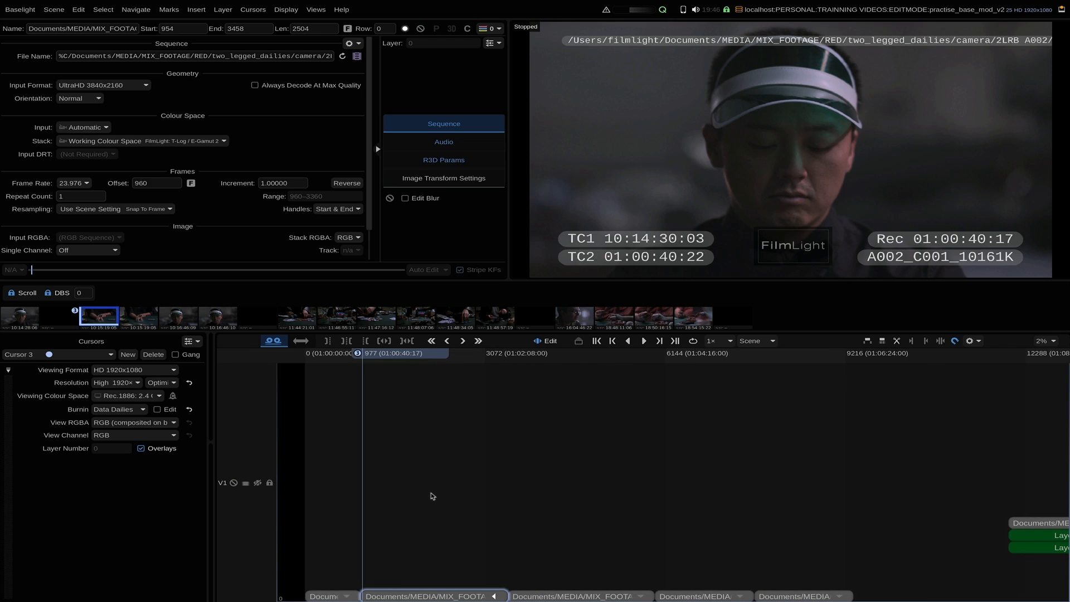
pyautogui.click(426, 595)
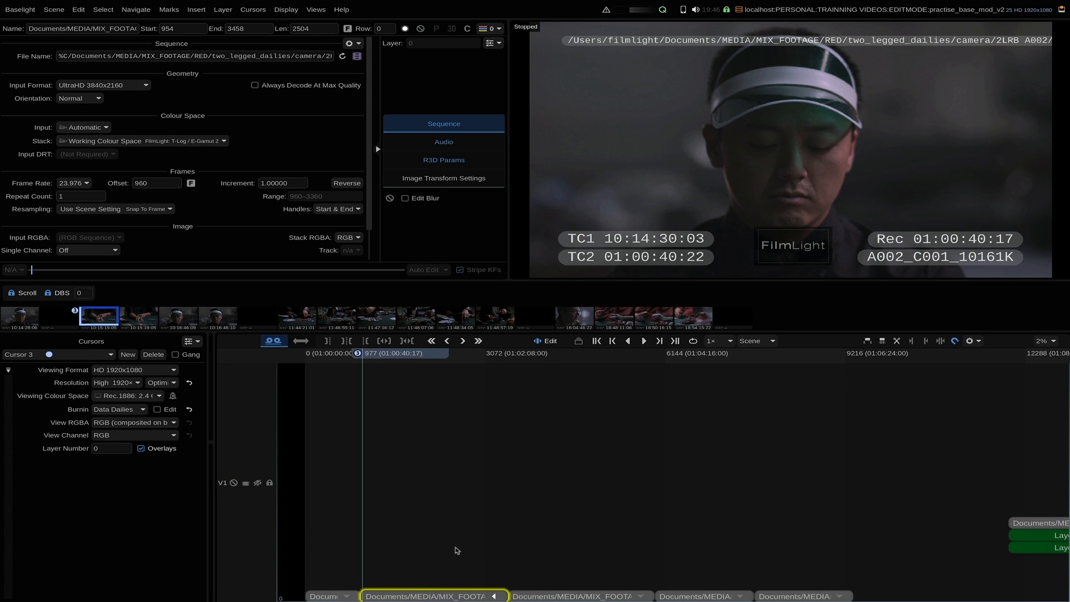
pyautogui.press('super+n')
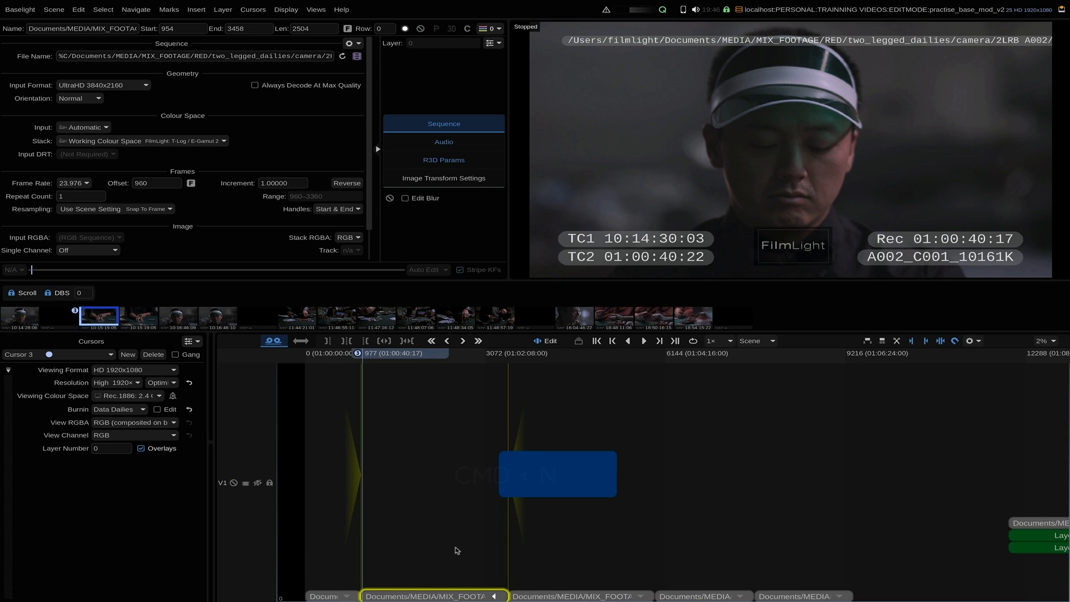
# - Reset the In mark to frame 2205 (01:01:31:21) within the marked strip and lift the marked section
pyautogui.moveTo(413, 363); pyautogui.dragTo(485, 370)
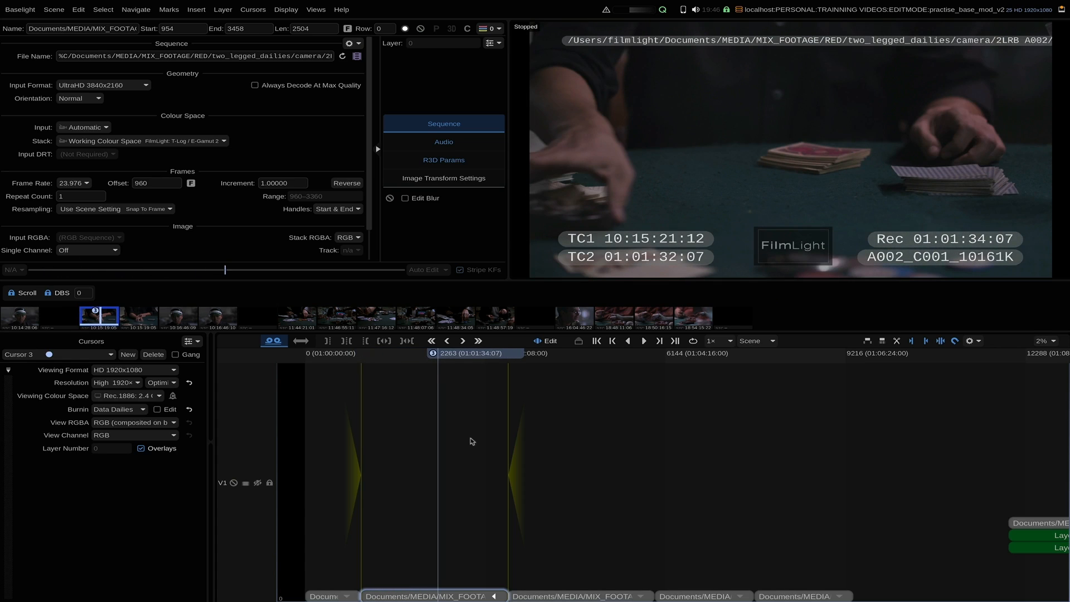
pyautogui.press('Up')
pyautogui.press('Down')
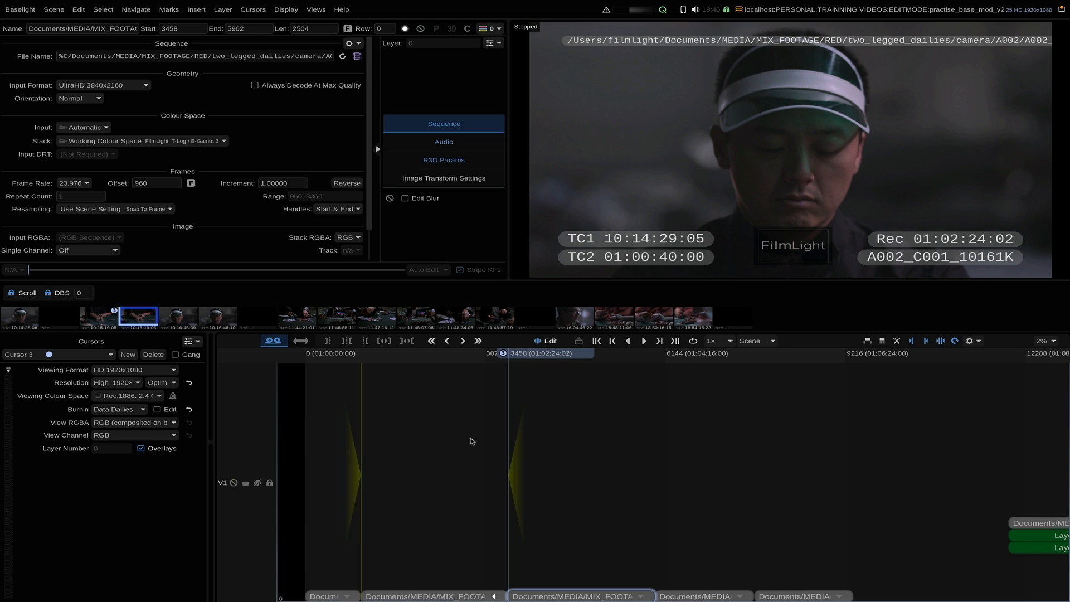
pyautogui.hotkey('alt', 'z')
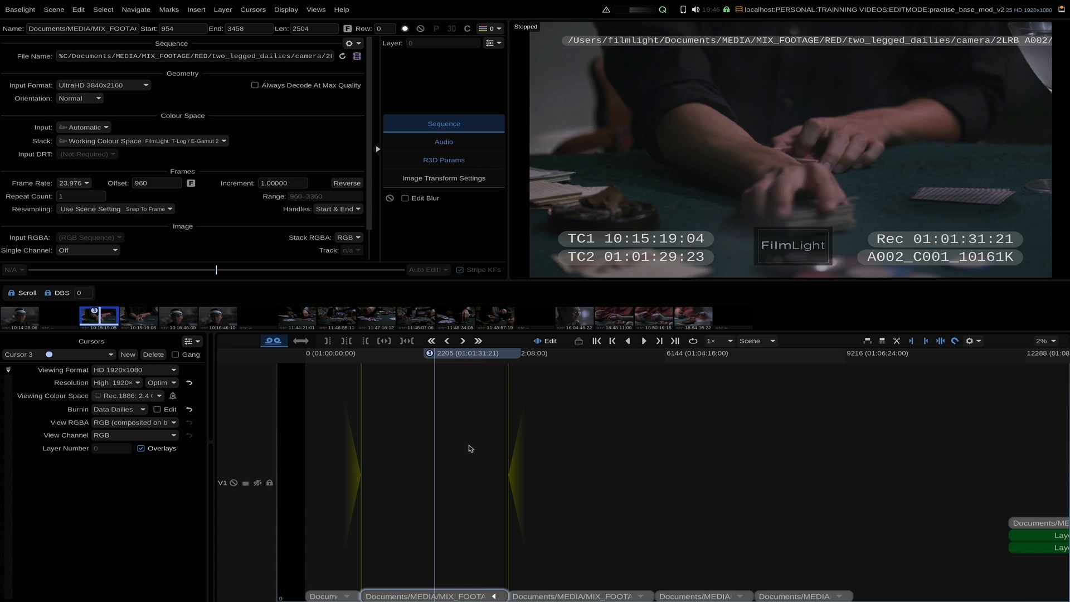
pyautogui.press('b')
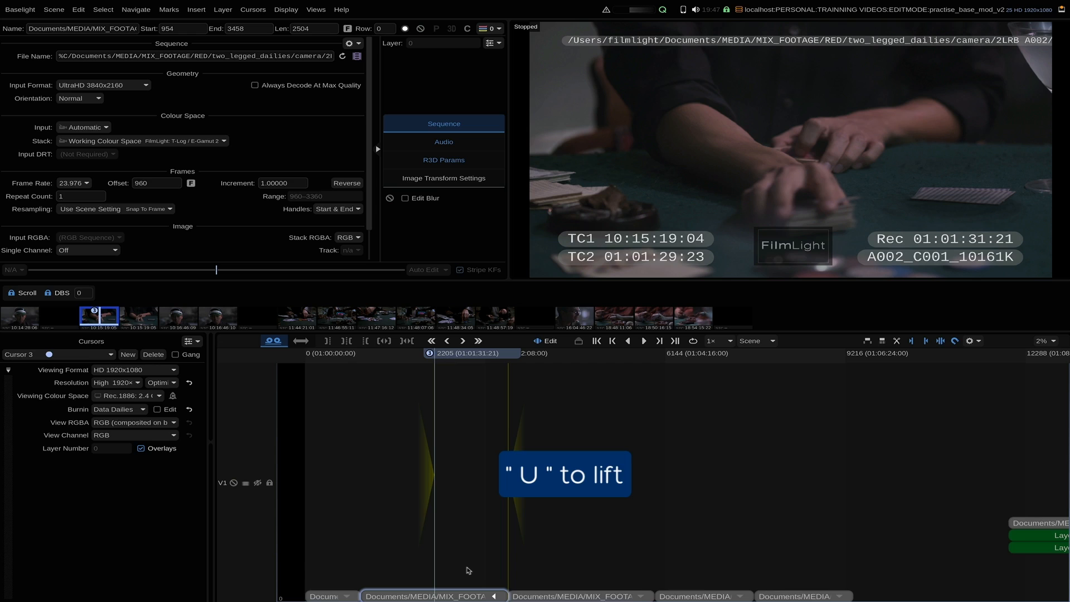
pyautogui.press('u')
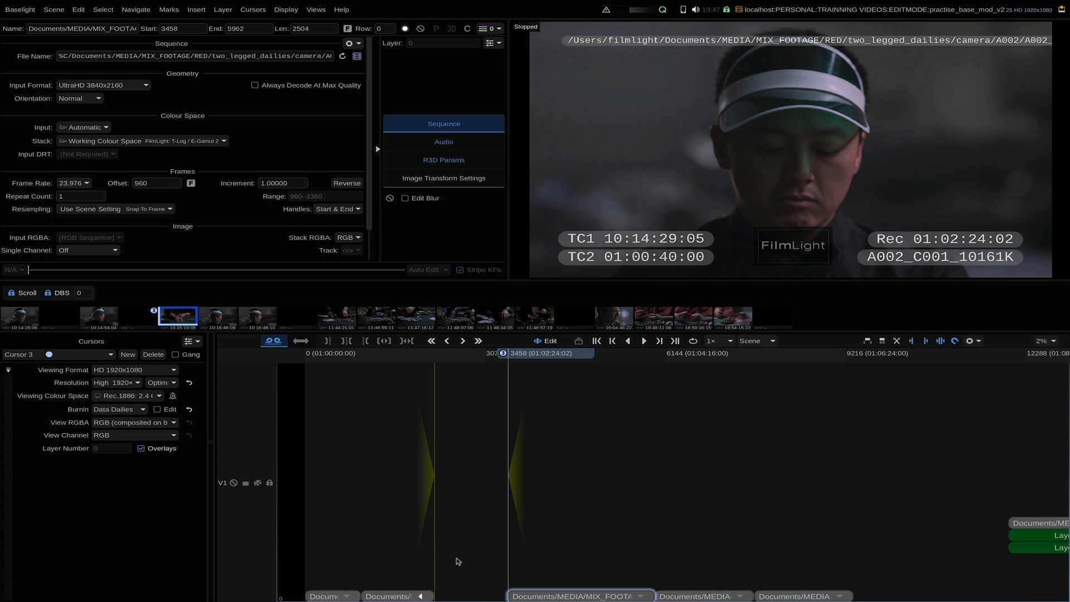
# - Jump through the edit points to the gap at frame 2205 and close it
pyautogui.press('shift+super+k')
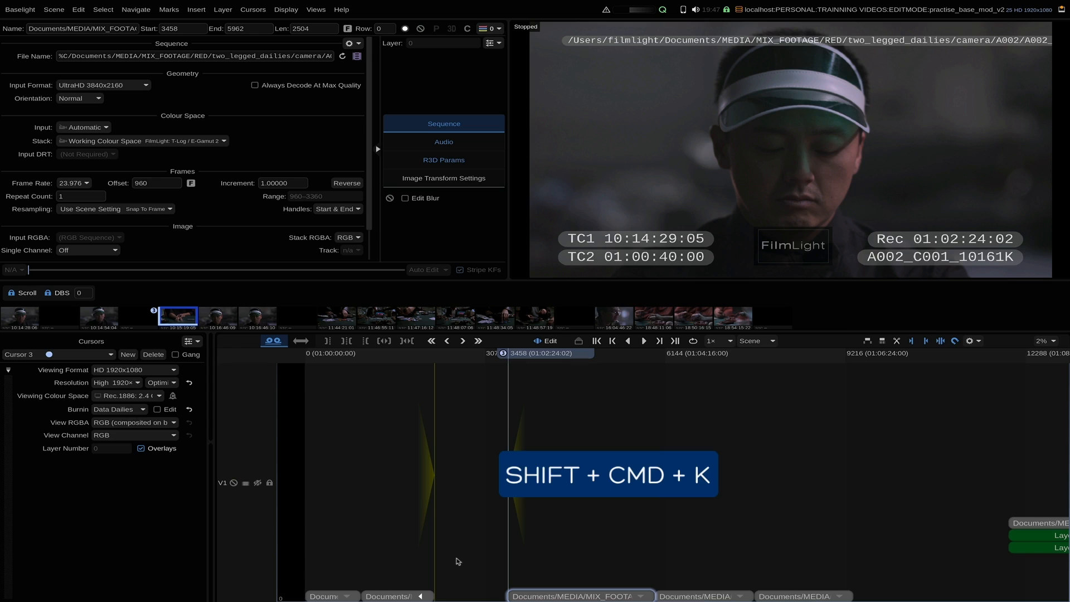
pyautogui.press('Down')
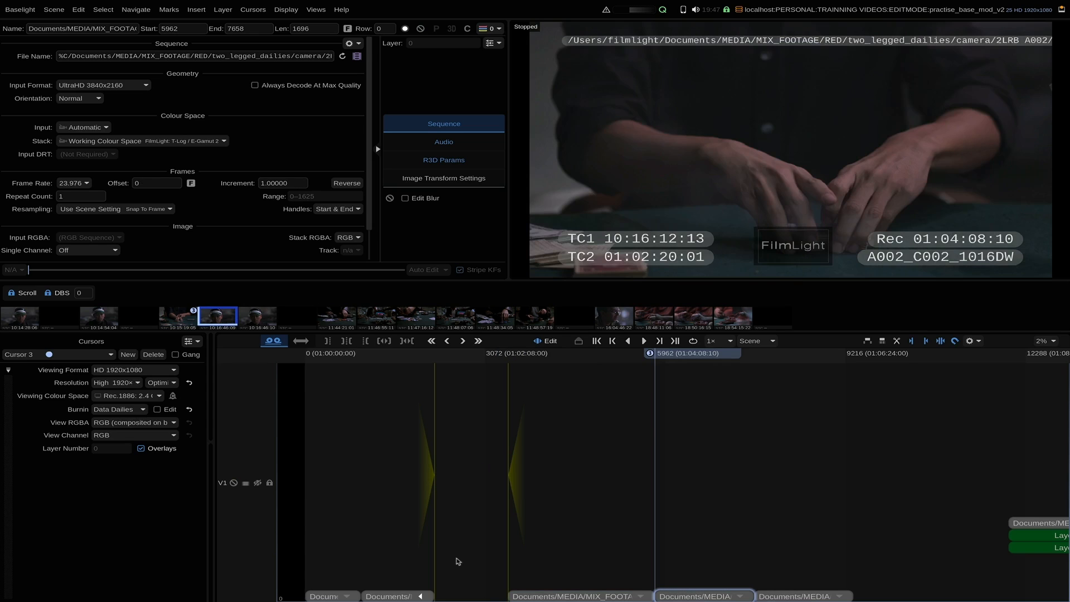
pyautogui.press('Up')
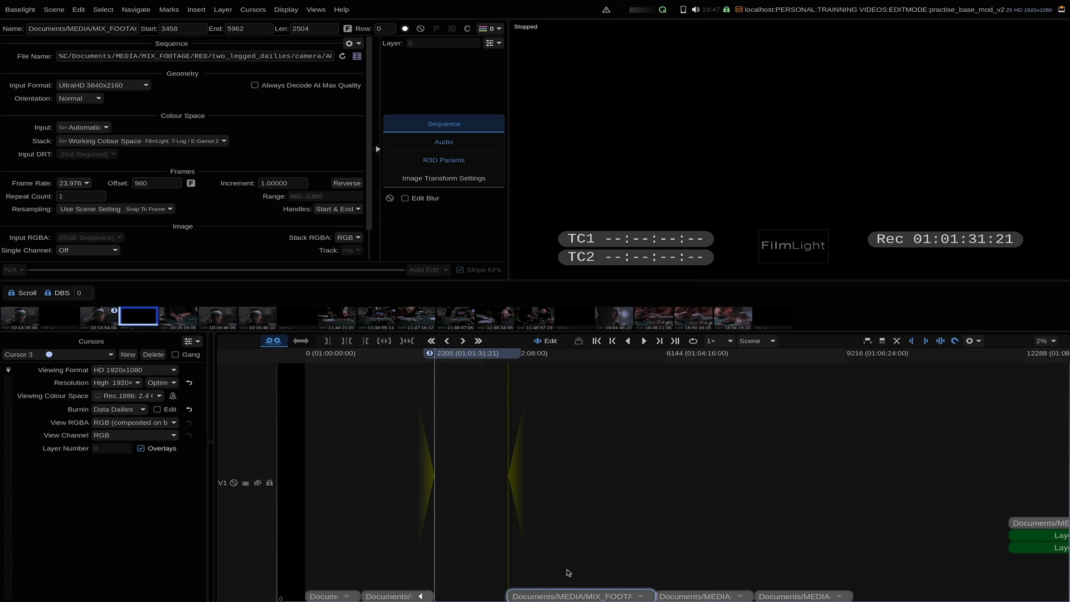
pyautogui.press('Delete')
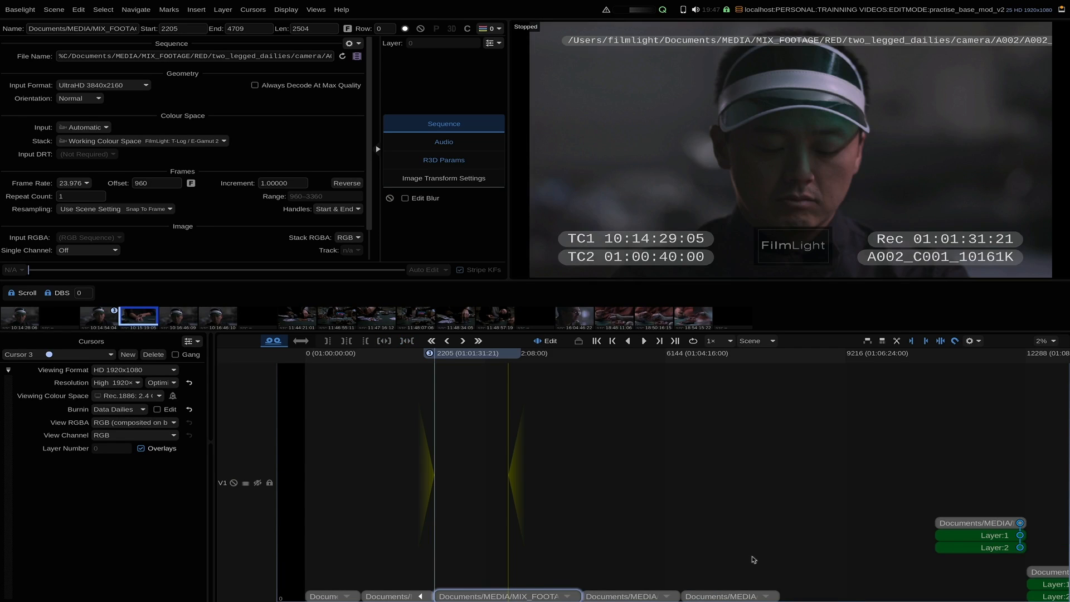
# - Try Trim In on the strip starting at frame 4709 and leave the trim without changing the strip
pyautogui.press('Down')
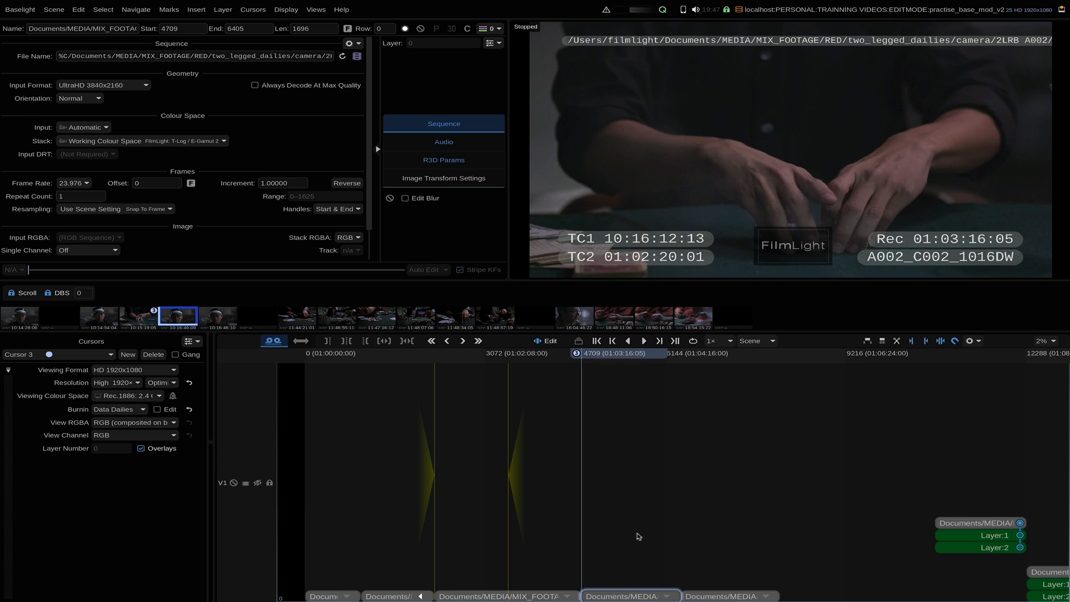
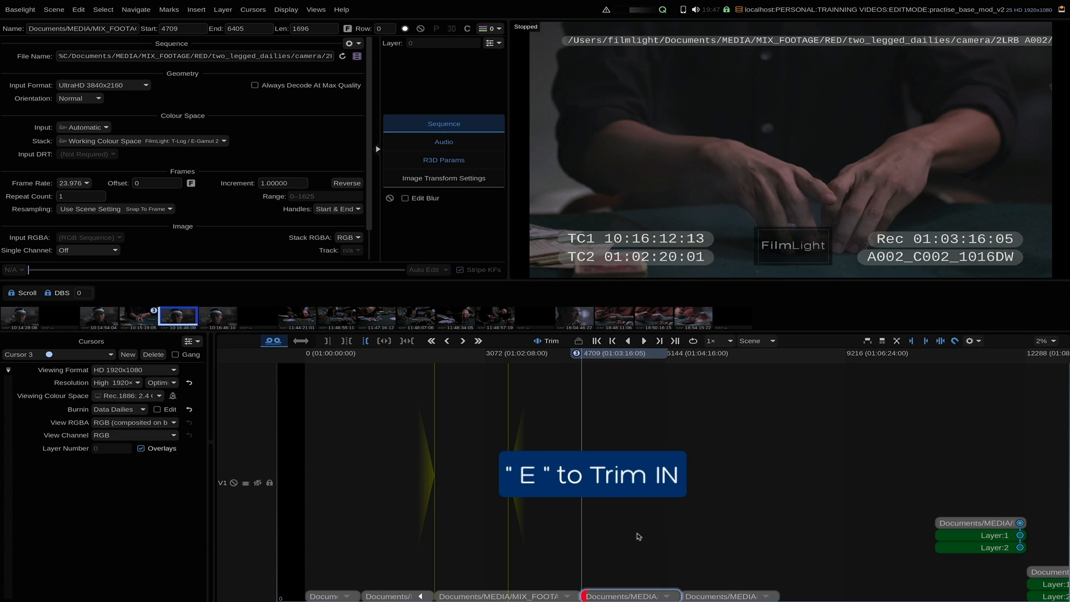
pyautogui.press('e')
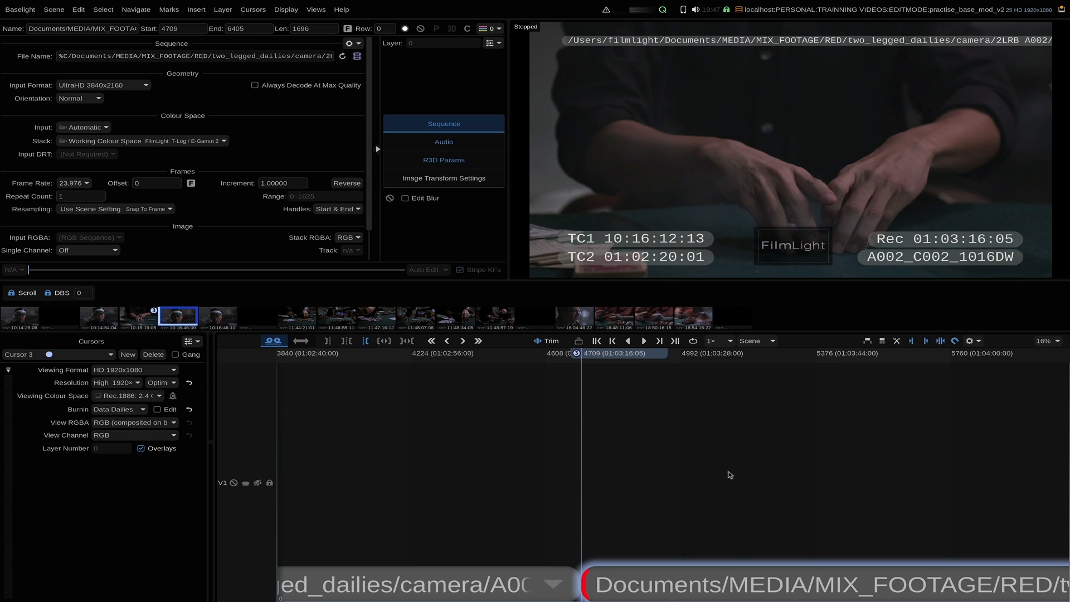
pyautogui.press('t')
pyautogui.scroll(-5, 869, 459)
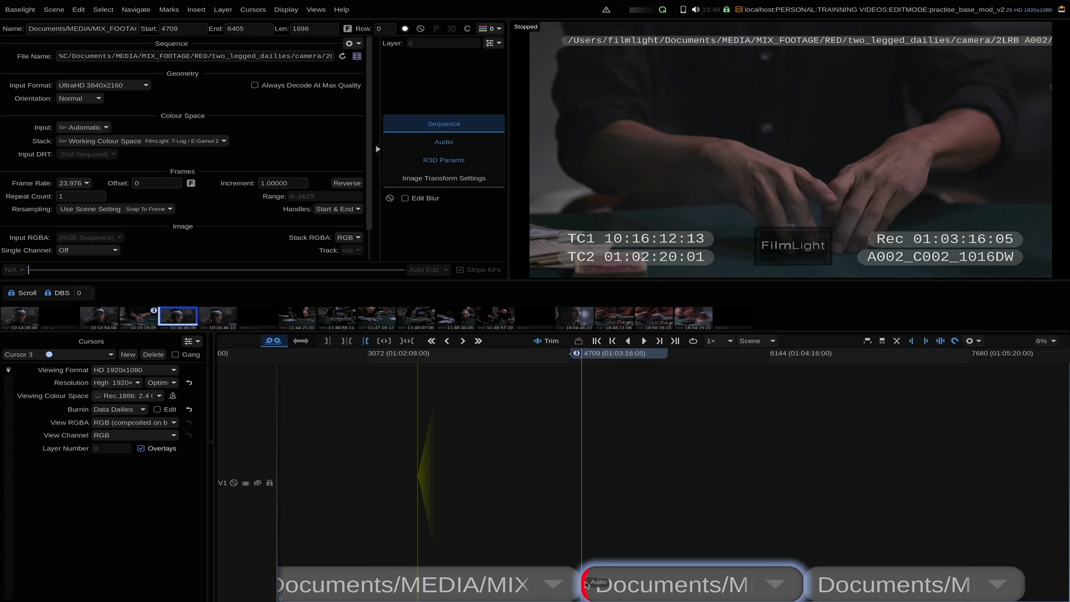
pyautogui.click(587, 583)
pyautogui.scroll(-2, 728, 513)
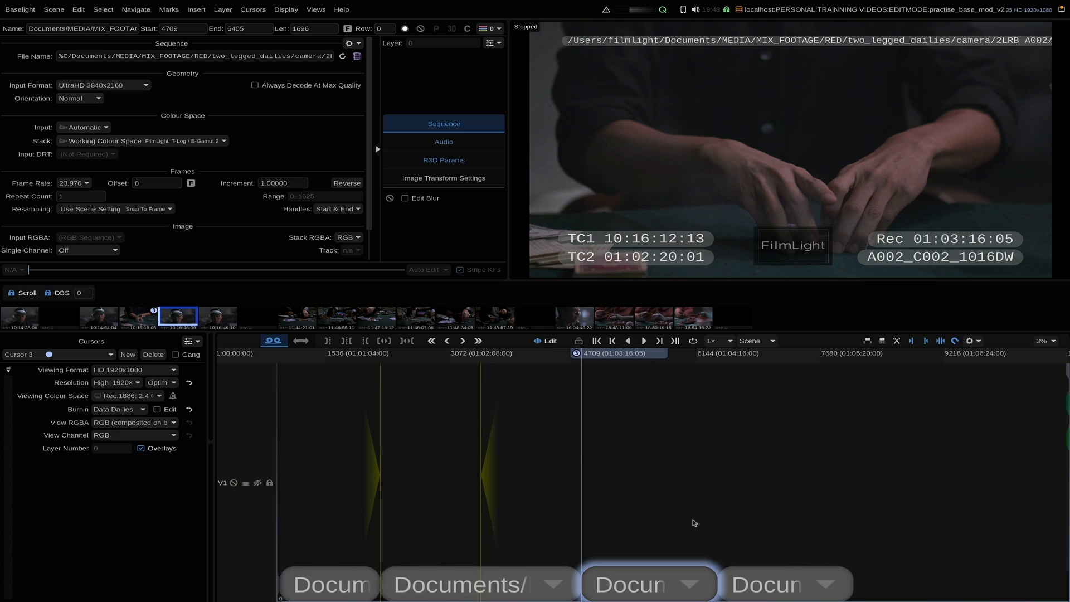
# - Trim the Out point of the strip starting at frame 6405 back to frame 6415
pyautogui.press('Down')
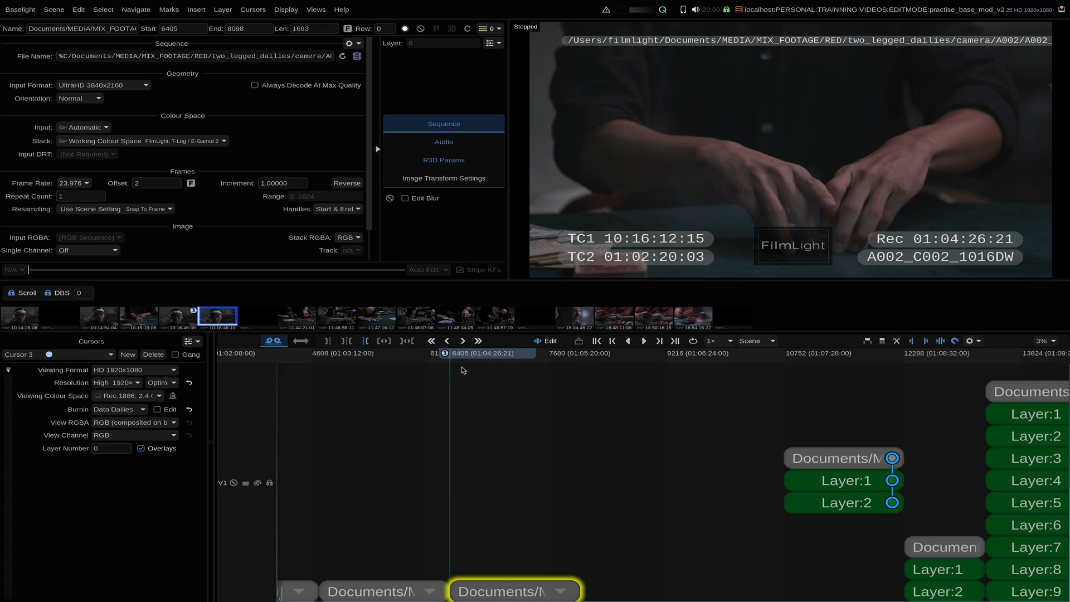
pyautogui.moveTo(466, 358); pyautogui.dragTo(506, 356)
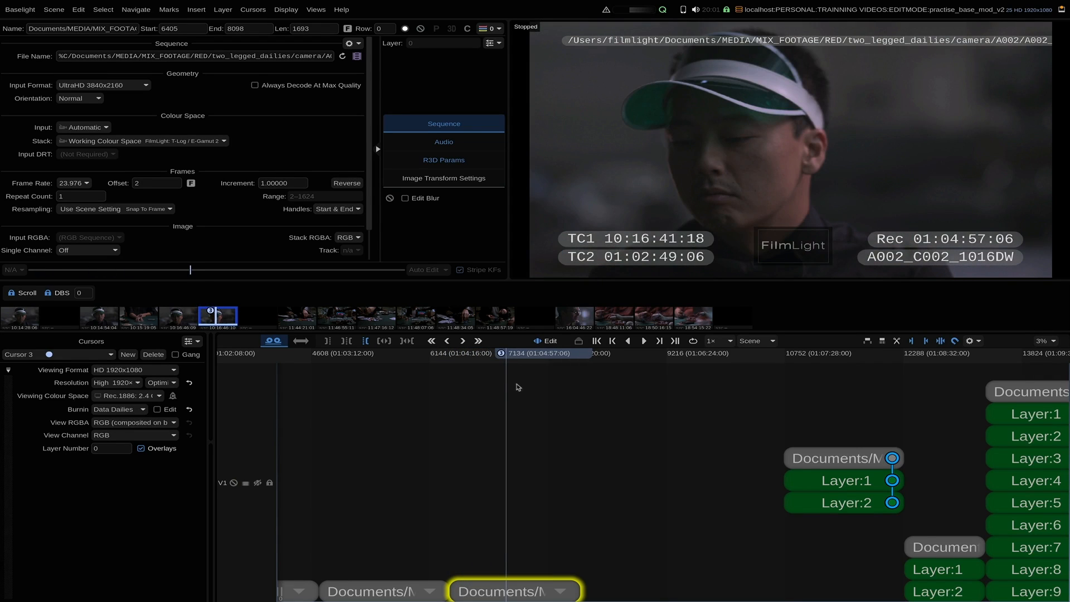
pyautogui.click(364, 341)
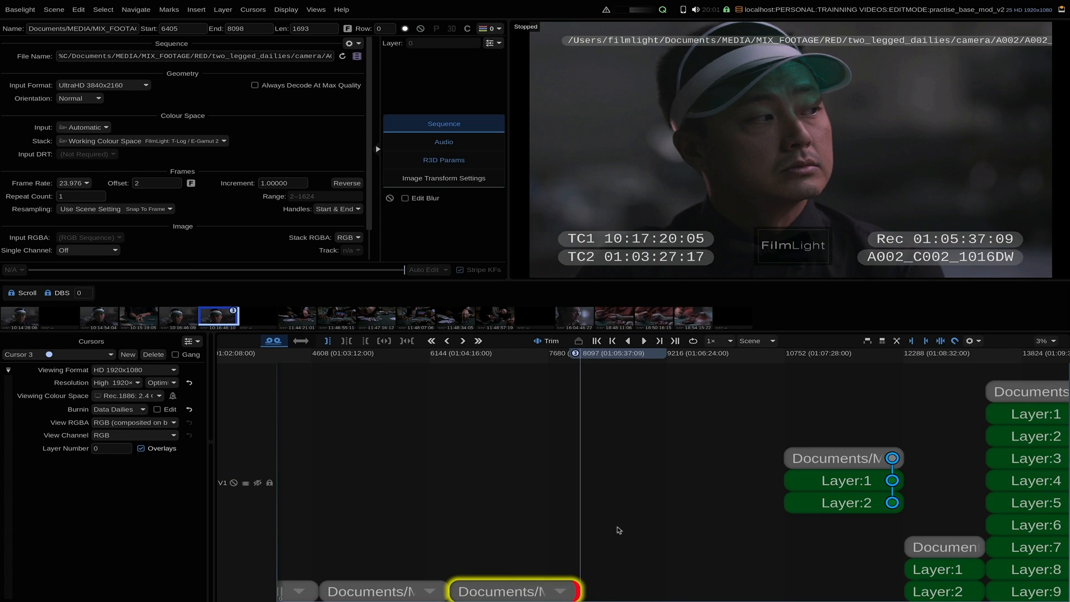
pyautogui.moveTo(619, 530); pyautogui.dragTo(618, 530)
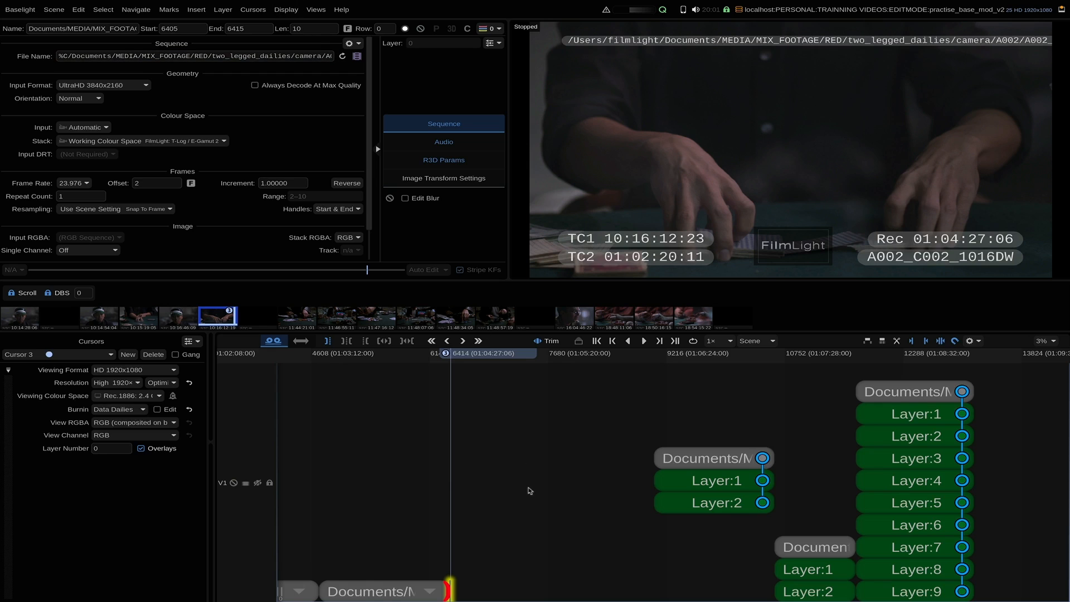
pyautogui.click(602, 505)
pyautogui.scroll(3, 602, 504)
pyautogui.scroll(10, 603, 504)
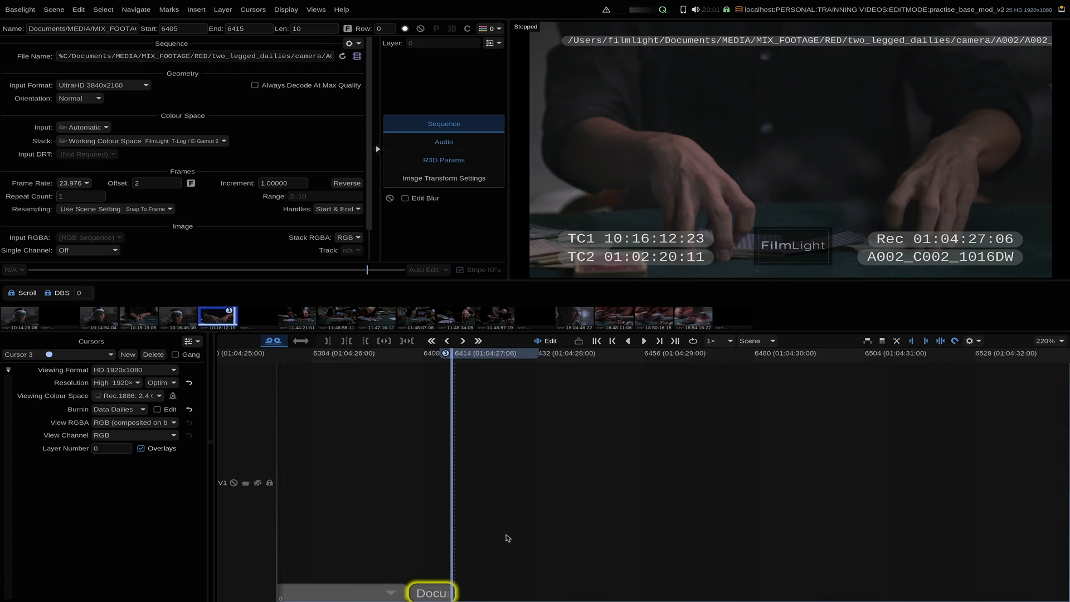
pyautogui.scroll(2, 637, 542)
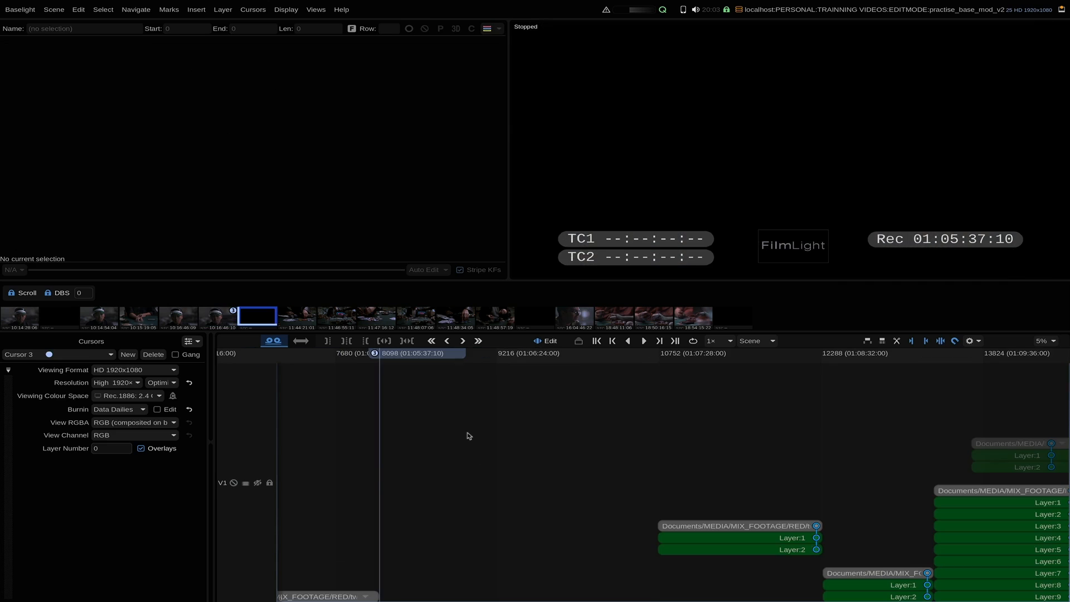
# - Jump to the strip at frame 13711, switch to Move mode and move that two-layer stack along the timeline to start at frame 15112
pyautogui.moveTo(532, 442); pyautogui.dragTo(478, 427)
pyautogui.moveTo(667, 418); pyautogui.dragTo(439, 413)
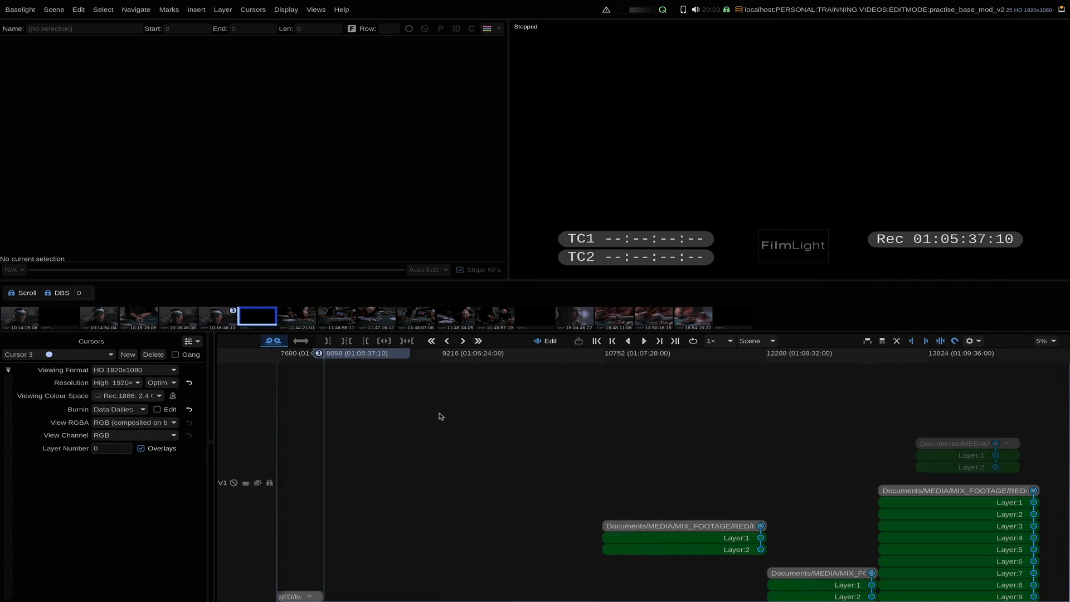
pyautogui.press('Down')
pyautogui.press('Down')
pyautogui.press('Down')
pyautogui.press('Down')
pyautogui.press('Down')
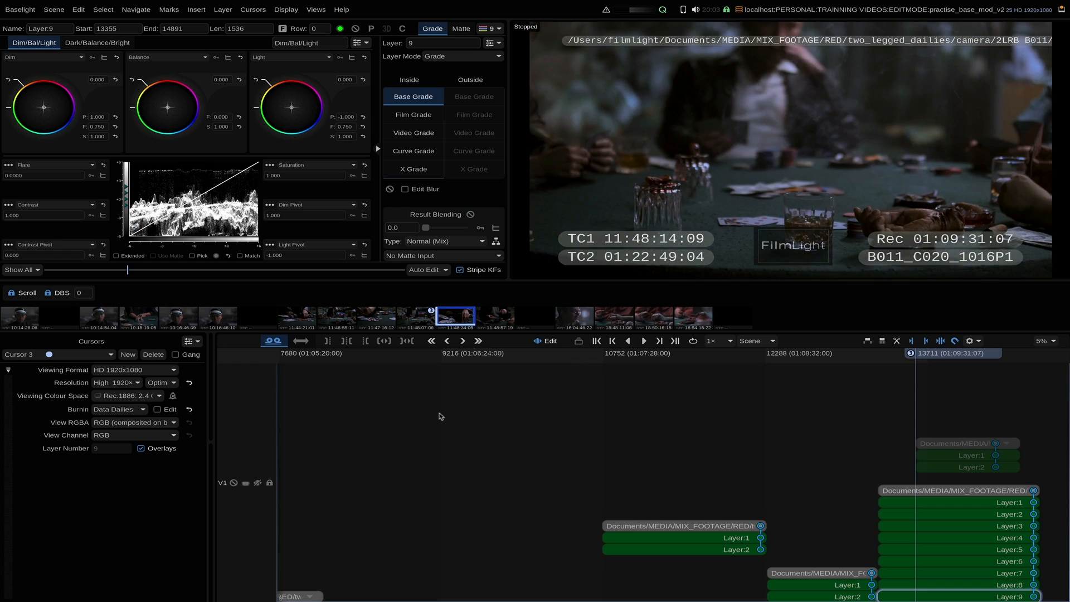
pyautogui.moveTo(551, 386); pyautogui.dragTo(360, 384)
pyautogui.moveTo(508, 389)
pyautogui.mouseDown()
pyautogui.moveTo(392, 393)
pyautogui.moveTo(625, 382)
pyautogui.mouseUp()
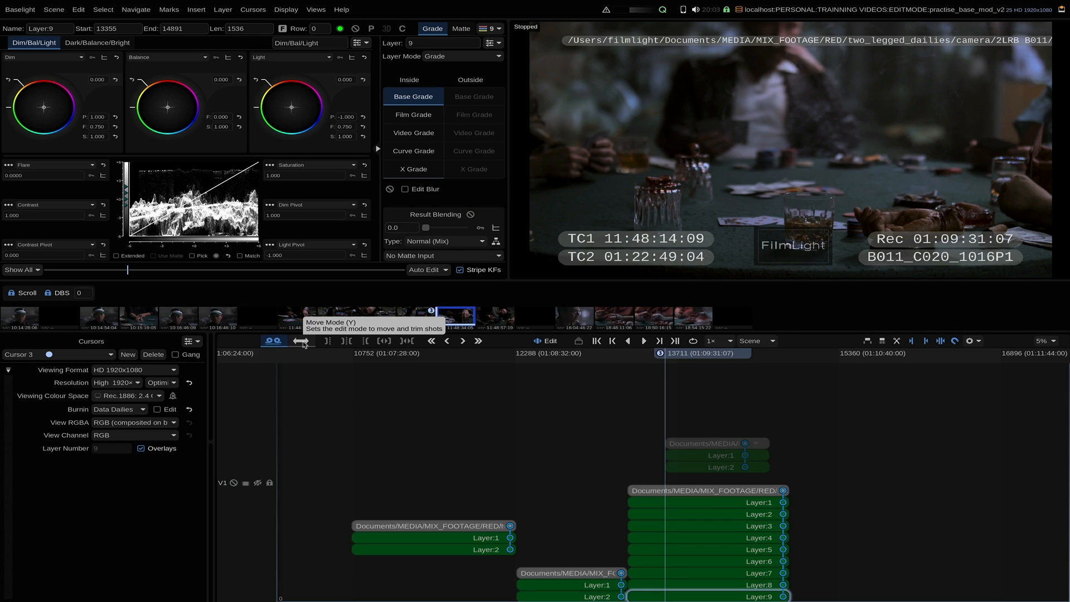
pyautogui.press('y')
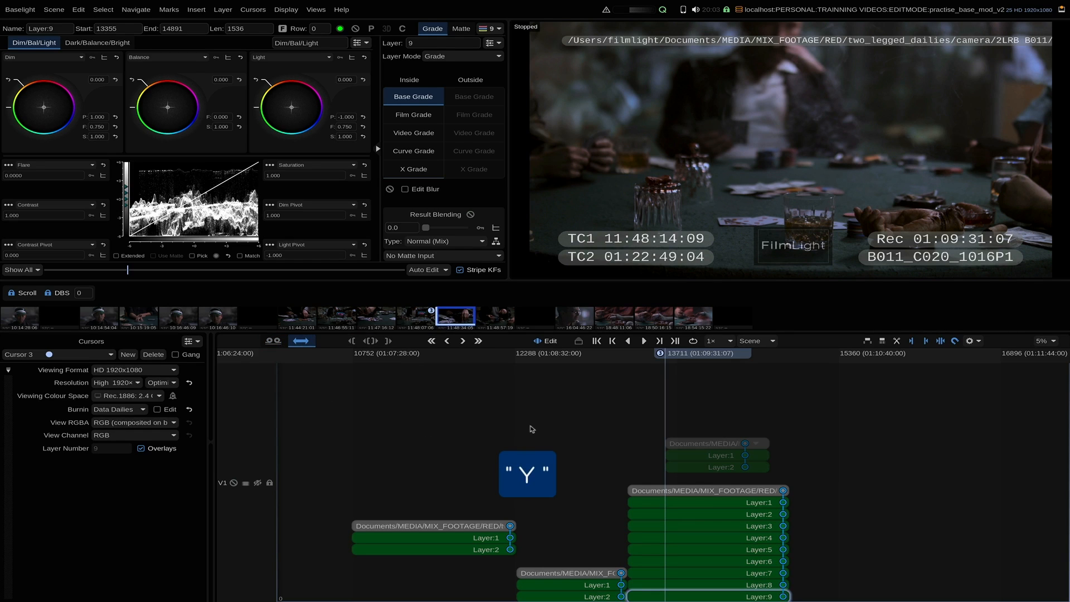
pyautogui.moveTo(717, 462); pyautogui.dragTo(869, 451)
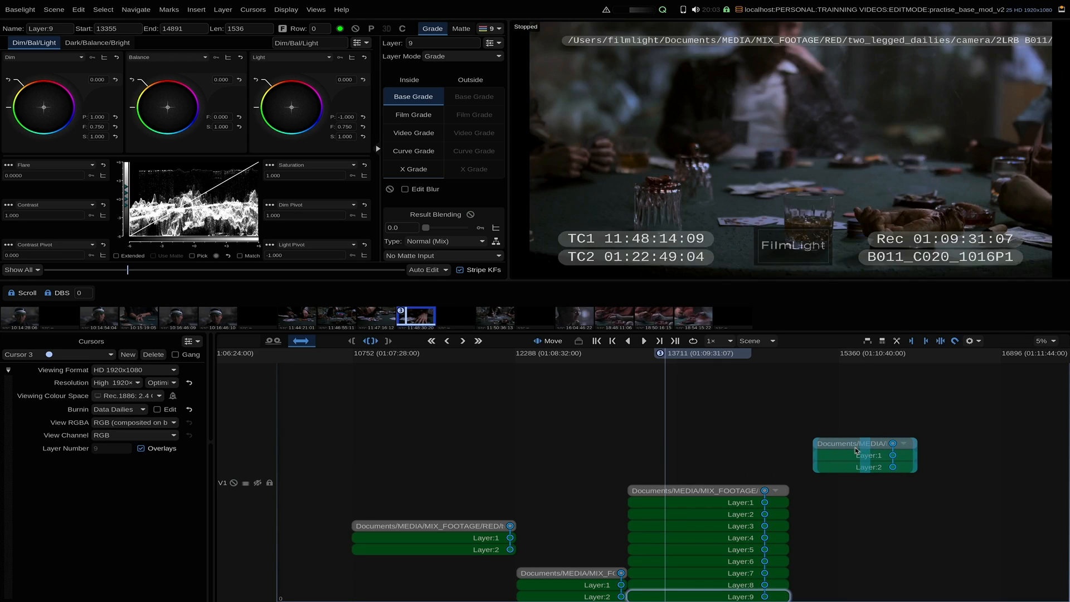
pyautogui.press('y')
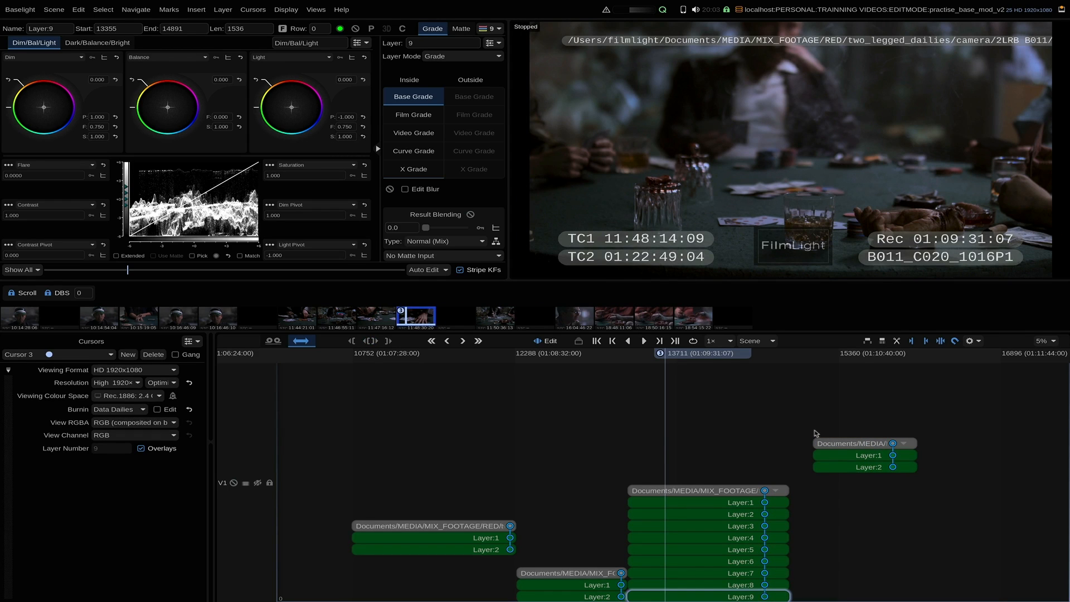
# - Select the stack starting at frame 15112 and move it down to row 2
pyautogui.click(858, 407)
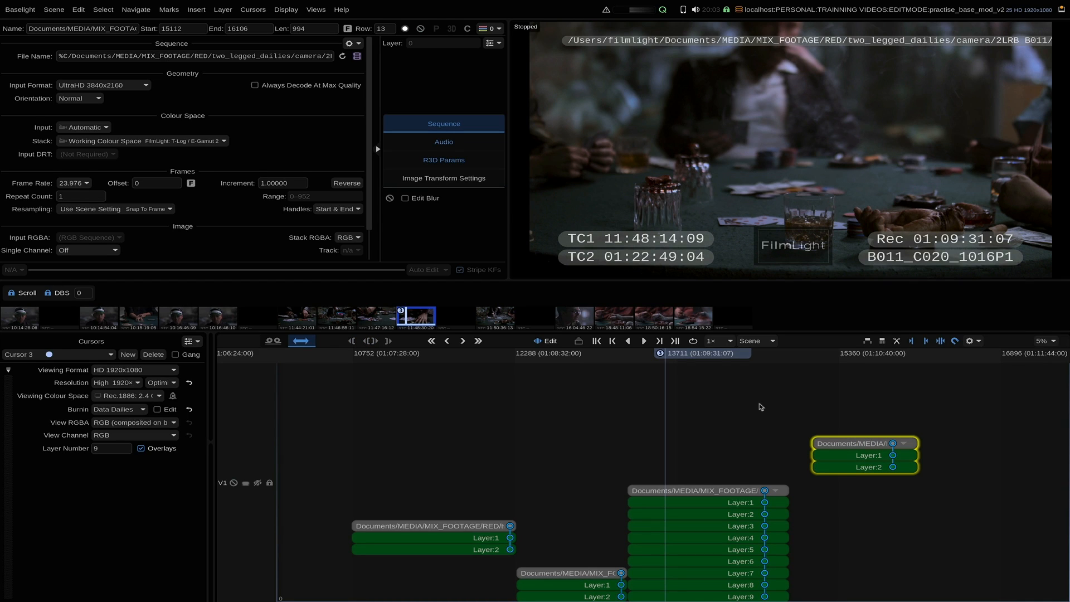
pyautogui.hotkey('alt', 'Down')
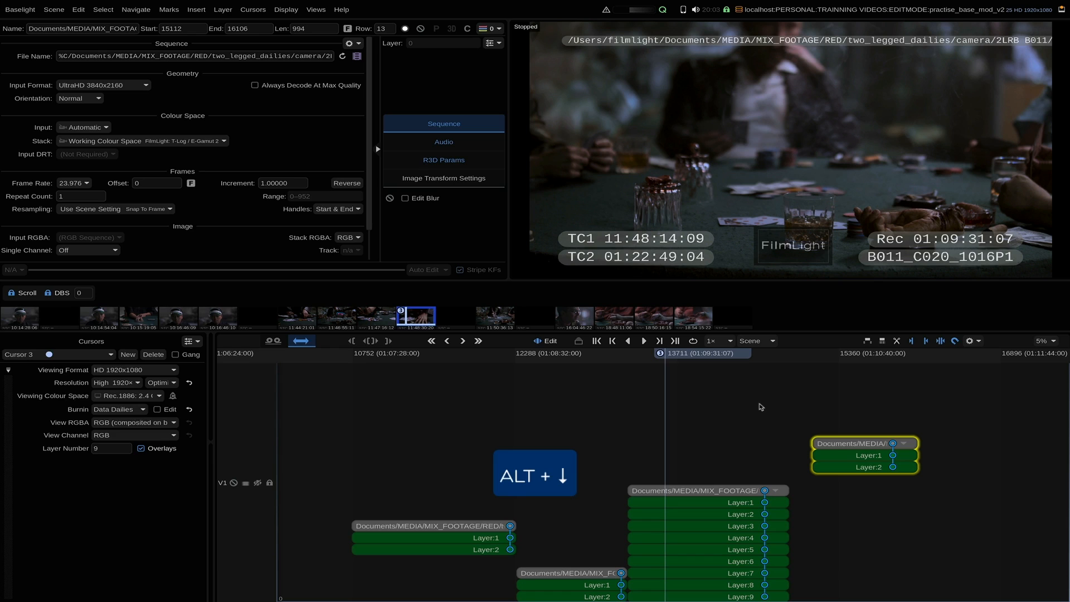
pyautogui.hotkey('alt', 'Down')
pyautogui.hotkey('alt', 'Down')
pyautogui.hotkey('alt', 'Down')
pyautogui.hotkey('alt', 'Down')
pyautogui.hotkey('alt', 'Down')
pyautogui.hotkey('alt', 'Down')
pyautogui.hotkey('alt', 'Down')
pyautogui.hotkey('alt', 'Down')
pyautogui.hotkey('alt', 'Down')
pyautogui.hotkey('alt', 'Down')
pyautogui.hotkey('alt', 'Down')
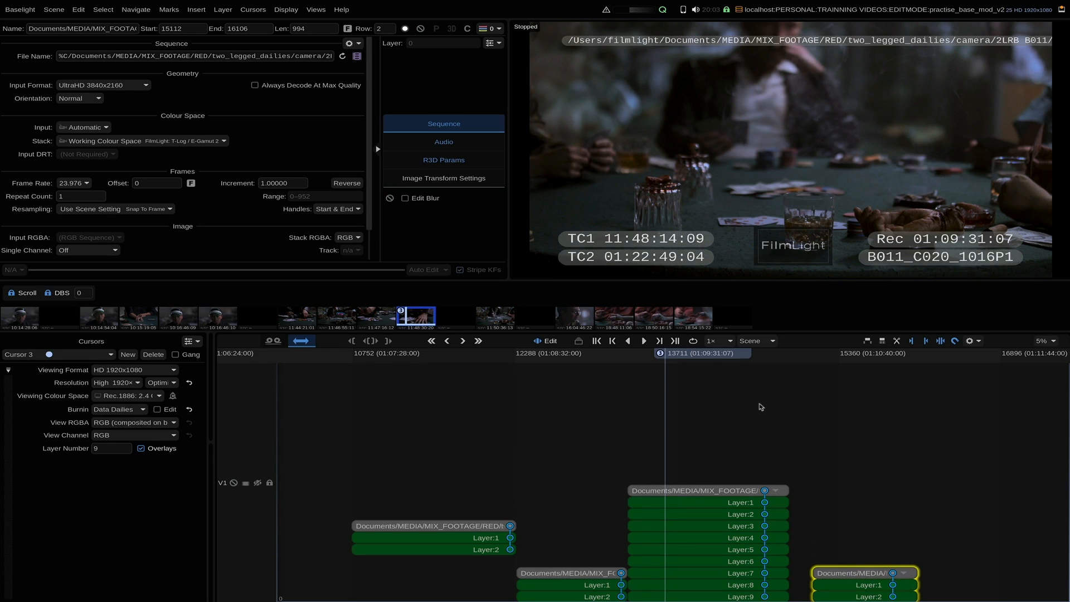
# - Move the stack at frame 10738 down to row 2 and shift it to start at frame 10737
pyautogui.press('Up')
pyautogui.press('Up')
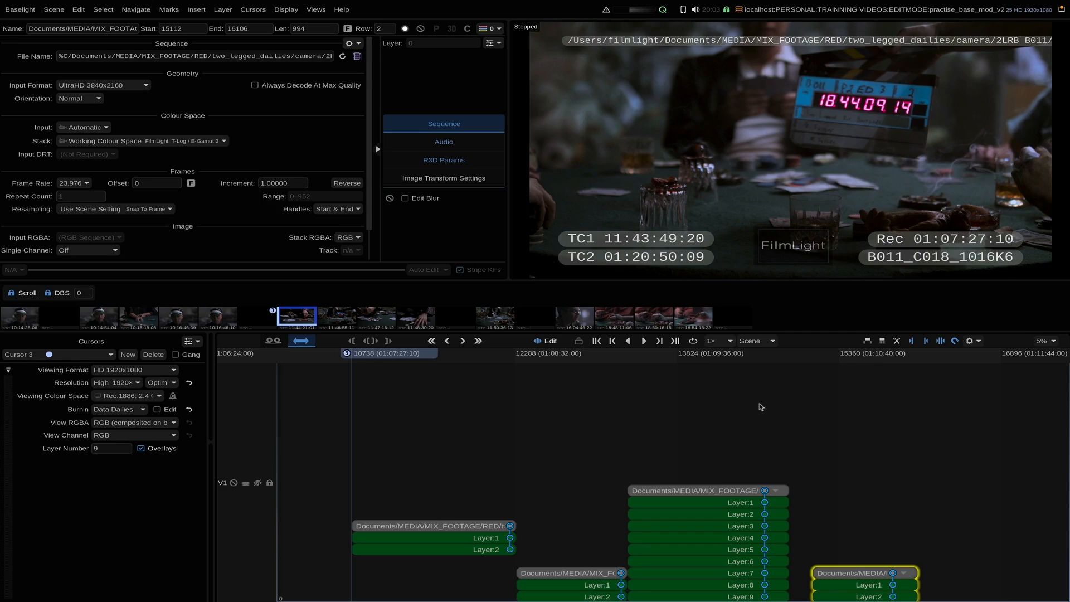
pyautogui.click(432, 537)
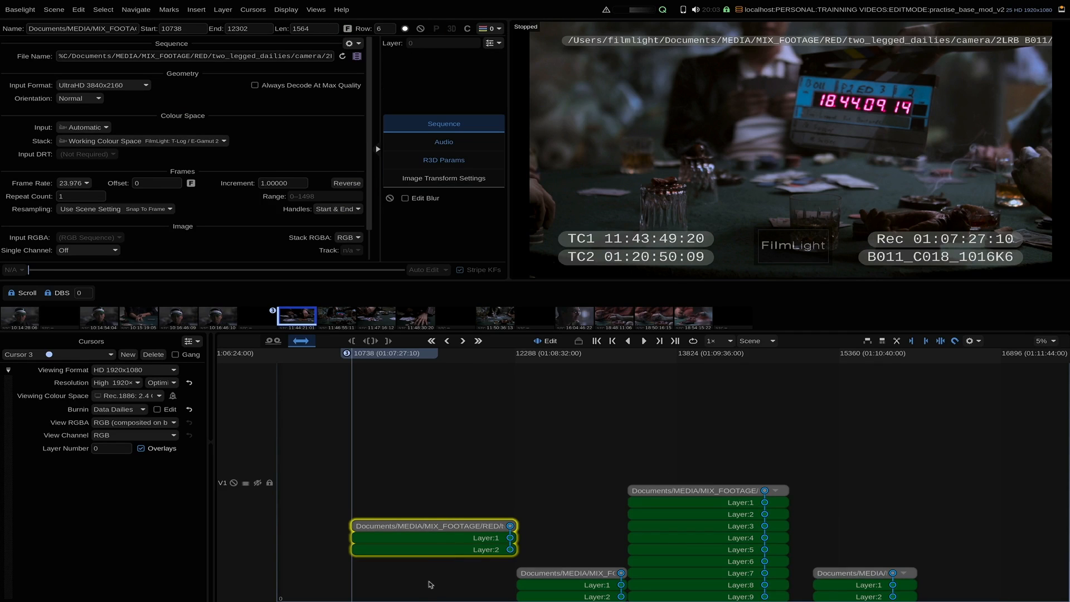
pyautogui.hotkey('alt', 'Down')
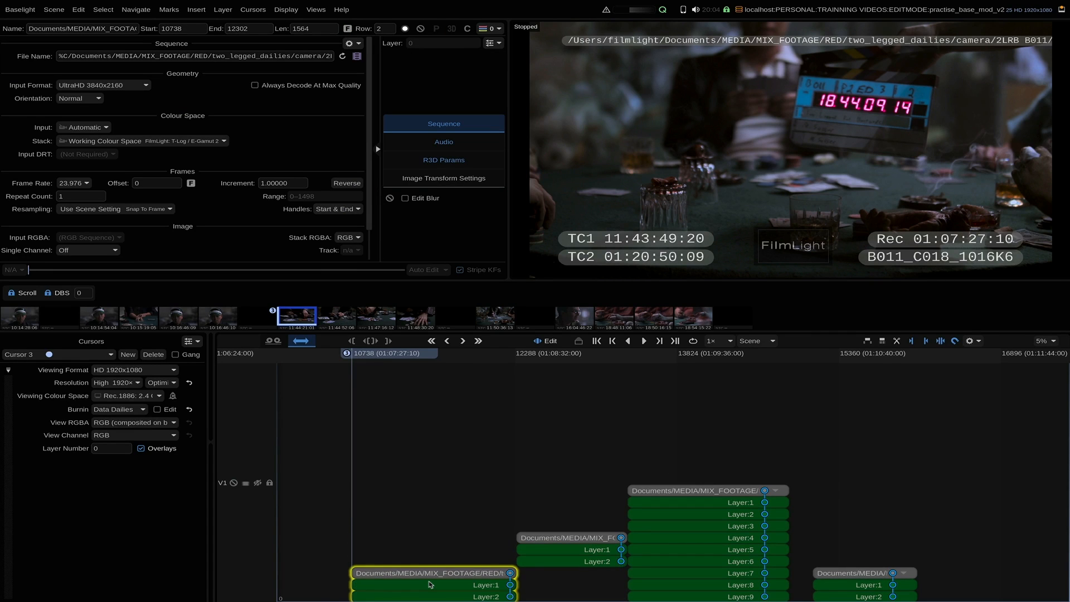
pyautogui.hotkey('alt', 'Up')
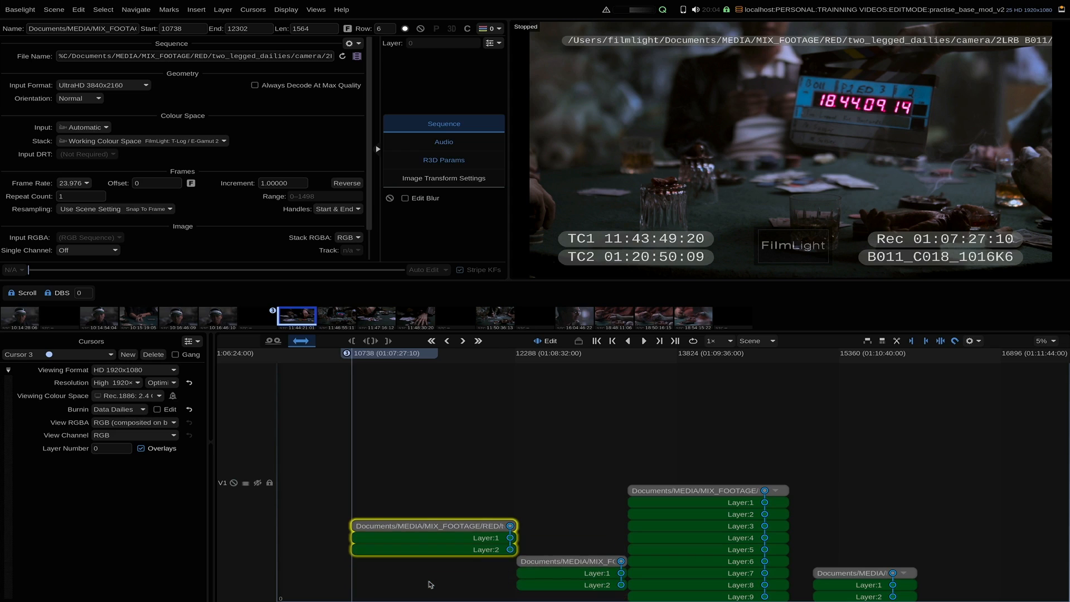
pyautogui.hotkey('alt', 'Down')
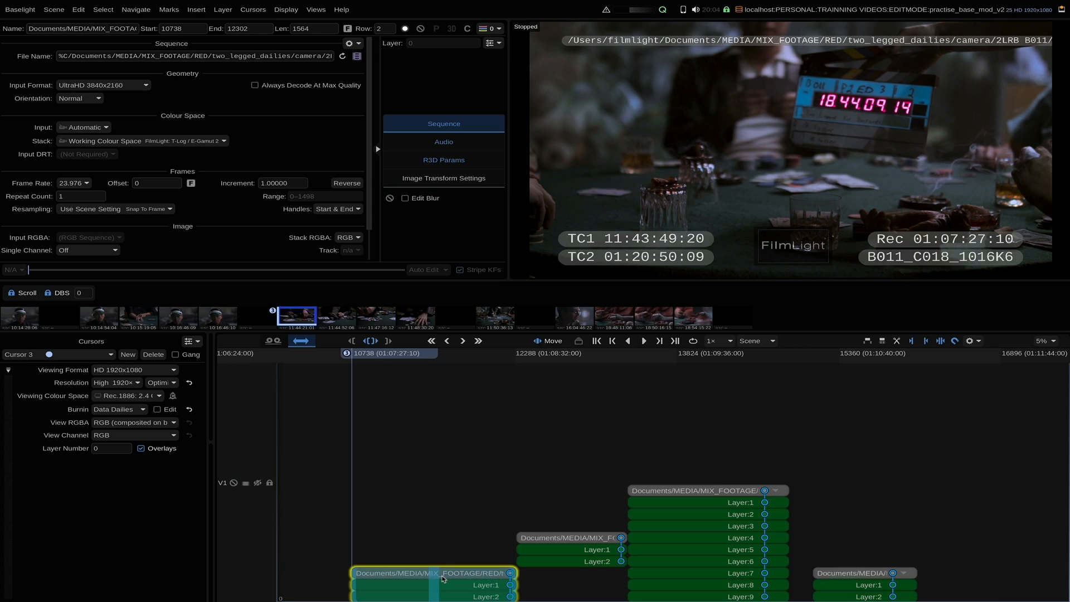
pyautogui.moveTo(433, 578)
pyautogui.mouseDown()
pyautogui.moveTo(412, 581)
pyautogui.moveTo(430, 582)
pyautogui.mouseUp()
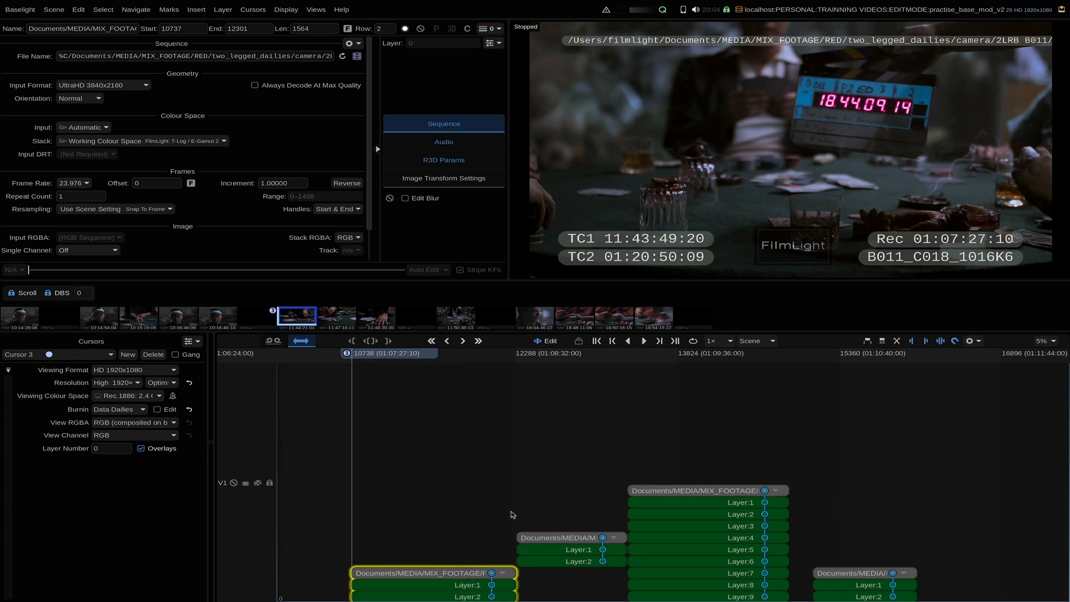
# - Select the two-layer stack starting at frame 12301 and move it down to row 2
pyautogui.click(546, 355)
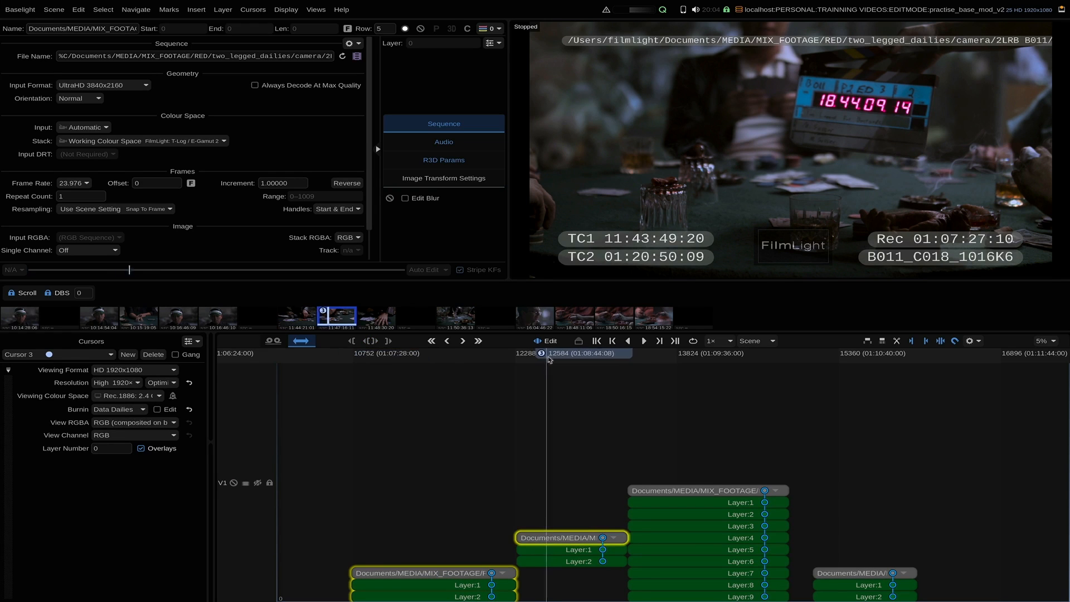
pyautogui.click(574, 552)
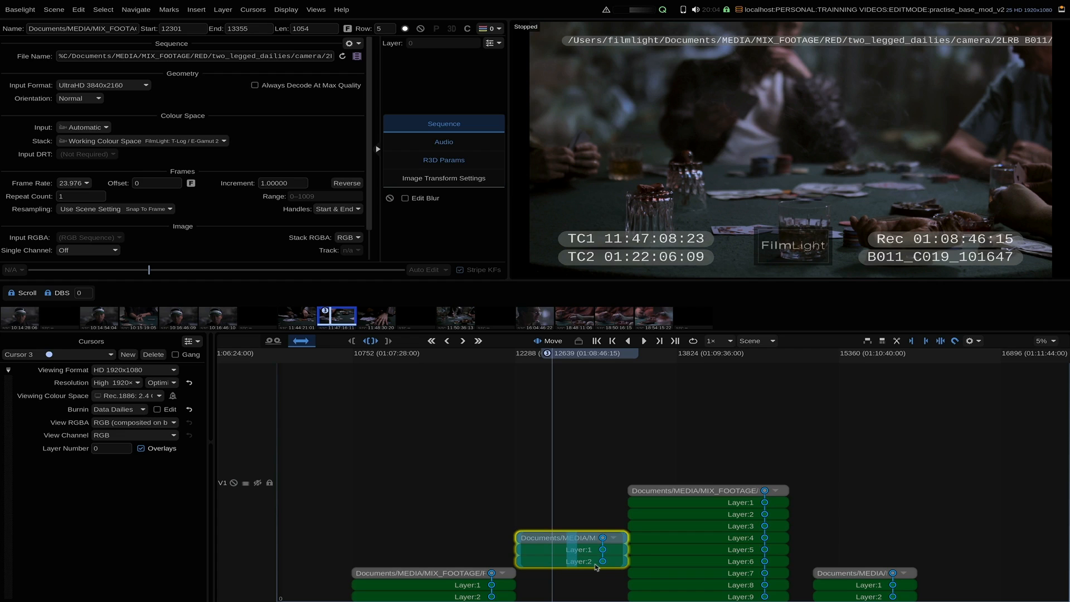
pyautogui.hotkey('ctrl', 'Down')
pyautogui.hotkey('ctrl', 'Down')
pyautogui.hotkey('ctrl', 'Down')
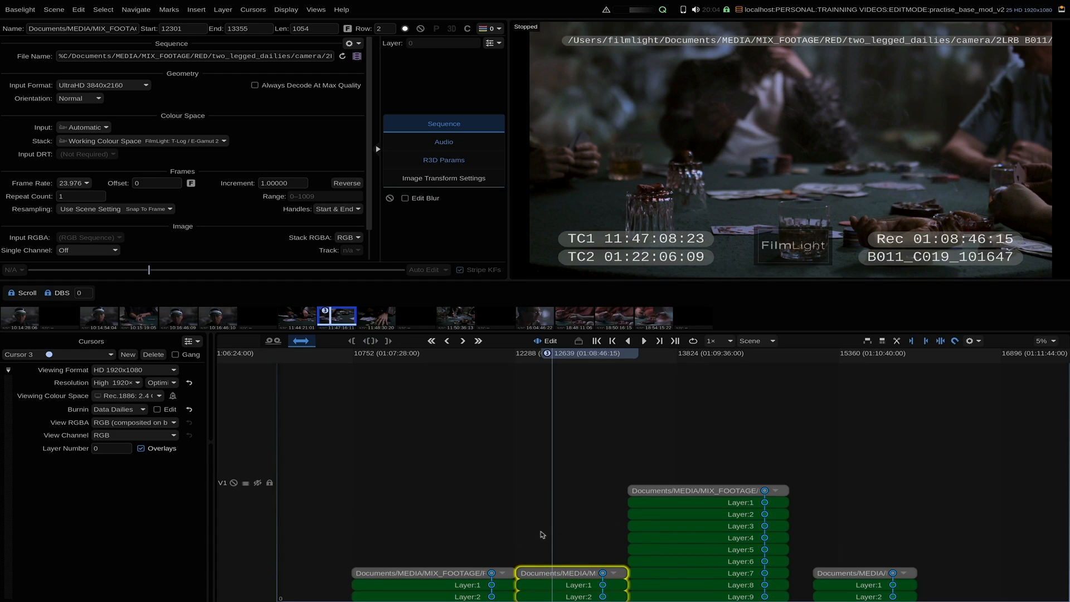
# - Jump through the edit points to the gap at frame 14891 and close it
pyautogui.press('Down')
pyautogui.press('Down')
pyautogui.press('Down')
pyautogui.press('Up')
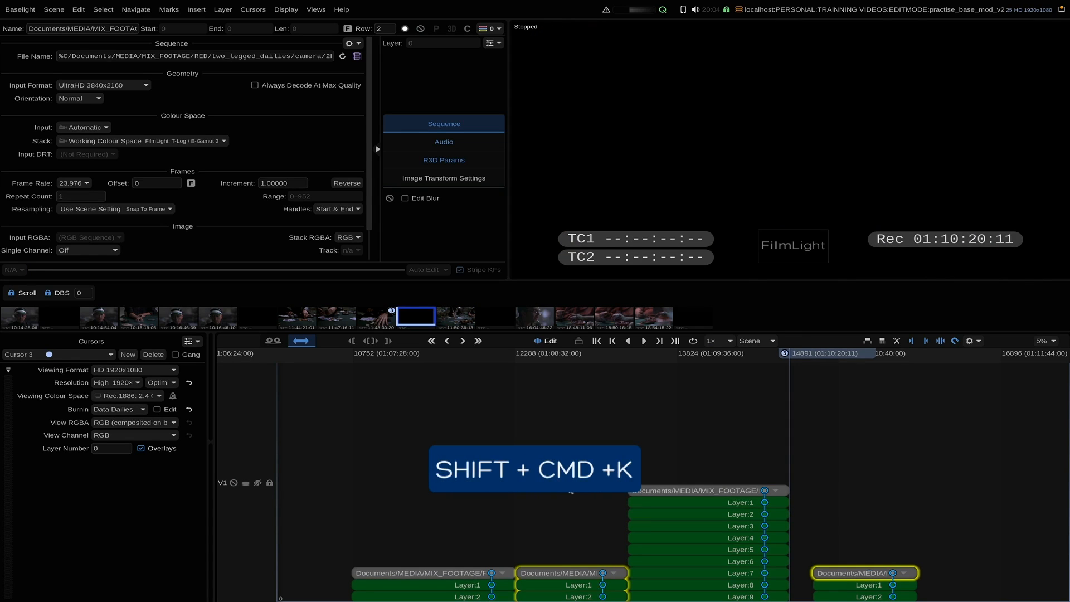
pyautogui.press('super+shift+k')
# - Jump to the strip starting at frame 26591 and select all four strips at the end of the timeline
pyautogui.press('Down')
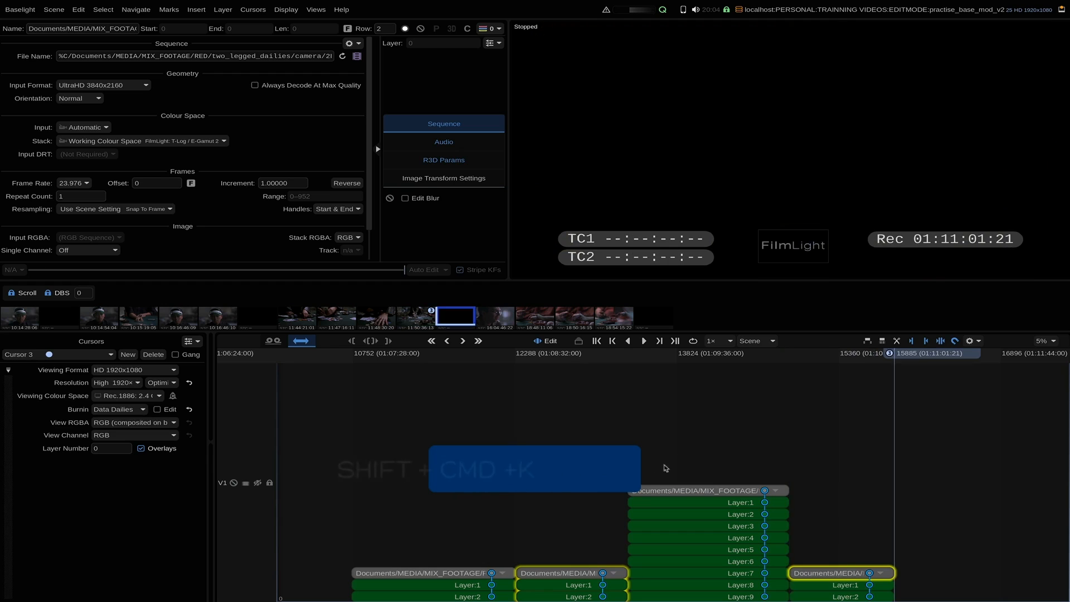
pyautogui.press('-')
pyautogui.hscroll(10, 808, 437)
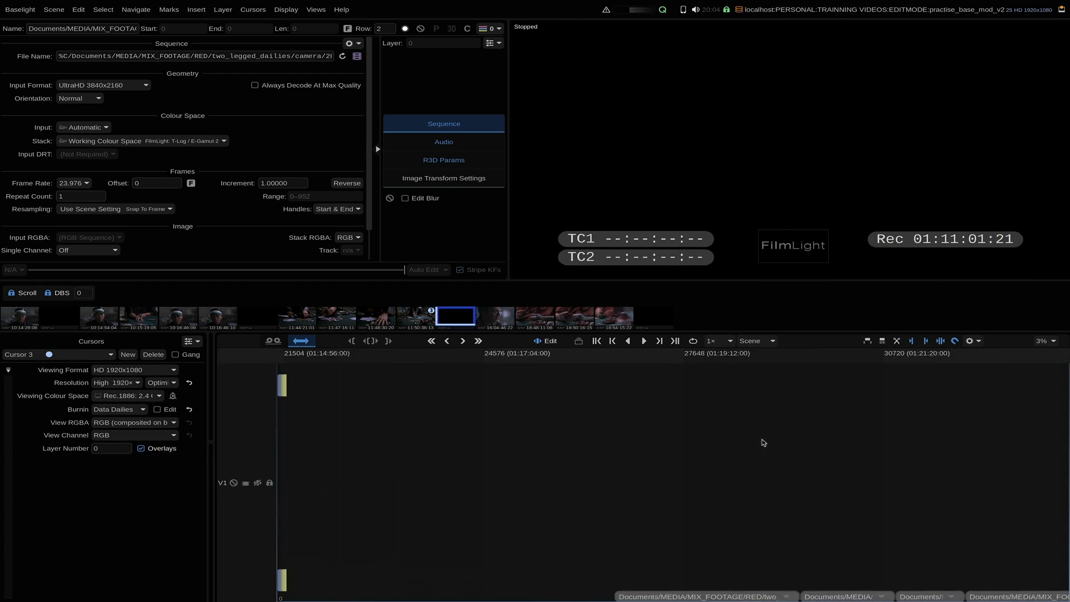
pyautogui.press('Down')
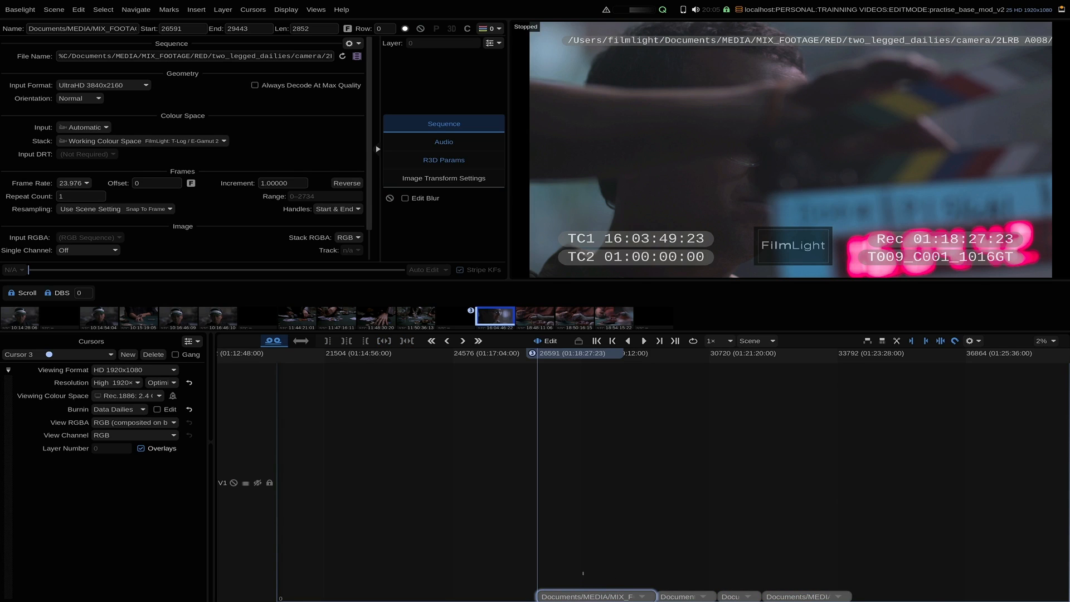
pyautogui.moveTo(582, 572); pyautogui.dragTo(928, 598)
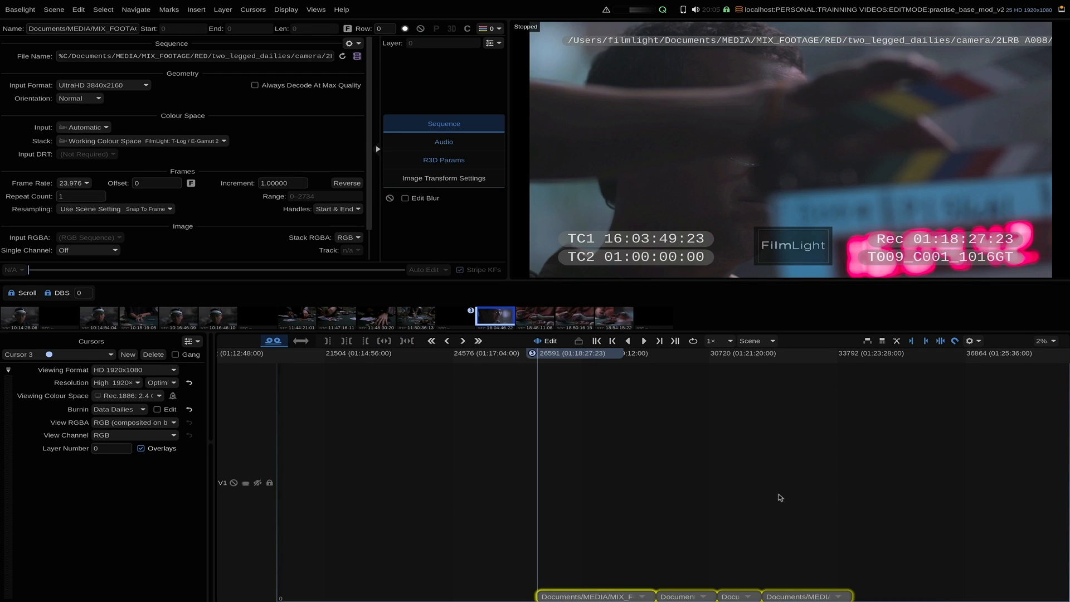
# - Delete the four selected strips, undo the deletion and scrub the cursor to frame 26877 (01:18:39:21)
pyautogui.press('Delete')
pyautogui.hotkey('ctrl', 'z')
pyautogui.moveTo(569, 354); pyautogui.dragTo(581, 358)
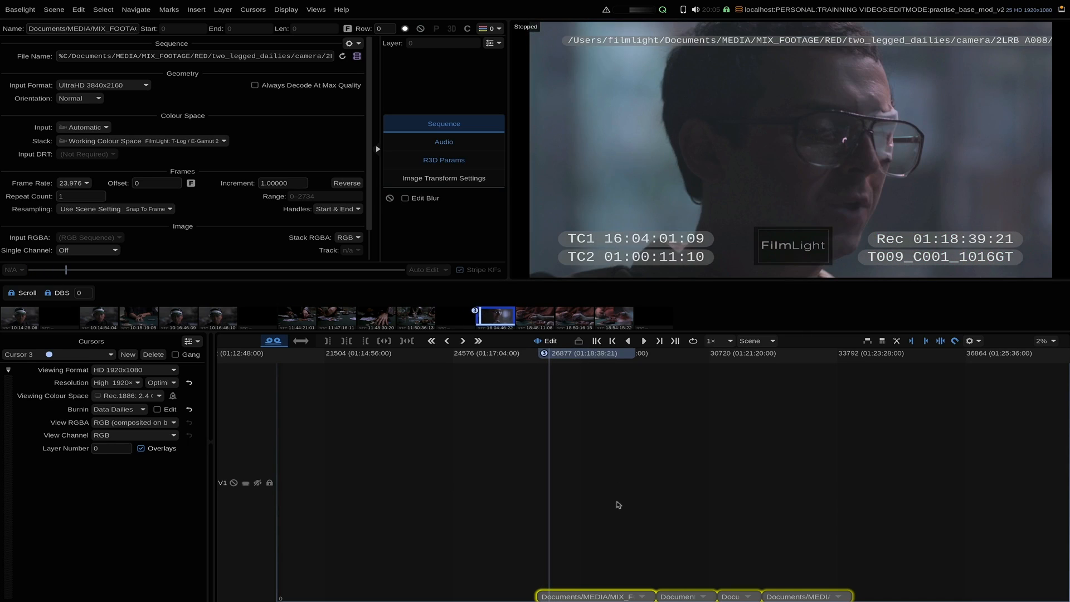
# - Move the strip starting at frame 26591 to about frame 27700 and remove the three strips following it
pyautogui.click(590, 595)
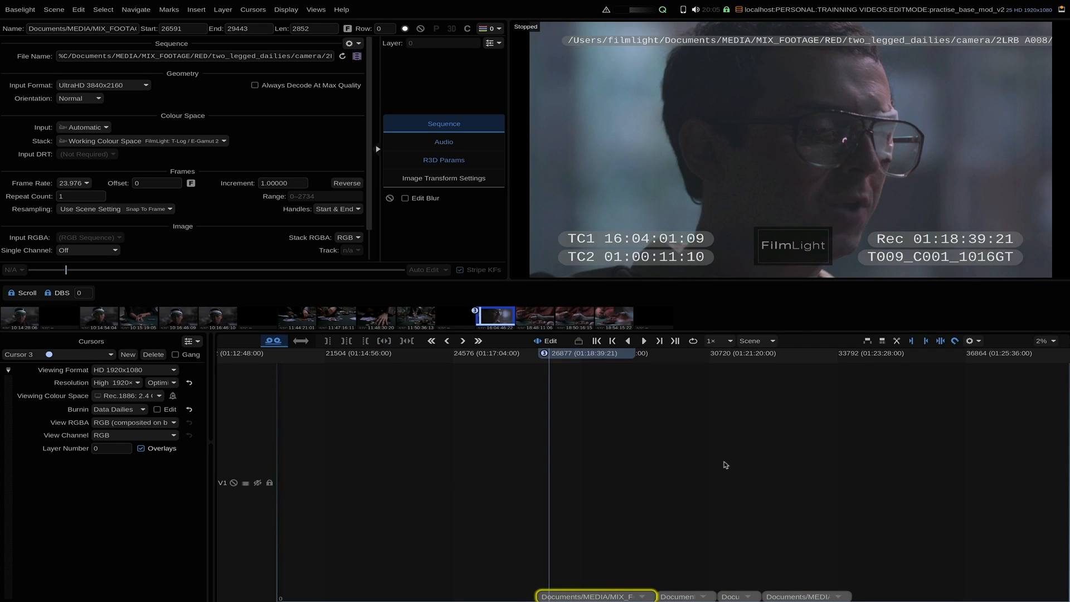
pyautogui.hotkey('shift', 's')
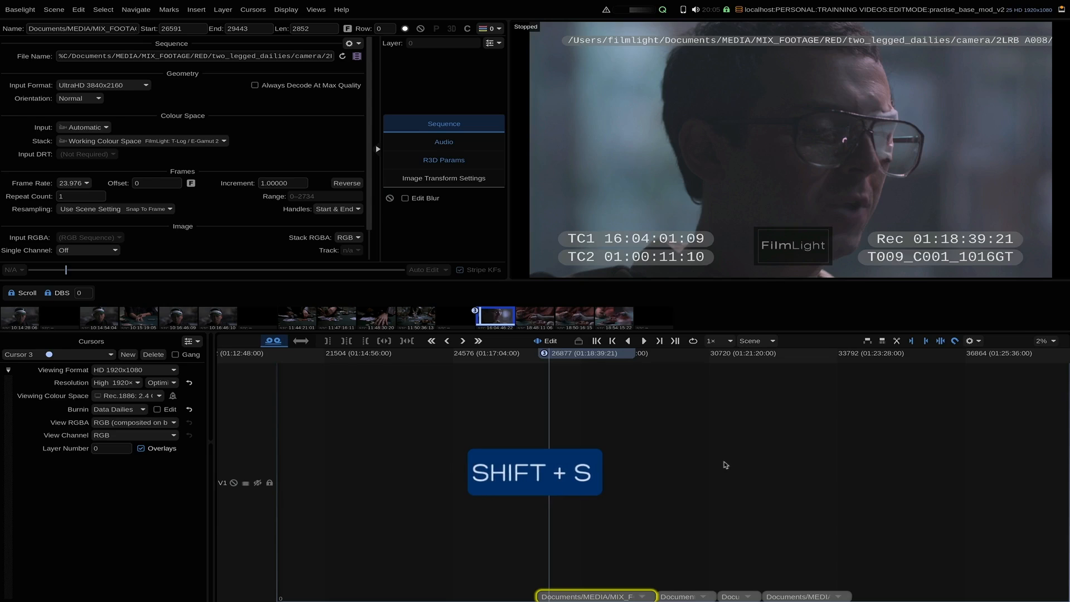
pyautogui.moveTo(602, 595); pyautogui.dragTo(635, 593)
pyautogui.click(903, 594)
pyautogui.hotkey('shift', 's')
# - Close all the gaps across the whole timeline at once
pyautogui.scroll(-2, 691, 463)
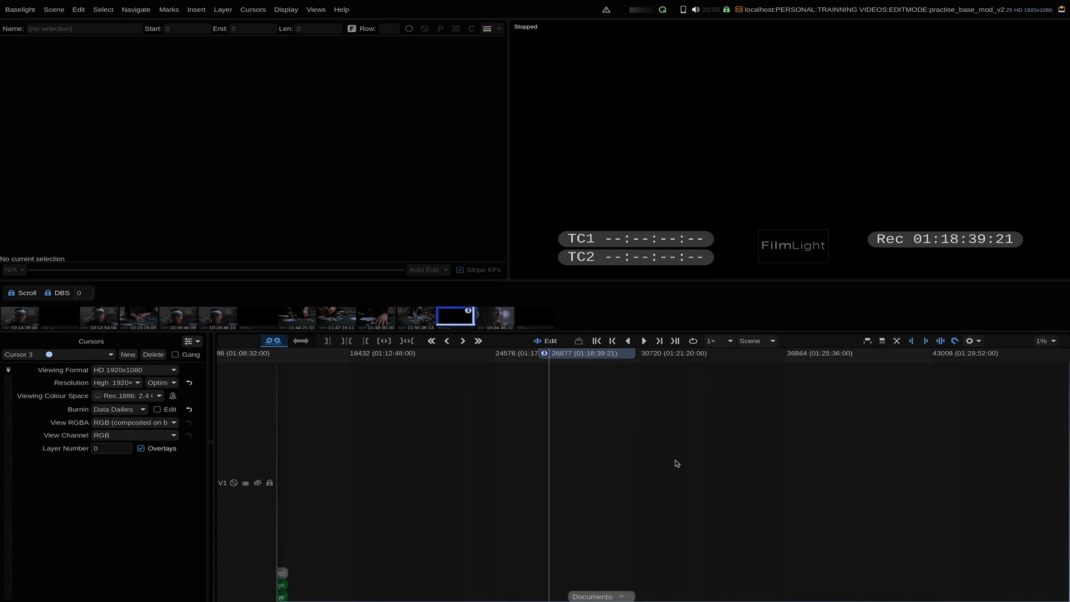
pyautogui.moveTo(421, 466); pyautogui.dragTo(671, 459)
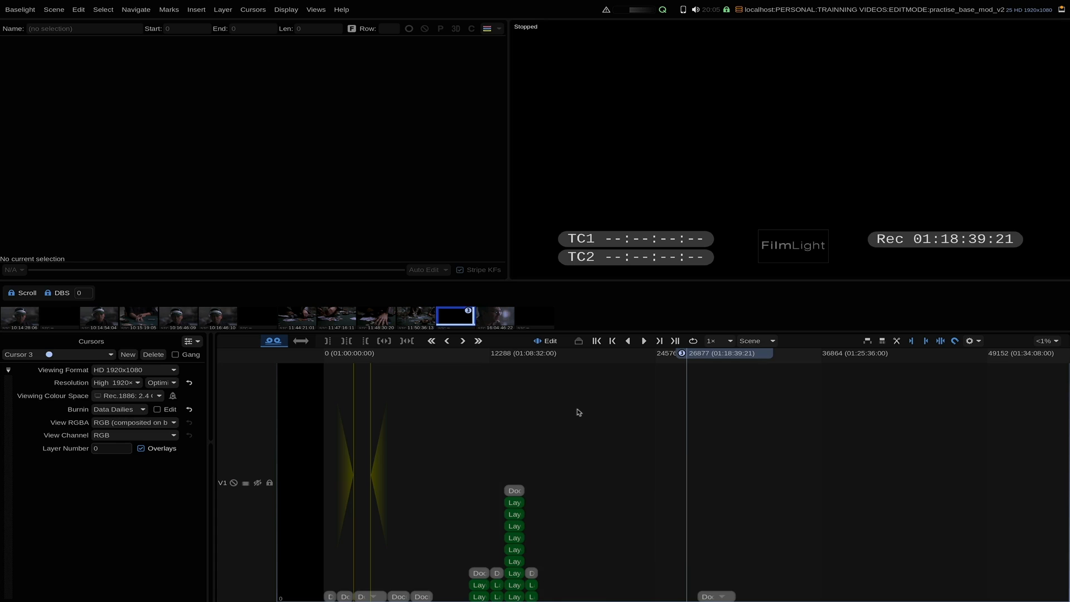
pyautogui.press('shift+alt+super+k')
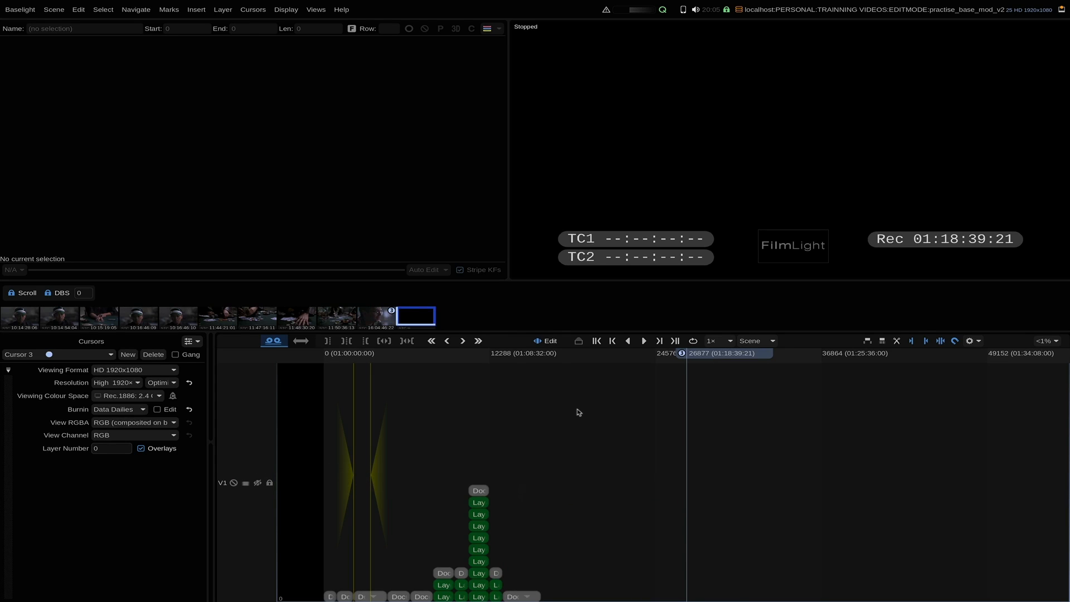
# - Jump back and forth through the edit points along the timeline to check that the strips and stacks are contiguous
pyautogui.press('Up')
pyautogui.press('Up')
pyautogui.press('Up')
pyautogui.press('Up')
pyautogui.press('Up')
pyautogui.press('Up')
pyautogui.press('Up')
pyautogui.press('Up')
pyautogui.press('Up')
pyautogui.press('Up')
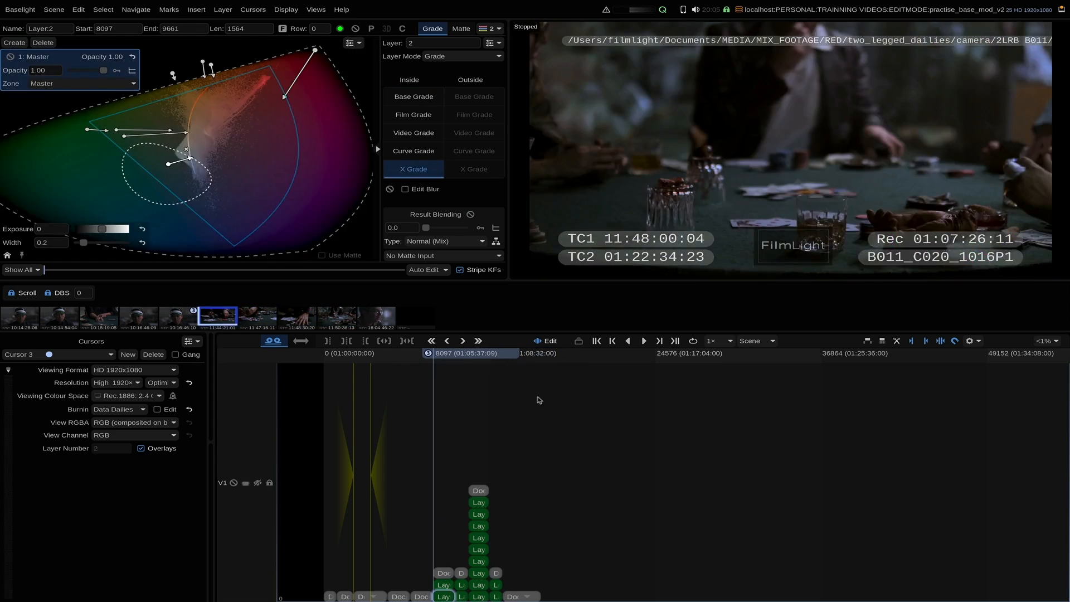
pyautogui.press('Down')
pyautogui.press('Down')
pyautogui.press('Down')
pyautogui.press('Down')
pyautogui.press('Down')
pyautogui.press('Down')
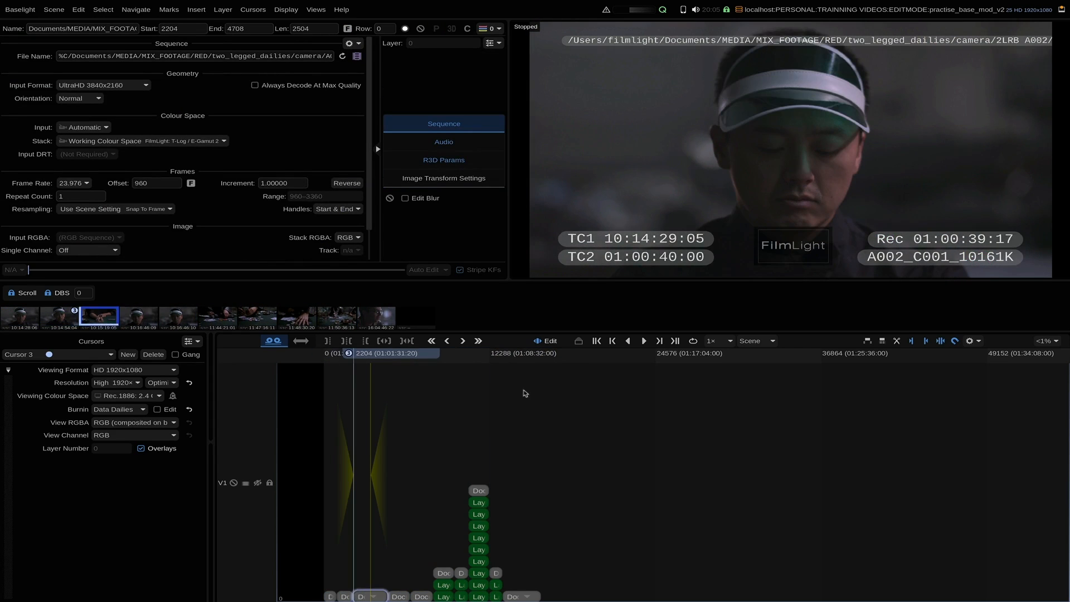
pyautogui.press('Up')
pyautogui.press('Up')
pyautogui.press('Up')
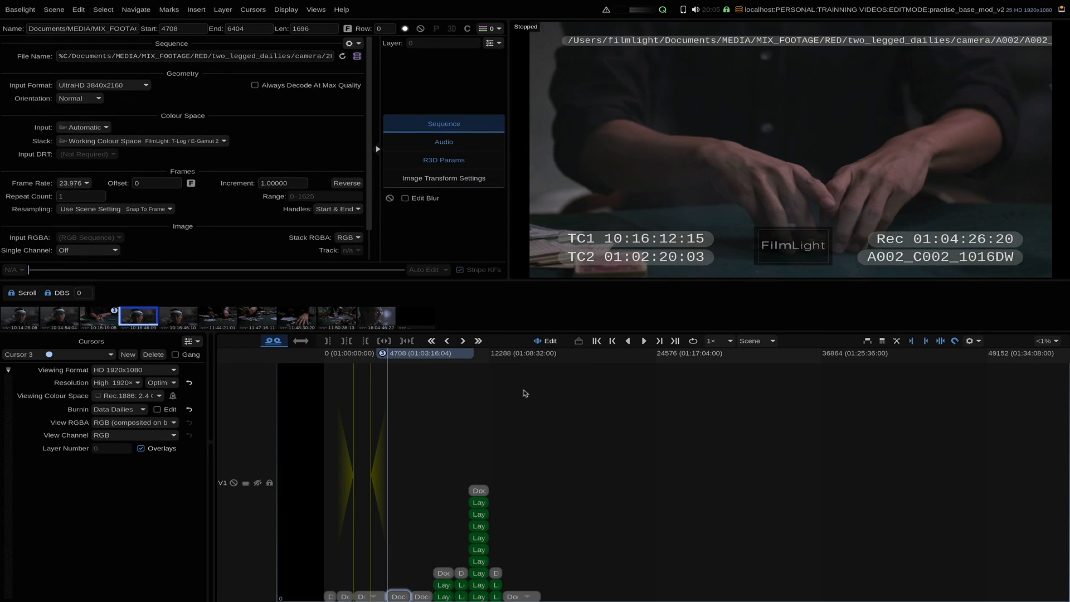
pyautogui.press('Down')
pyautogui.press('Down')
pyautogui.press('Down')
pyautogui.press('Down')
pyautogui.press('Down')
pyautogui.press('Down')
pyautogui.press('Down')
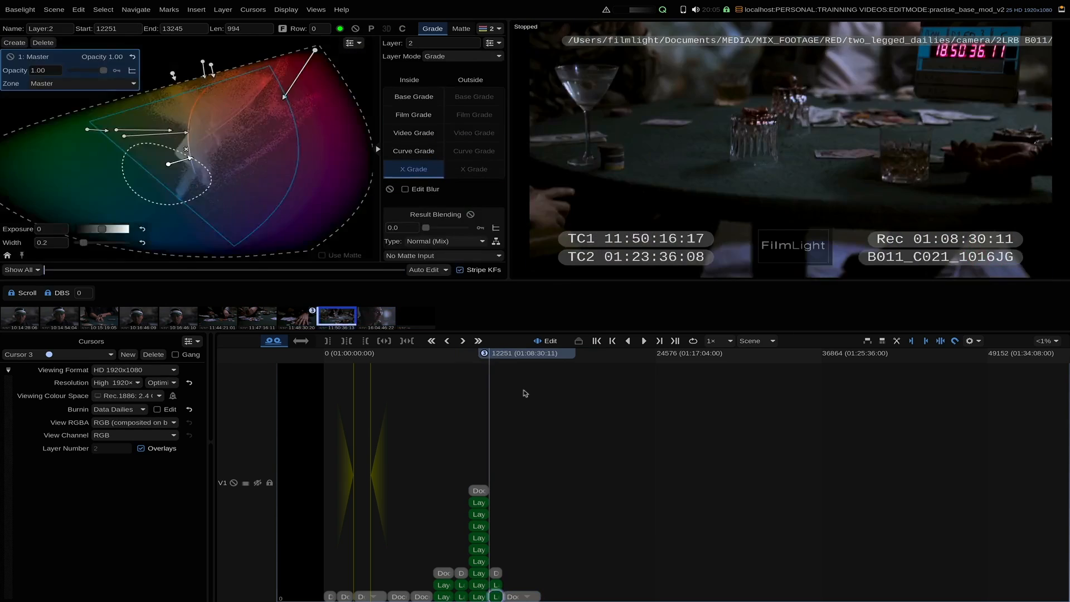
pyautogui.press('Up')
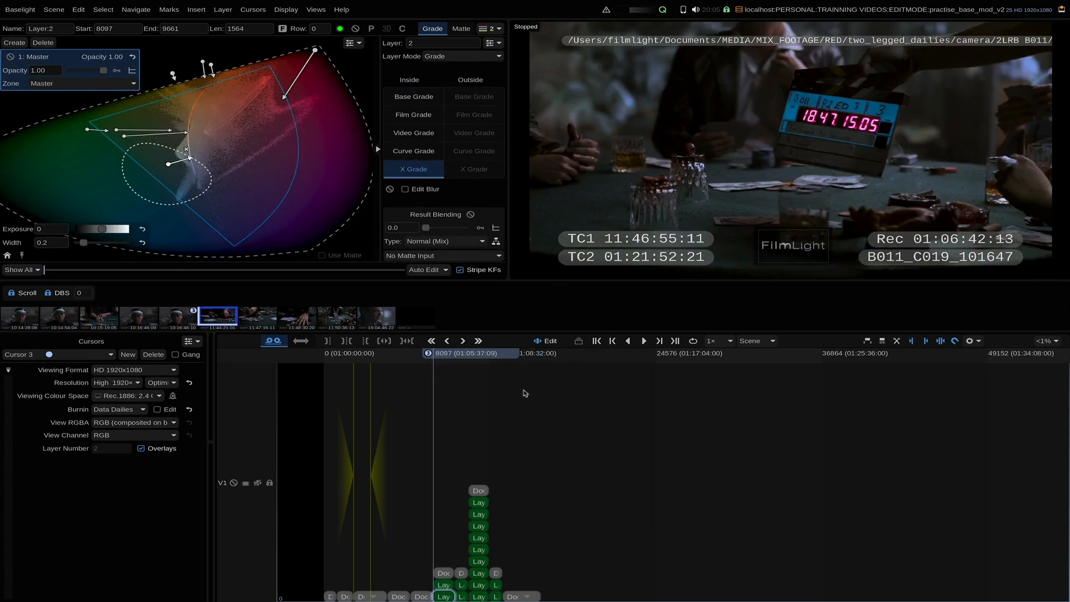